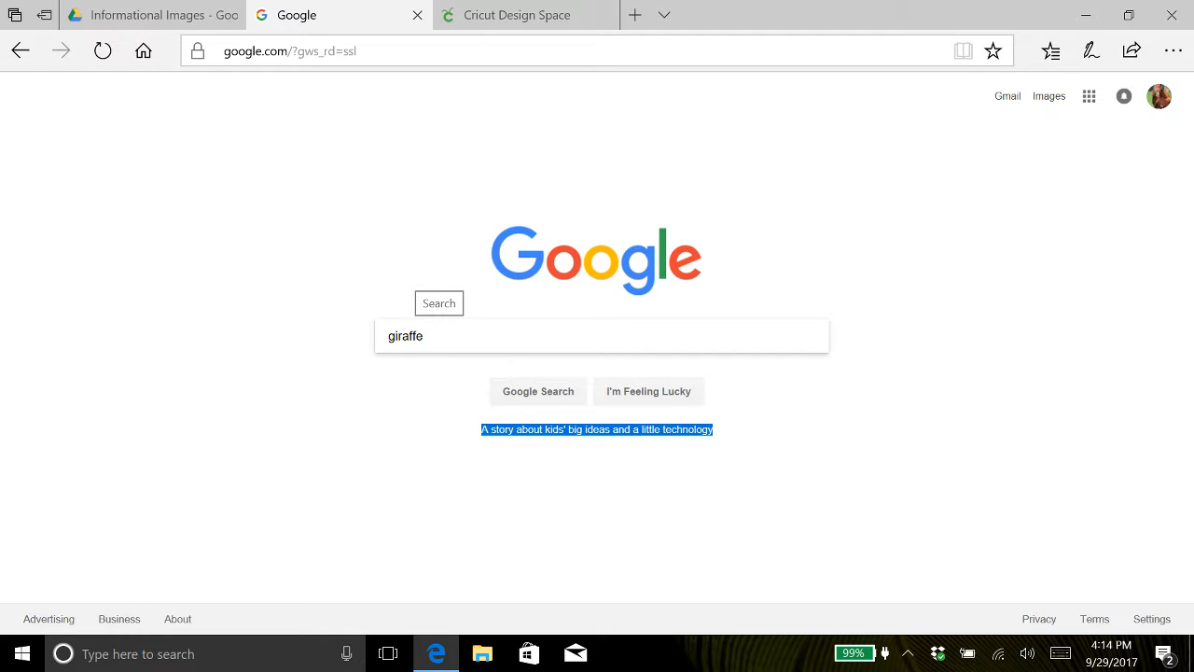
# - Search Google for giraffe and look through the image results
pyautogui.click(424, 336)
pyautogui.press('Return')
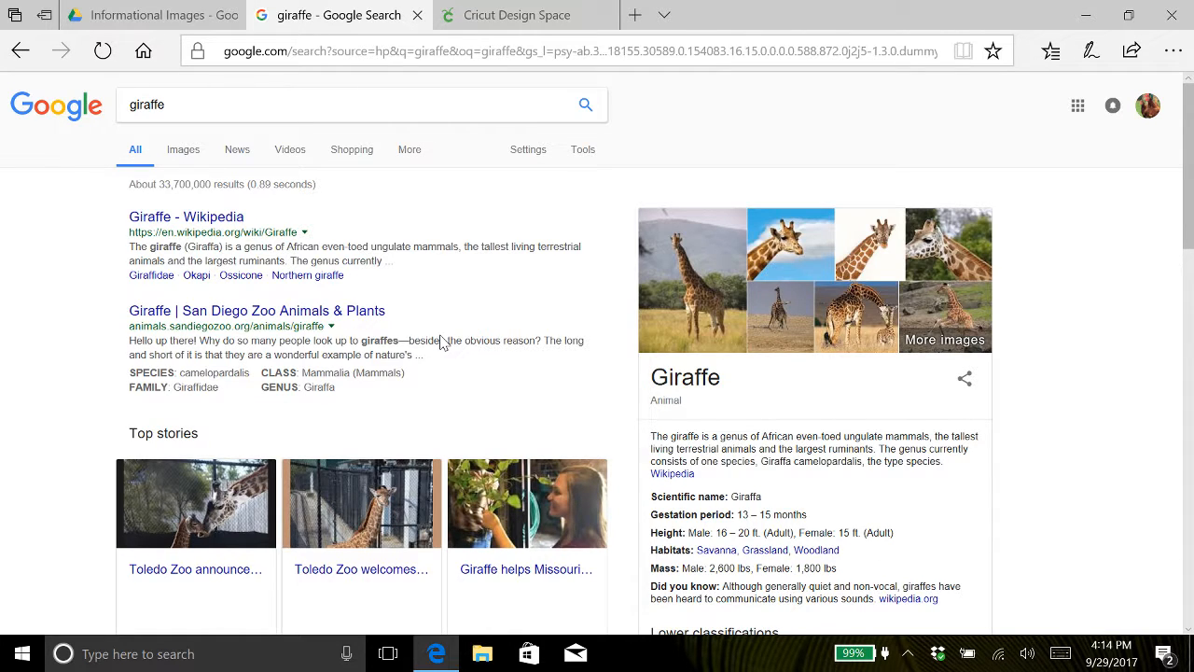
pyautogui.click(185, 155)
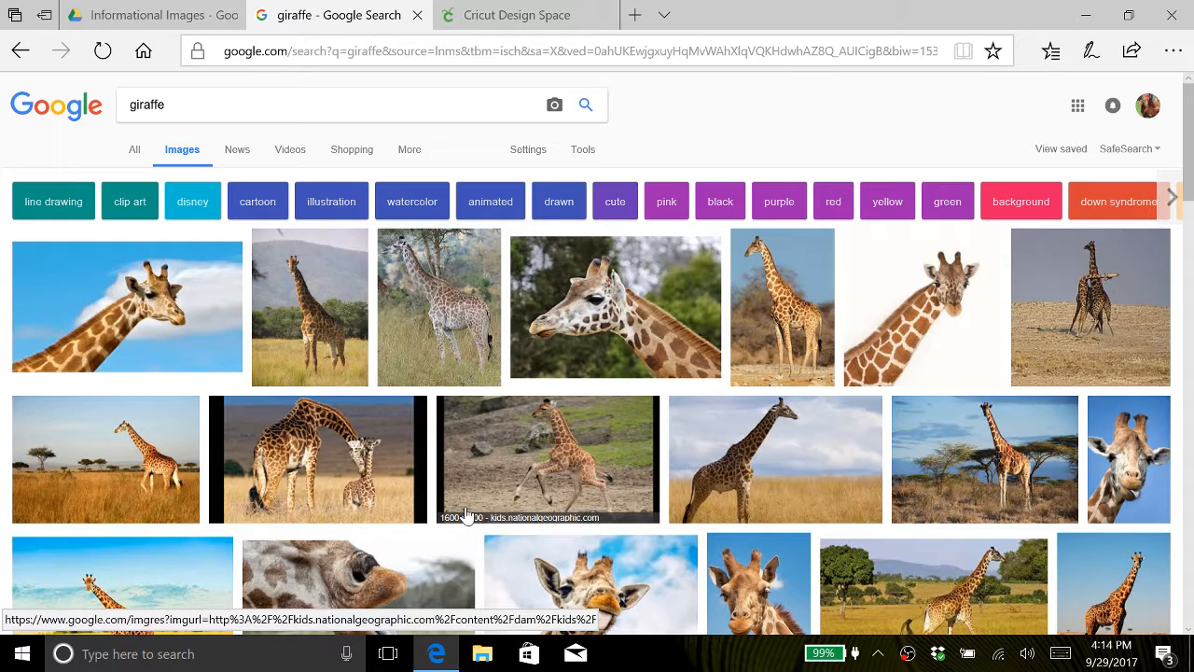
pyautogui.scroll(-10, 466, 515)
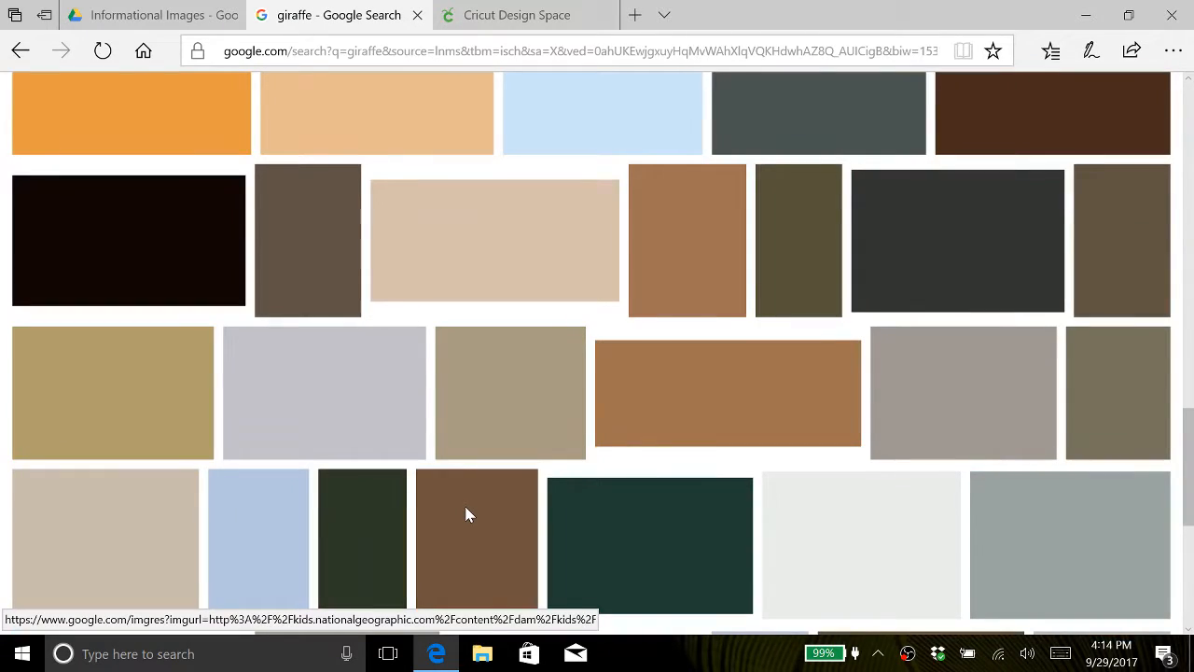
pyautogui.scroll(10, 466, 515)
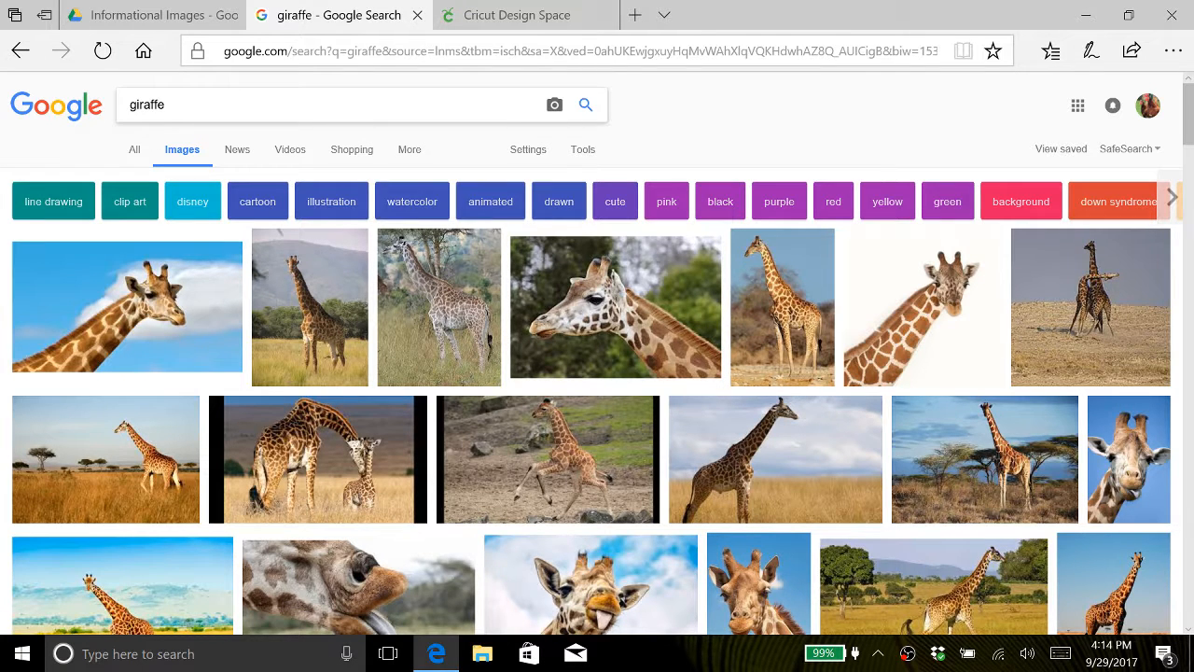
# - Refine the image search to giraffe svg
pyautogui.click(166, 105)
pyautogui.write('sv')
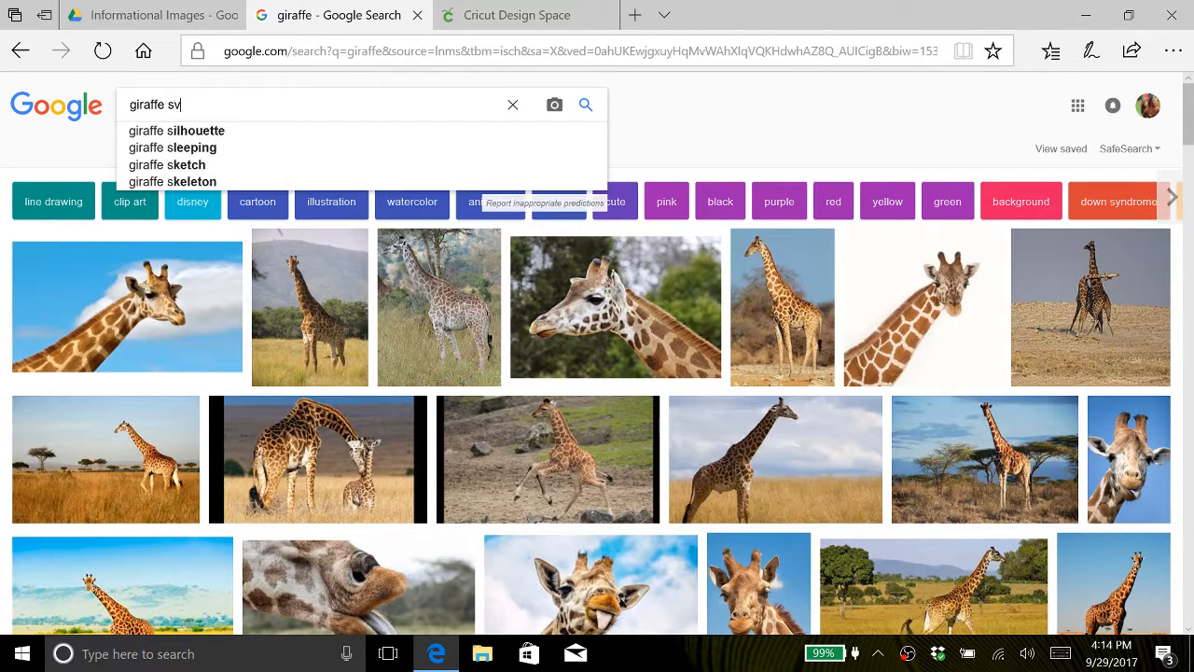
pyautogui.write('g')
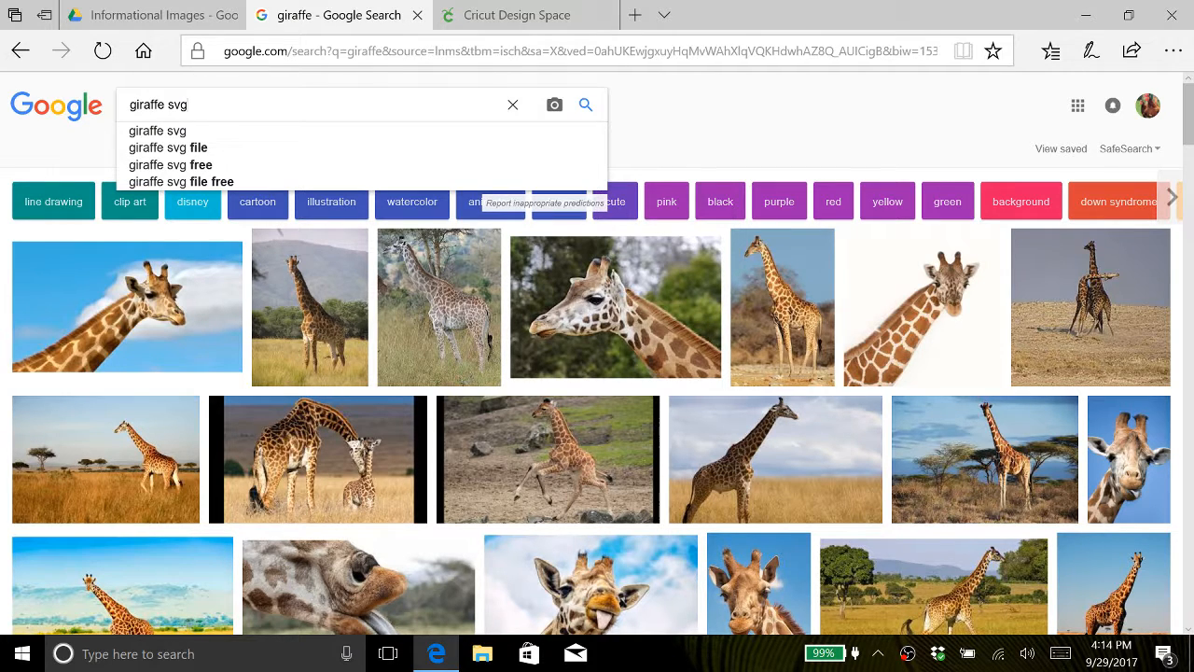
pyautogui.press('Return')
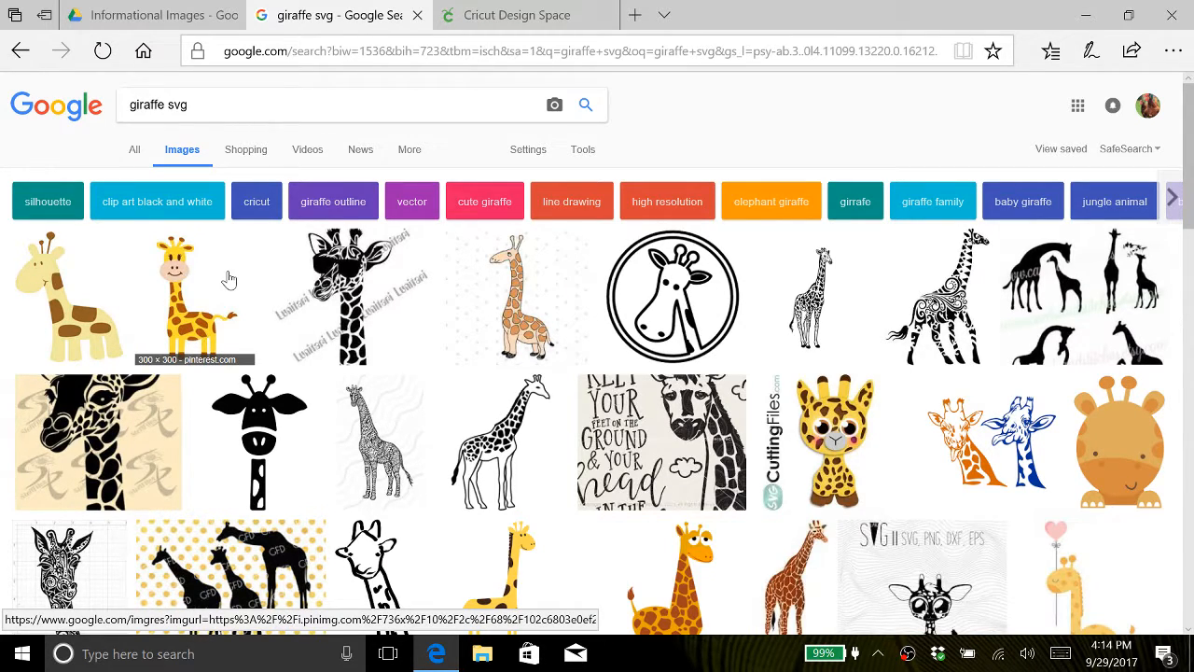
# - Save the second giraffe picture in the results to the Desktop as a PNG named giraffe5
pyautogui.rightClick(190, 331)
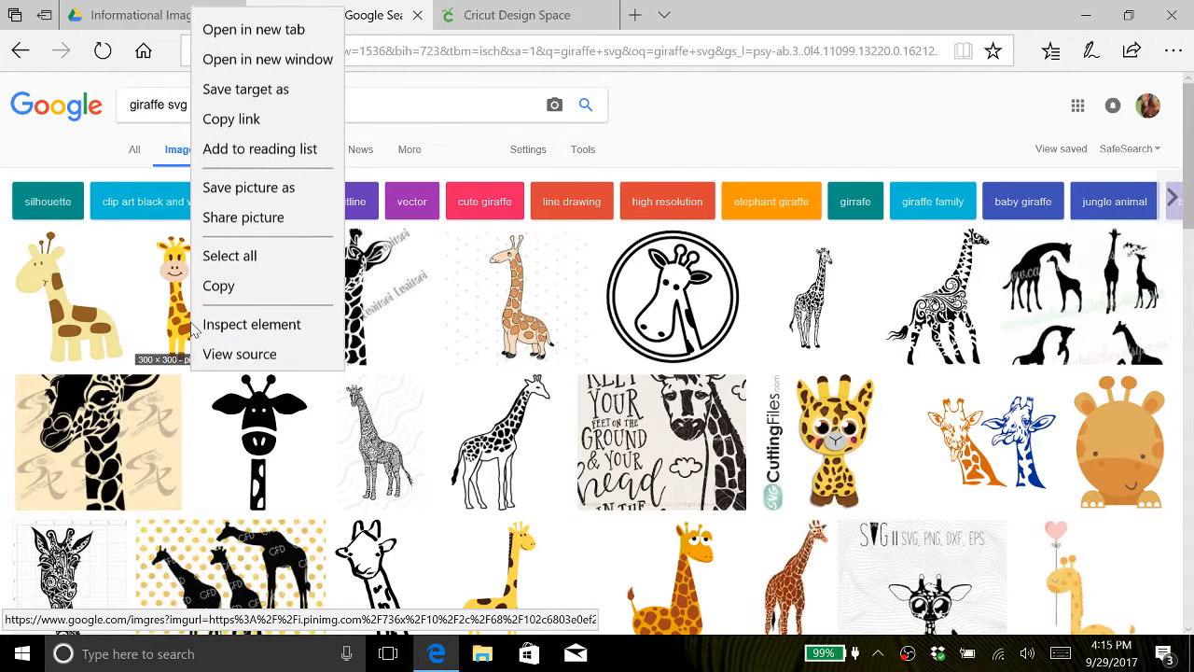
pyautogui.click(249, 182)
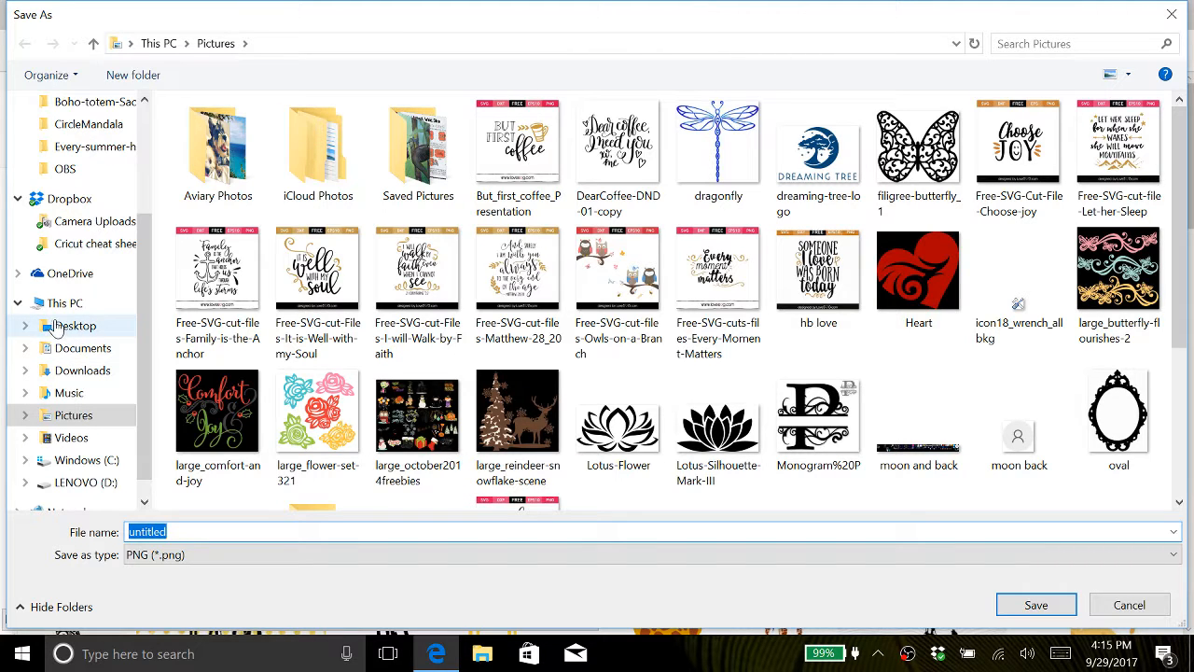
pyautogui.click(58, 328)
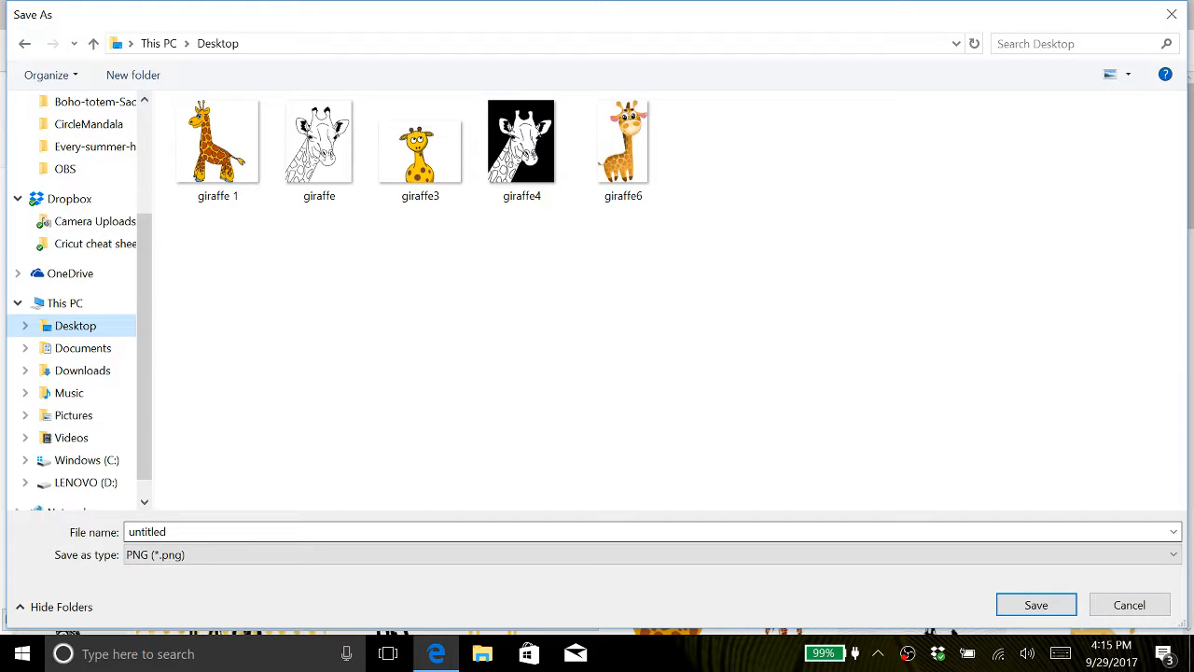
pyautogui.click(280, 532)
pyautogui.write('gi')
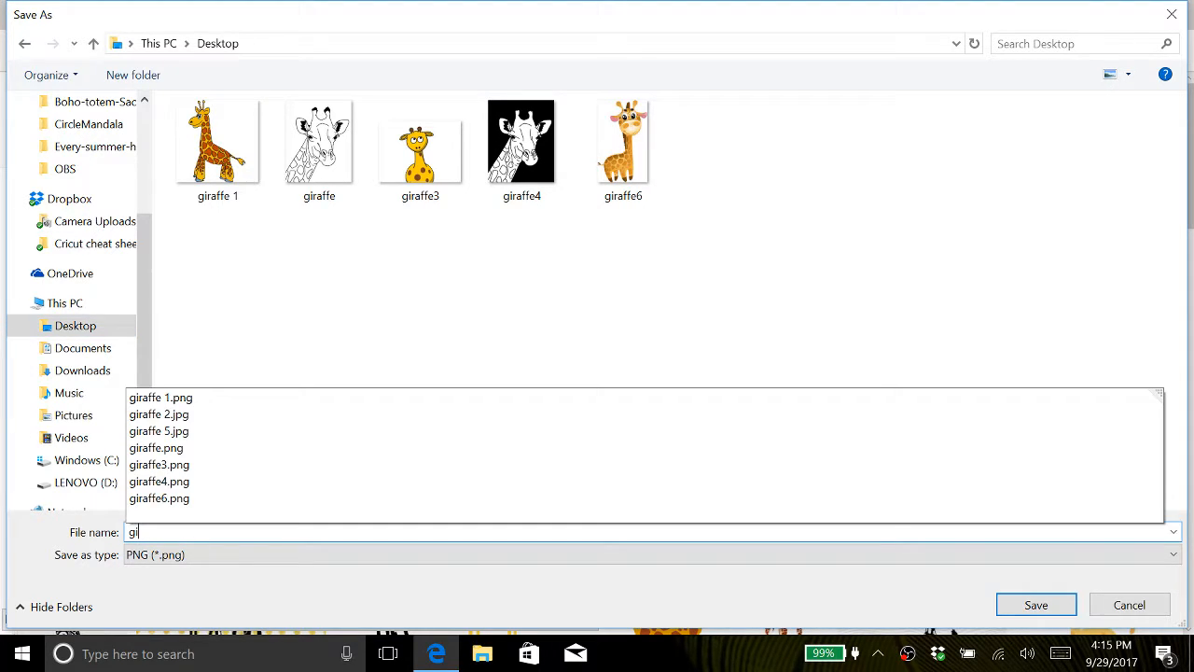
pyautogui.write('raffe5')
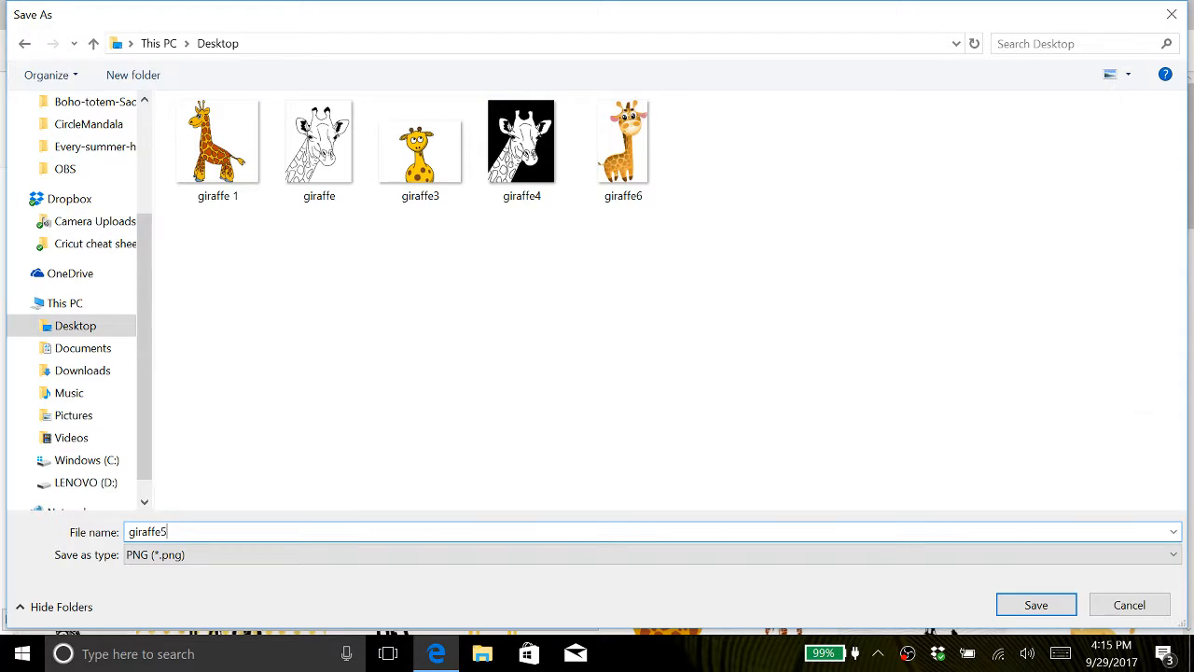
pyautogui.press('Return')
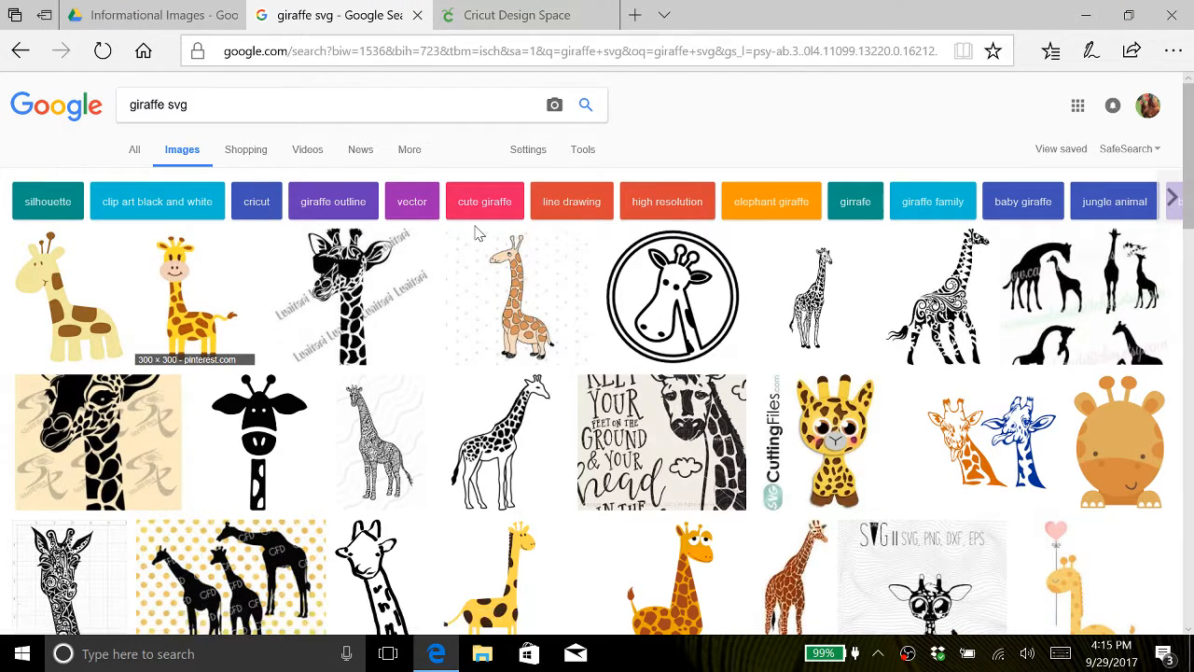
# - Delete the giraffe5 picture from the desktop
pyautogui.click(1092, 16)
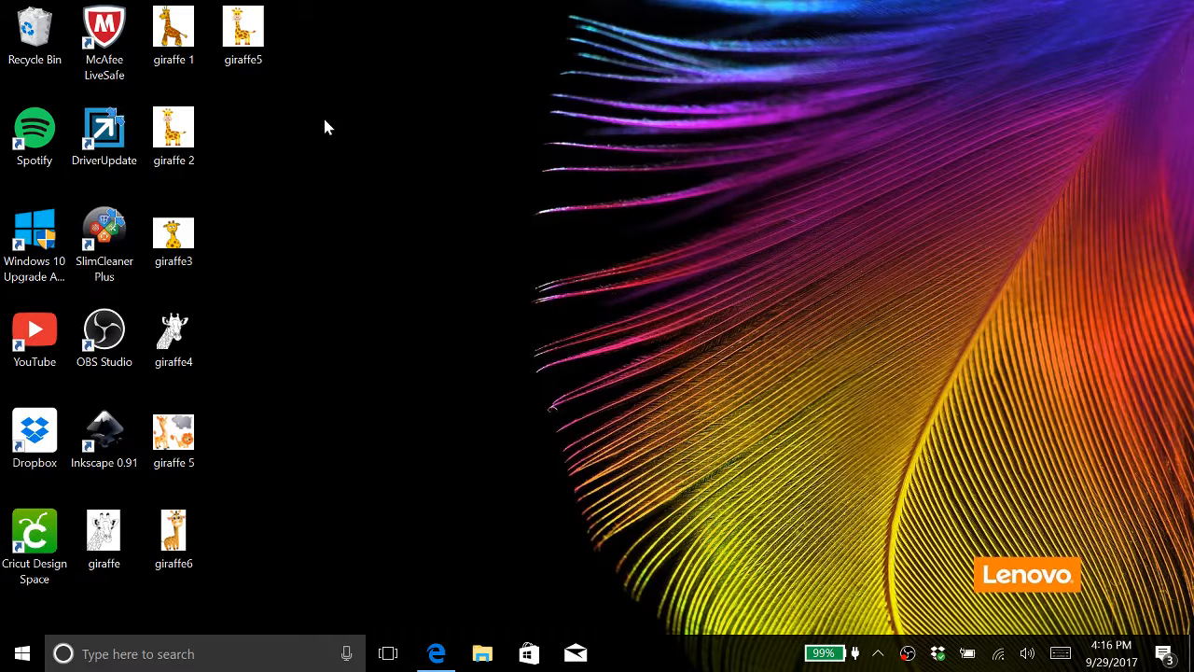
pyautogui.rightClick(248, 35)
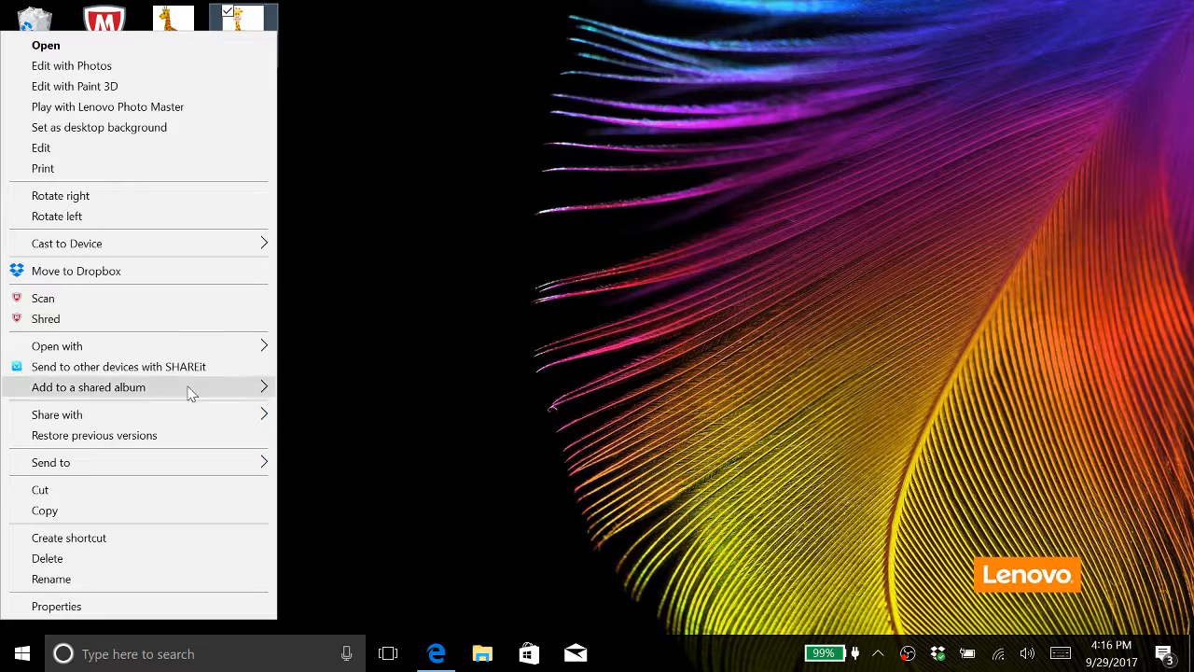
pyautogui.click(172, 560)
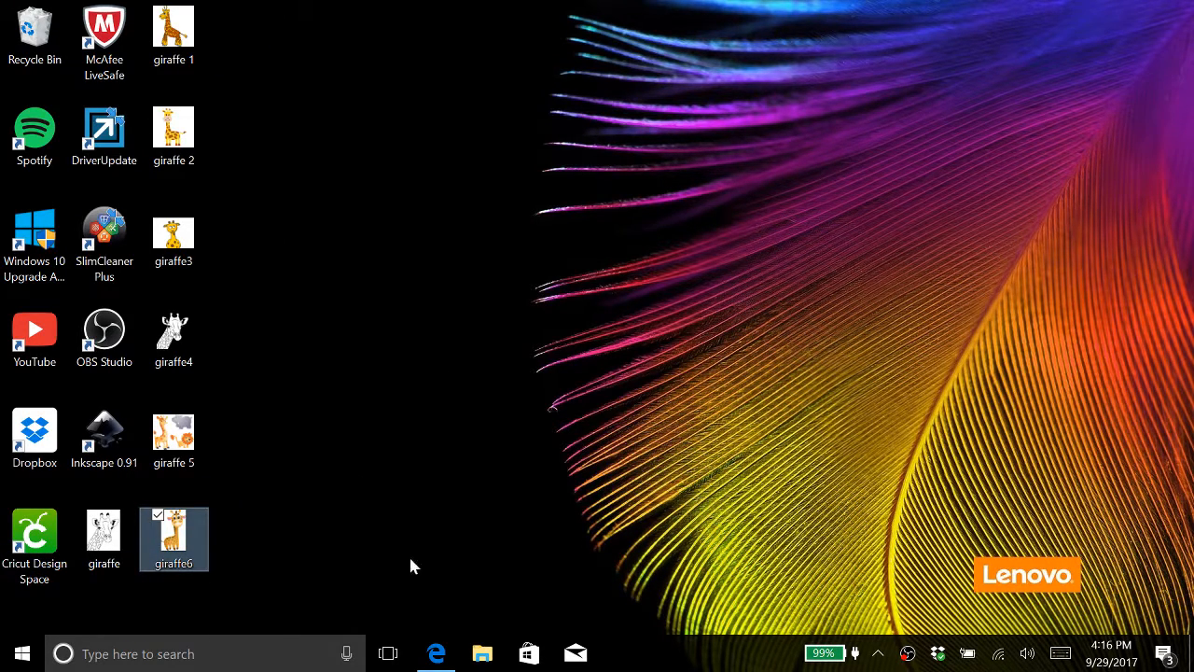
# - Return to the Edge browser, close the giraffe search page and create a new Cricut Design Space project
pyautogui.click(434, 656)
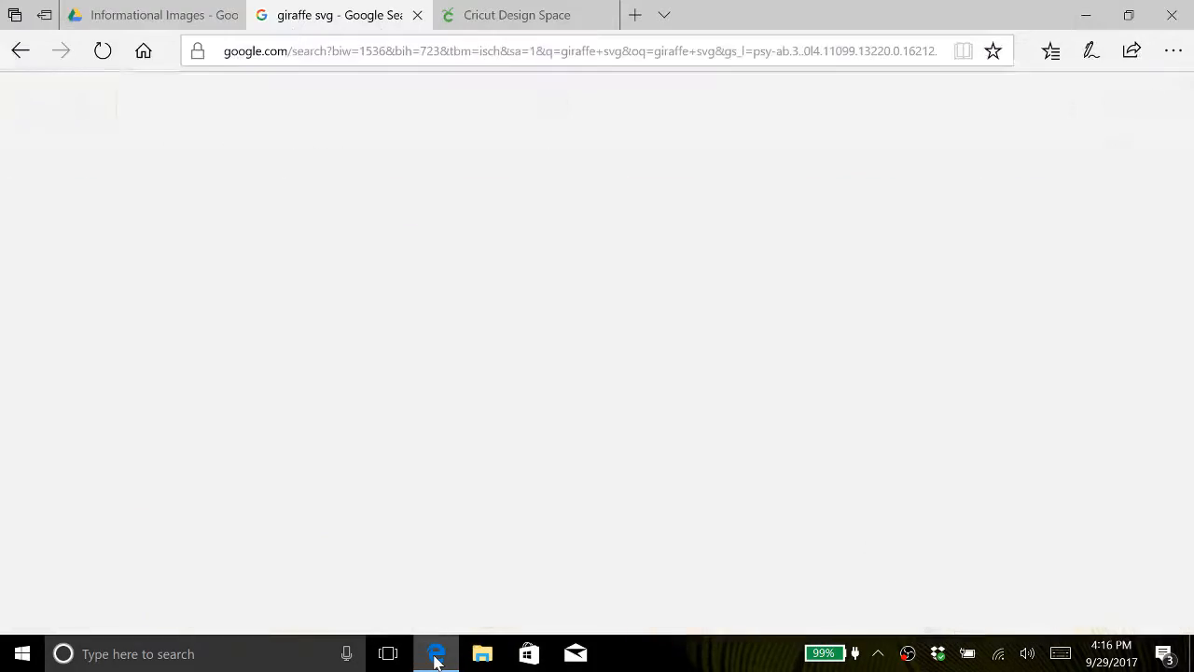
pyautogui.click(416, 15)
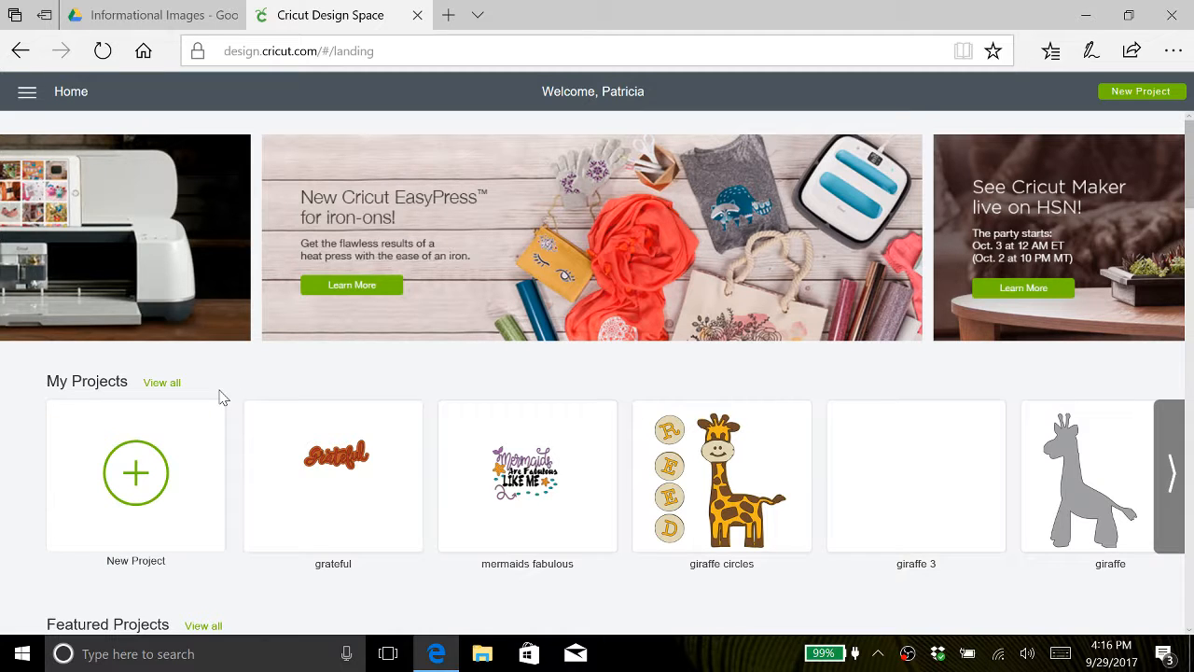
pyautogui.click(135, 476)
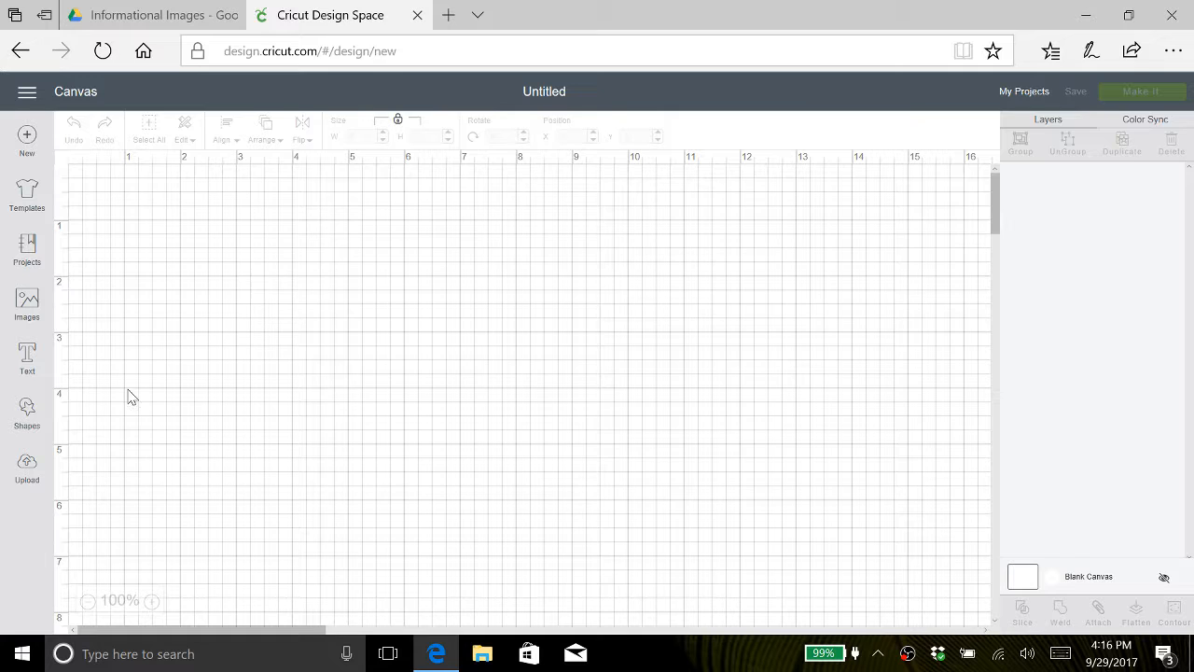
# - Upload the giraffe 2 picture from the Desktop folder as a new image
pyautogui.click(27, 471)
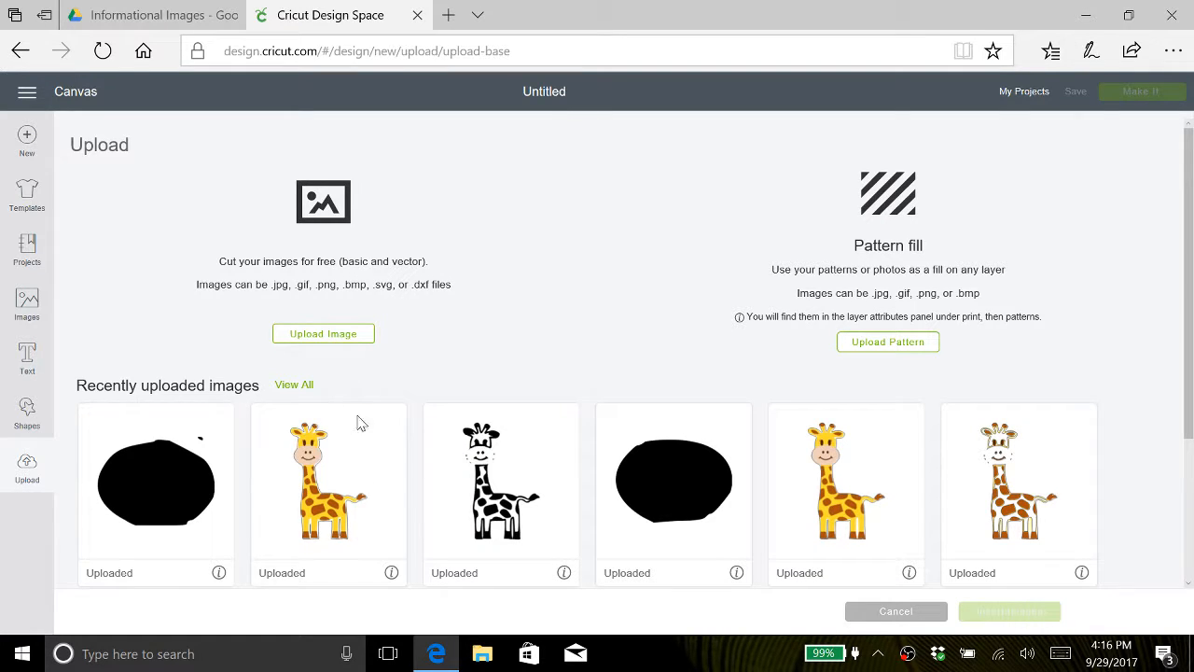
pyautogui.click(323, 334)
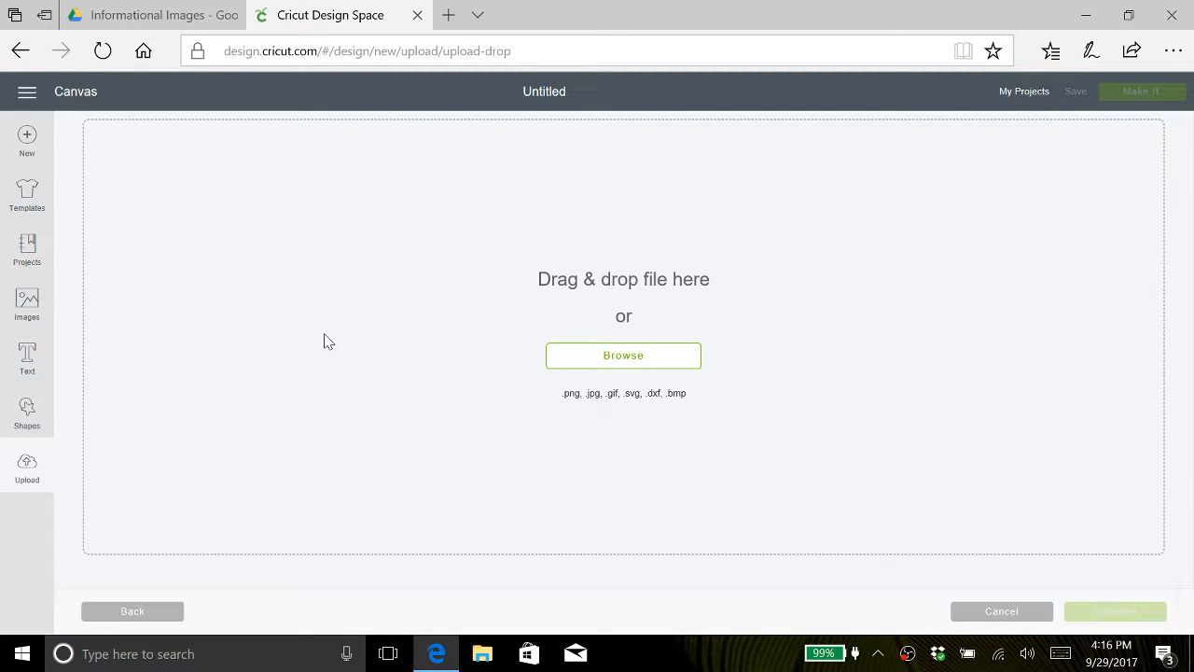
pyautogui.click(637, 362)
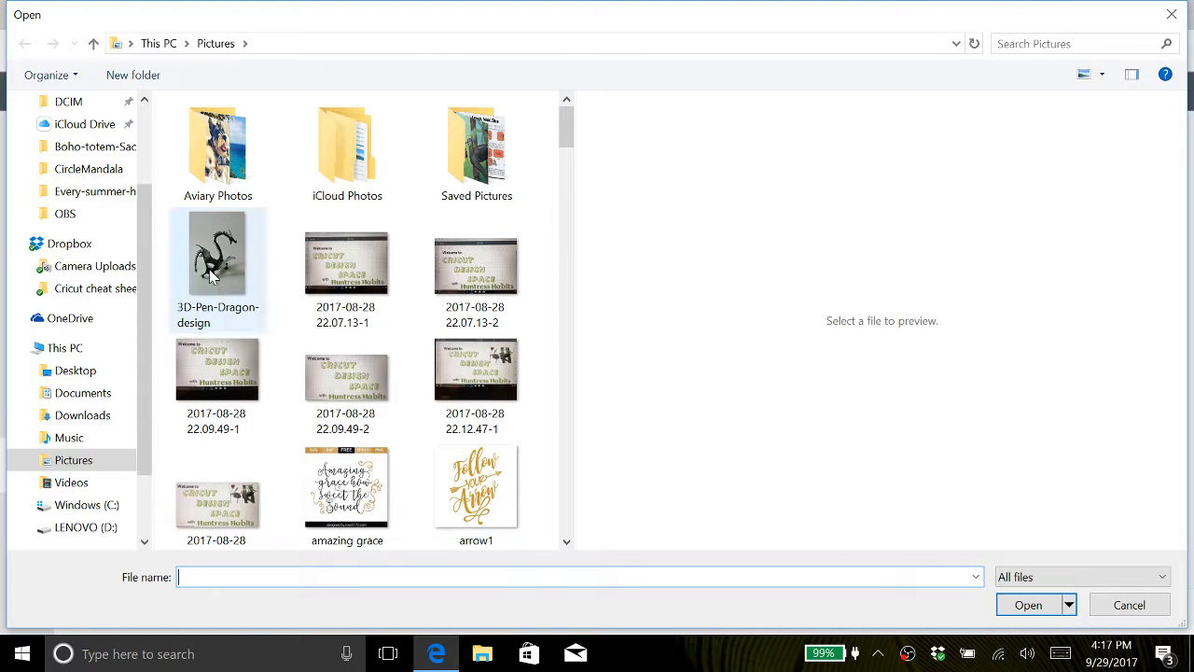
pyautogui.click(78, 373)
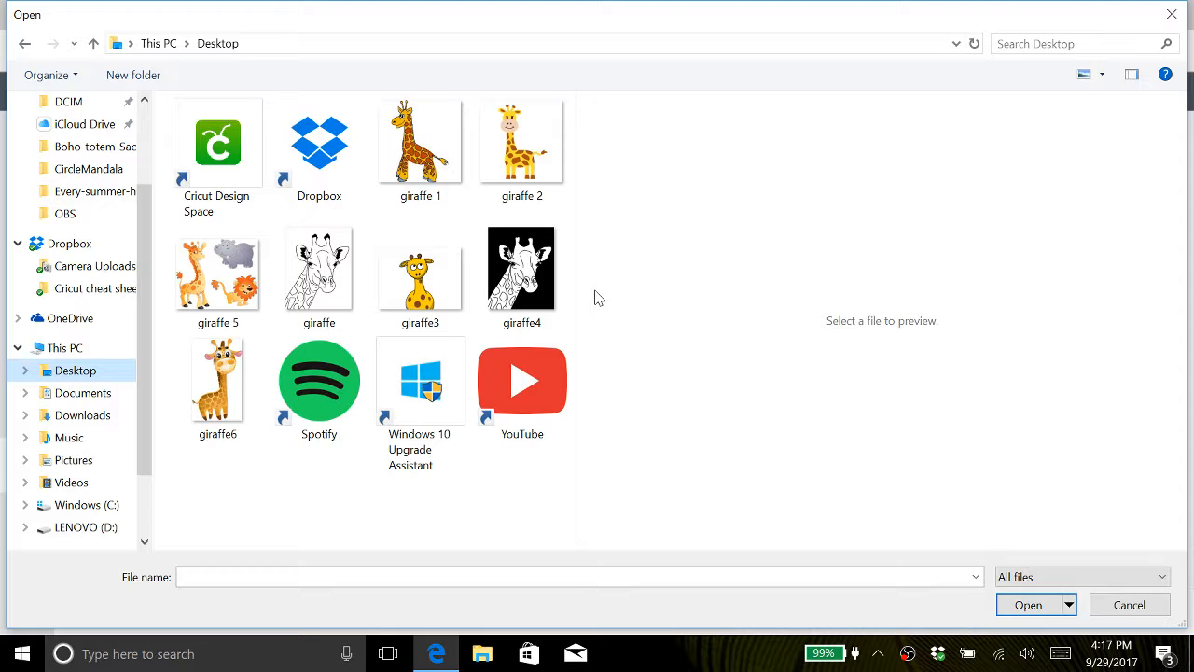
pyautogui.click(536, 160)
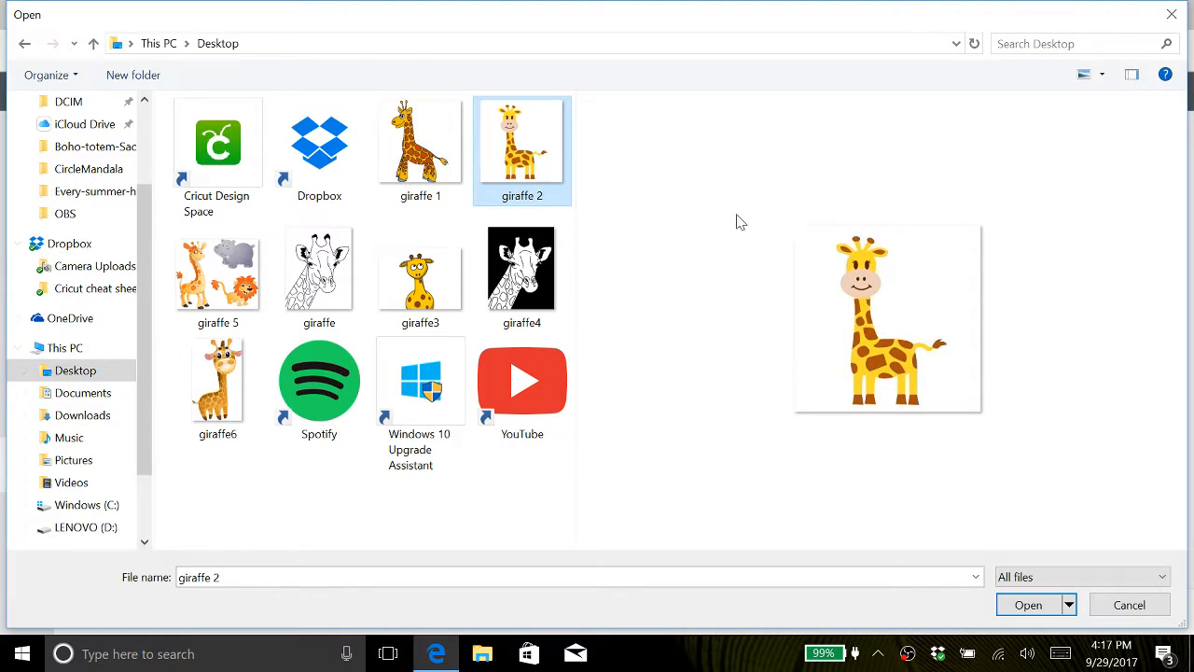
pyautogui.click(1029, 605)
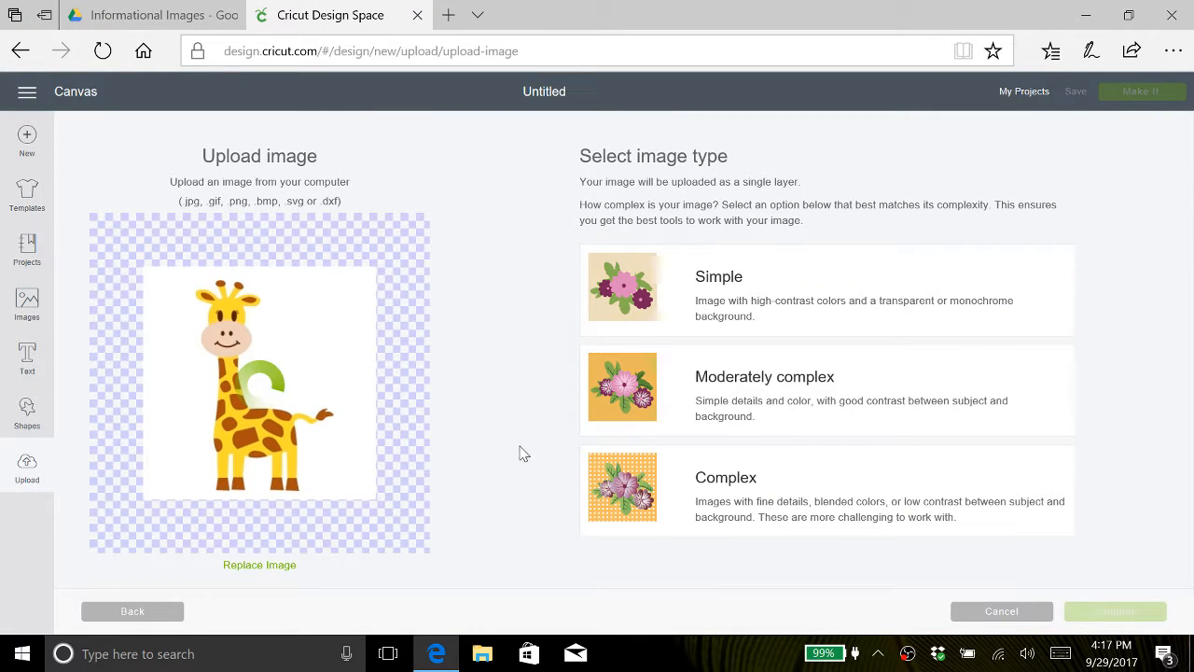
# - Compare the image types for the uploaded giraffe and proceed with Complex
pyautogui.click(639, 491)
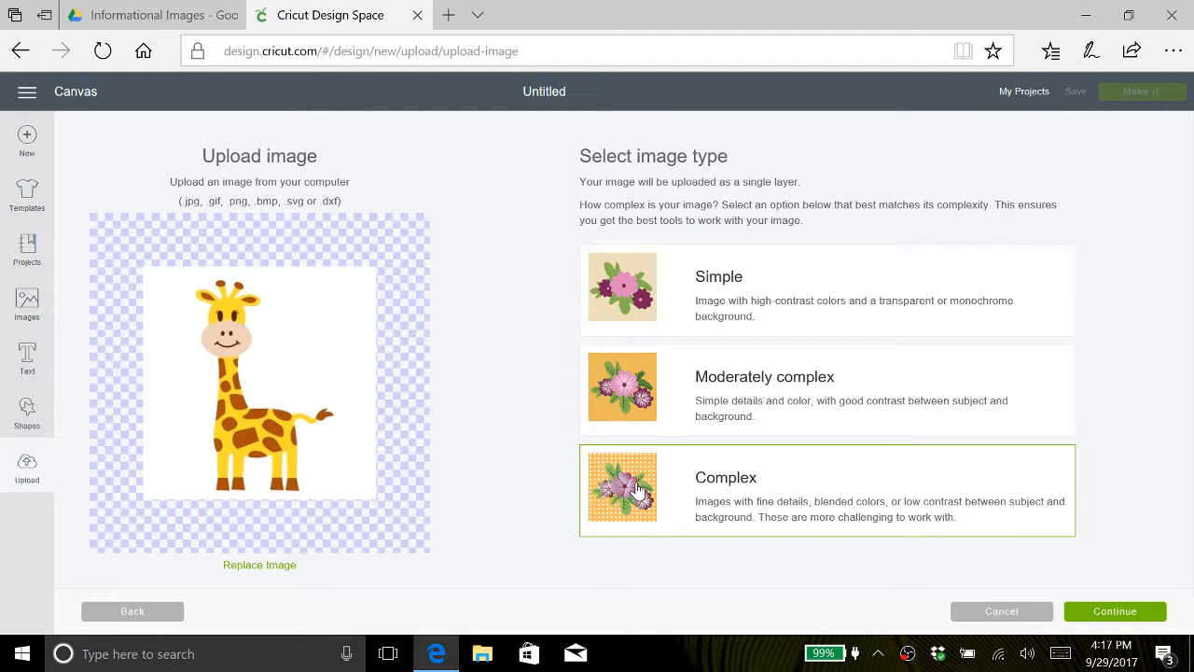
pyautogui.click(624, 289)
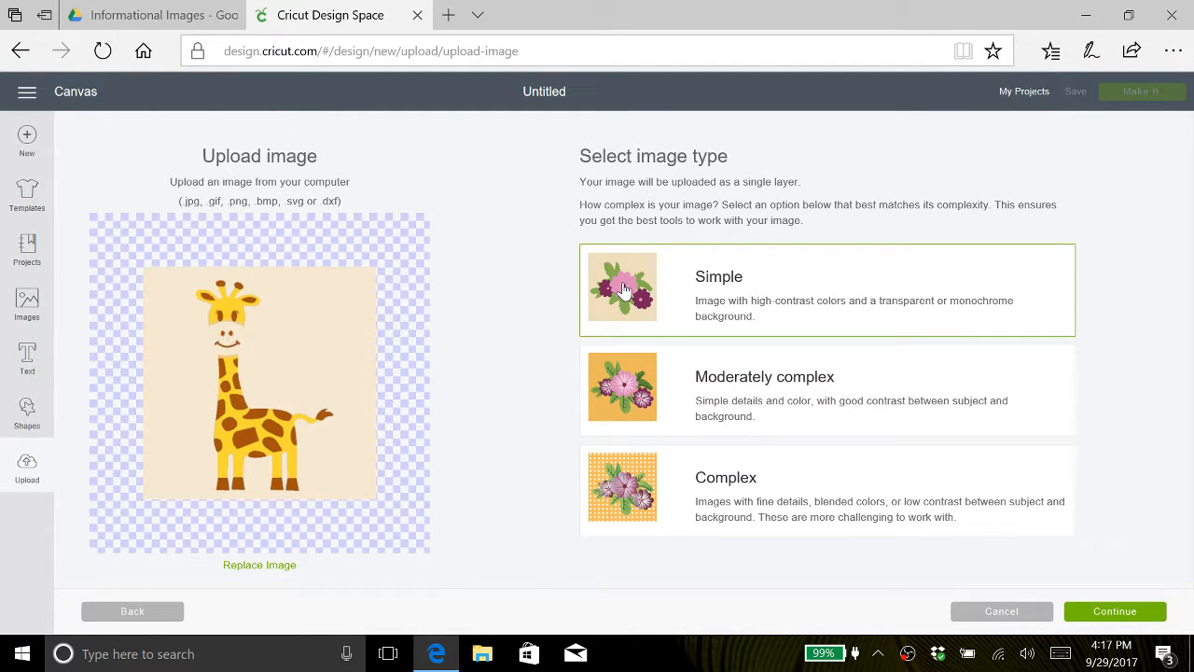
pyautogui.click(622, 387)
pyautogui.click(631, 491)
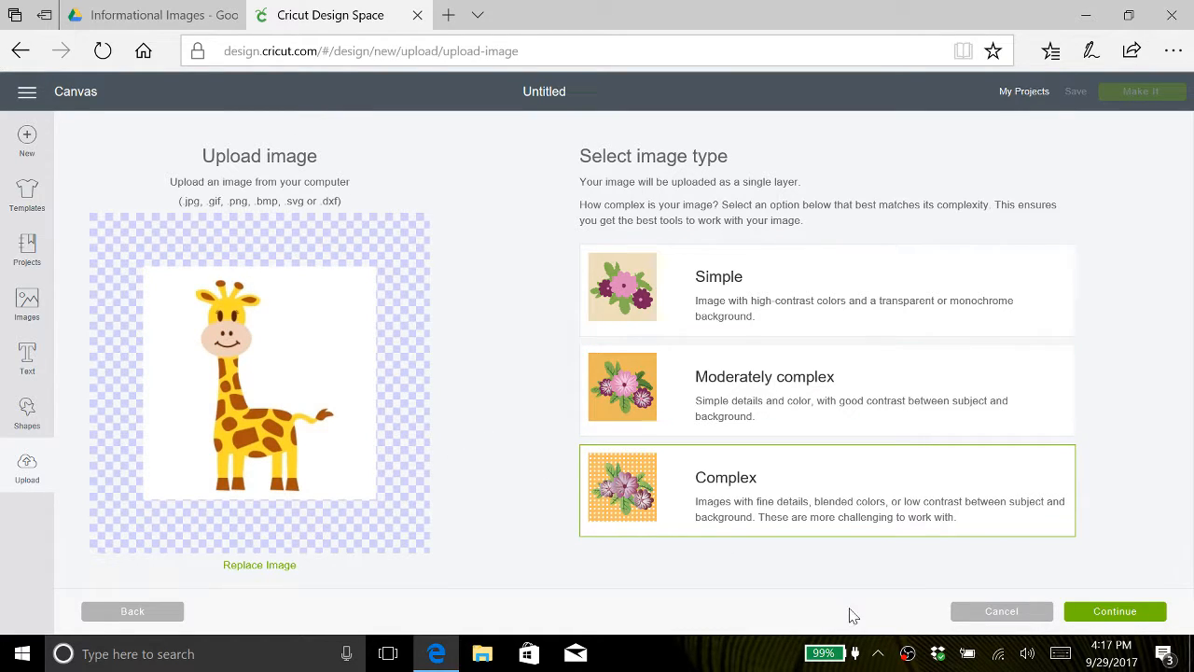
pyautogui.click(1130, 612)
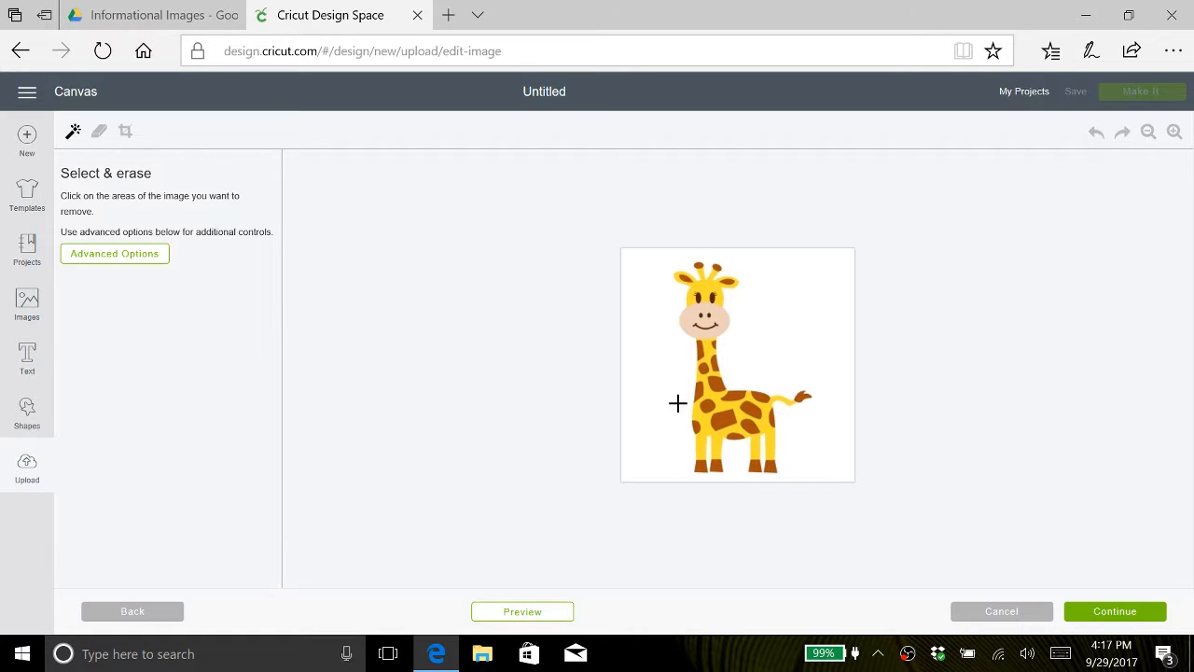
# - Erase the white background around the giraffe with Select & erase and continue to the naming page
pyautogui.click(655, 384)
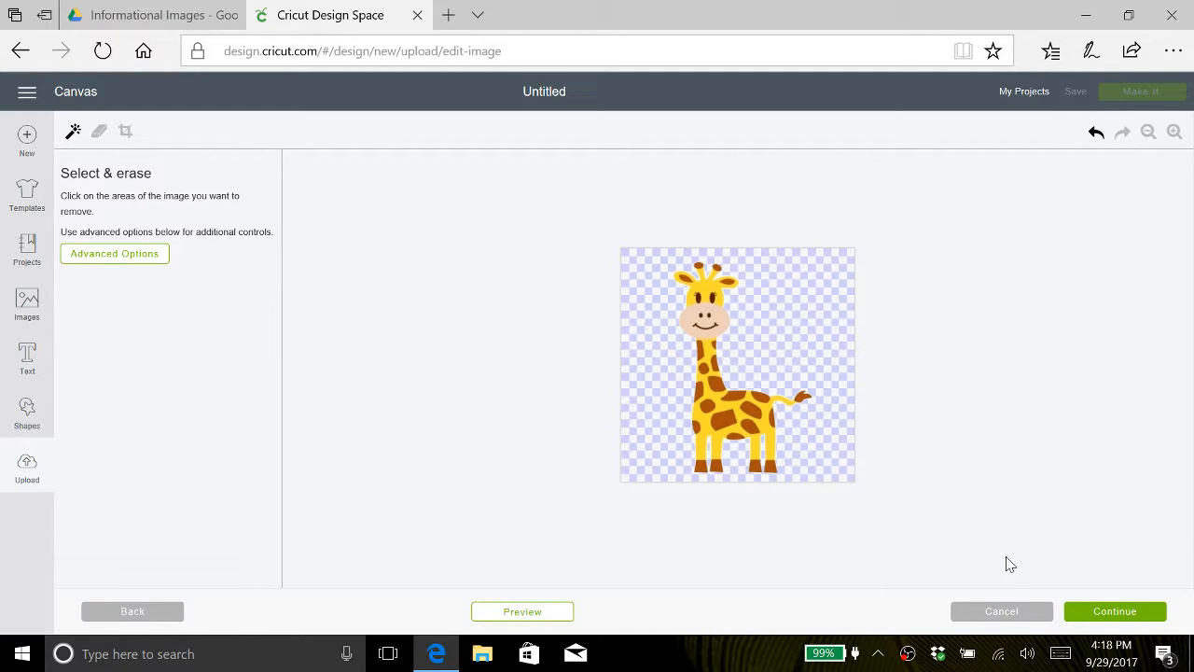
pyautogui.click(1104, 614)
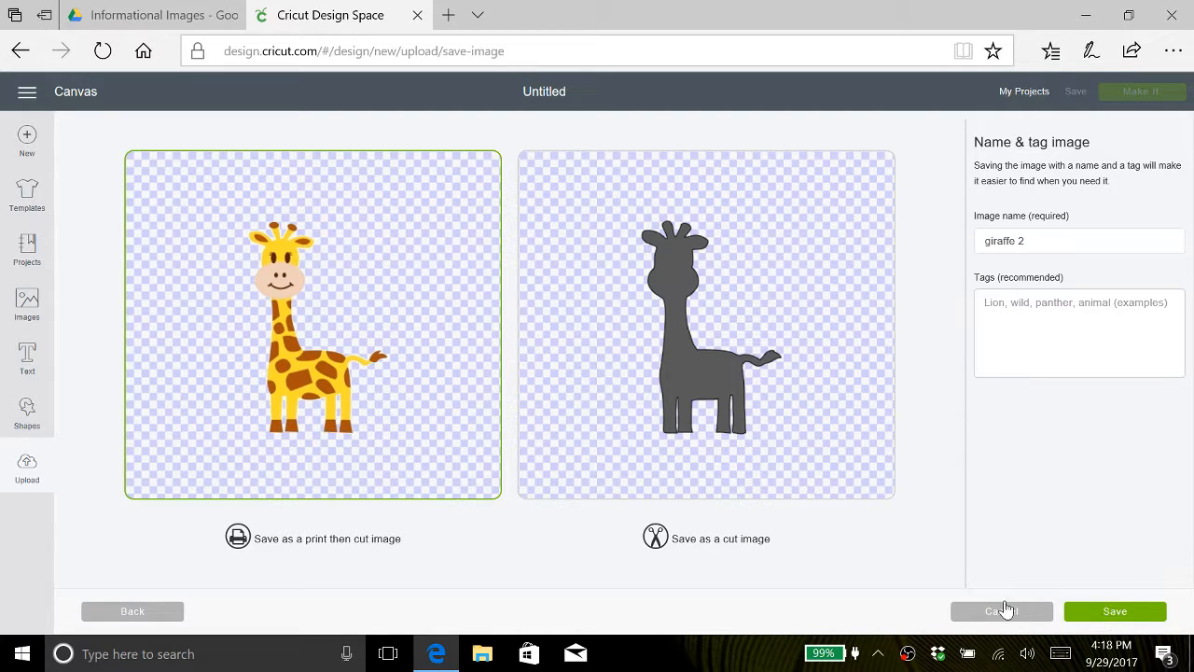
# - Tag the giraffe 2 image with "giraffe, outline" and save it to the uploads
pyautogui.click(1080, 327)
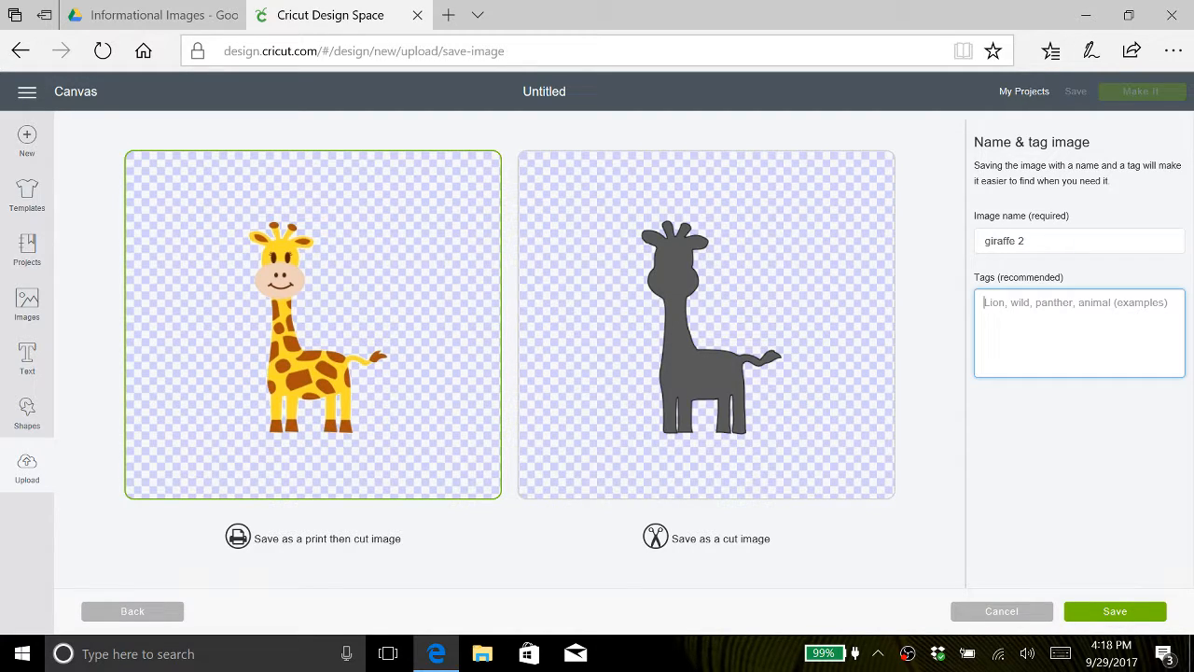
pyautogui.write('giraffe, outline')
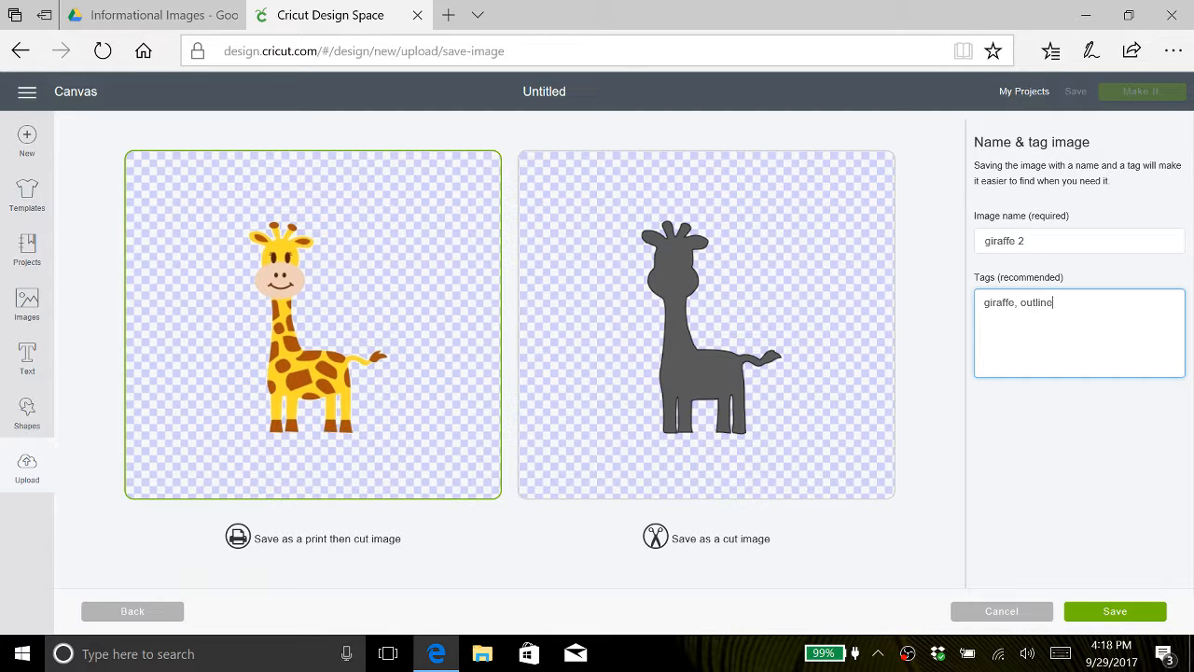
pyautogui.click(1110, 616)
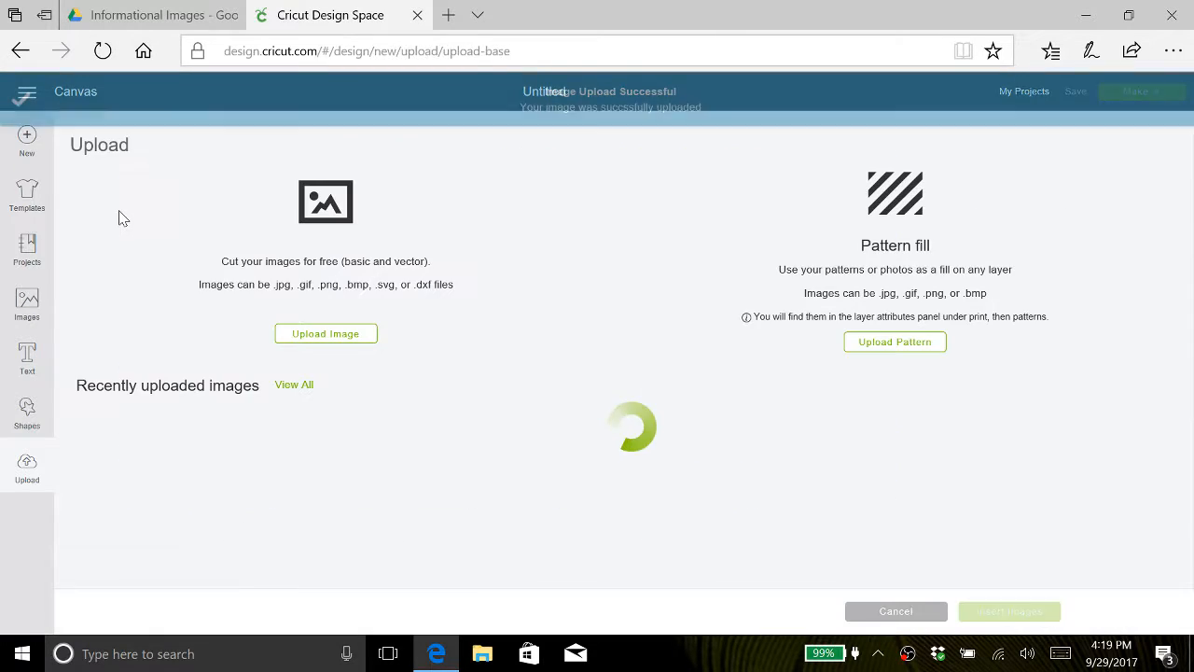
# - Upload the giraffe 2 picture from the Desktop folder again as a Complex image and continue to the background editing page
pyautogui.click(323, 334)
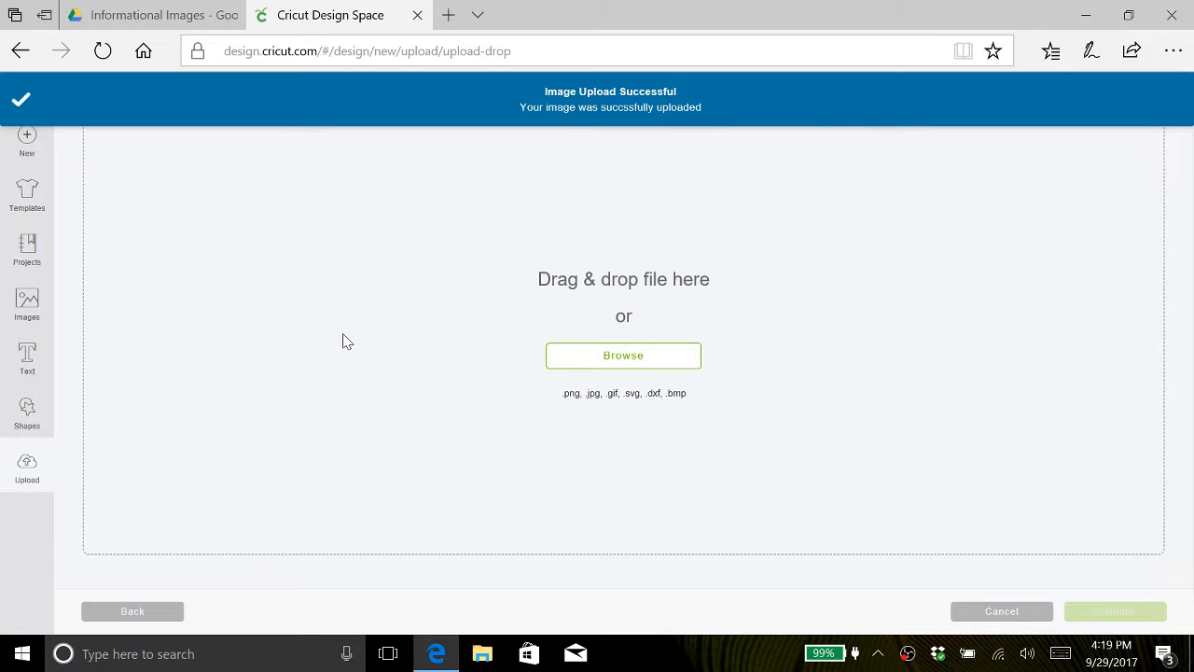
pyautogui.click(623, 355)
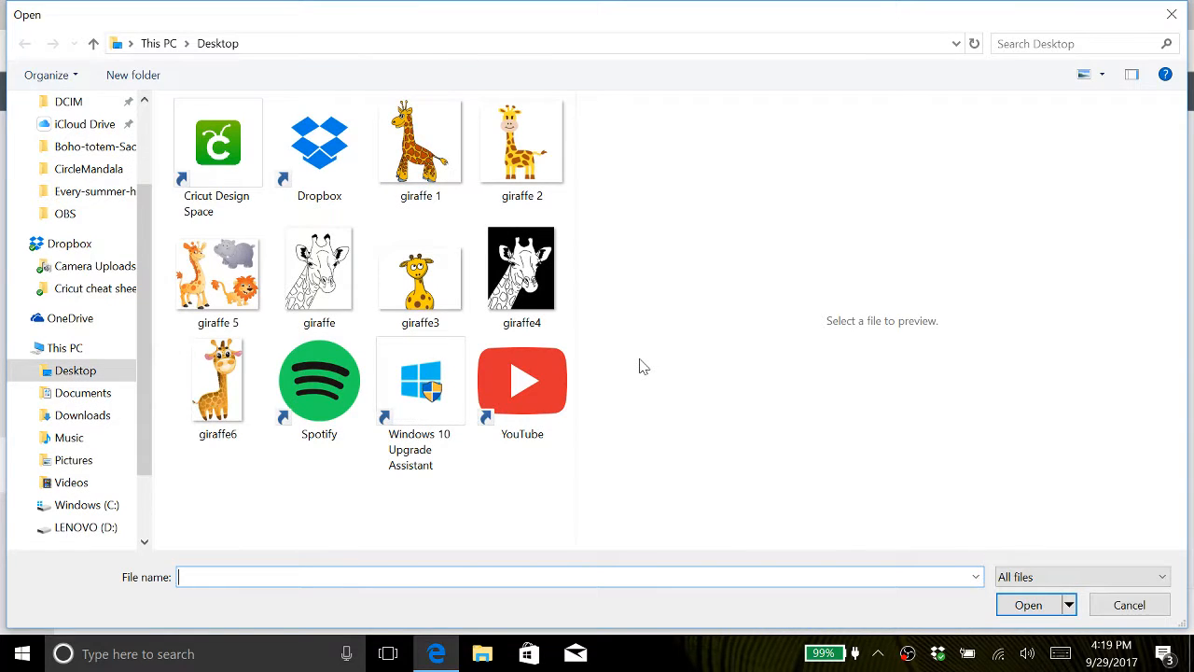
pyautogui.click(515, 140)
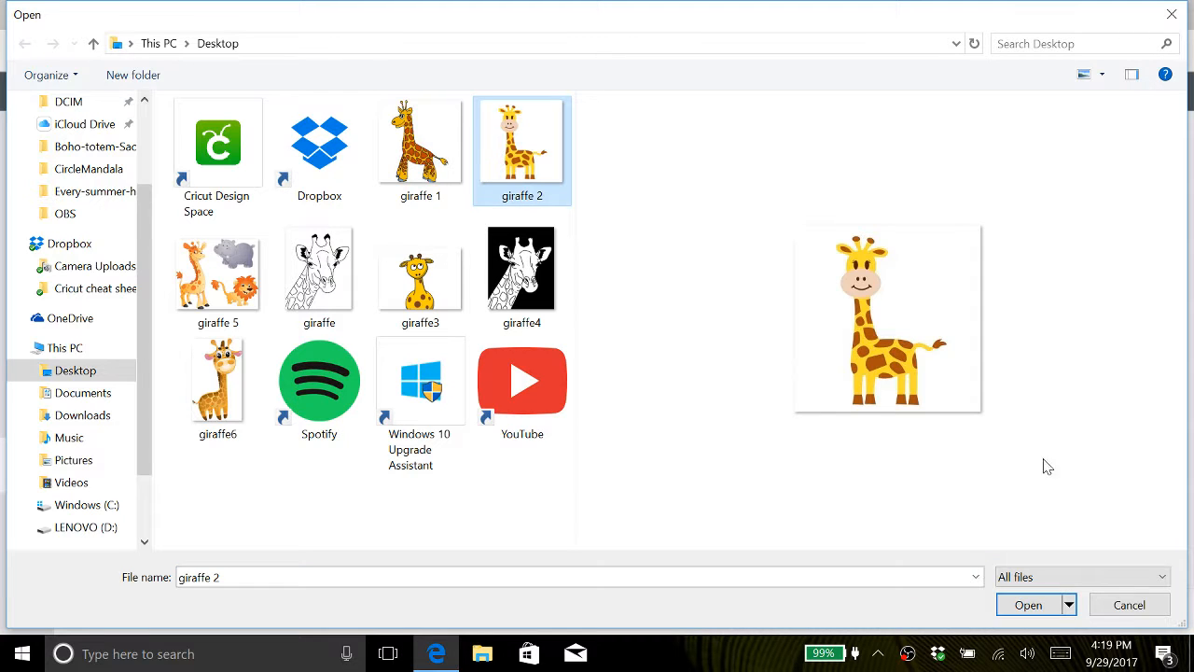
pyautogui.click(1045, 607)
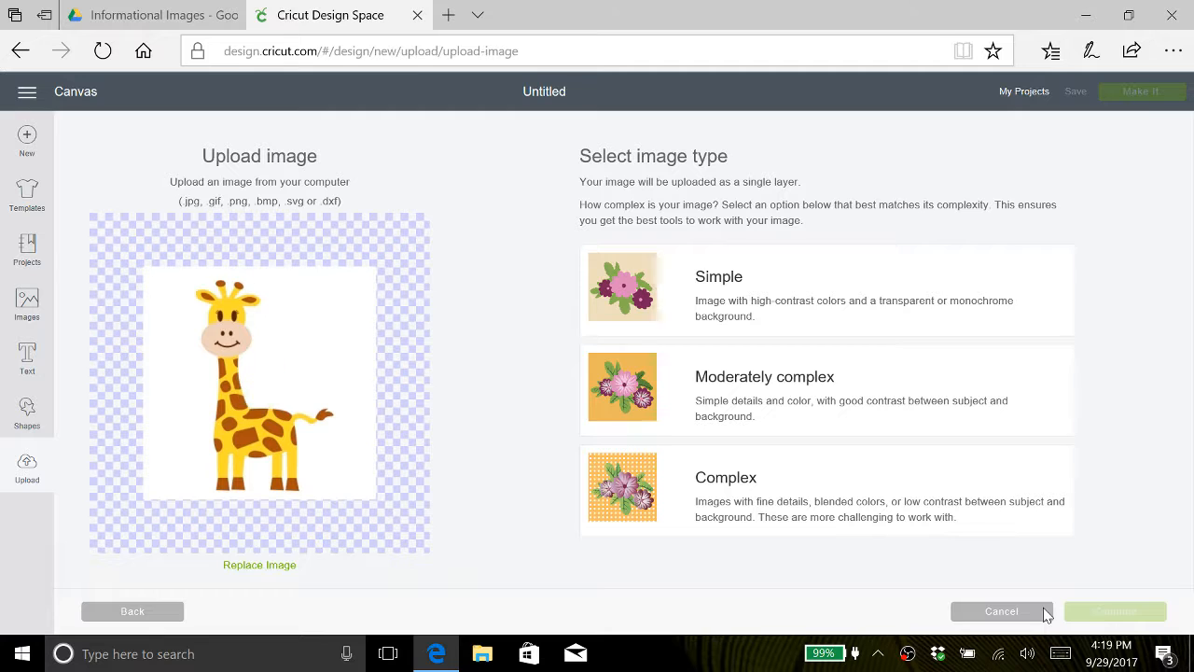
pyautogui.click(630, 485)
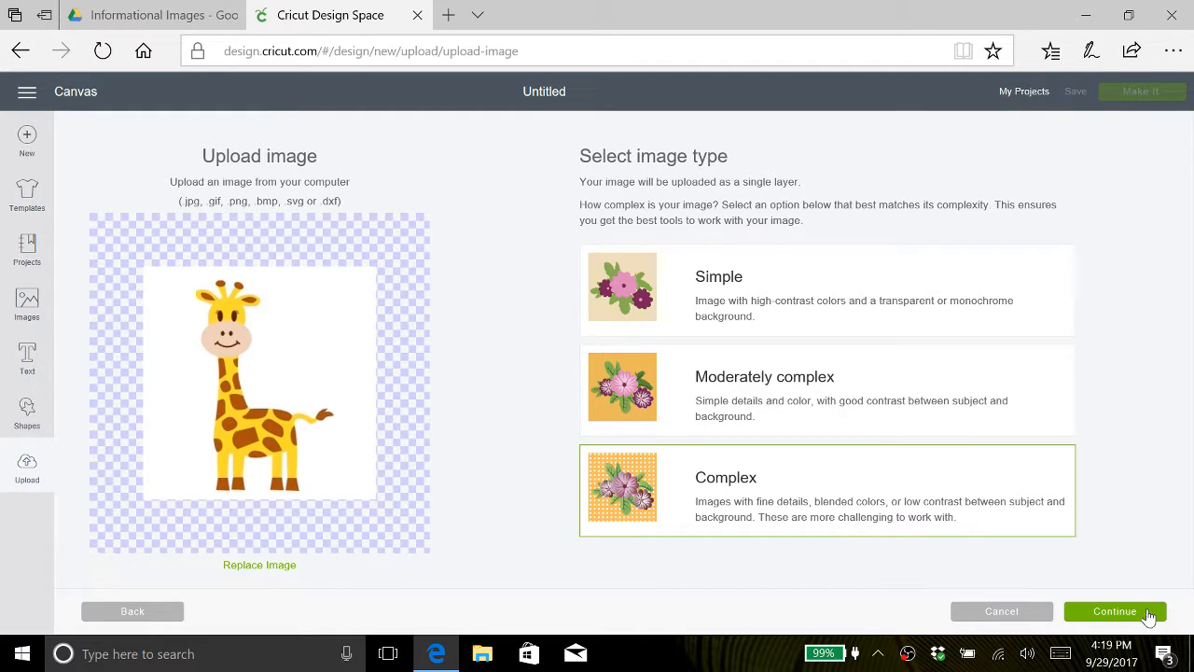
pyautogui.click(1147, 619)
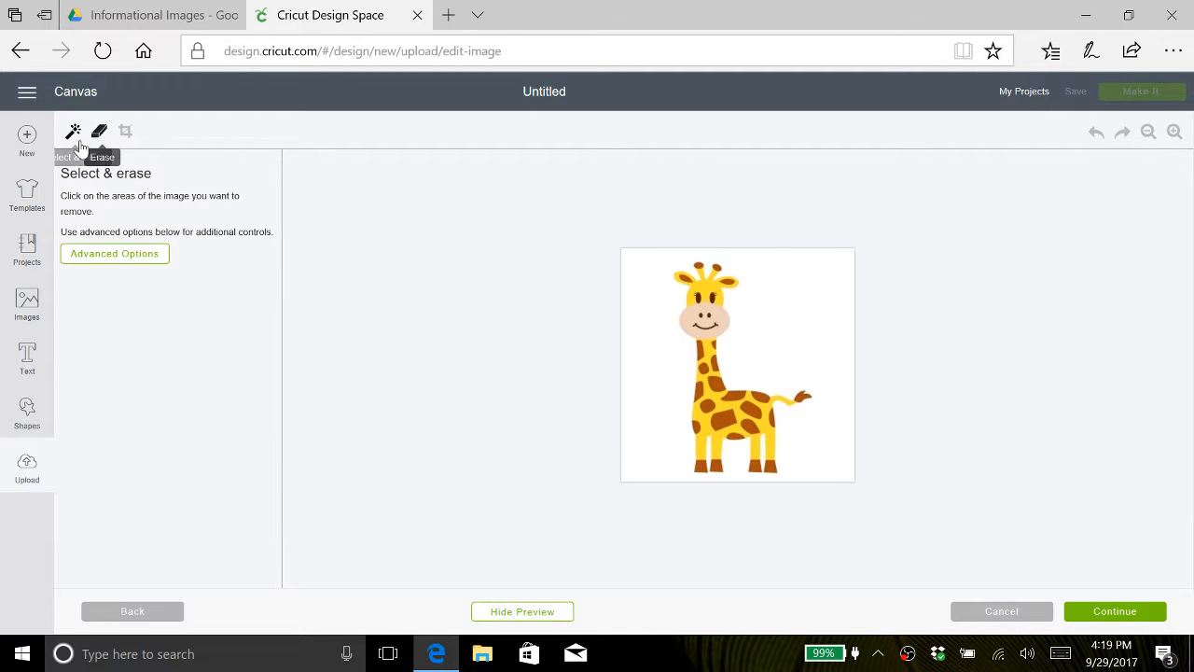
# - Erase the white background, the yellow areas of the body and head, and the beige muzzle with Select & erase
pyautogui.click(662, 366)
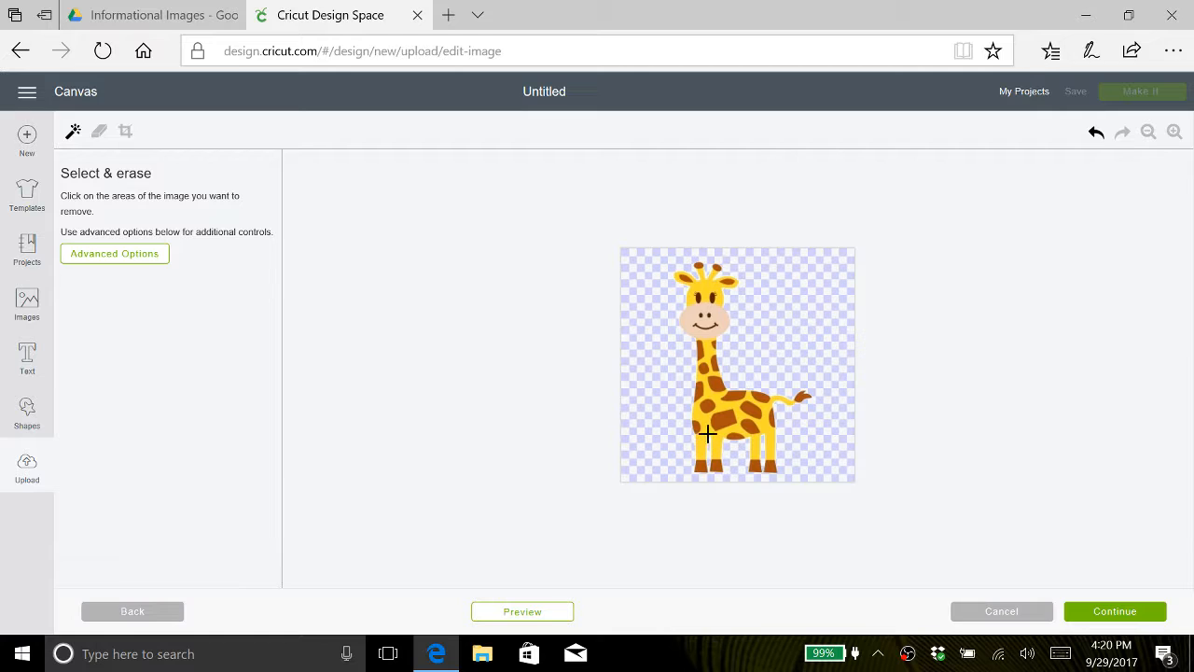
pyautogui.click(706, 431)
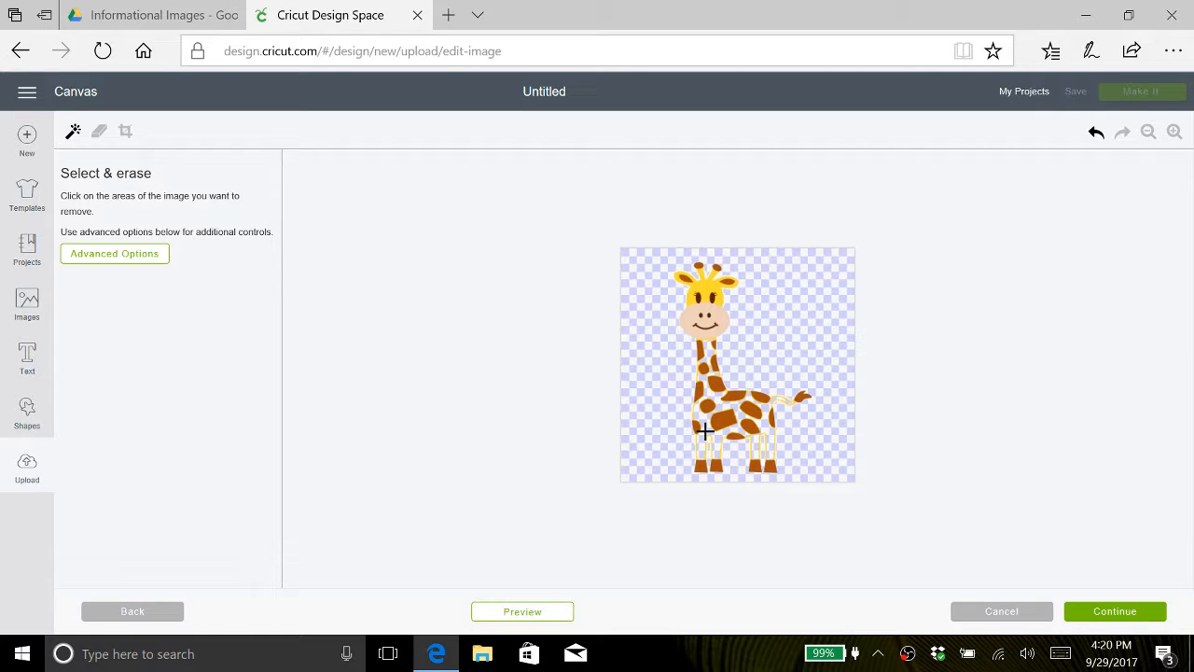
pyautogui.click(1175, 132)
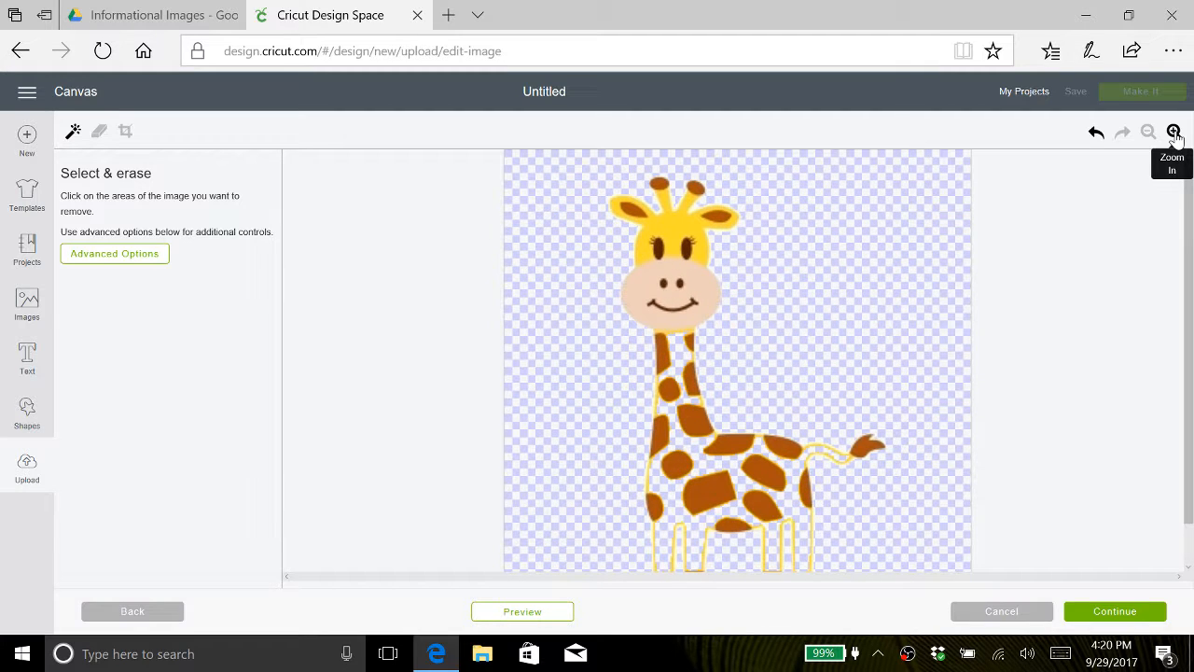
pyautogui.click(672, 229)
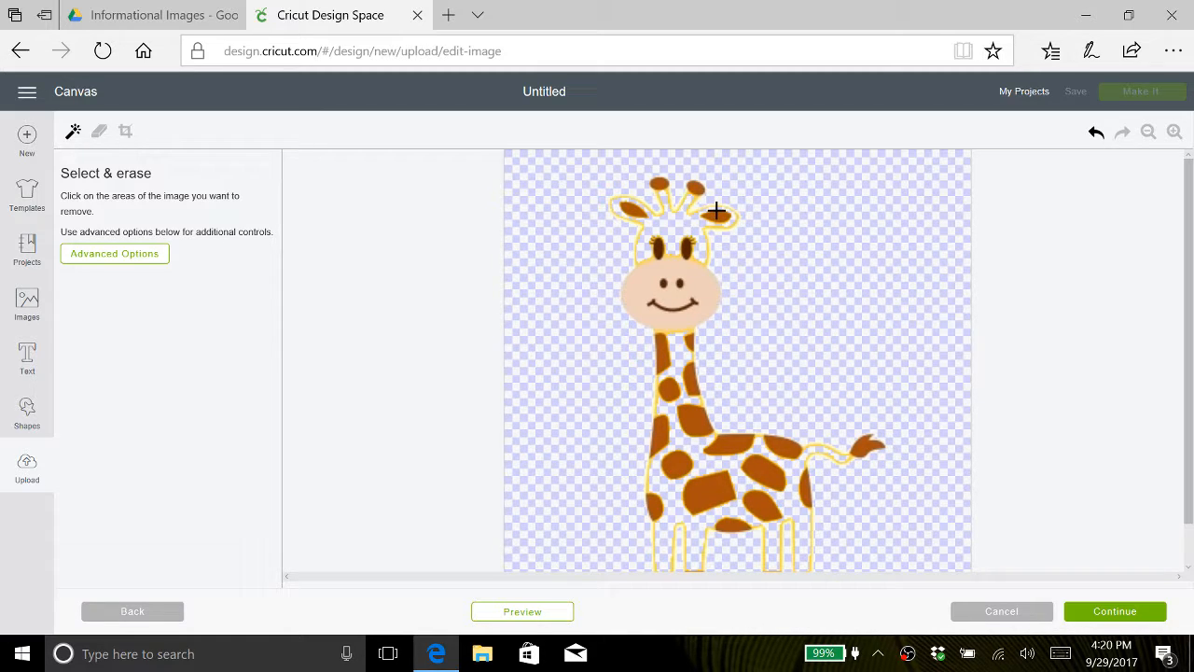
pyautogui.scroll(-1, 896, 300)
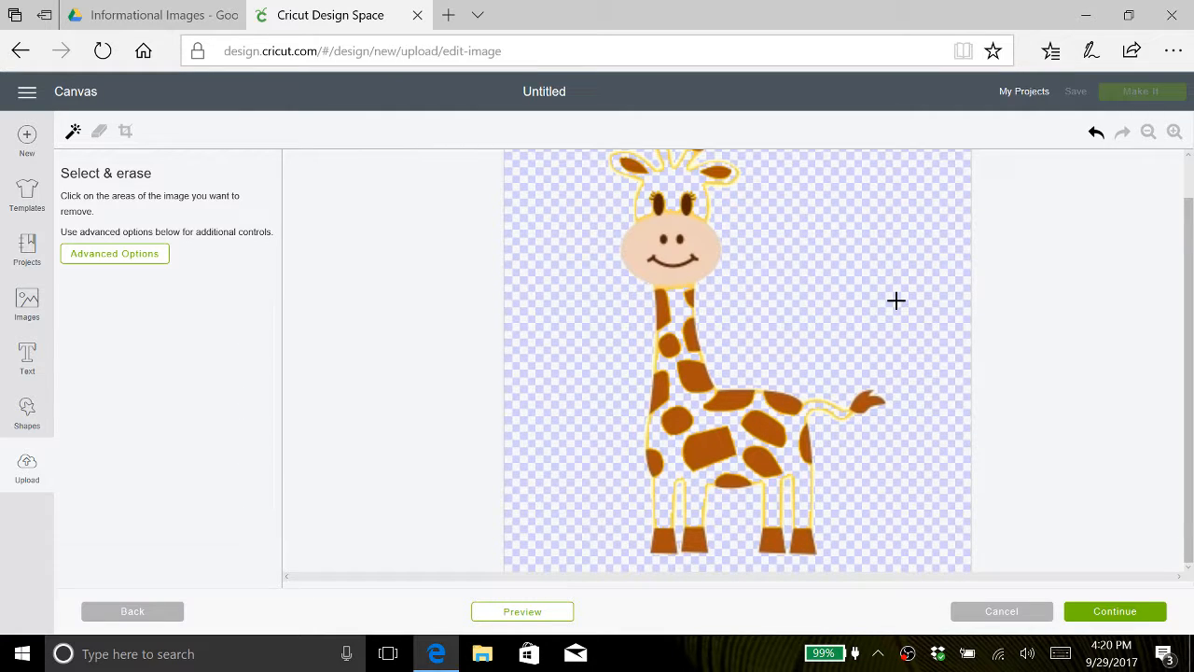
pyautogui.scroll(1, 895, 300)
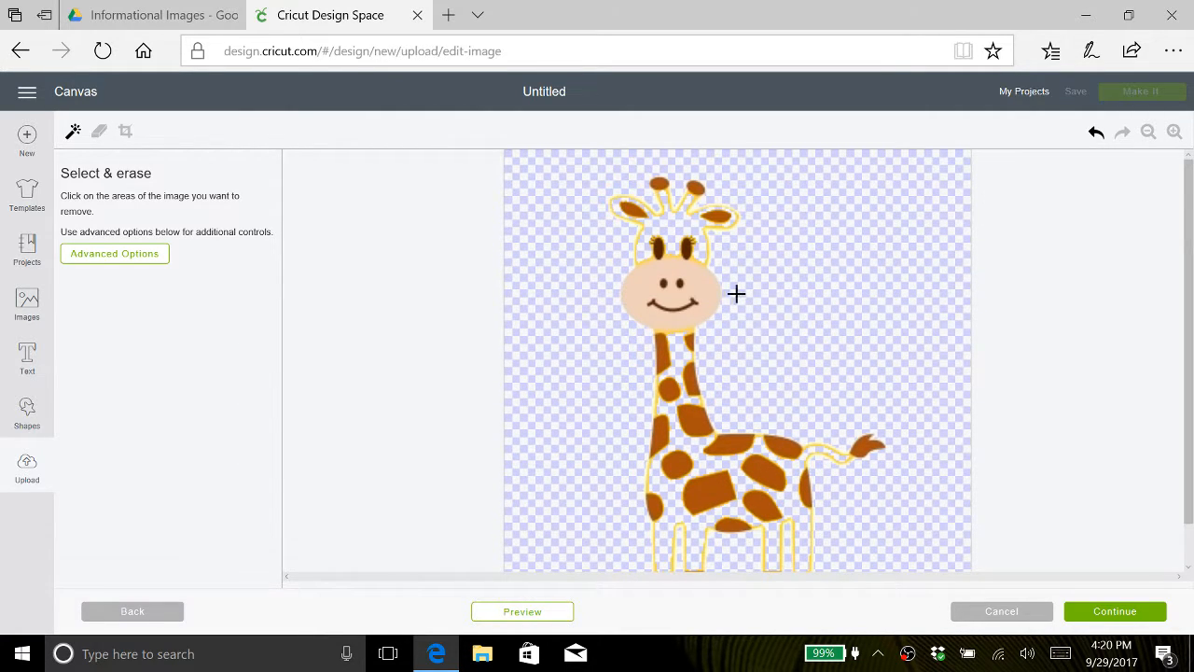
pyautogui.click(708, 293)
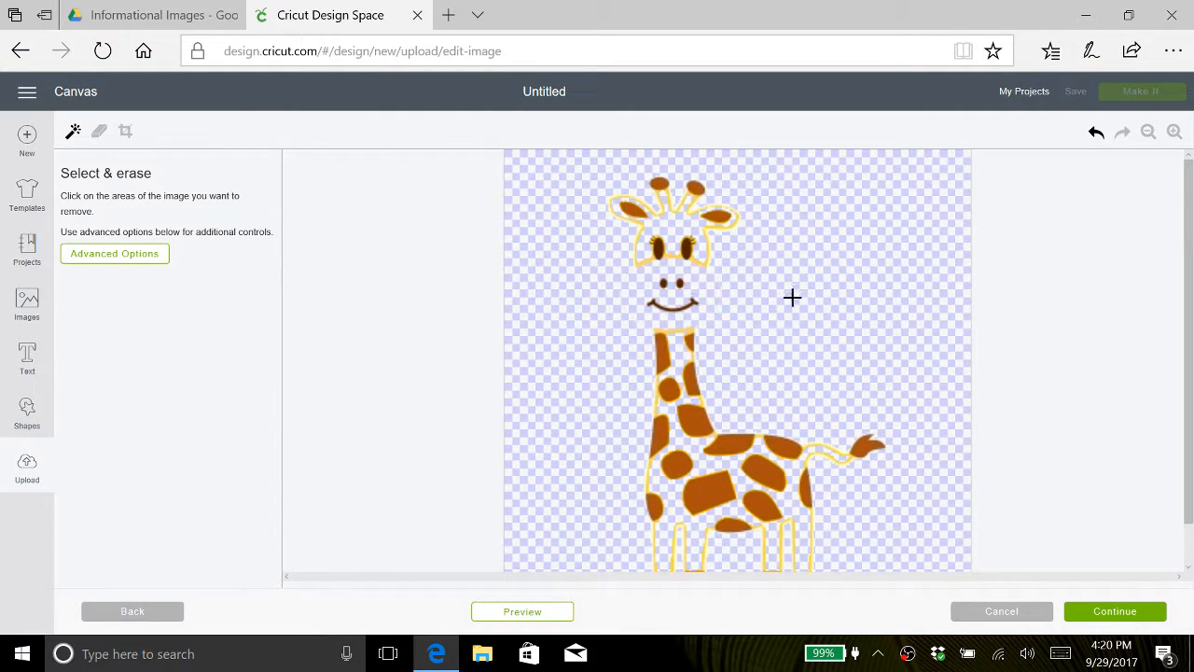
pyautogui.scroll(-1, 798, 283)
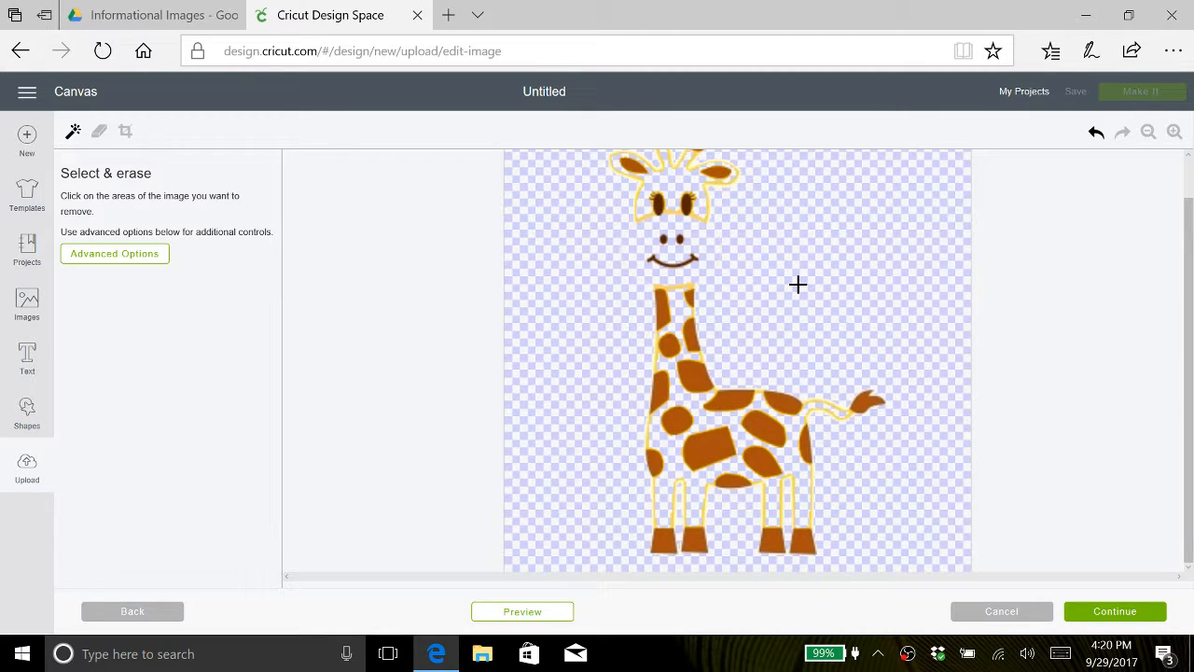
# - Save the erased giraffe 2 as a cut image, keeping its name and leaving the tags empty
pyautogui.click(1124, 615)
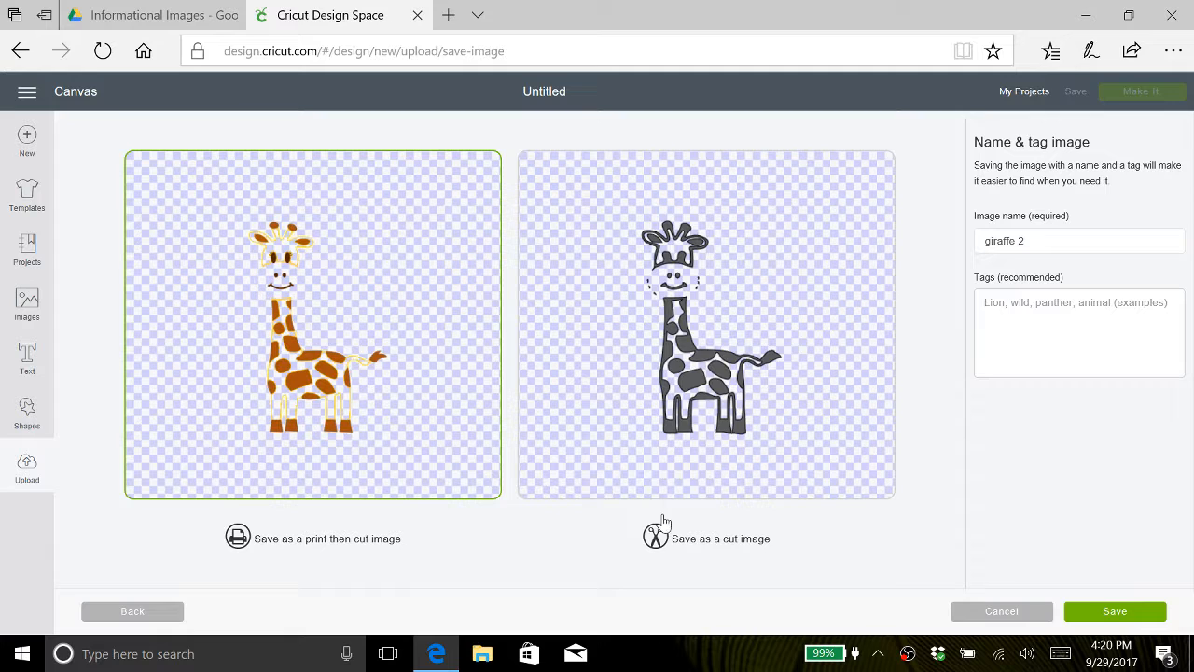
pyautogui.click(804, 423)
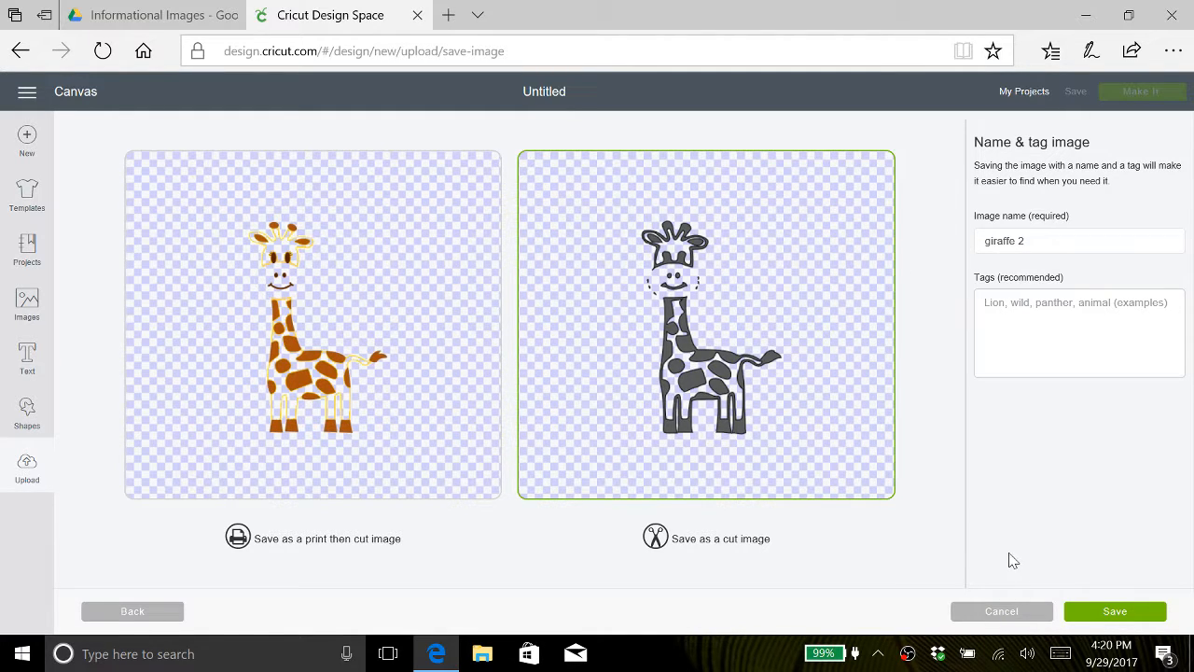
pyautogui.click(1097, 614)
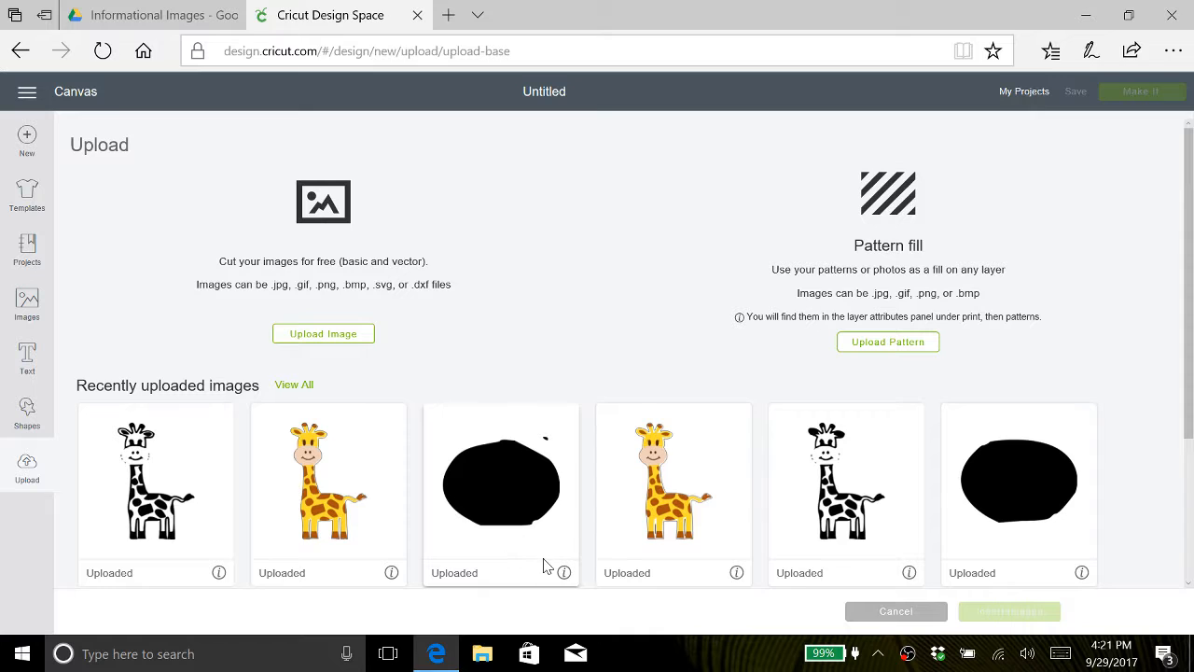
# - Delete the black oval giraffe 2 image with the small stray speck from the recently uploaded images
pyautogui.click(563, 572)
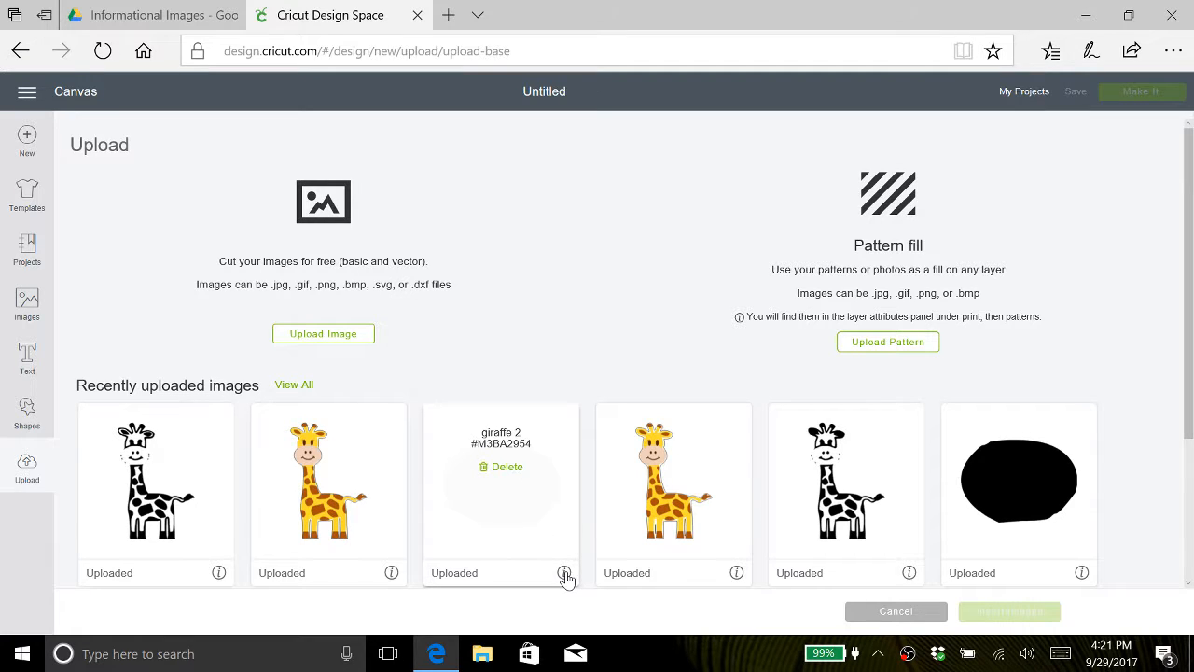
pyautogui.click(508, 469)
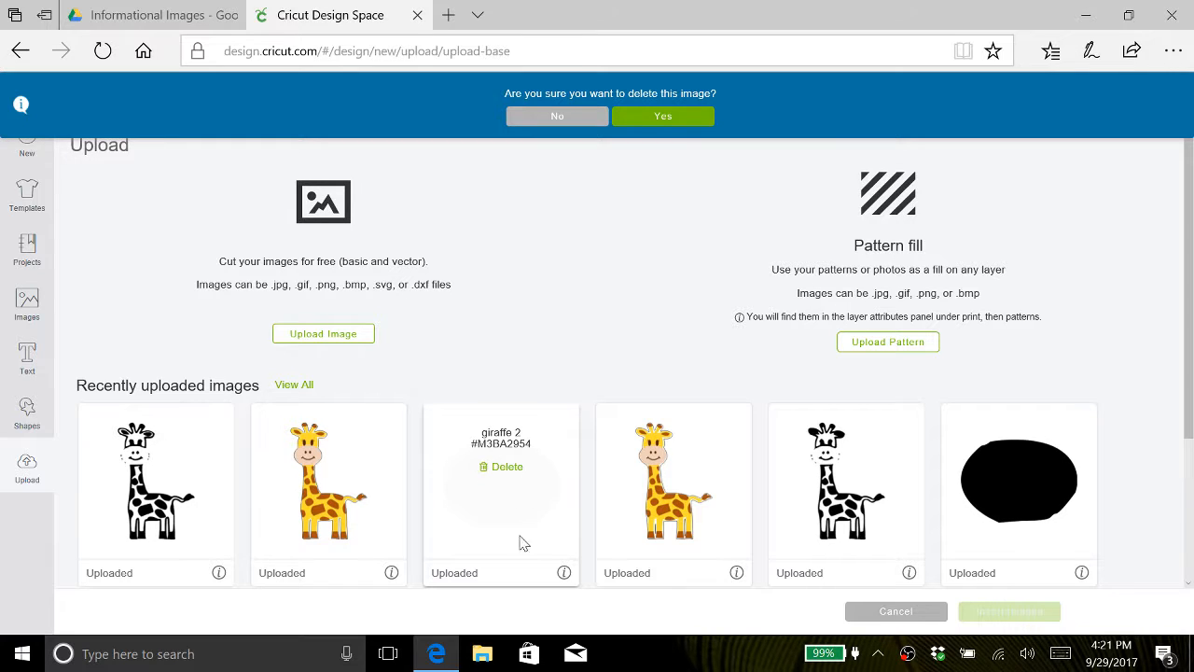
pyautogui.moveTo(565, 577)
pyautogui.click(662, 116)
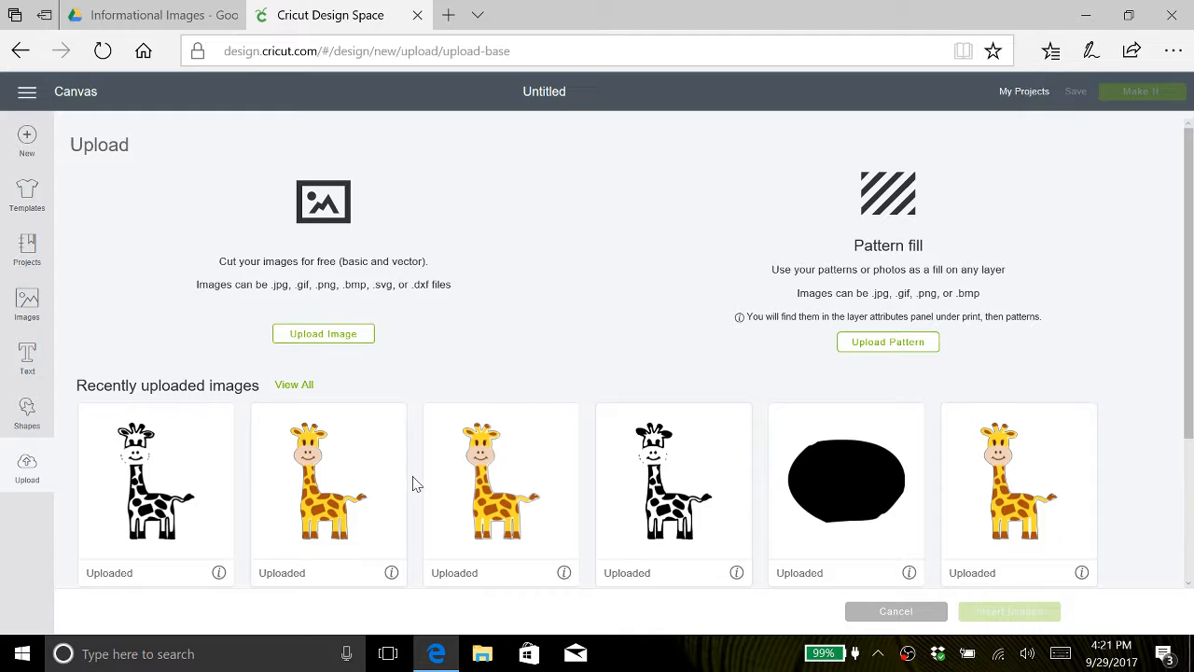
# - Delete the colored giraffe 2 image that is third among the recently uploaded images
pyautogui.click(564, 573)
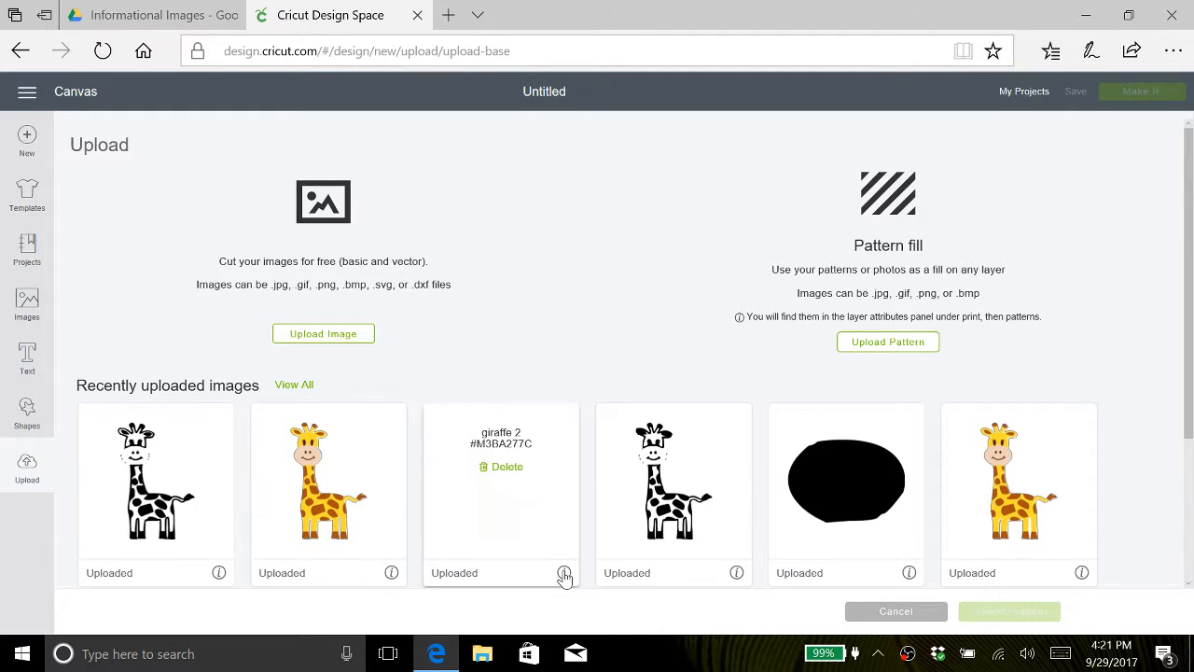
pyautogui.click(483, 467)
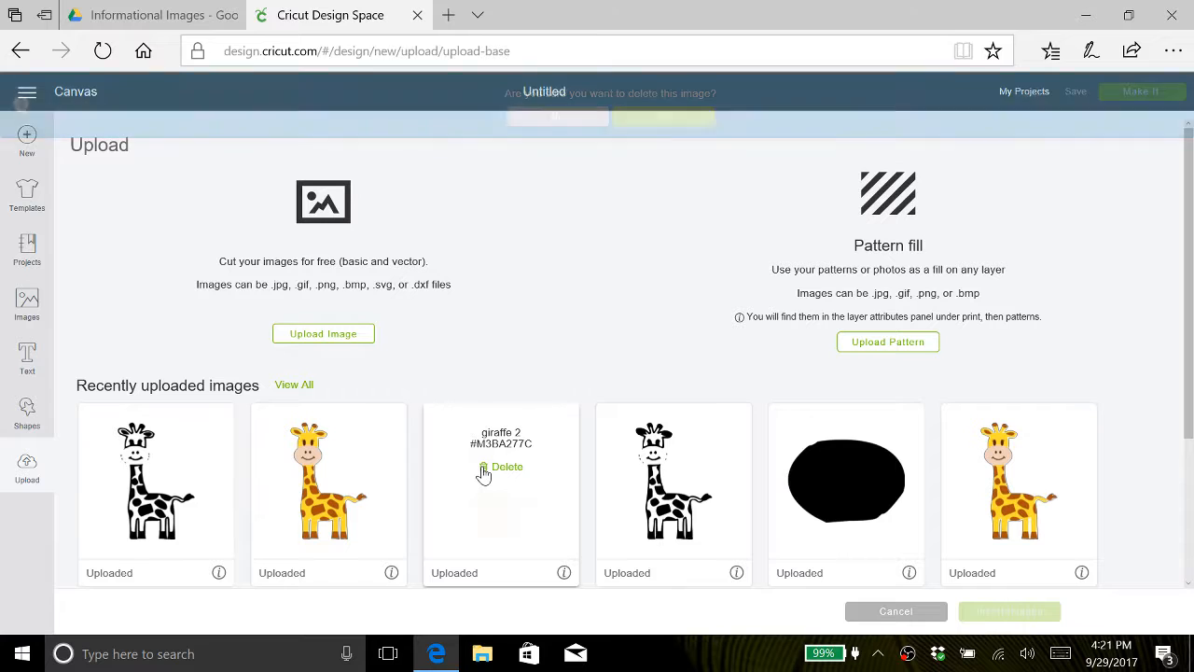
pyautogui.click(662, 117)
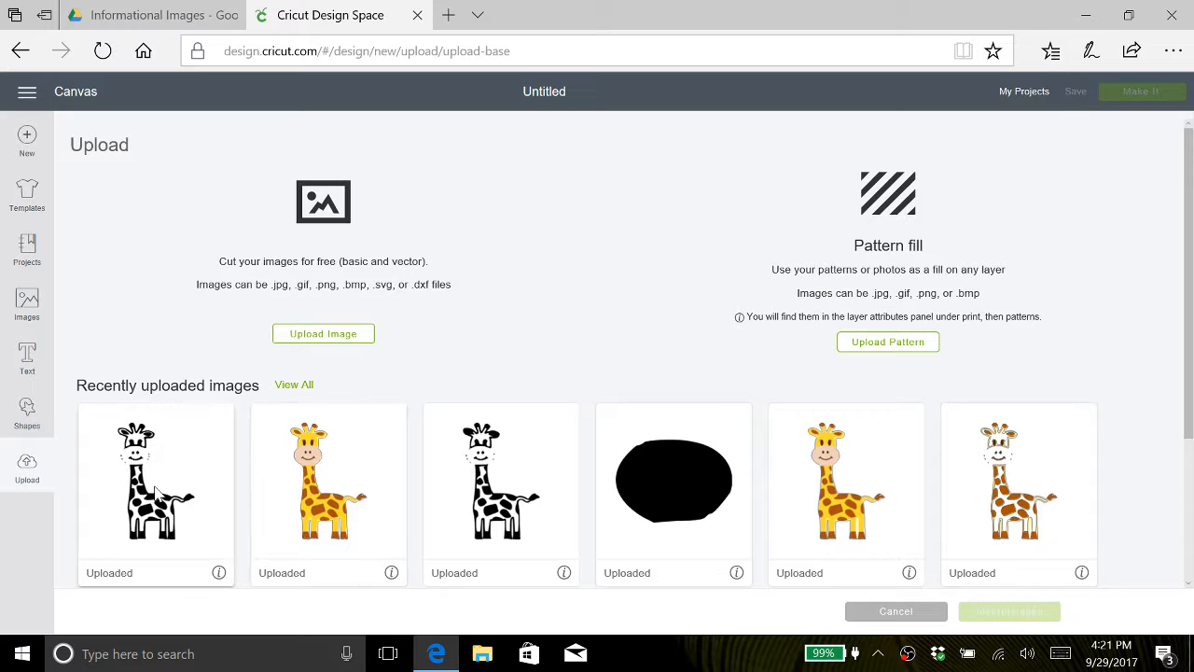
# - Upload giraffe 2 from the Desktop once more, set its image type to Complex, and continue to editing
pyautogui.click(362, 338)
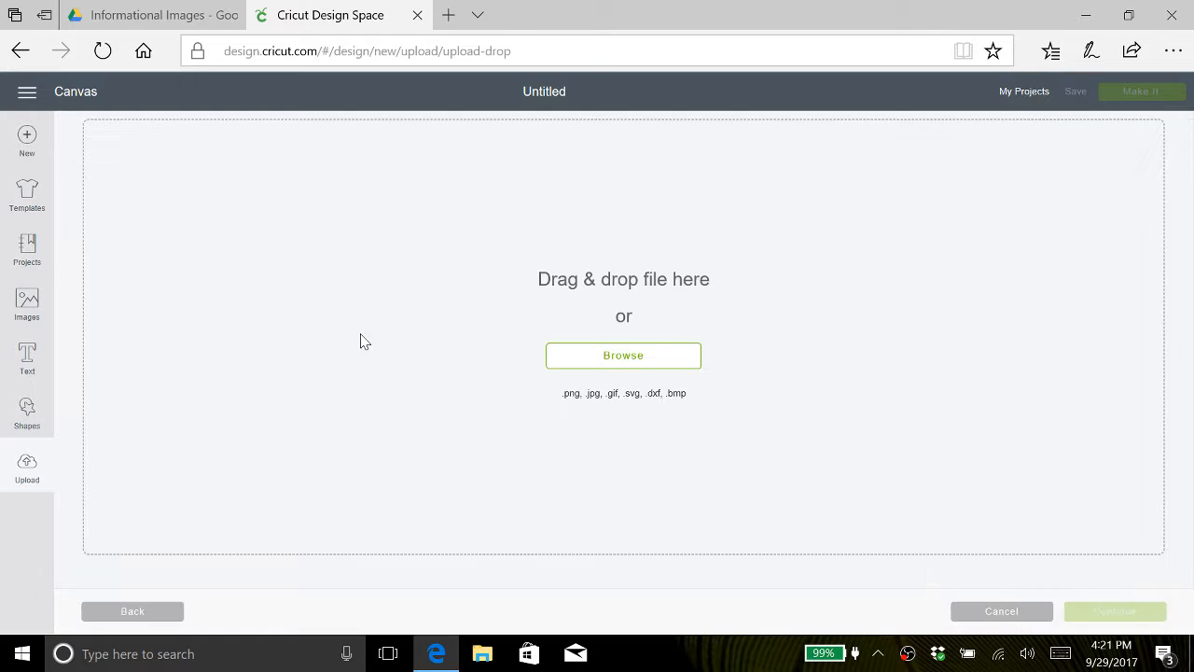
pyautogui.click(623, 363)
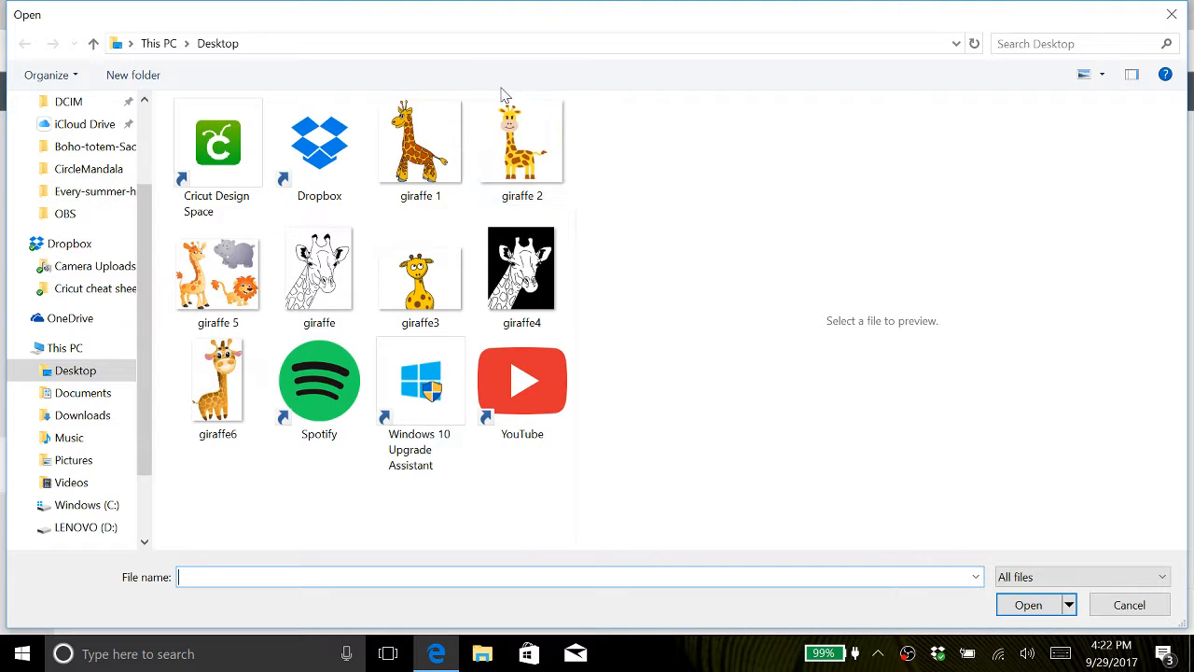
pyautogui.click(536, 146)
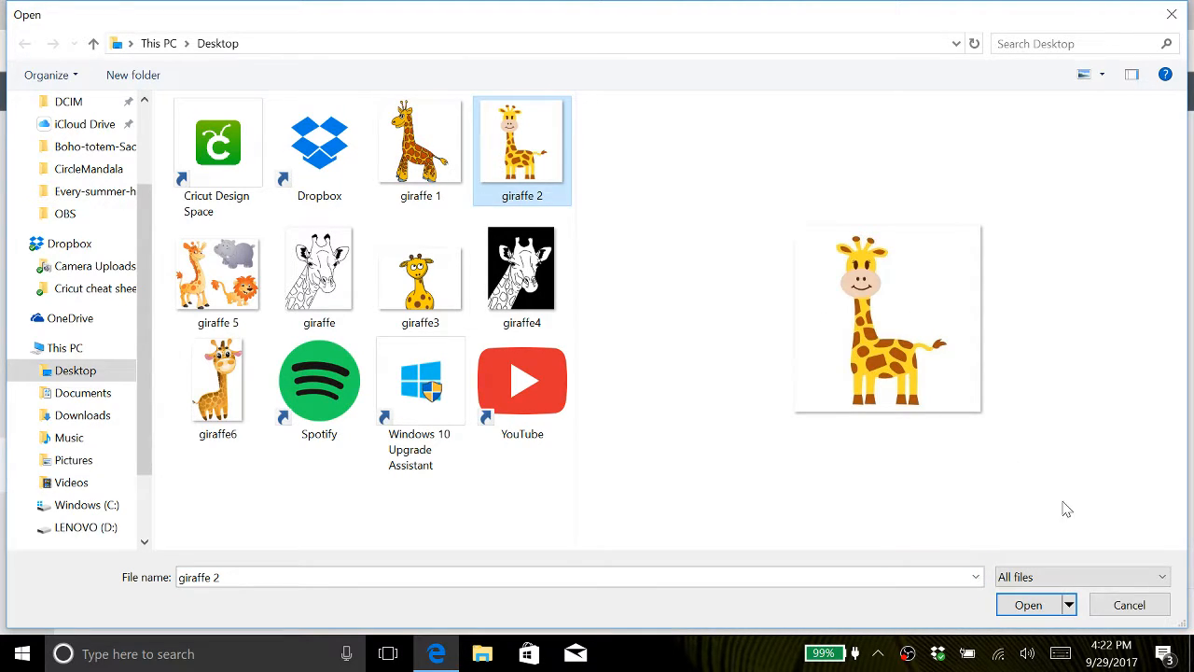
pyautogui.click(1031, 604)
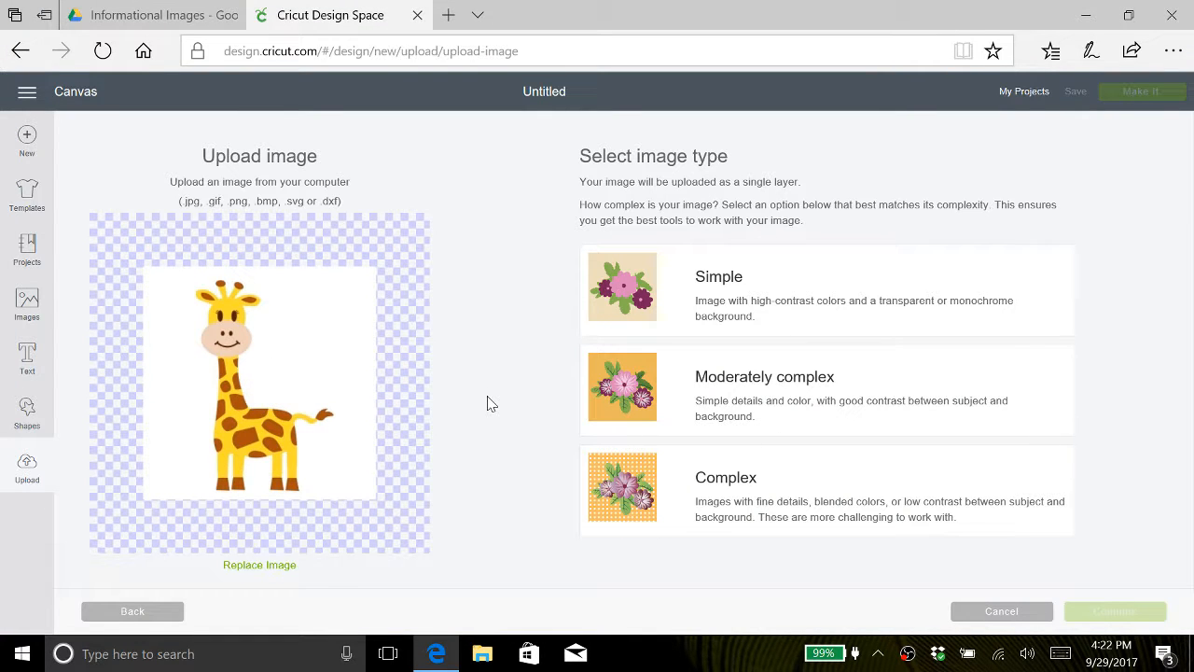
pyautogui.click(651, 487)
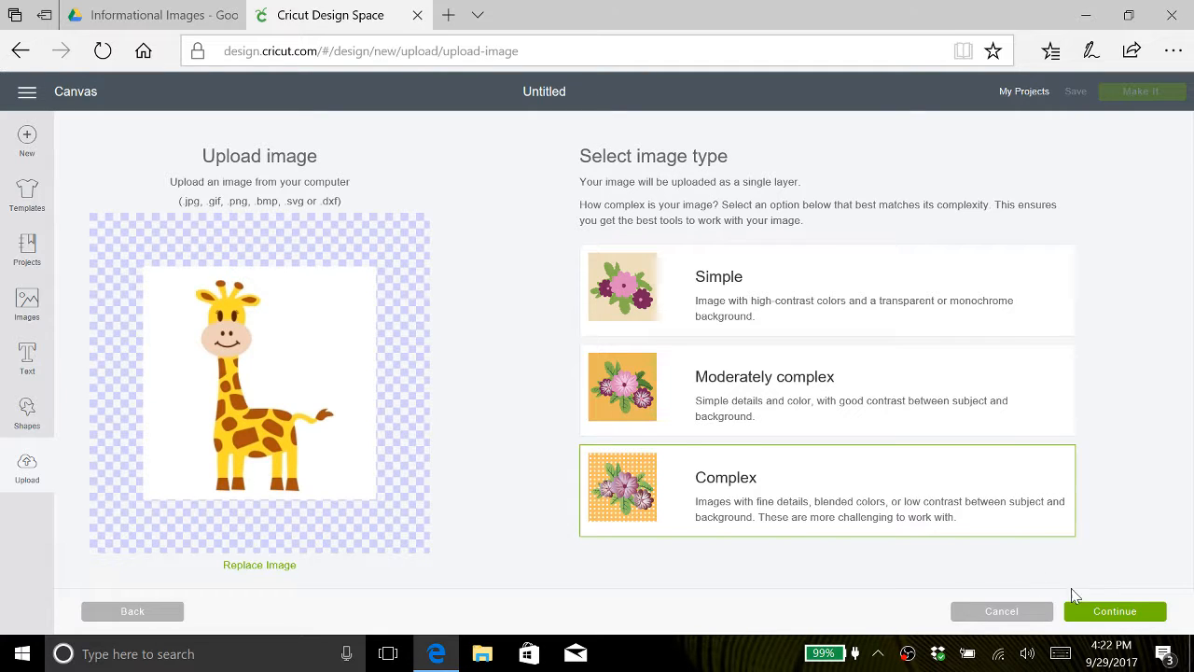
pyautogui.click(1100, 613)
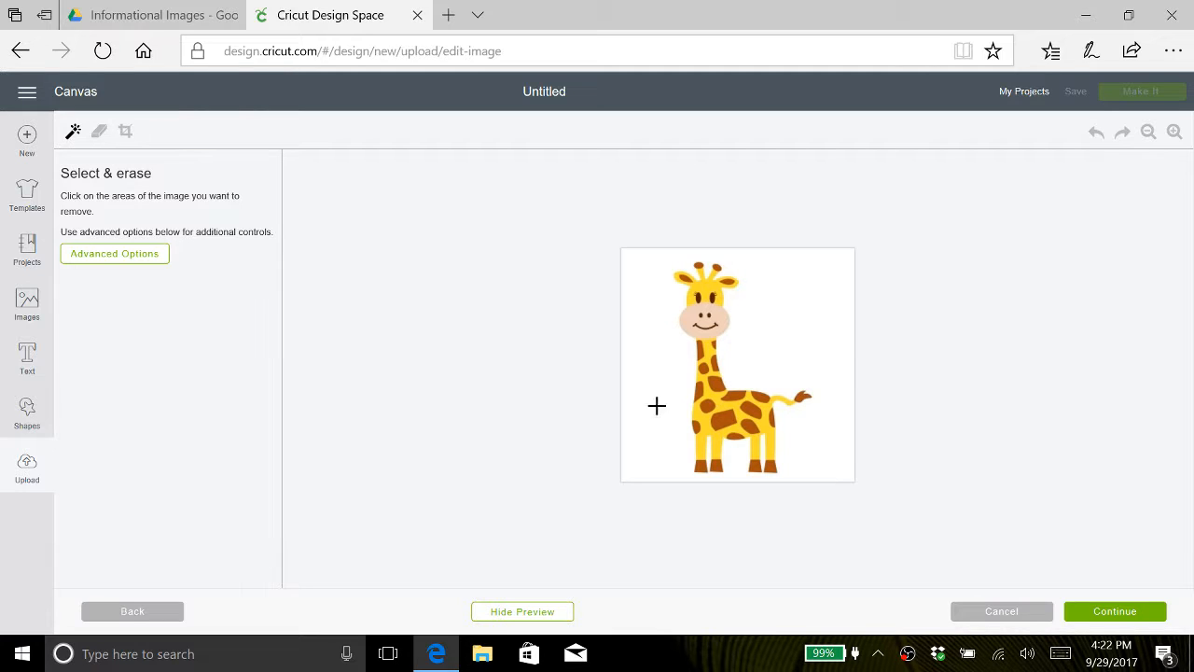
# - Erase the white background, the yellow body and face areas, and the giraffe's left-hand eye with Select & erase
pyautogui.click(659, 395)
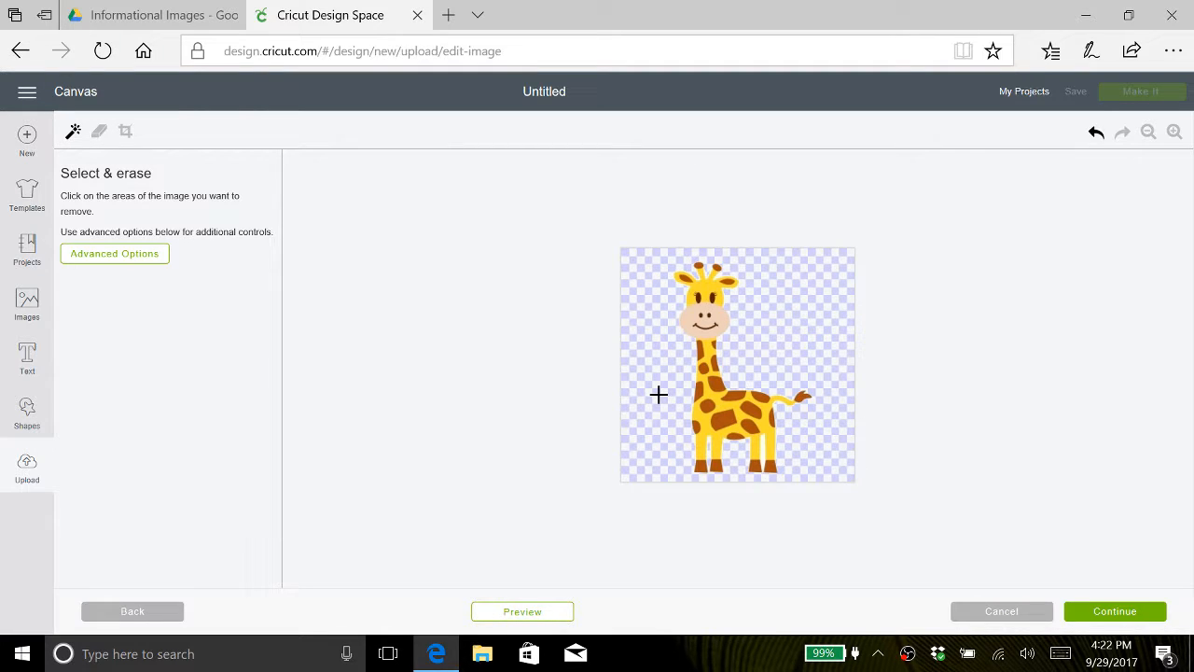
pyautogui.click(707, 350)
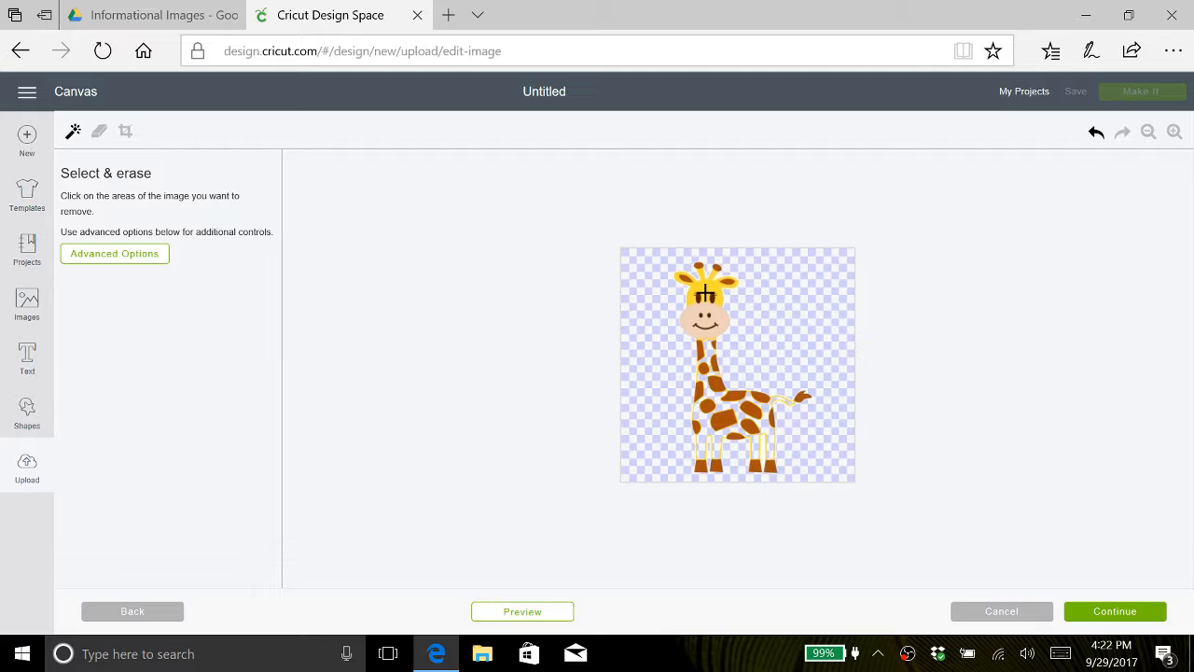
pyautogui.click(705, 295)
pyautogui.click(1175, 131)
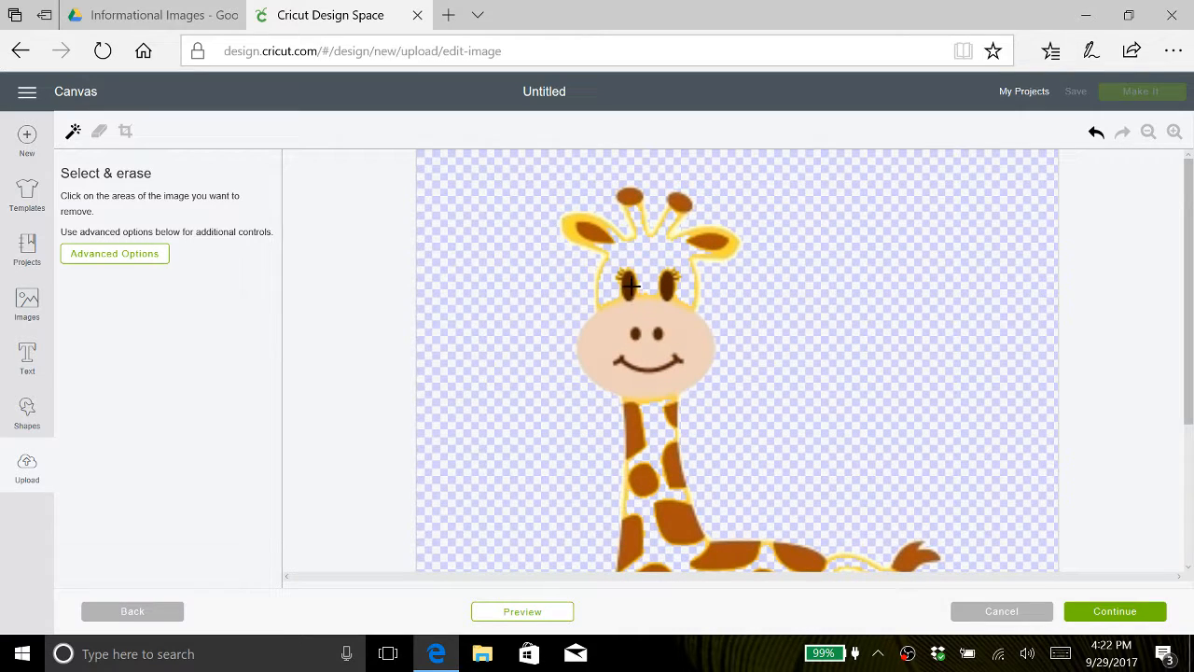
pyautogui.click(628, 290)
# - Crop the image to a rectangle around the giraffe's muzzle and smile
pyautogui.click(126, 133)
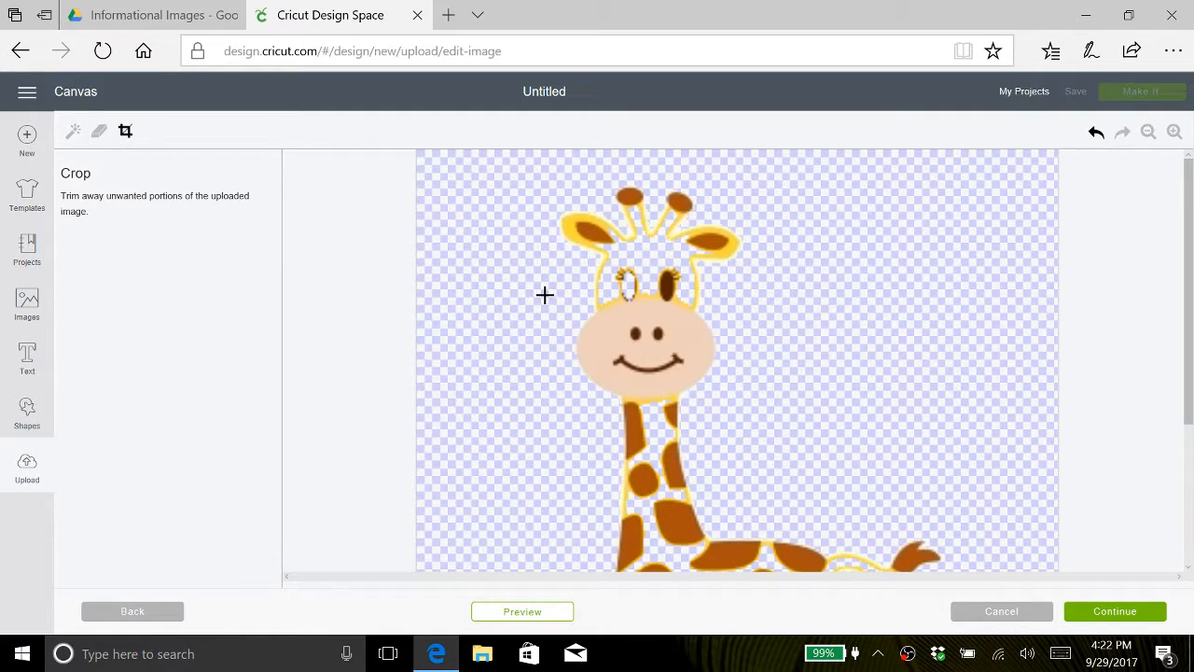
pyautogui.moveTo(545, 295)
pyautogui.mouseDown()
pyautogui.moveTo(630, 299)
pyautogui.moveTo(749, 406)
pyautogui.mouseUp()
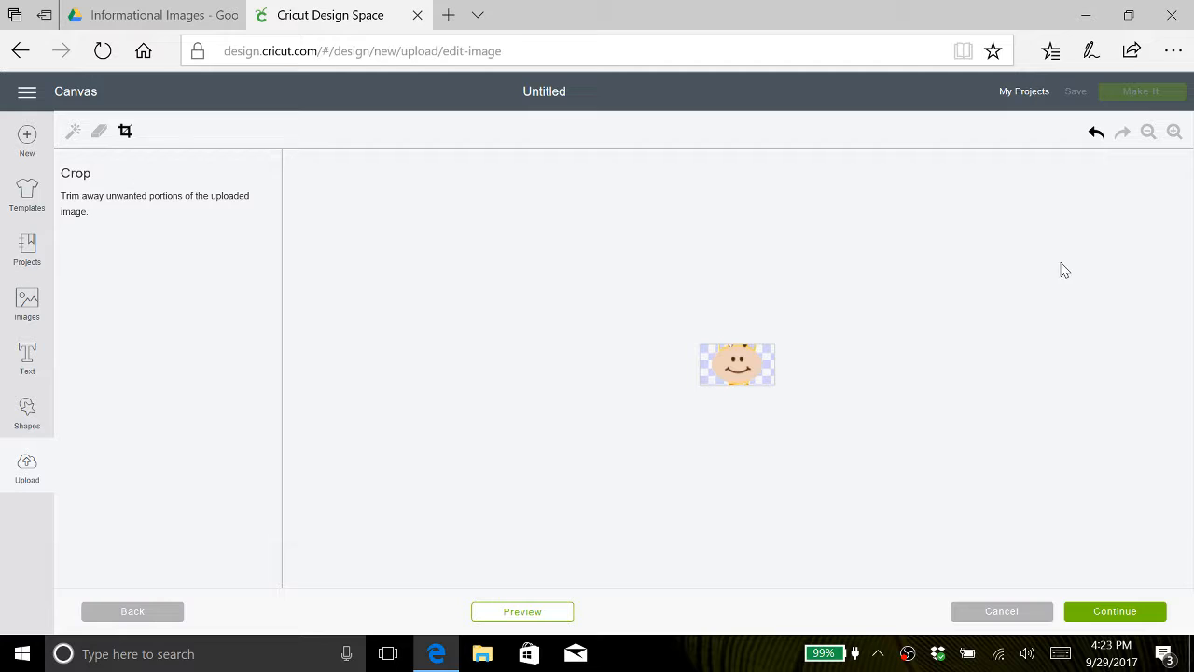
pyautogui.click(1174, 131)
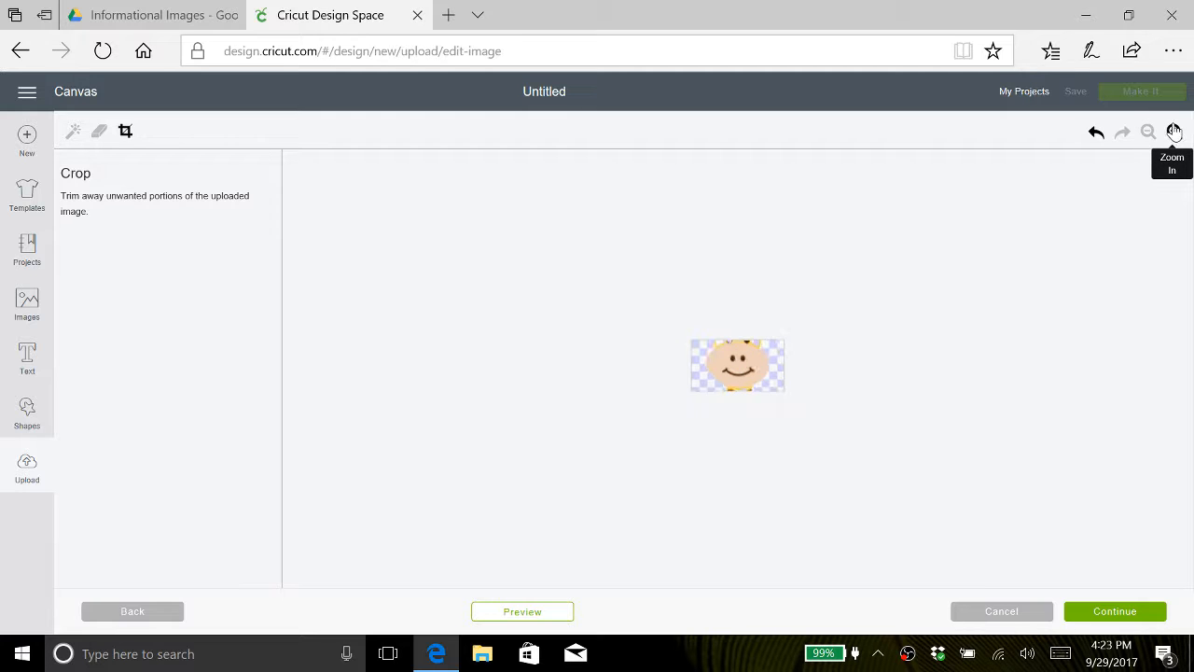
# - Try to erase the yellow and brown remnants above and below the giraffe's muzzle with the smallest eraser, undoing the strokes that cut across the face
pyautogui.click(1174, 131)
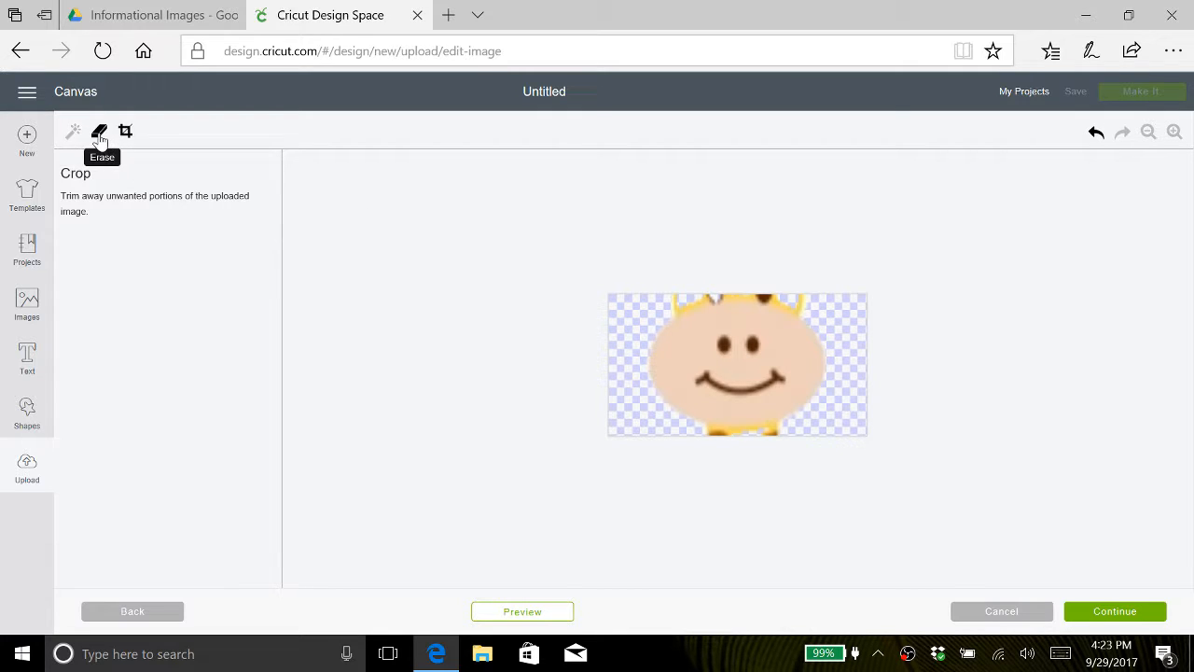
pyautogui.click(99, 134)
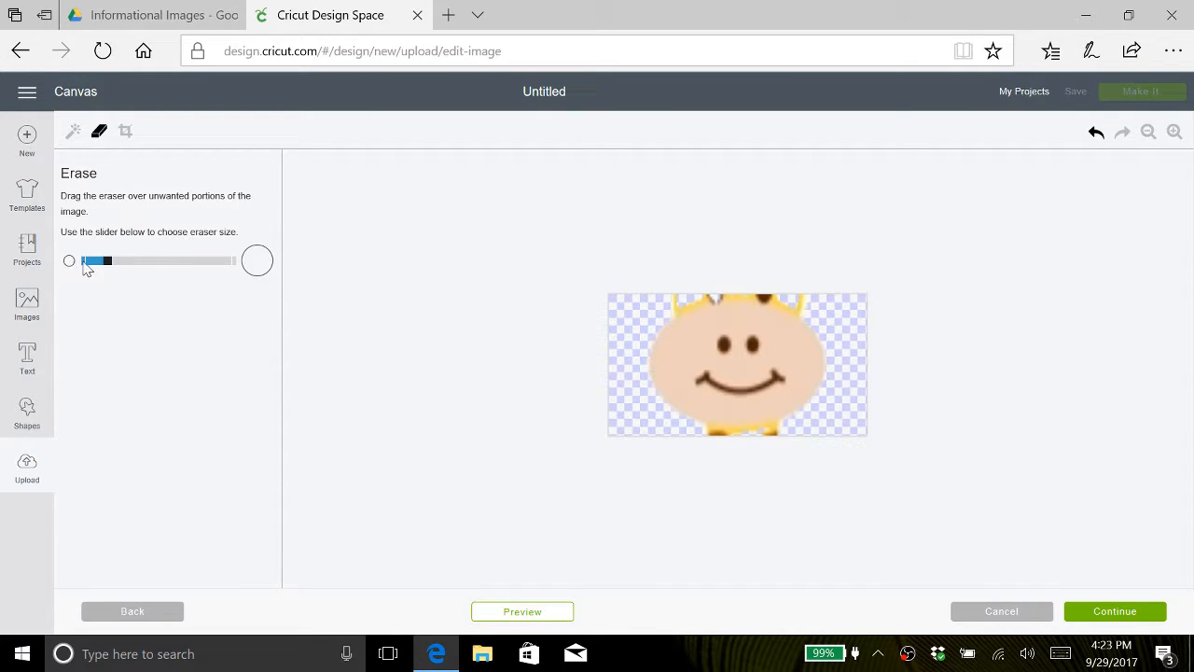
pyautogui.click(85, 263)
pyautogui.moveTo(696, 428); pyautogui.dragTo(728, 445)
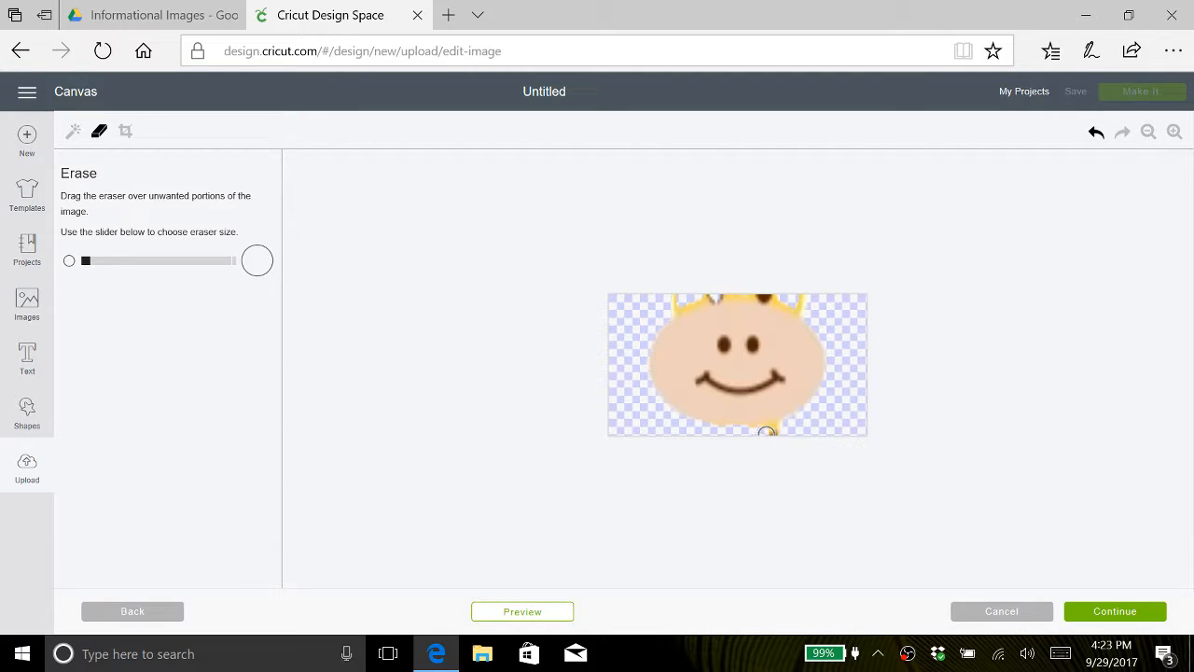
pyautogui.moveTo(778, 430)
pyautogui.mouseDown()
pyautogui.moveTo(813, 312)
pyautogui.moveTo(800, 307)
pyautogui.mouseUp()
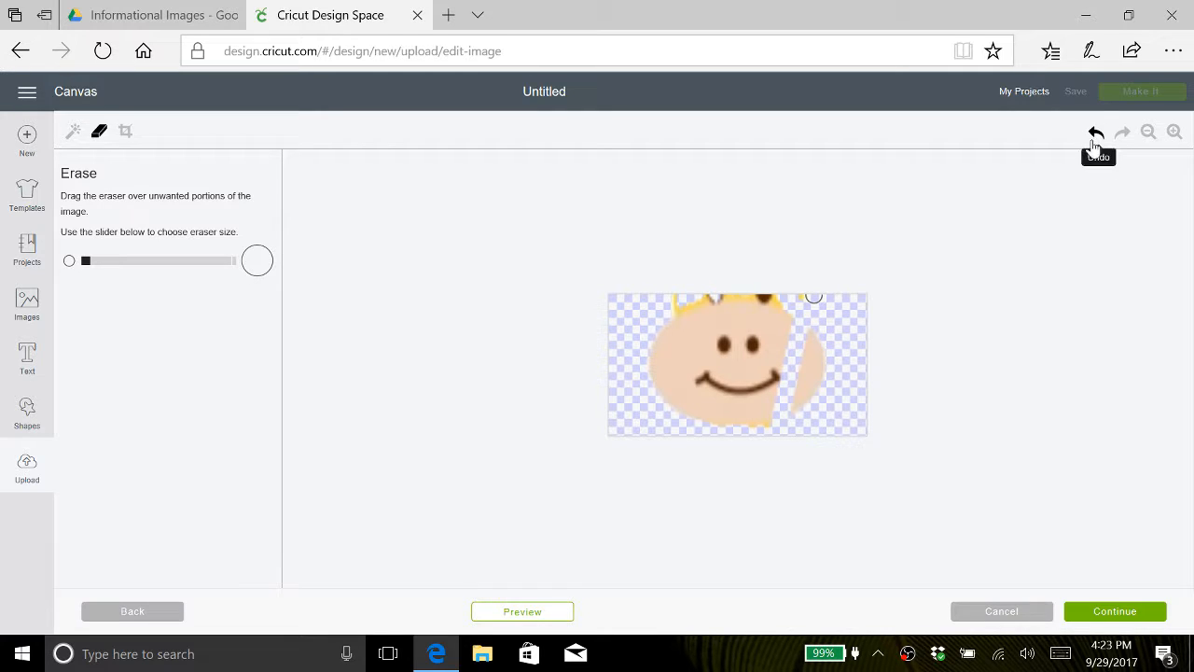
pyautogui.click(1097, 135)
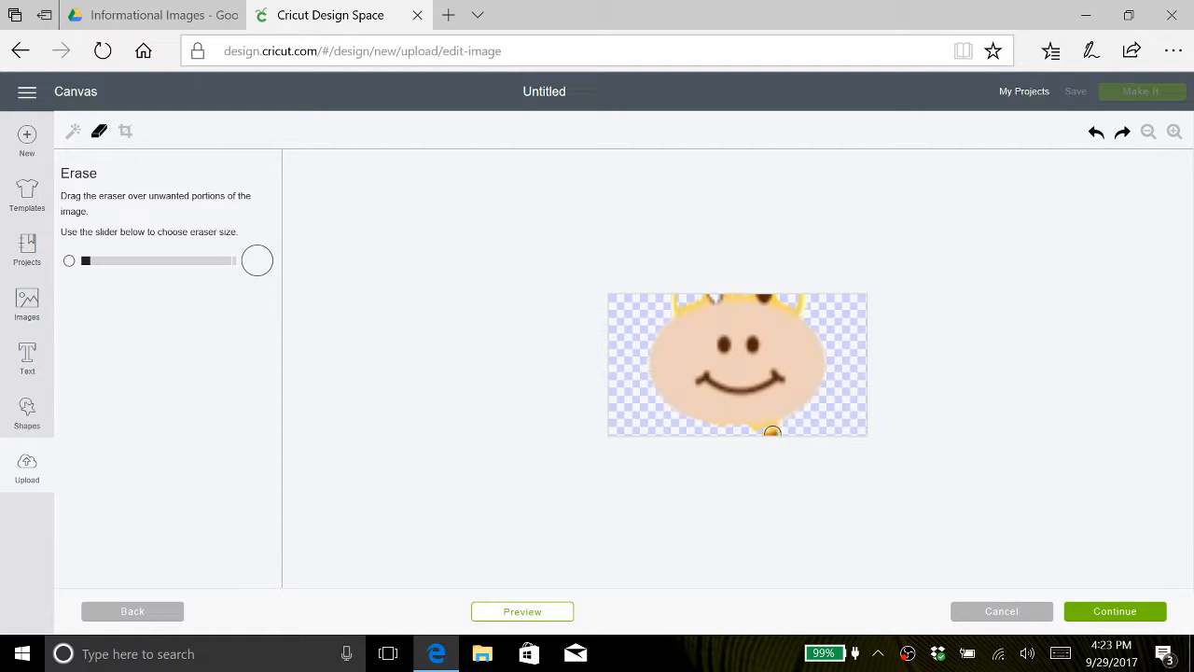
pyautogui.moveTo(772, 432); pyautogui.dragTo(772, 431)
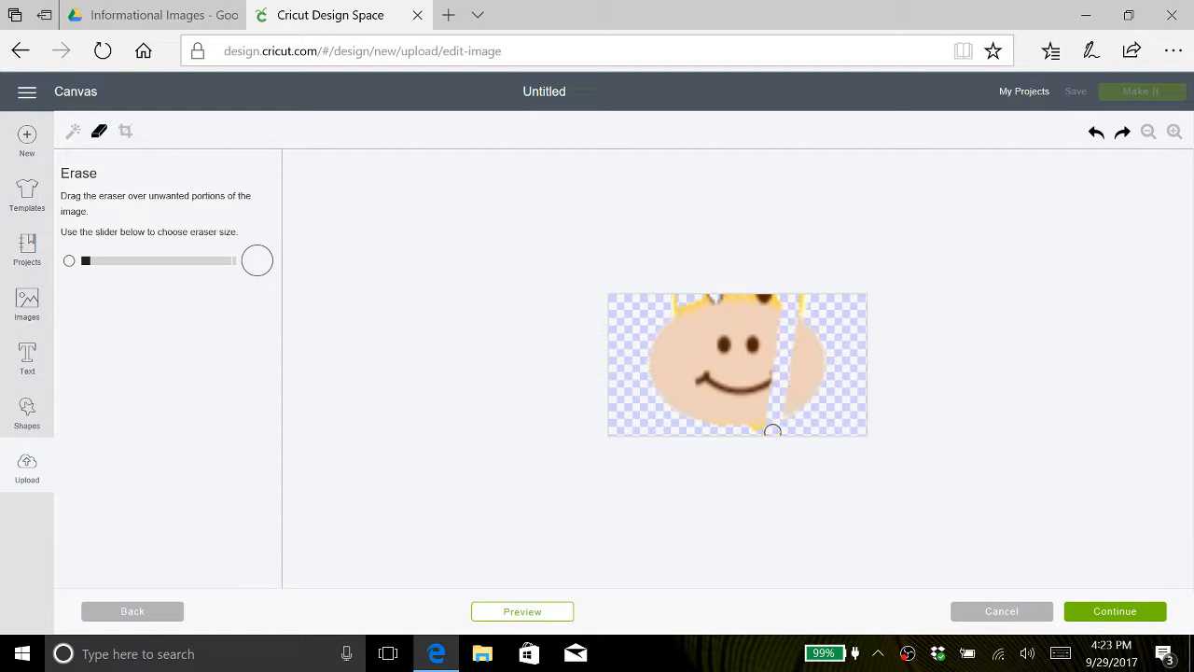
pyautogui.click(1096, 134)
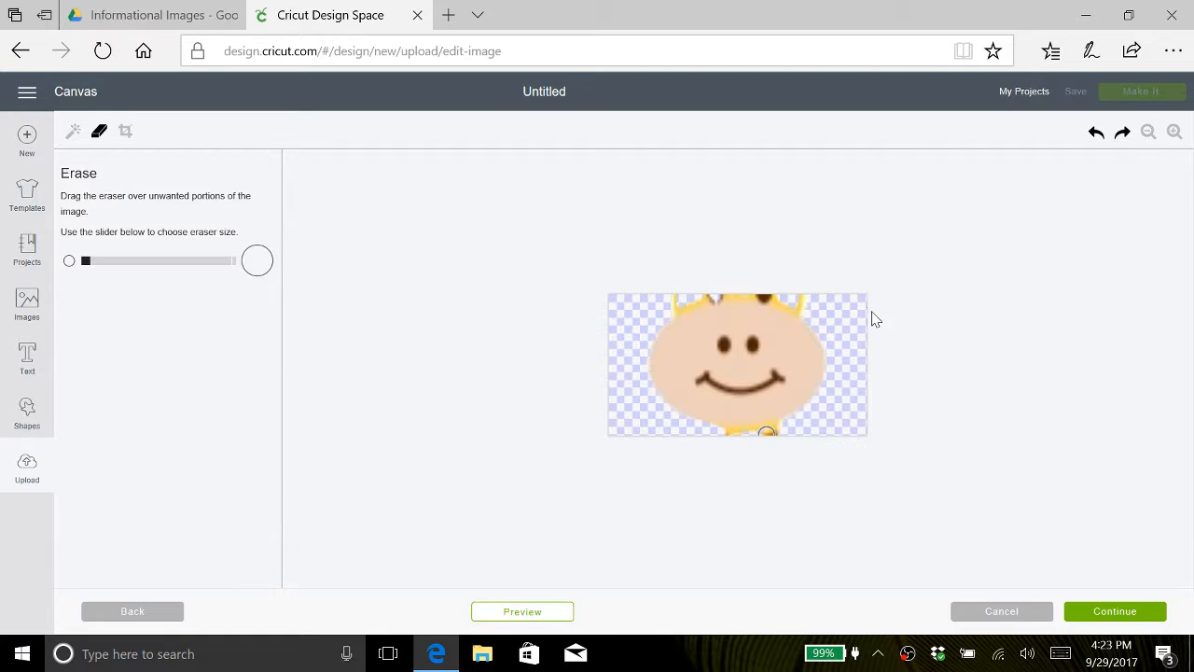
pyautogui.moveTo(817, 306)
pyautogui.mouseDown()
pyautogui.moveTo(779, 416)
pyautogui.moveTo(803, 302)
pyautogui.mouseUp()
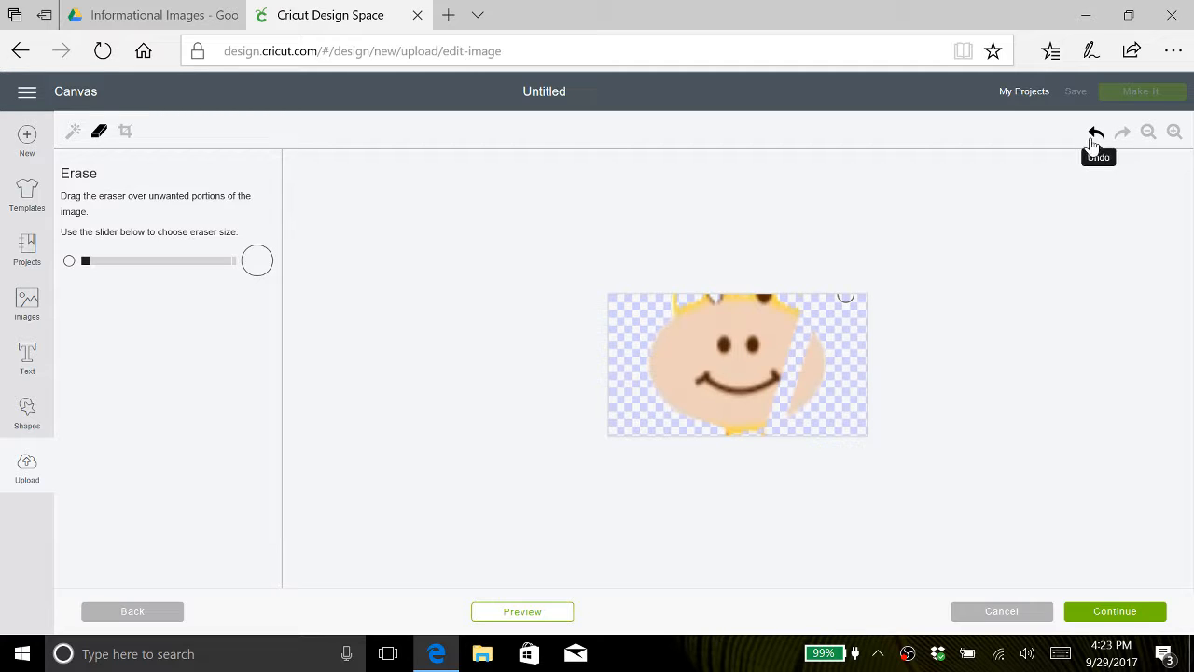
pyautogui.click(1096, 133)
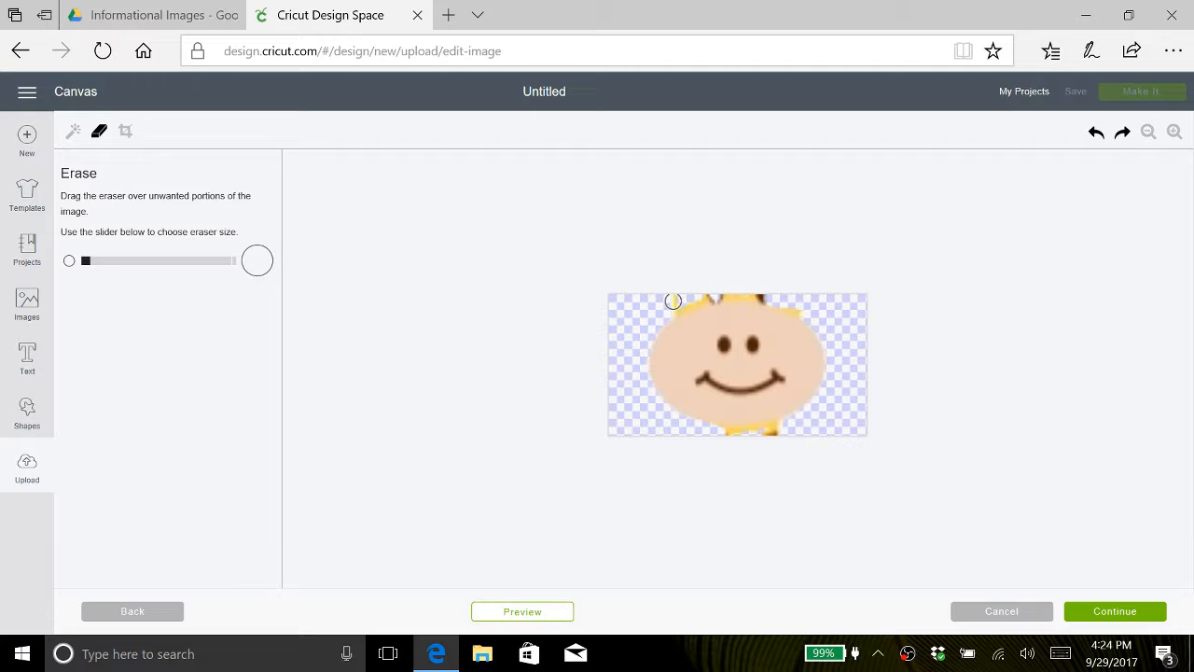
pyautogui.moveTo(674, 301)
pyautogui.mouseDown()
pyautogui.moveTo(604, 449)
pyautogui.moveTo(765, 470)
pyautogui.moveTo(773, 432)
pyautogui.mouseUp()
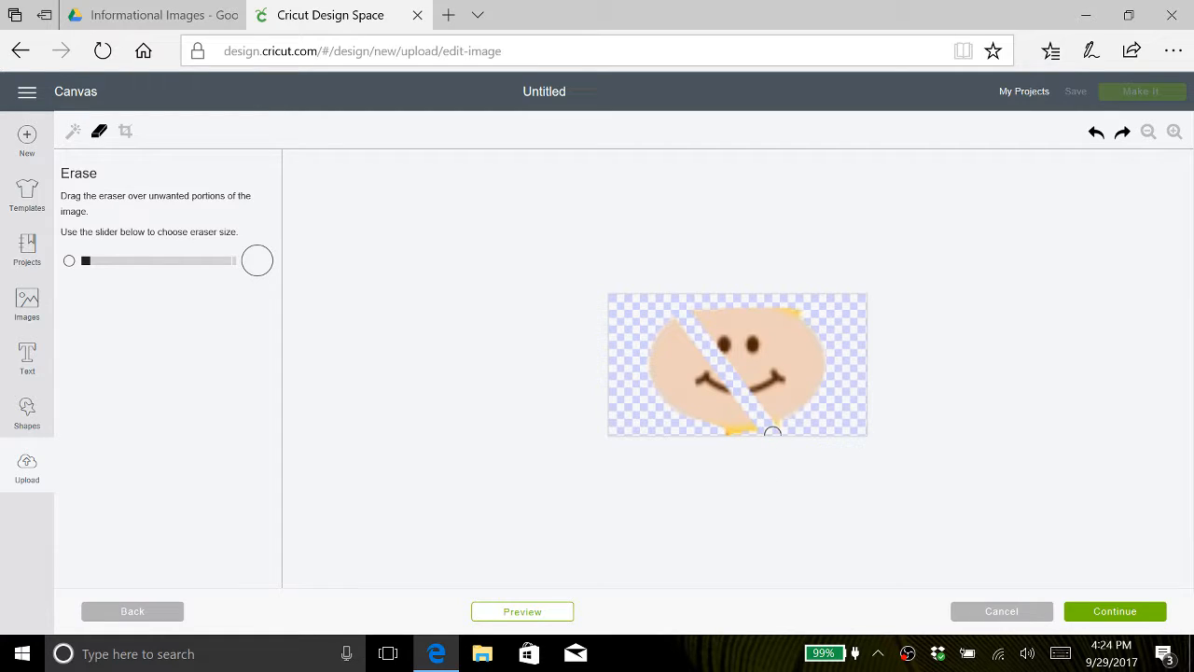
pyautogui.click(1100, 135)
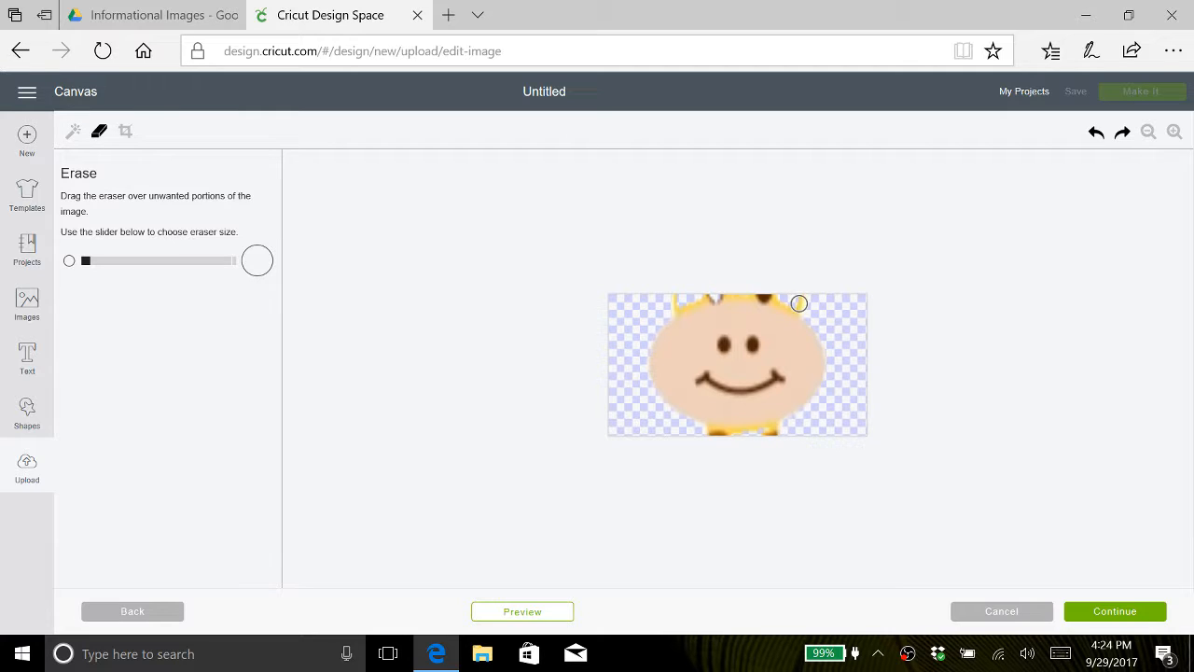
pyautogui.moveTo(797, 301); pyautogui.dragTo(798, 303)
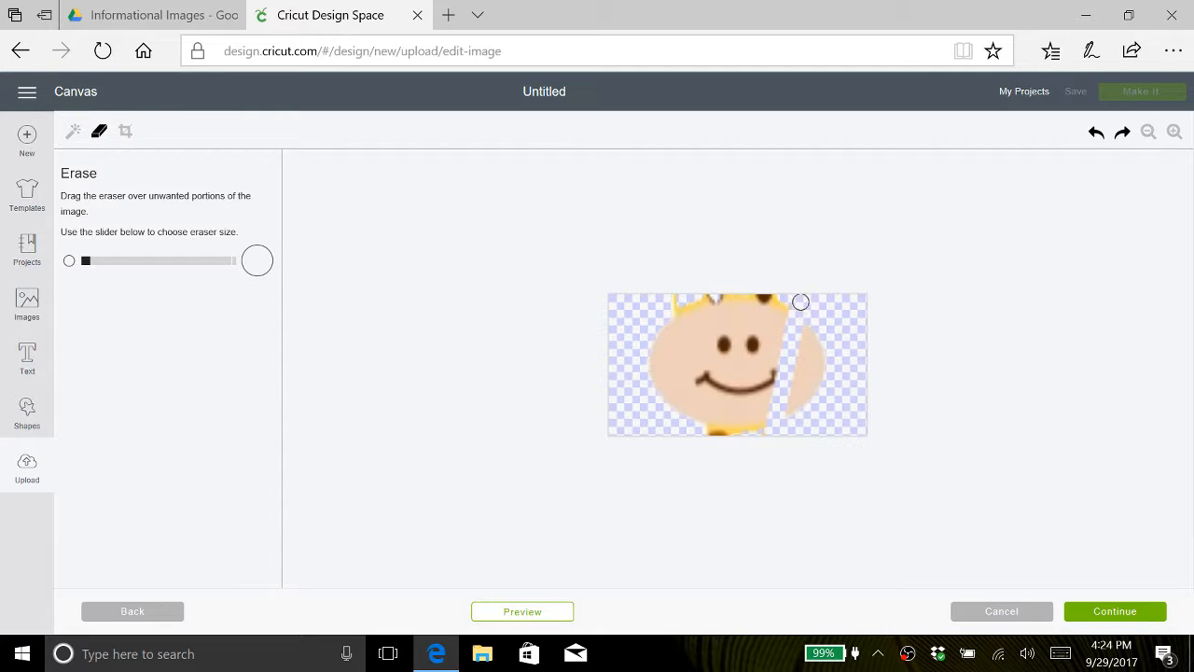
pyautogui.click(1097, 133)
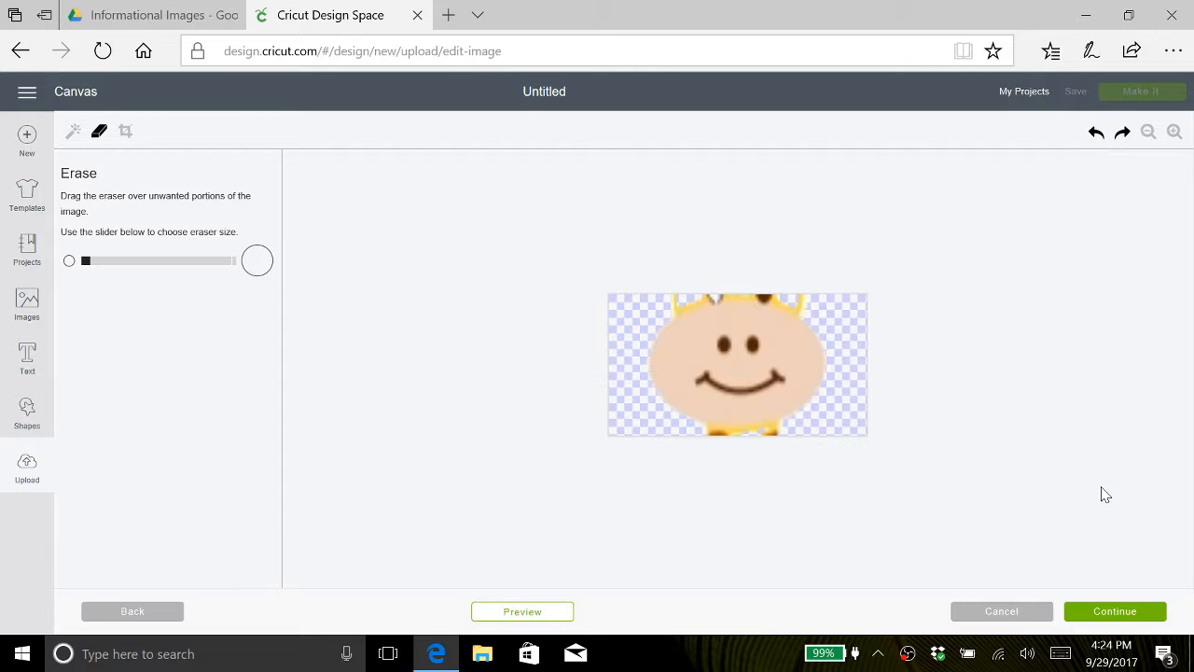
# - Continue with the cropped muzzle and save giraffe 2 as a cut image
pyautogui.click(1107, 613)
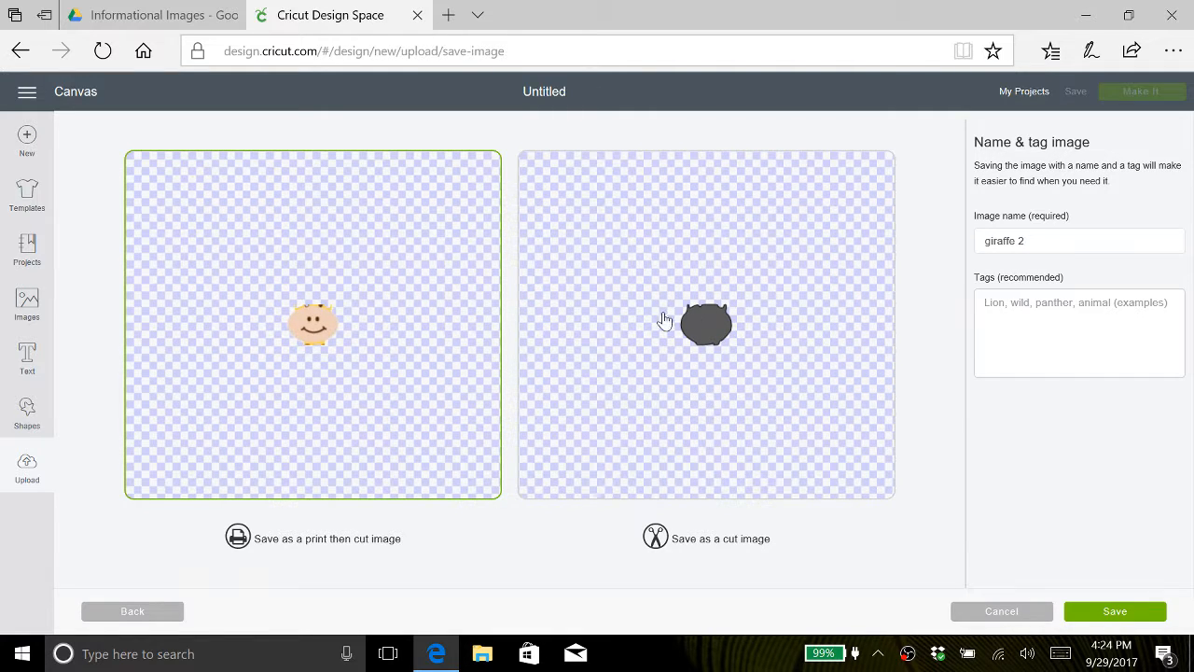
pyautogui.click(710, 461)
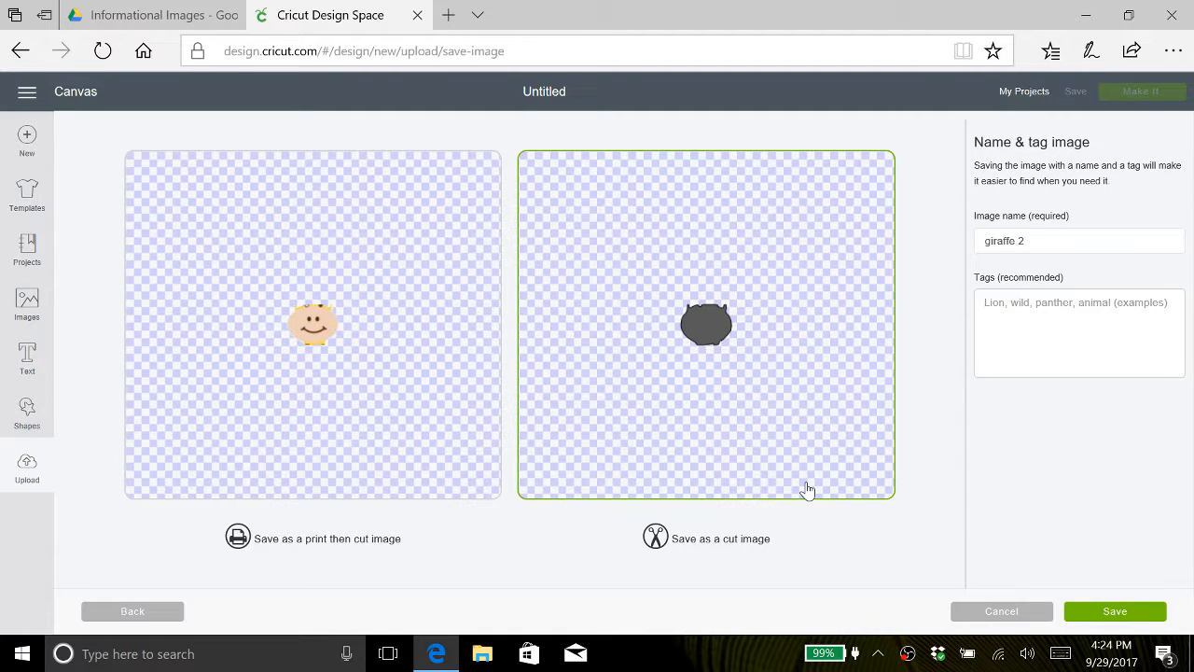
pyautogui.click(1131, 613)
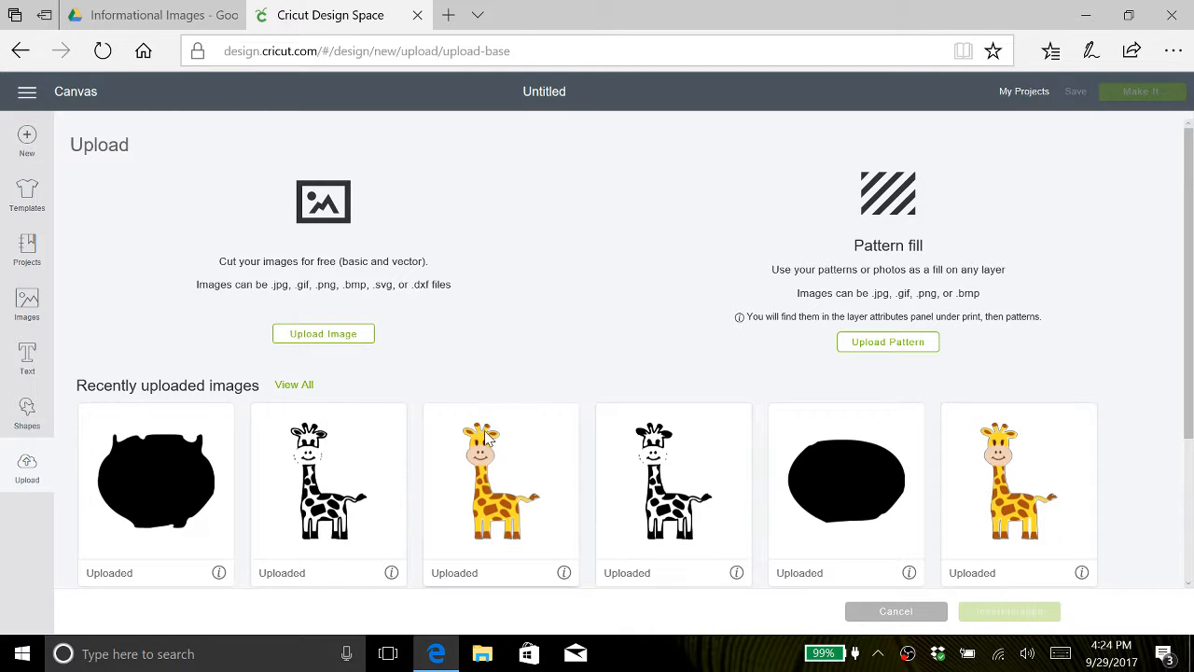
# - Insert the first black-and-white giraffe, the colored giraffe beside it and the smooth oval silhouette from the recently uploaded images, leaving out the eared silhouette
pyautogui.click(511, 482)
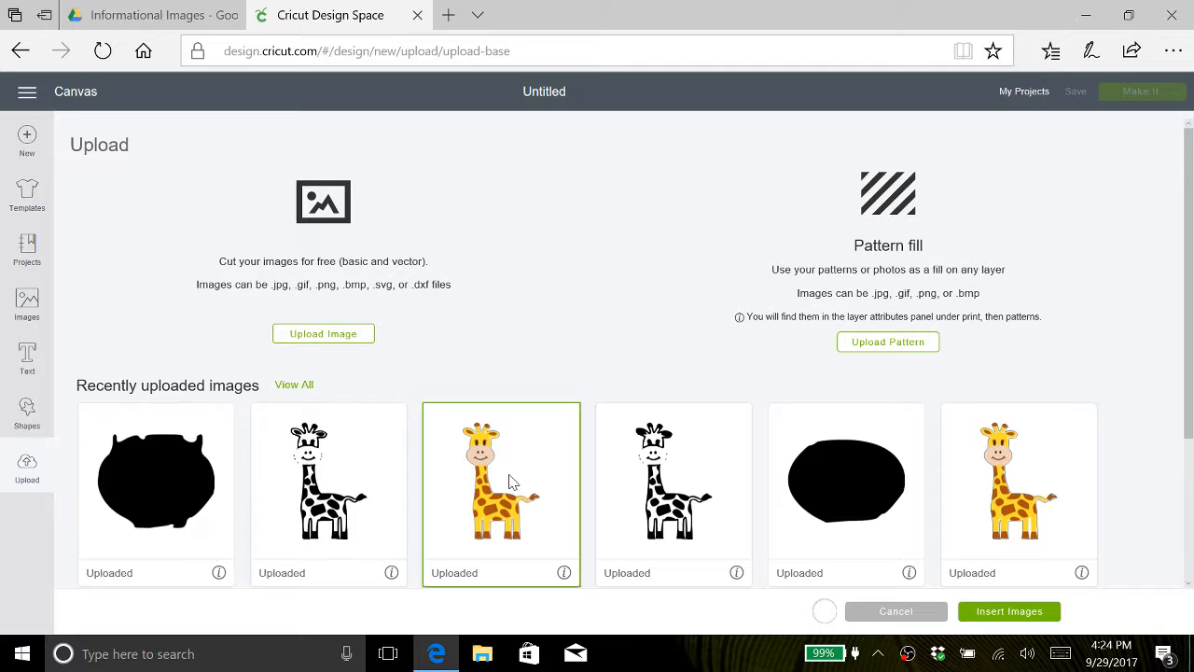
pyautogui.click(510, 481)
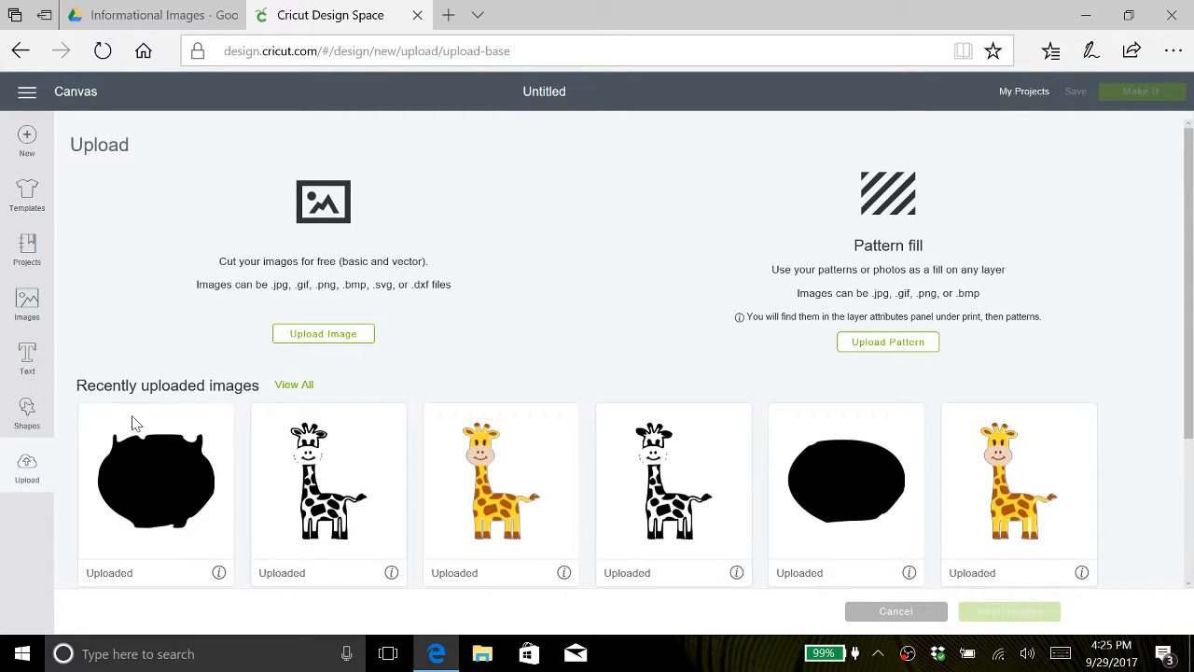
pyautogui.click(529, 478)
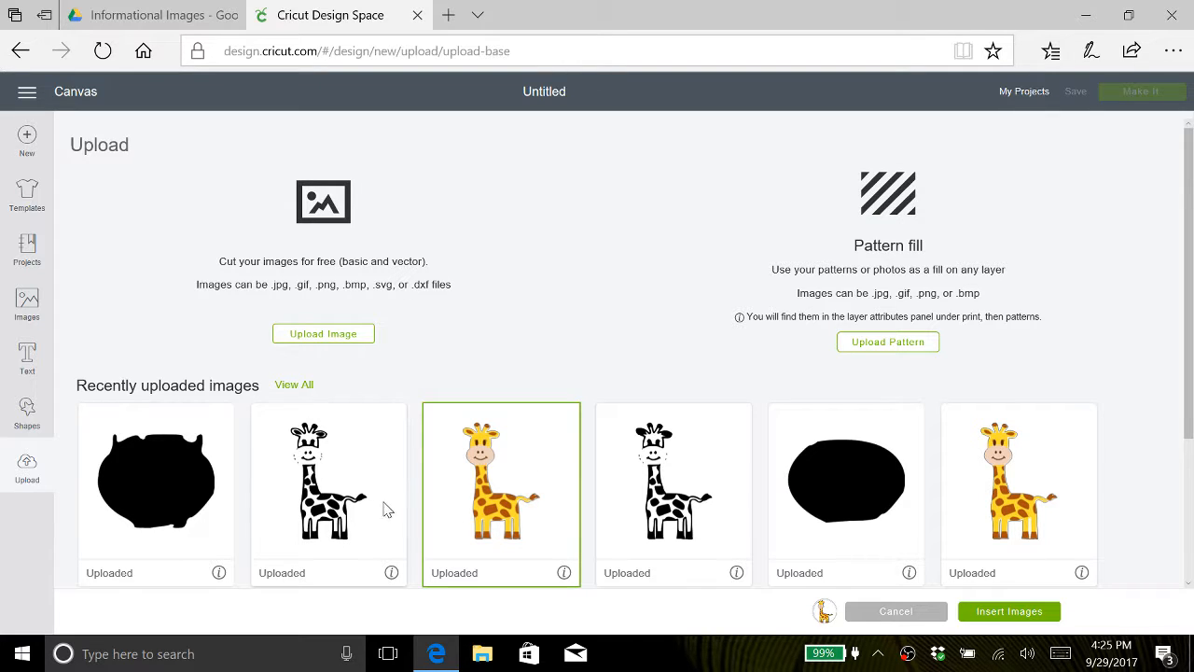
pyautogui.click(362, 484)
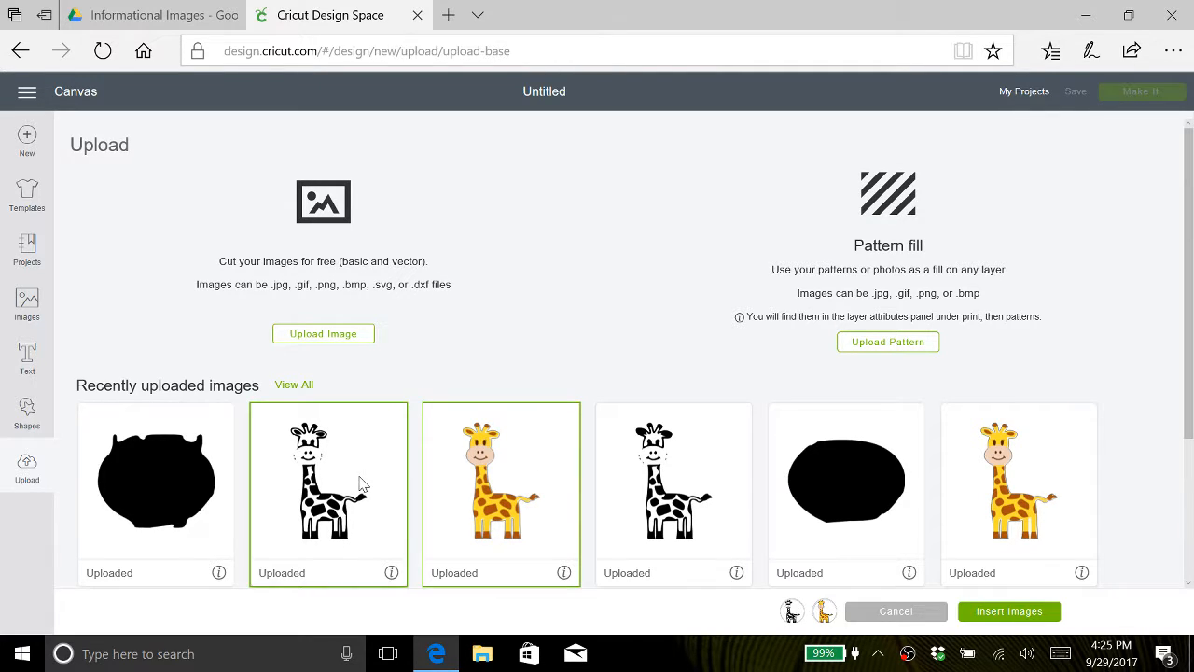
pyautogui.click(903, 534)
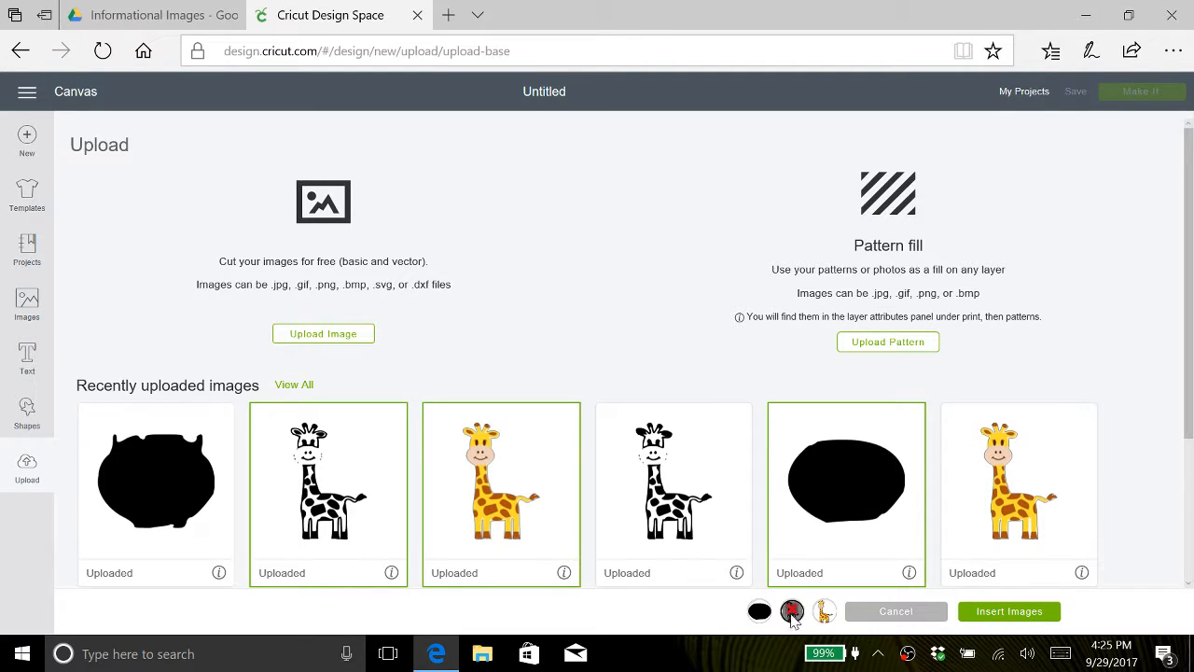
pyautogui.moveTo(790, 618)
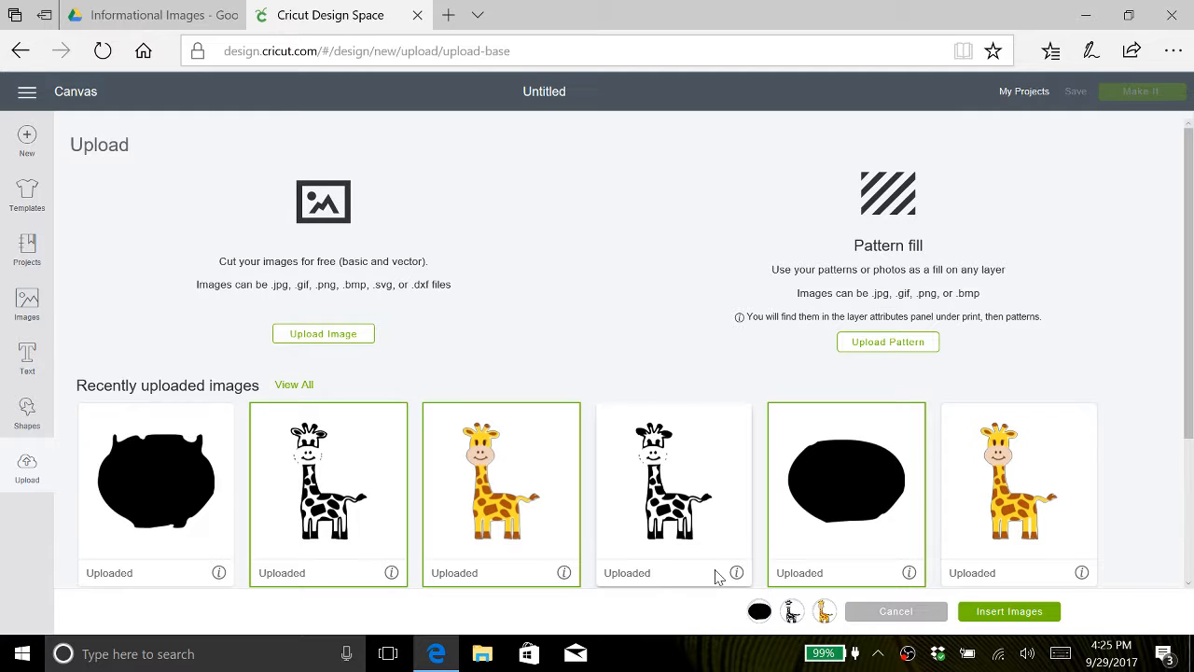
pyautogui.click(161, 486)
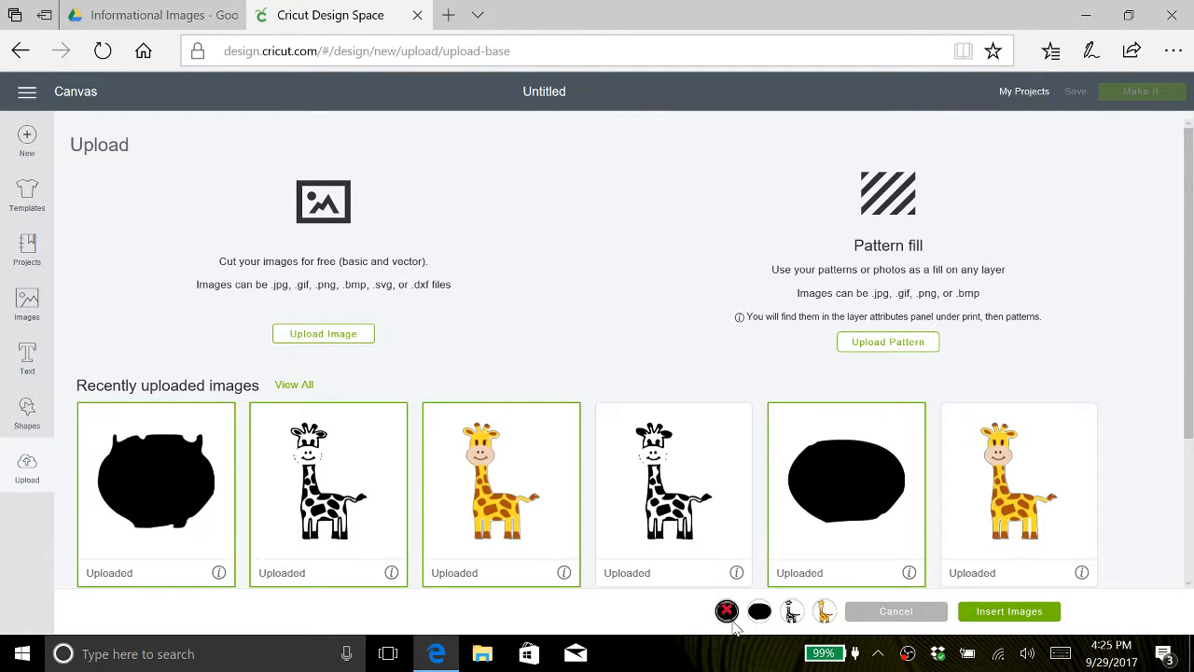
pyautogui.moveTo(727, 611)
pyautogui.click(727, 611)
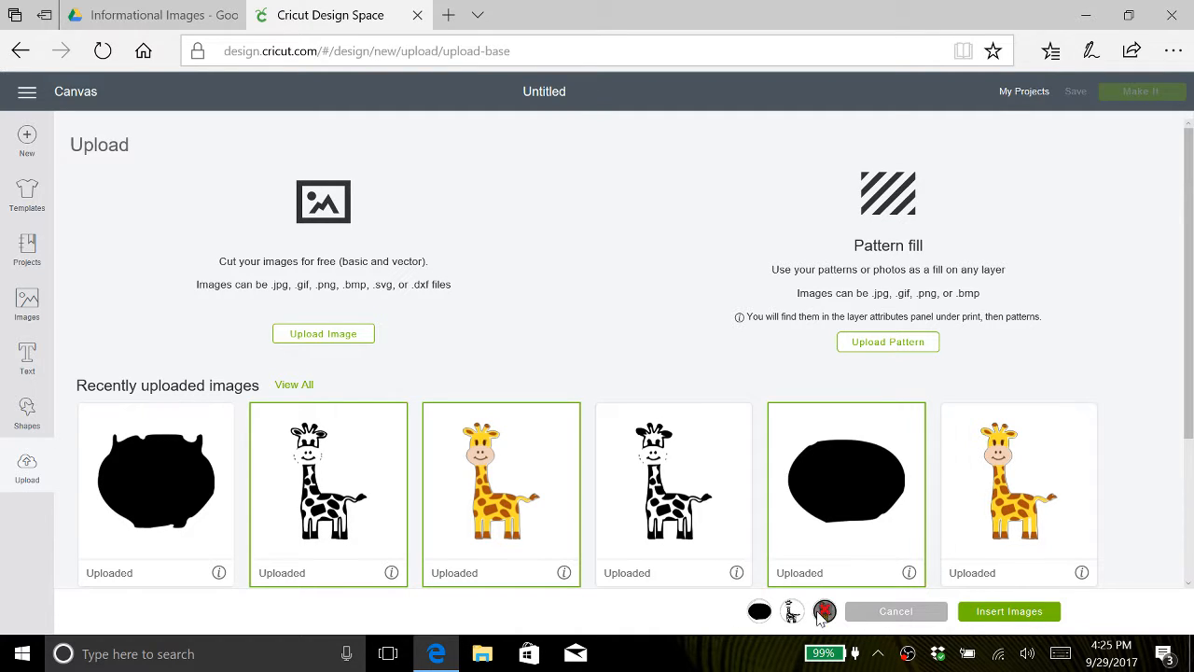
pyautogui.click(982, 618)
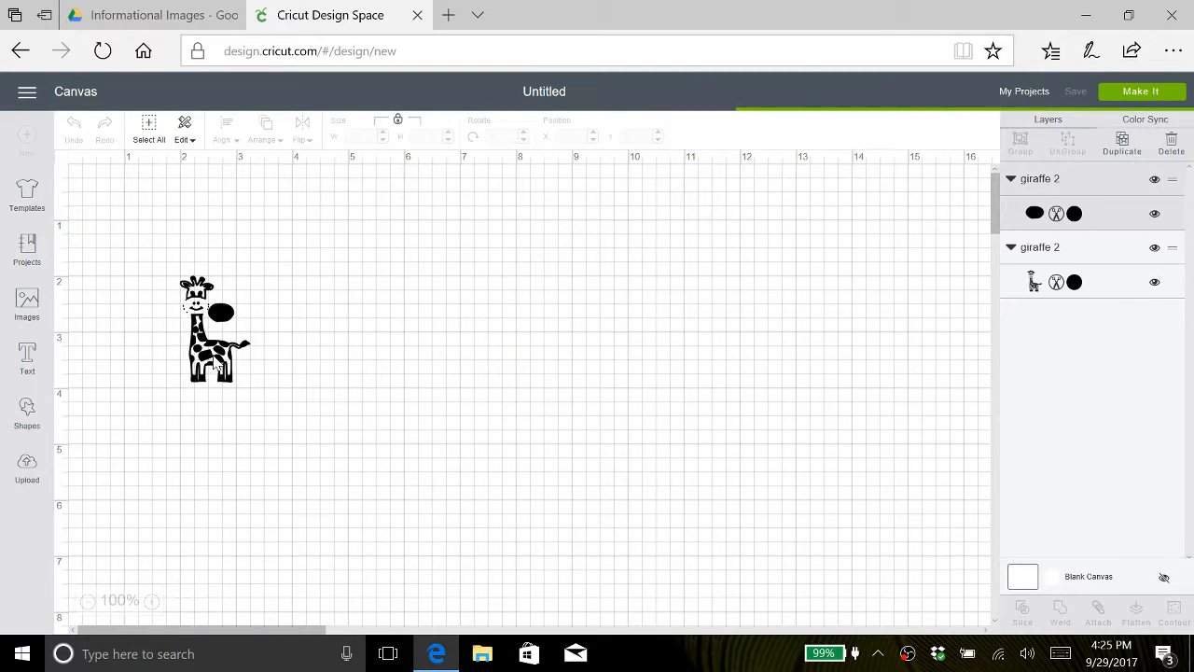
# - Move the black-and-white giraffe away from the oval to about X 6.01, Y 2.47 and deselect it
pyautogui.moveTo(218, 367); pyautogui.dragTo(449, 392)
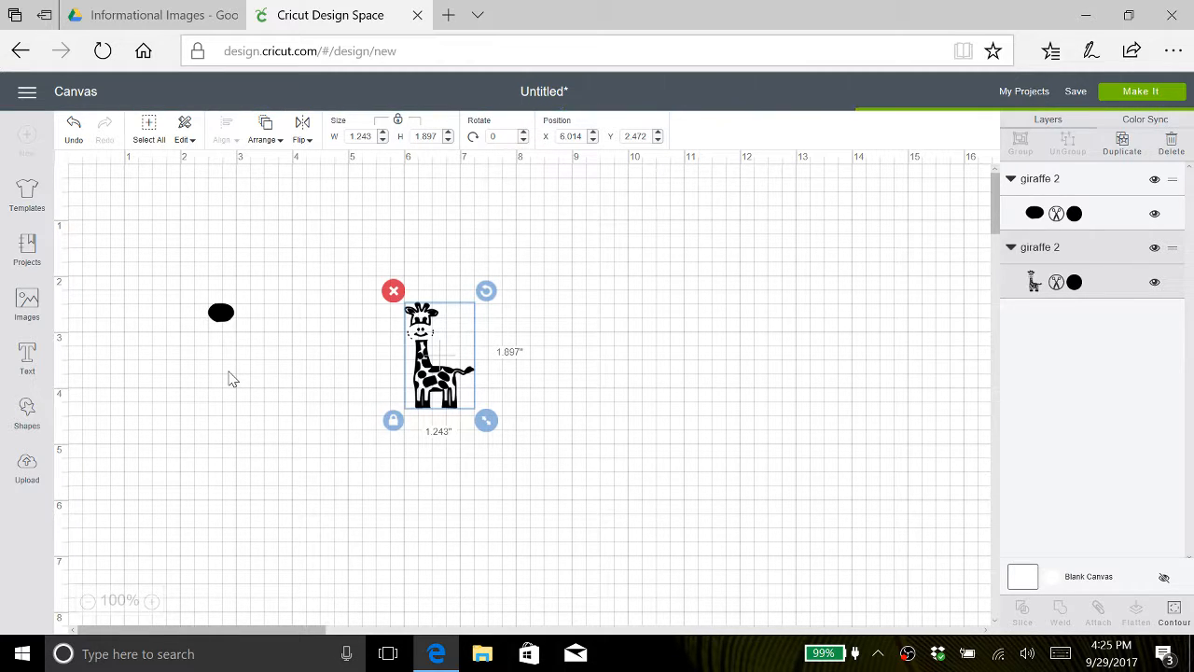
pyautogui.scroll(-3, 232, 379)
pyautogui.scroll(3, 232, 379)
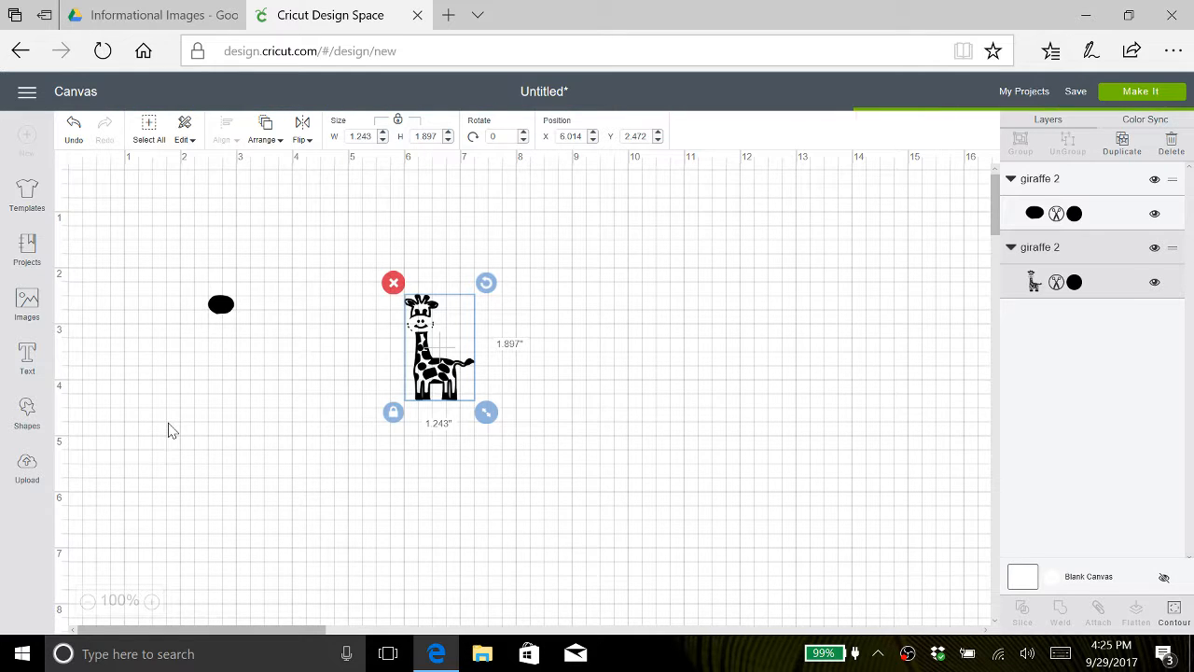
pyautogui.scroll(-5, 169, 431)
pyautogui.scroll(5, 168, 430)
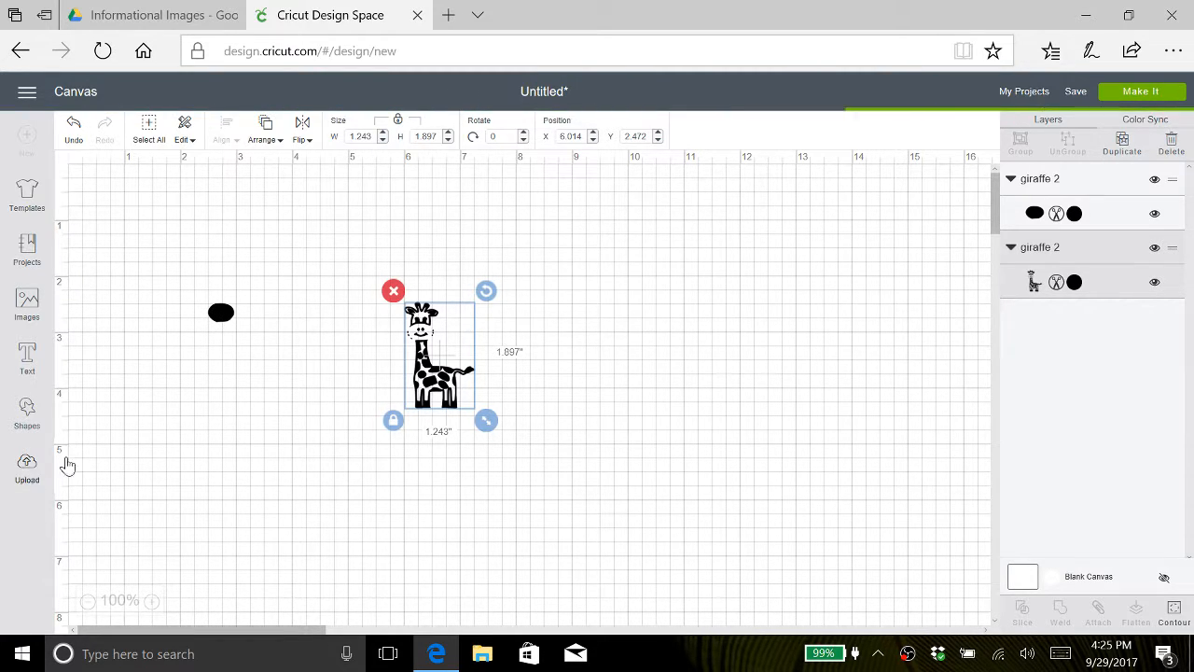
pyautogui.click(256, 437)
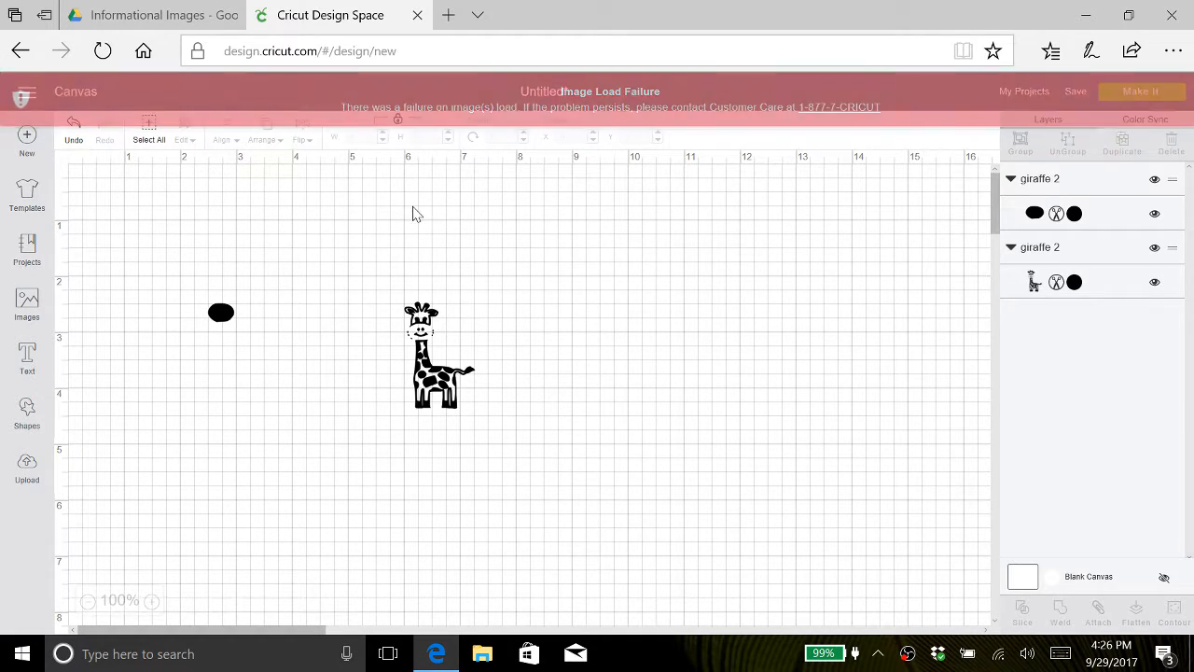
# - Try to insert the colored giraffe that is third among the recently uploaded images onto the canvas
pyautogui.click(27, 466)
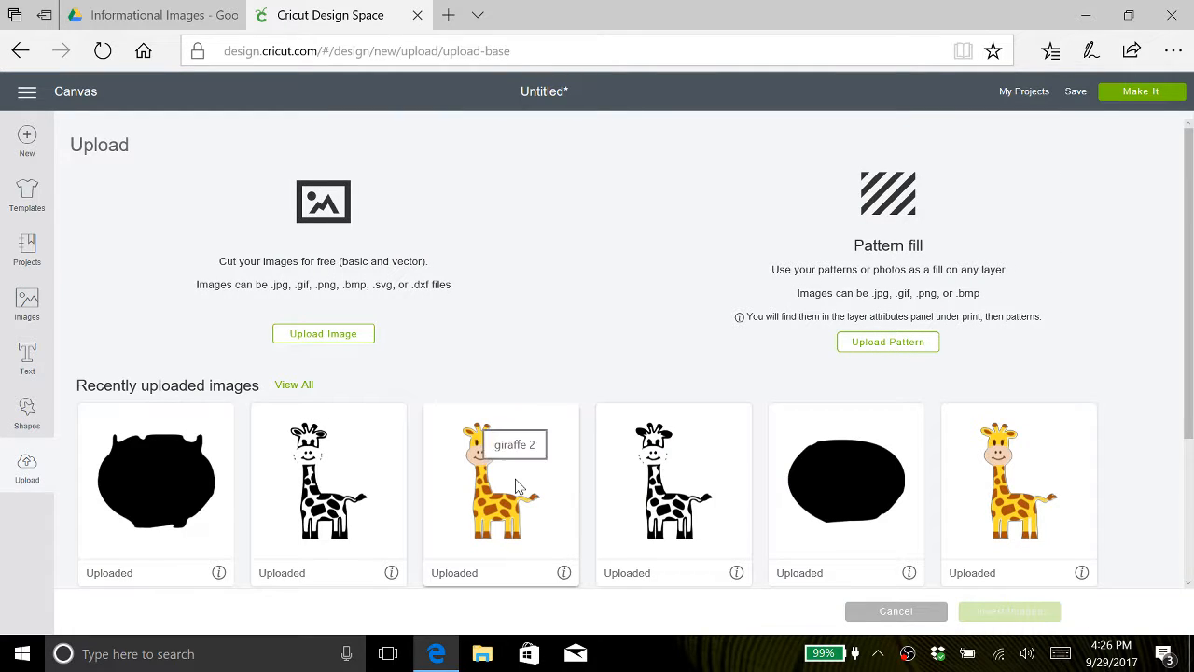
pyautogui.click(521, 486)
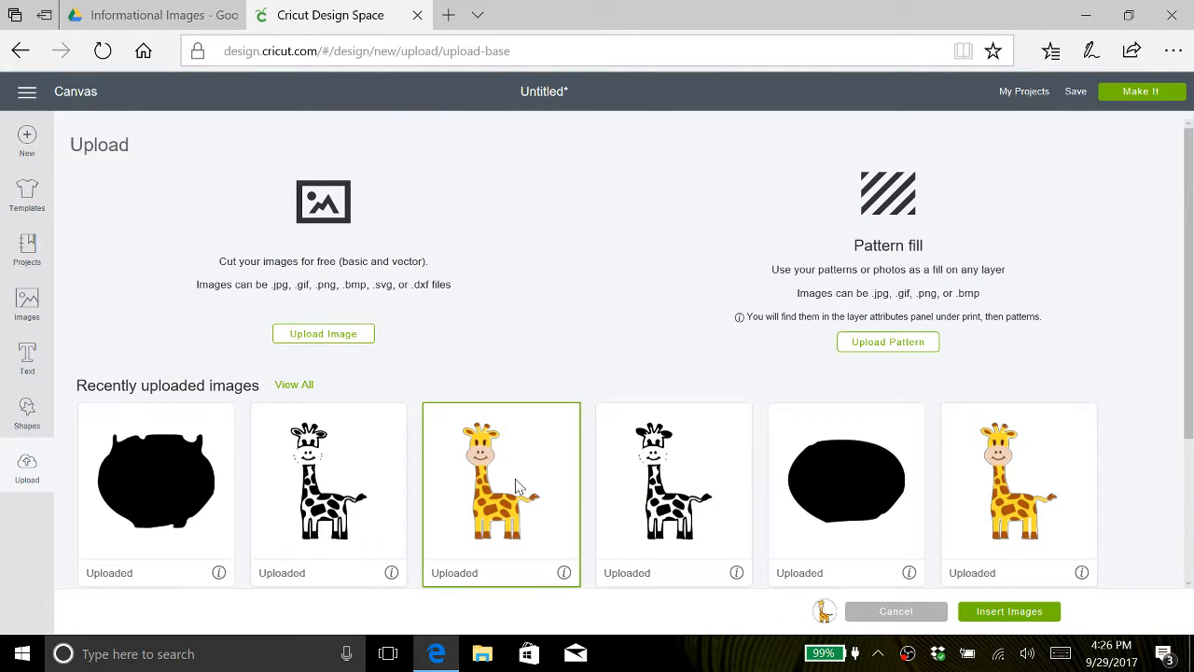
pyautogui.click(1010, 612)
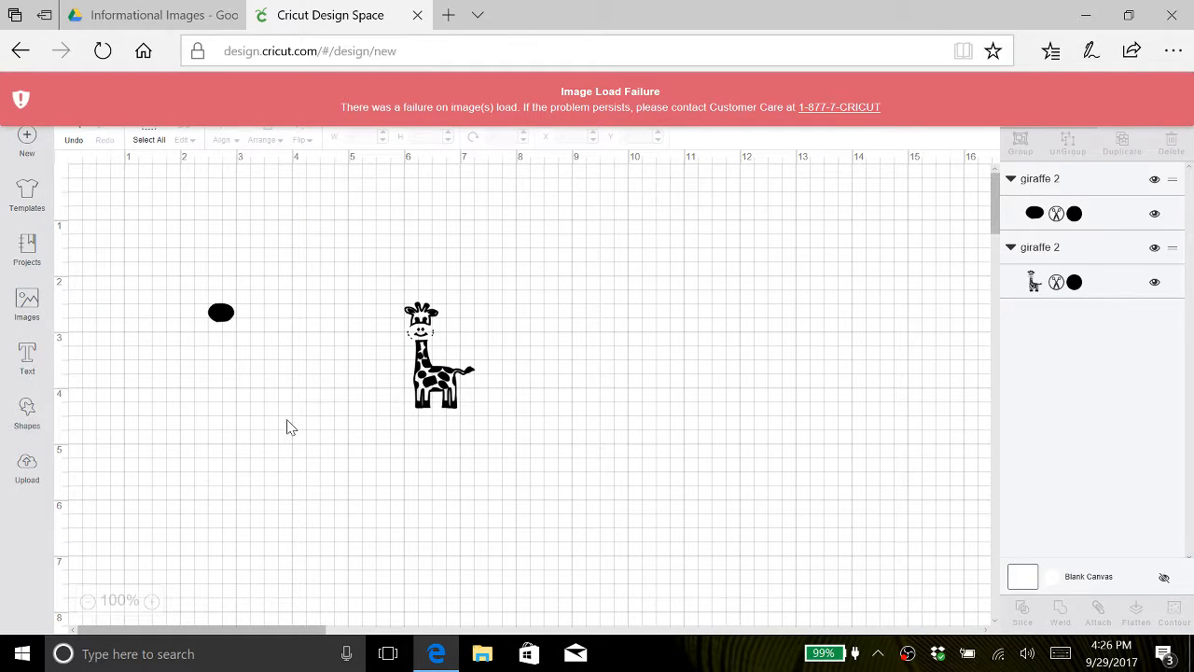
# - Insert the colored giraffe that is sixth among the recently uploaded images and move it beside the oval, to about X 1.26, Y 1.51
pyautogui.click(27, 467)
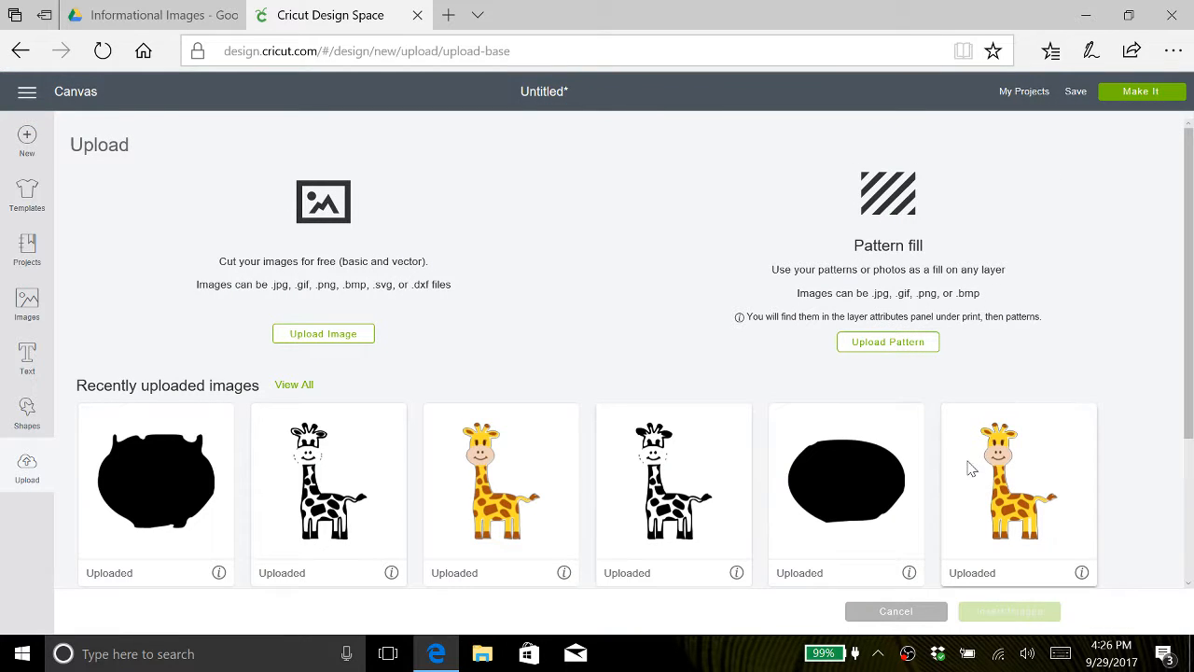
pyautogui.click(1013, 485)
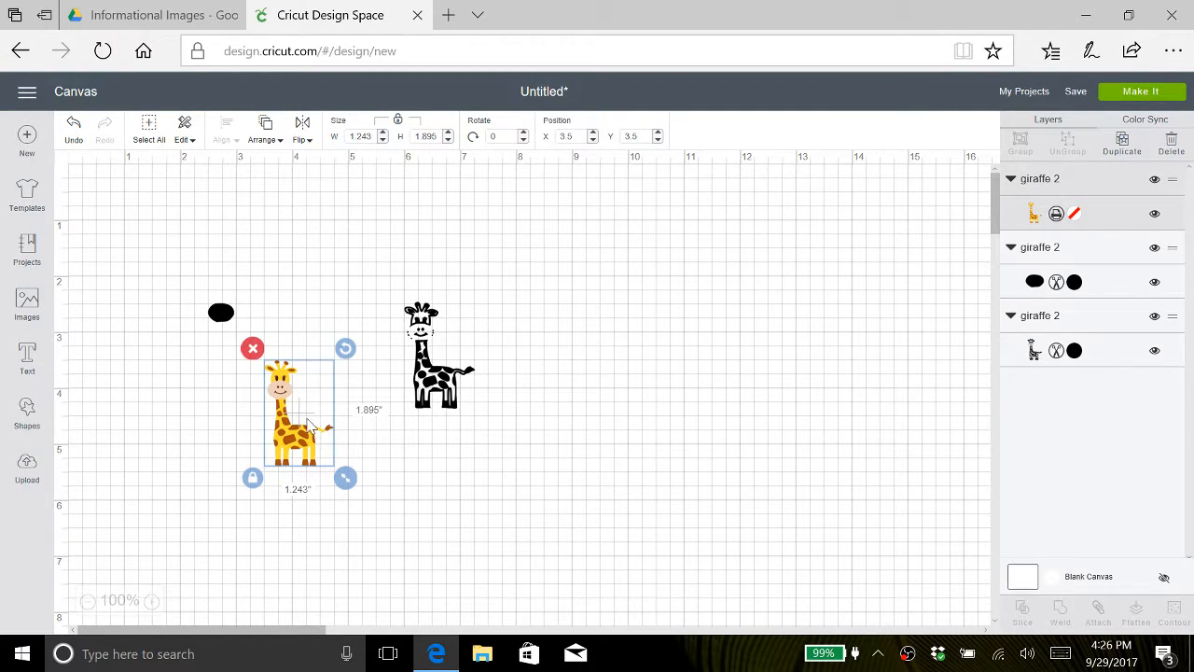
pyautogui.moveTo(324, 417); pyautogui.dragTo(198, 304)
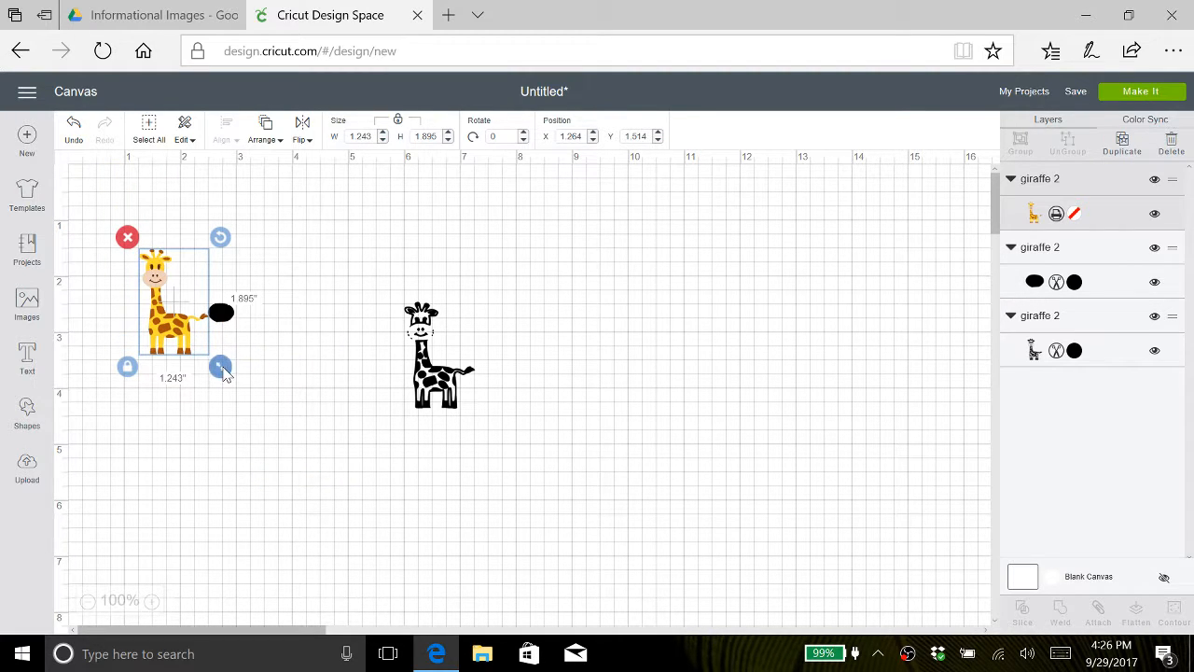
# - Enlarge the colored giraffe to about 3.257 × 4.964 inches and move it to about X 7.361, Y 1.139
pyautogui.moveTo(221, 368); pyautogui.dragTo(454, 546)
pyautogui.moveTo(224, 315); pyautogui.dragTo(565, 296)
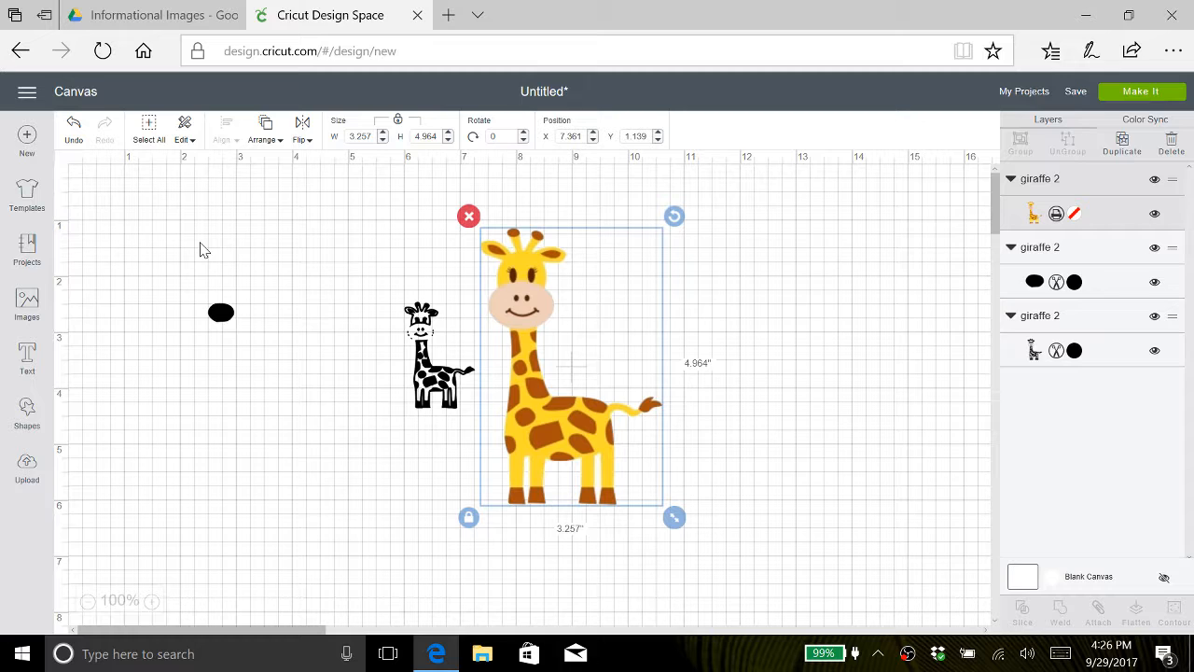
# - Consult the heat transfer vinyl placement and size chart tshirtplacement.jpeg in Google Drive and return to the Cricut Design Space canvas
pyautogui.moveTo(179, 21)
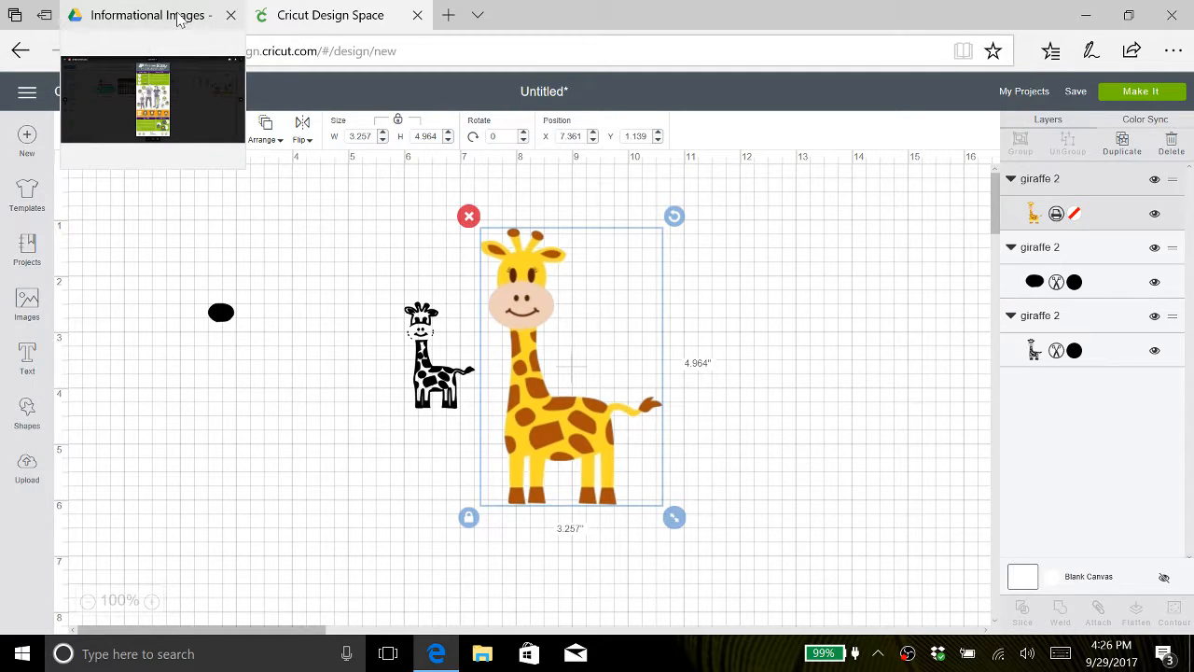
pyautogui.click(179, 17)
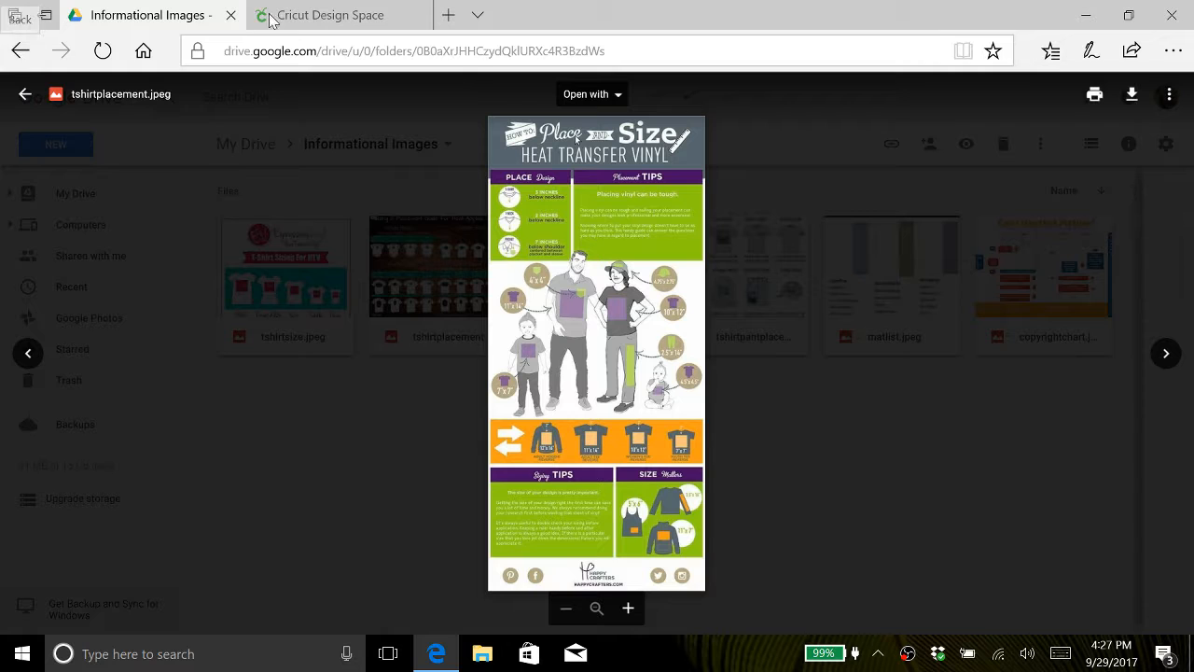
pyautogui.moveTo(328, 21)
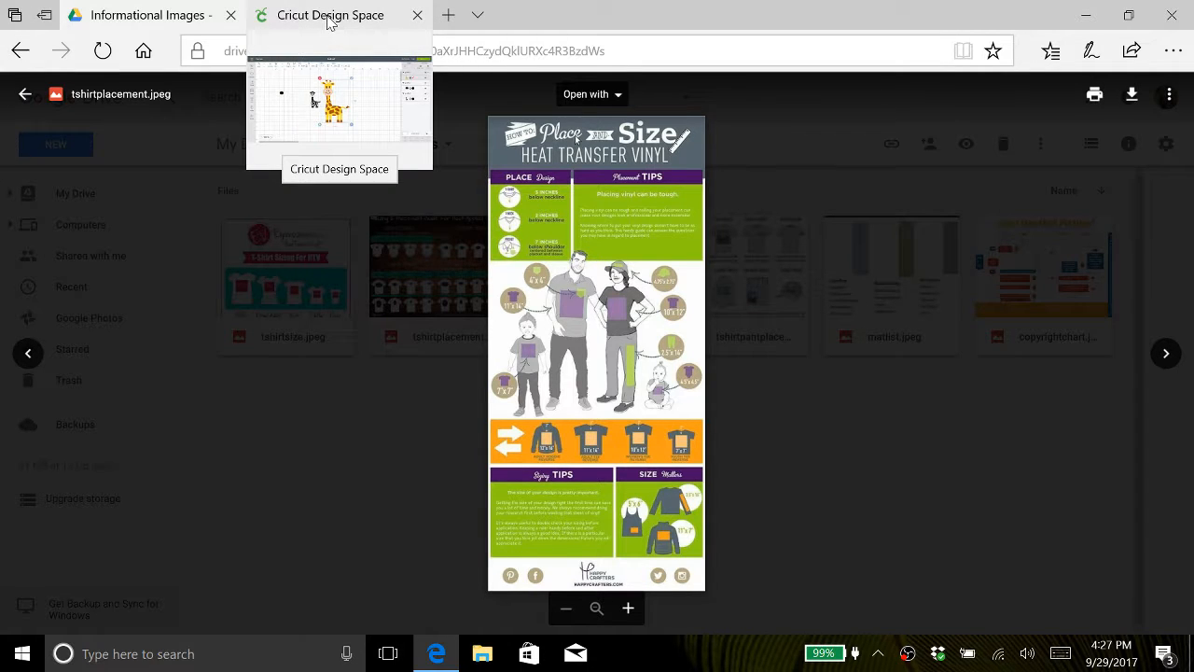
pyautogui.click(327, 20)
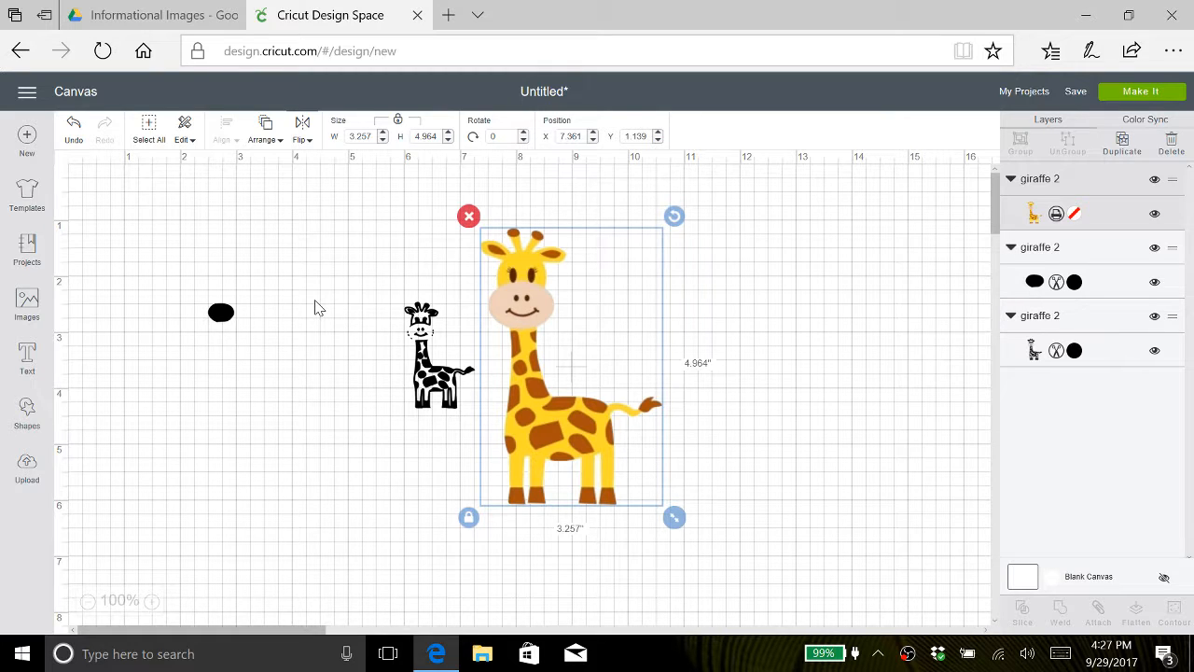
# - Move the black-and-white giraffe to about X 4.333, Y 2.681 and enlarge it to about 2.709 × 4.133 inches
pyautogui.moveTo(448, 387); pyautogui.dragTo(350, 393)
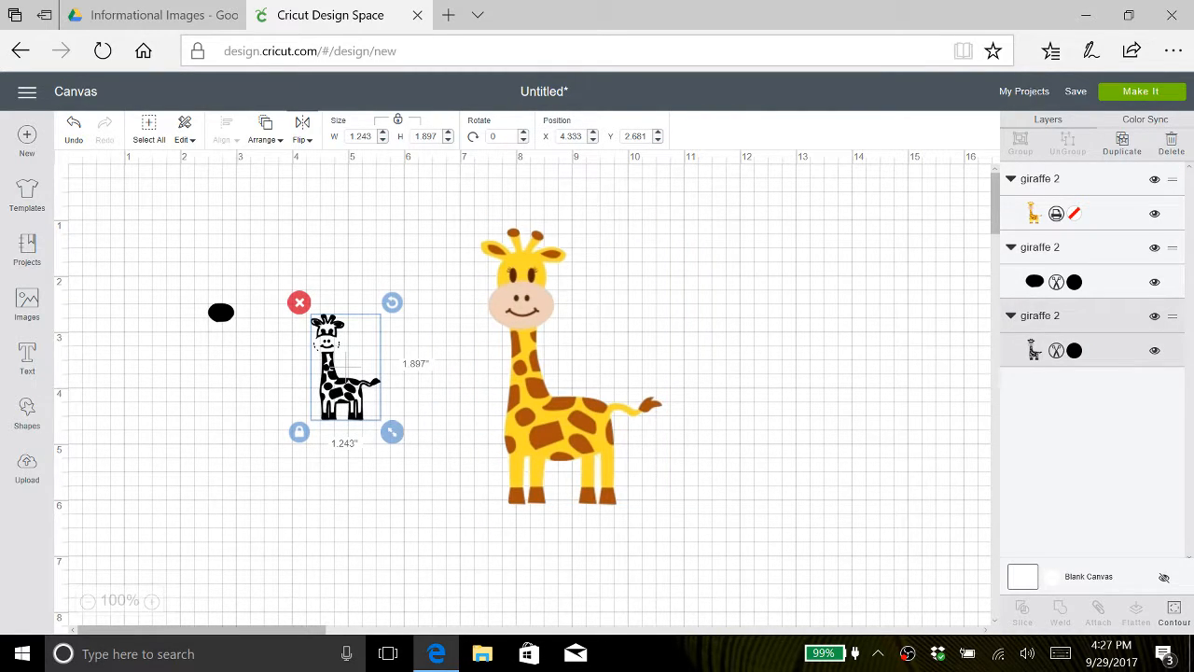
pyautogui.moveTo(393, 433); pyautogui.dragTo(459, 585)
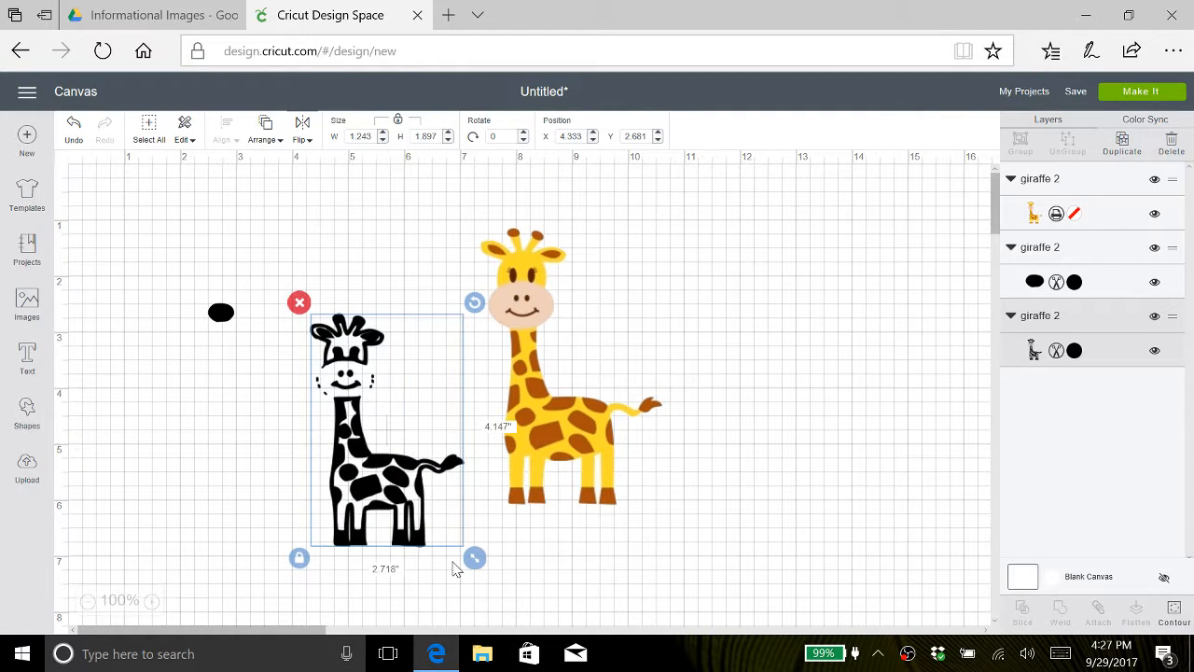
# - Change the colored giraffe's layer to Cut, color it orange #ED7122 and move it to about X 7.75, Y 0.903
pyautogui.click(570, 422)
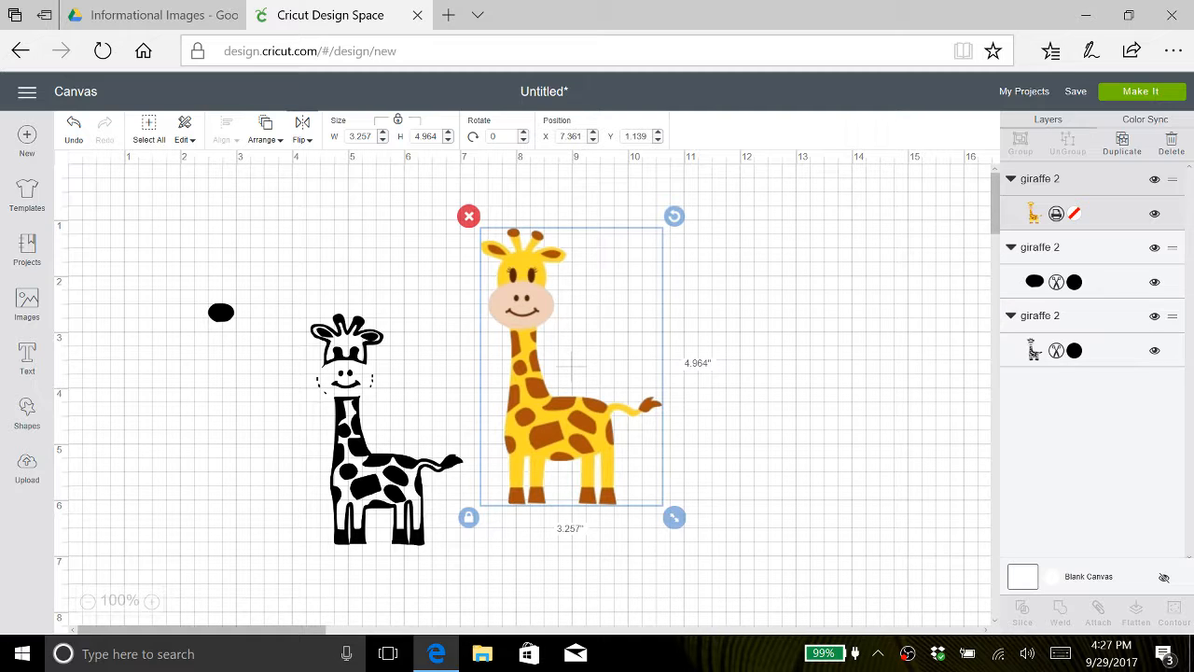
pyautogui.click(1074, 213)
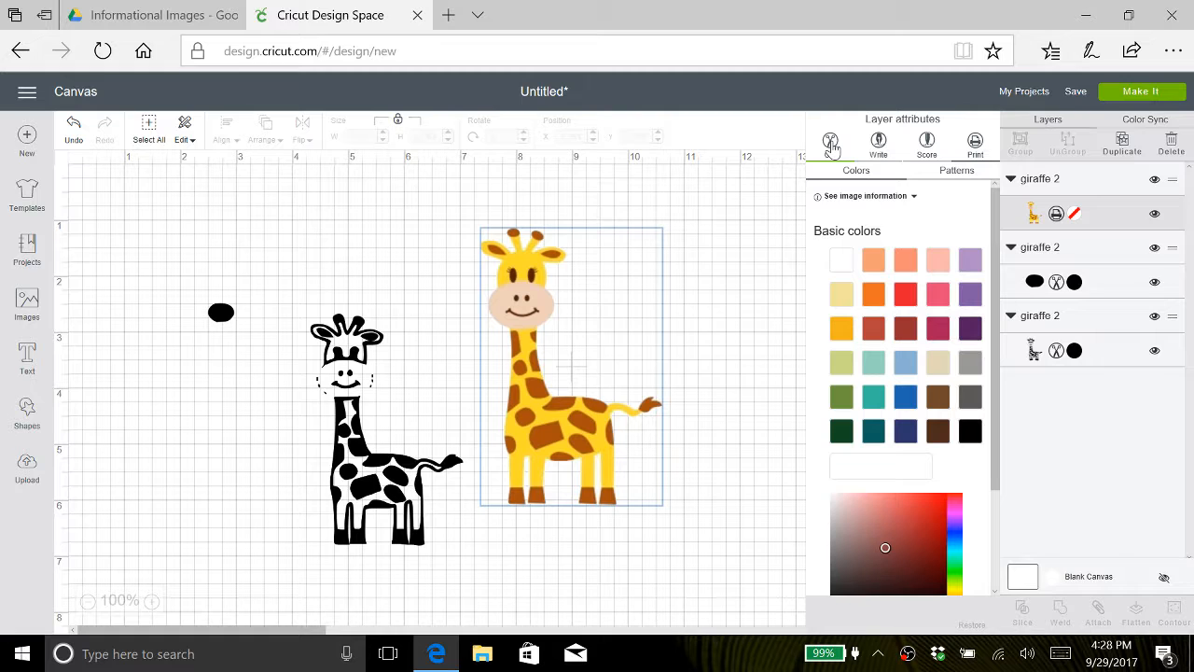
pyautogui.click(830, 145)
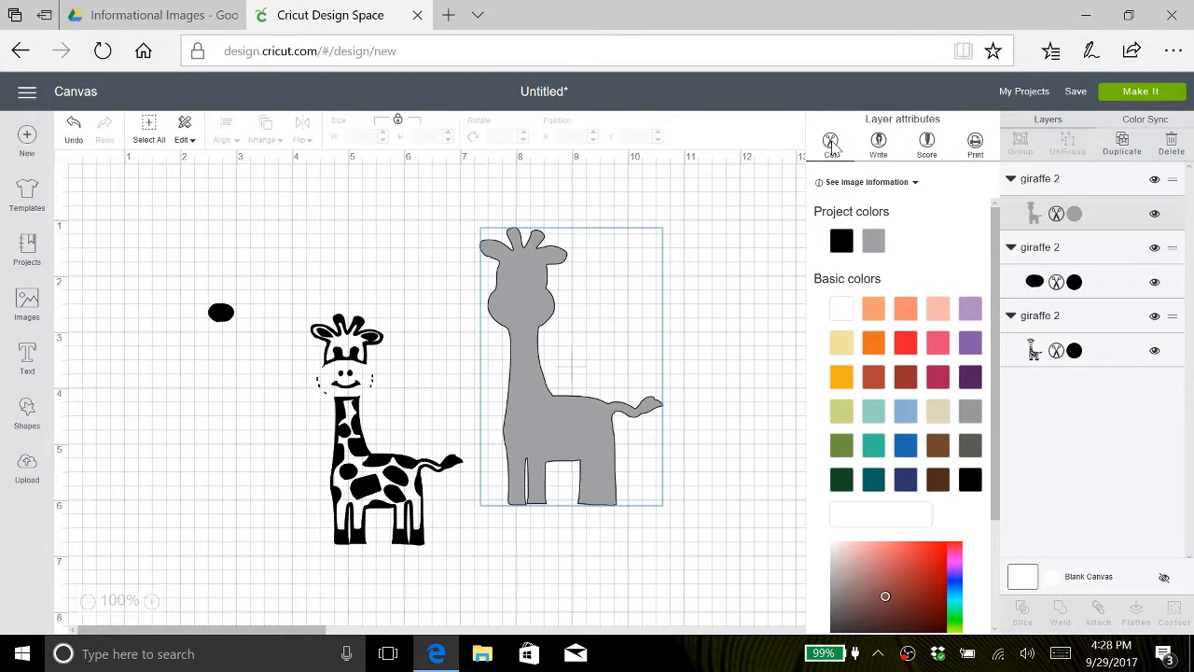
pyautogui.click(874, 345)
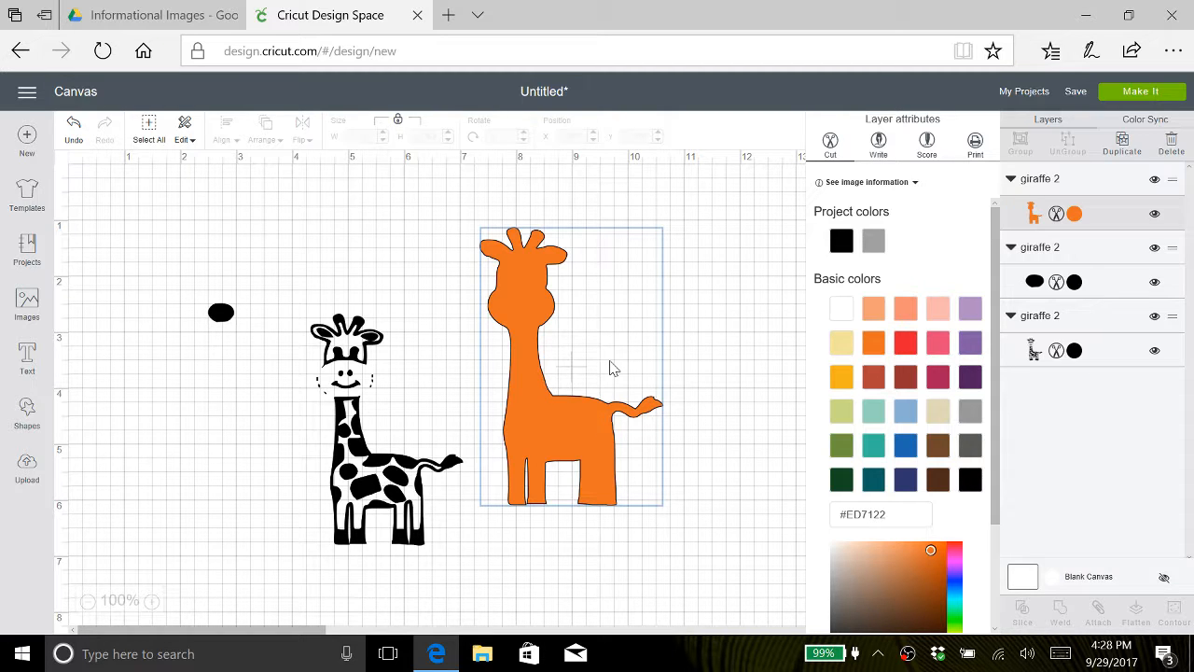
pyautogui.moveTo(611, 369); pyautogui.dragTo(564, 354)
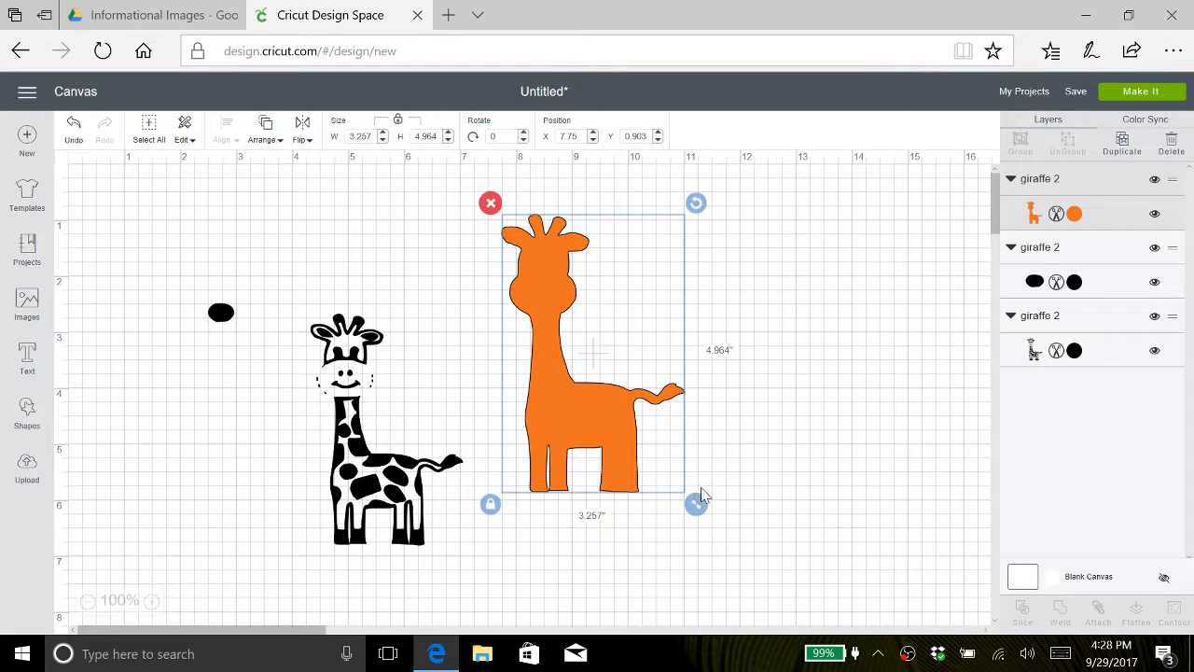
# - Enlarge the orange giraffe proportionally and set its height to 7 inches
pyautogui.moveTo(697, 503); pyautogui.dragTo(792, 617)
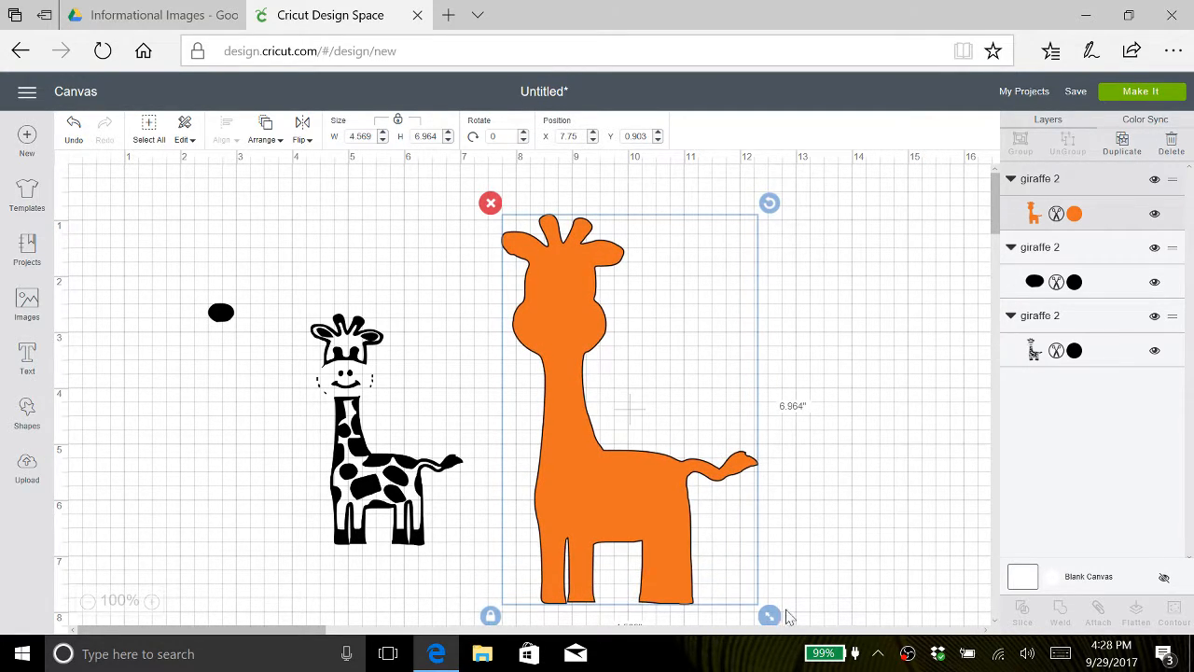
pyautogui.click(426, 136)
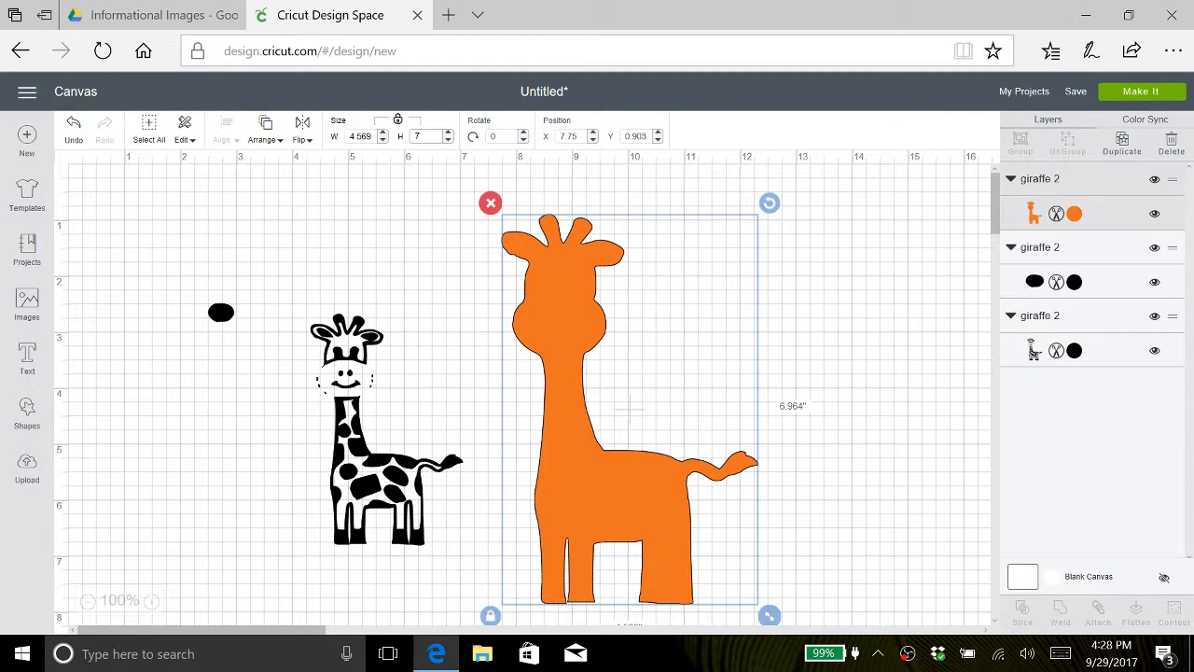
pyautogui.press('Return')
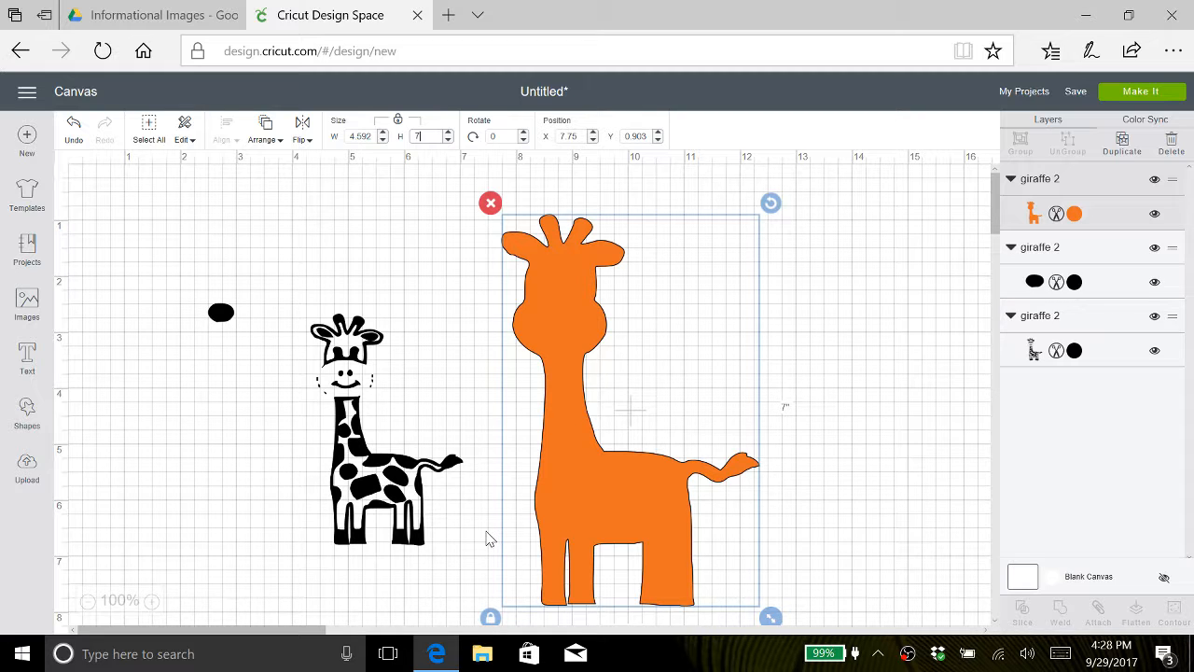
# - Unlock the orange giraffe's proportions and stretch it to about 5.231 × 7.306 inches
pyautogui.scroll(-3, 489, 537)
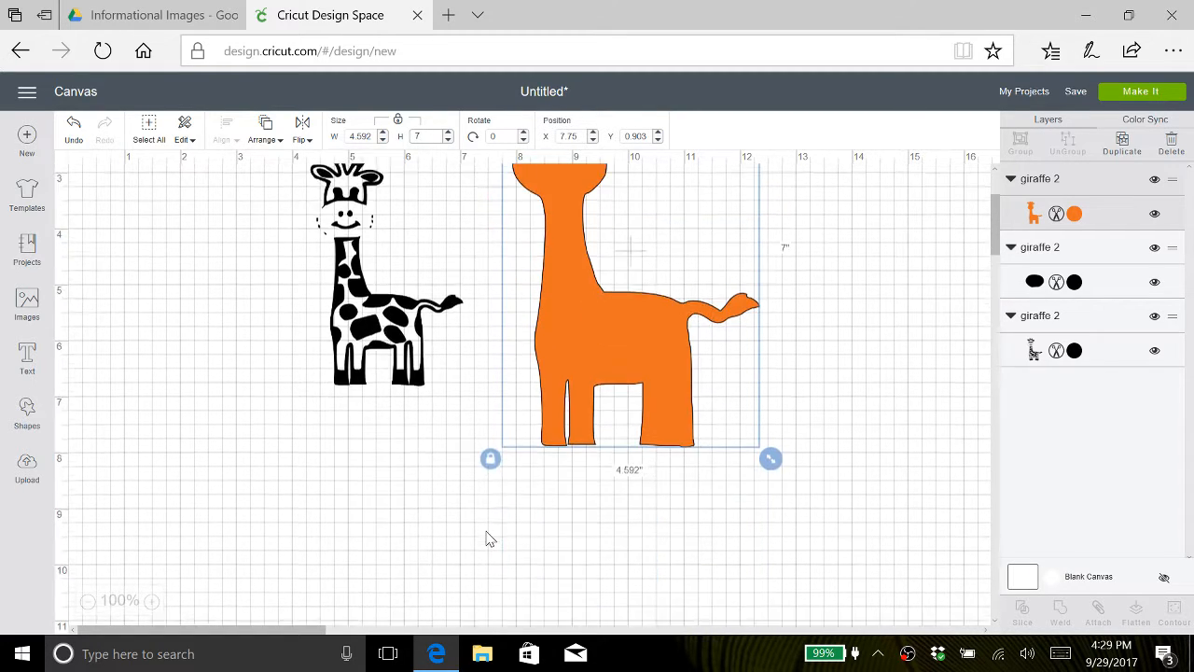
pyautogui.scroll(2, 489, 537)
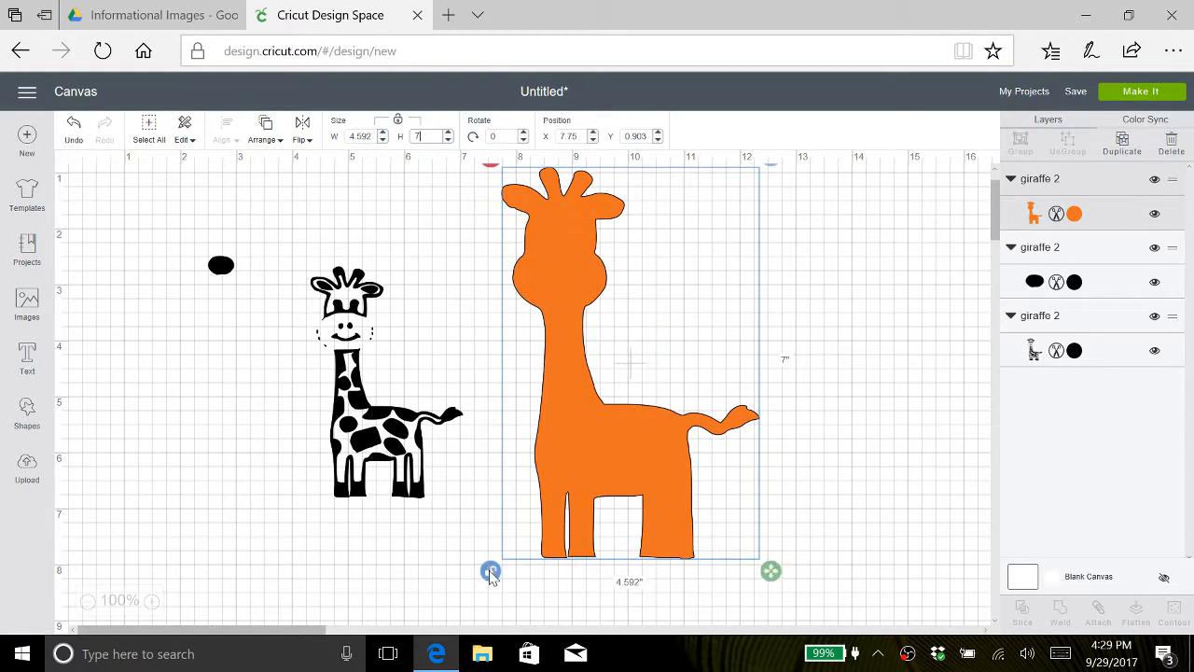
pyautogui.moveTo(771, 572); pyautogui.dragTo(794, 600)
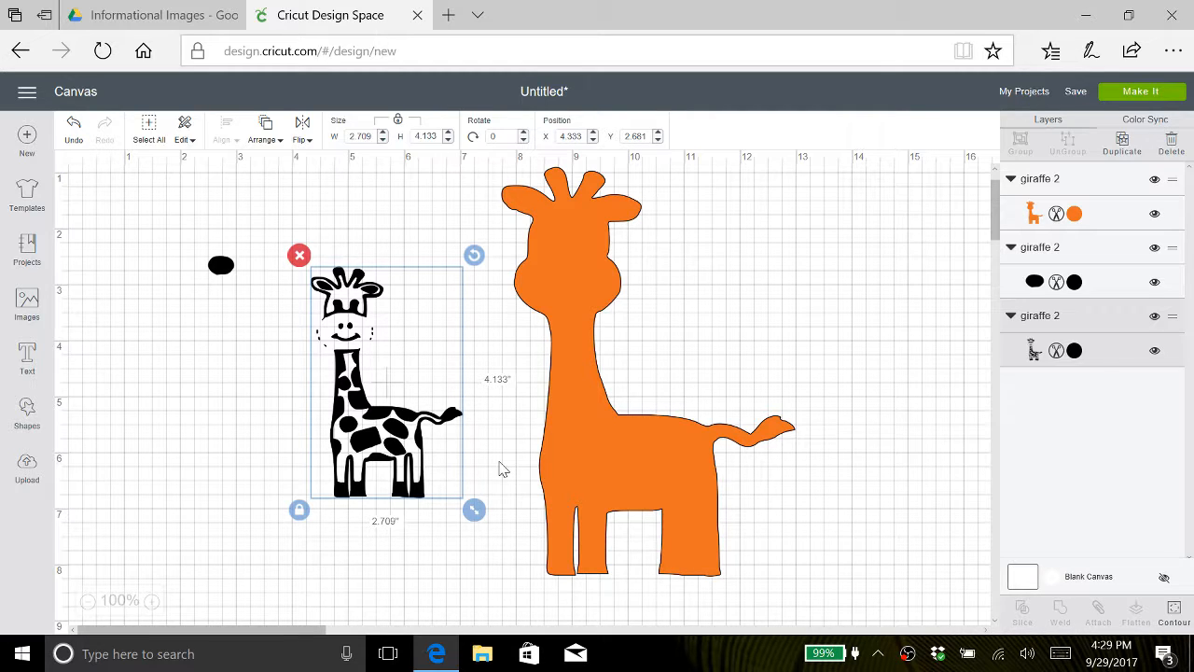
pyautogui.click(598, 448)
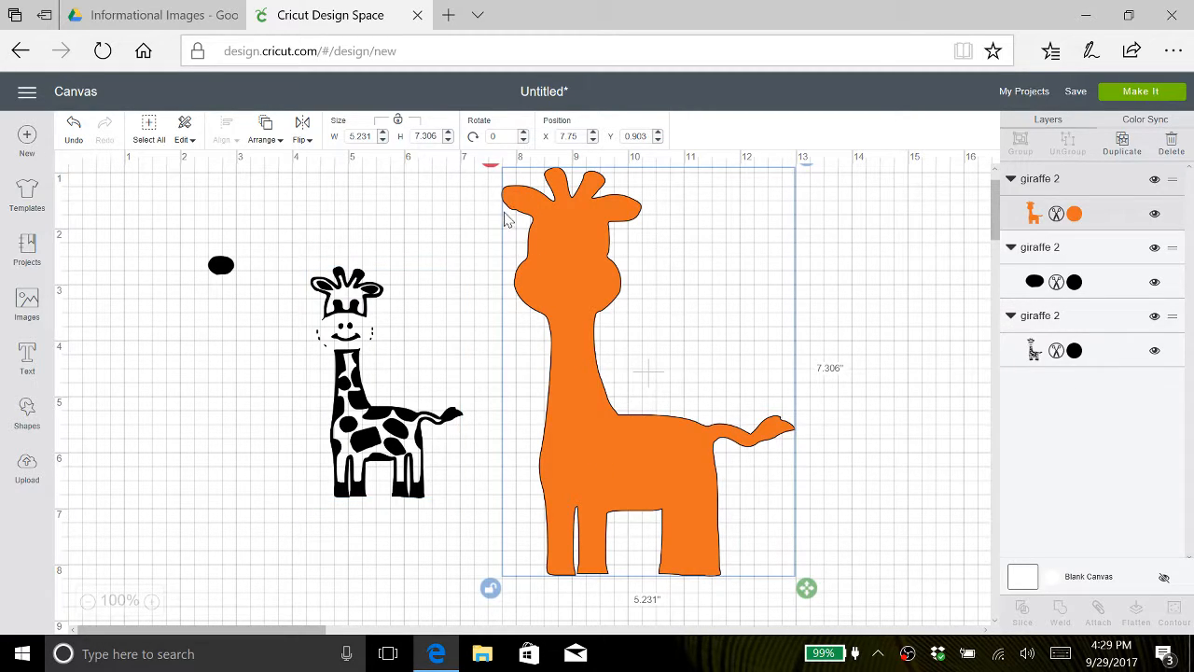
pyautogui.scroll(-3, 471, 324)
pyautogui.scroll(3, 471, 324)
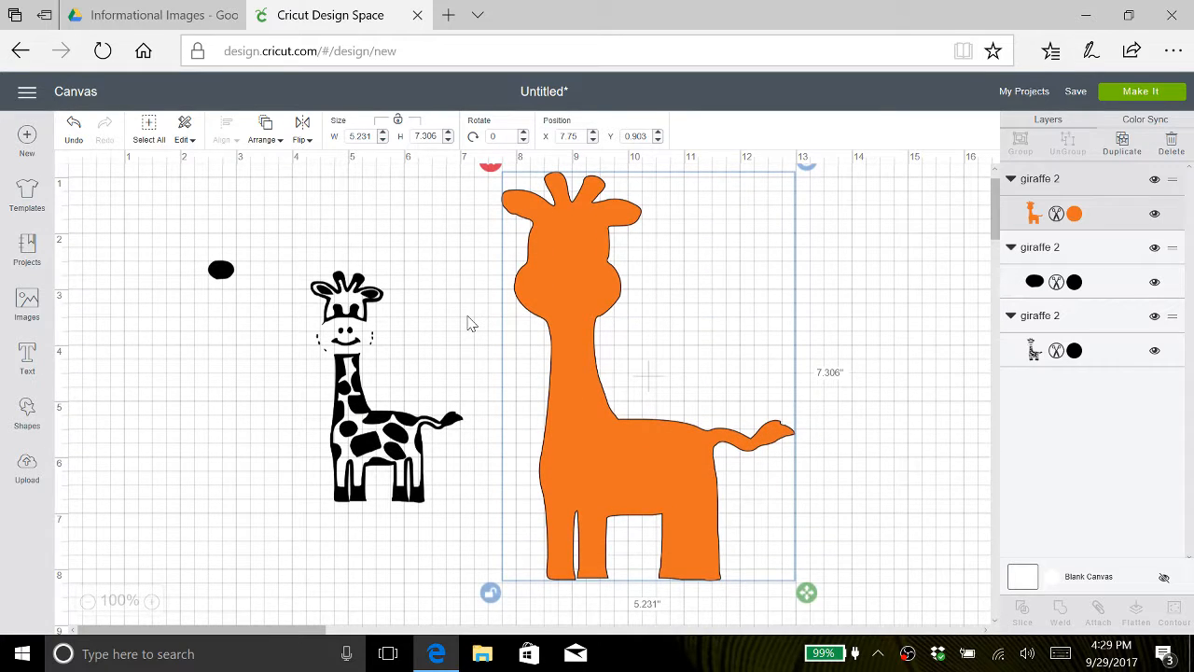
pyautogui.scroll(1, 472, 324)
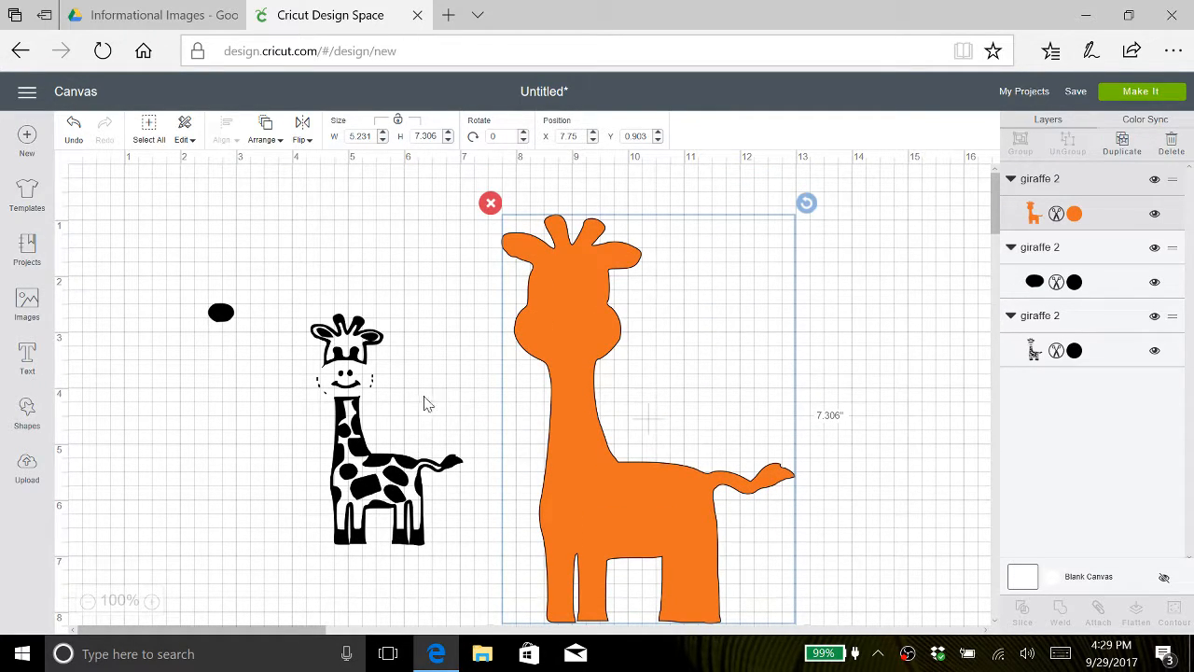
pyautogui.scroll(-3, 434, 353)
pyautogui.scroll(2, 434, 355)
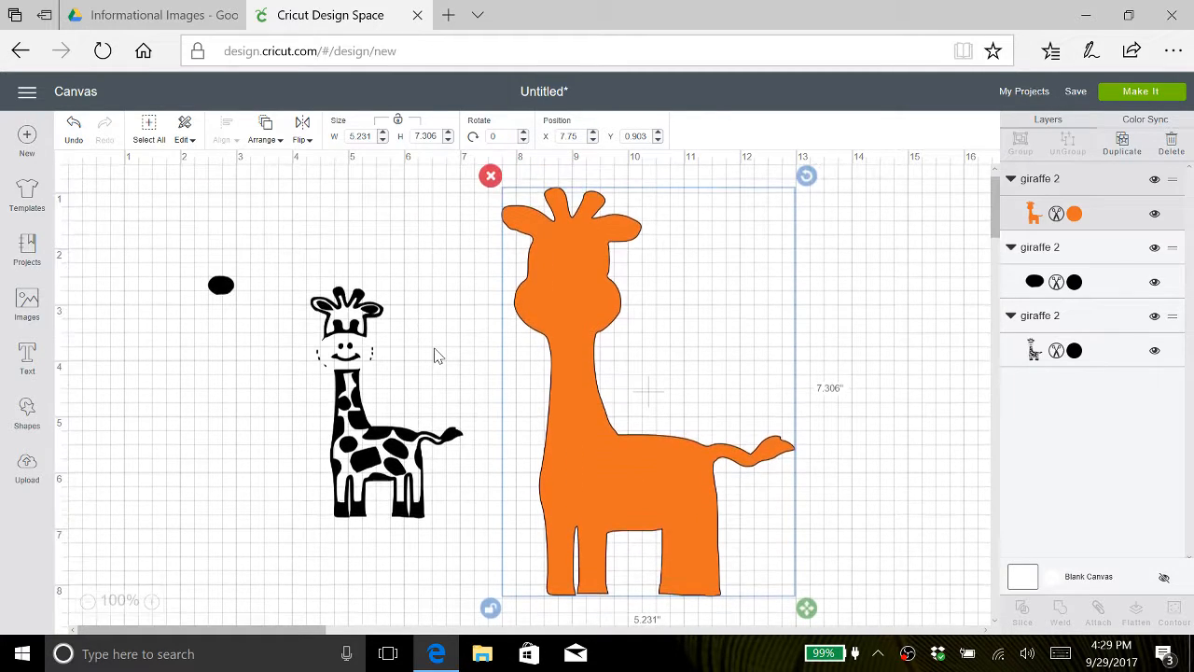
pyautogui.scroll(-1, 435, 355)
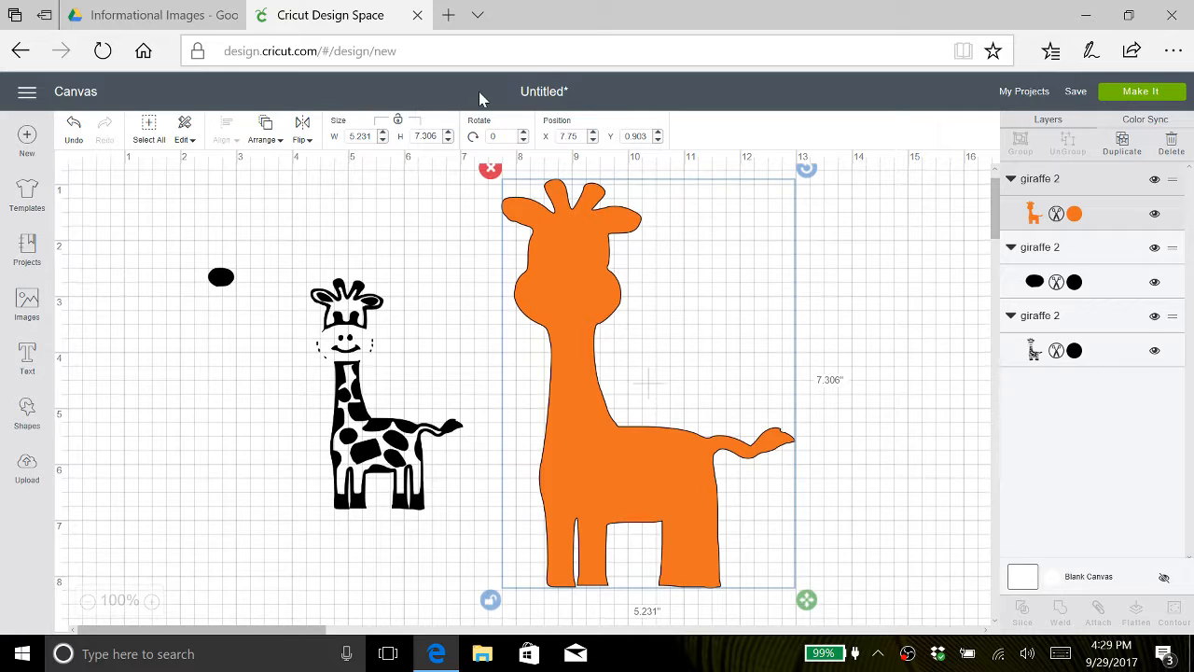
# - Set the orange giraffe's height to 7 inches, narrow it to about 4.689 × 7.014 inches and relock its proportions
pyautogui.click(430, 136)
pyautogui.press('BackSpace')
pyautogui.press('BackSpace')
pyautogui.press('BackSpace')
pyautogui.press('Return')
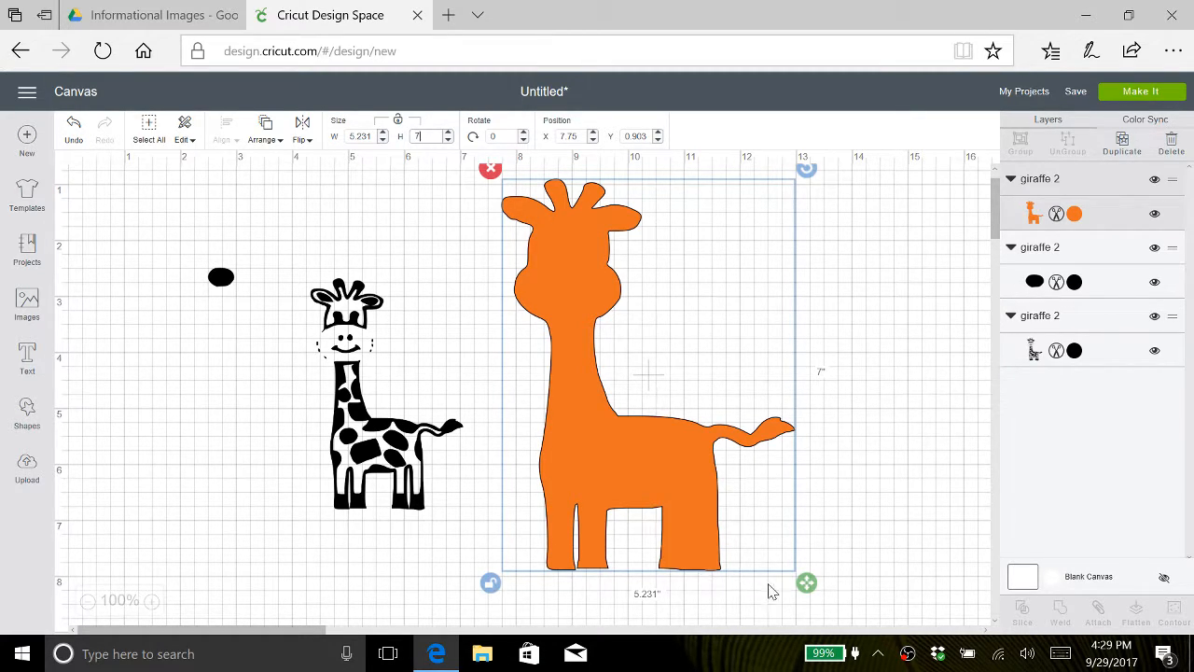
pyautogui.moveTo(807, 583); pyautogui.dragTo(783, 587)
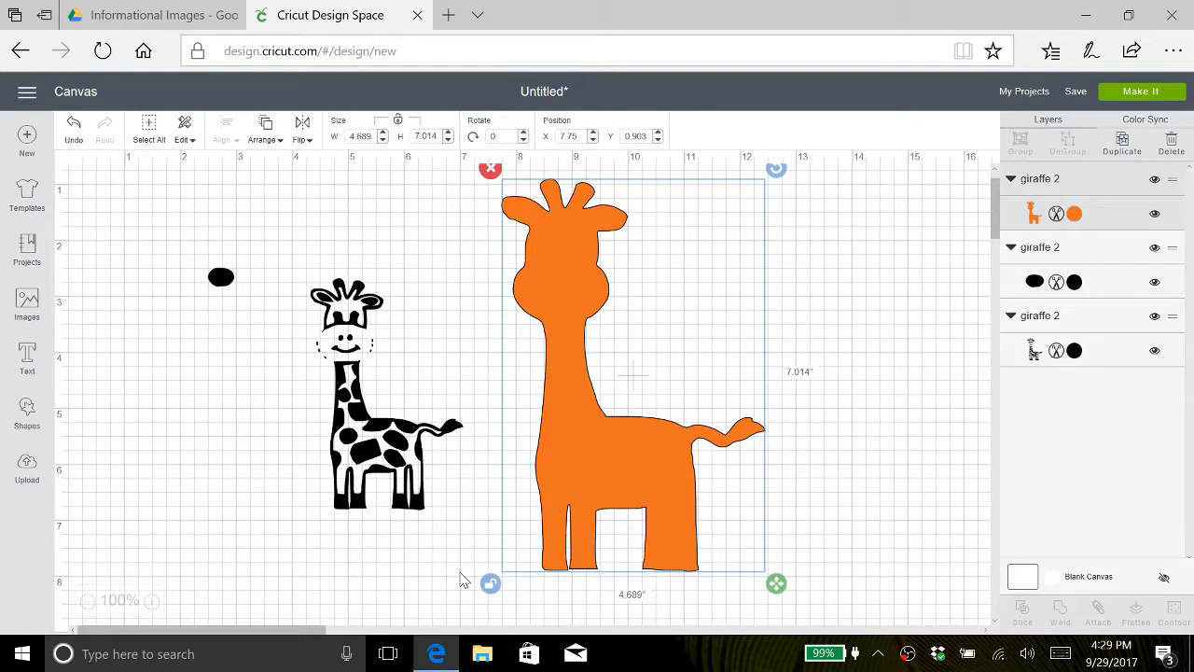
pyautogui.click(491, 584)
# - Undo the orange giraffe's recent size changes, back to its size before it was enlarged
pyautogui.click(73, 128)
pyautogui.click(74, 128)
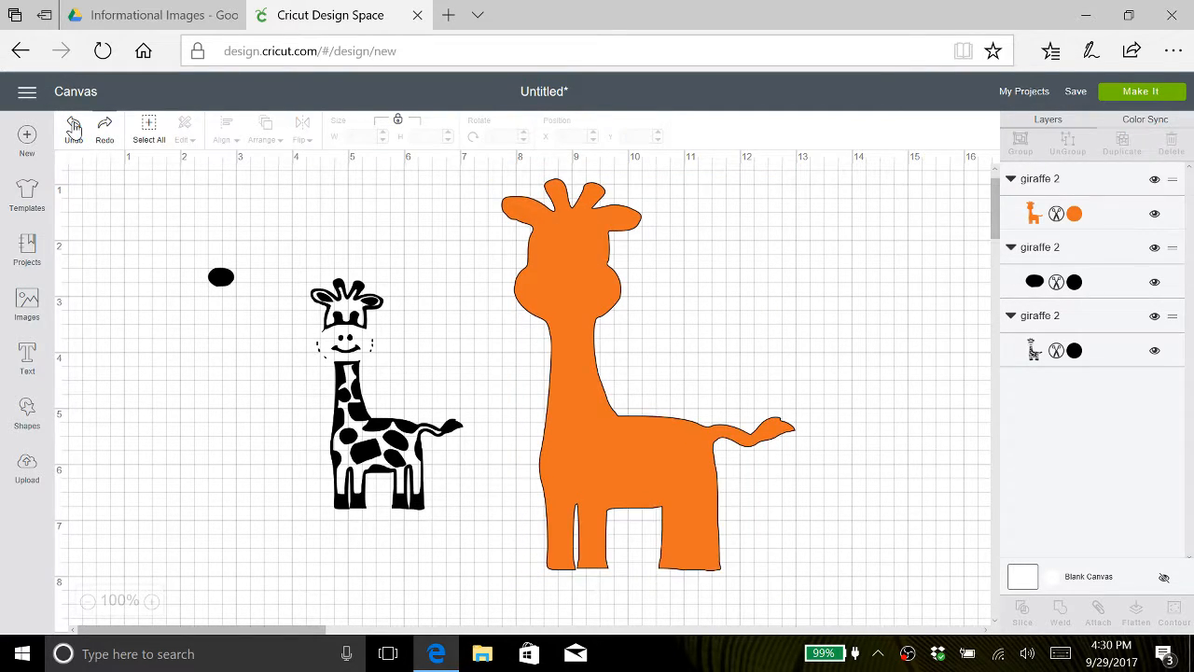
pyautogui.click(74, 128)
pyautogui.click(74, 128)
pyautogui.click(74, 128)
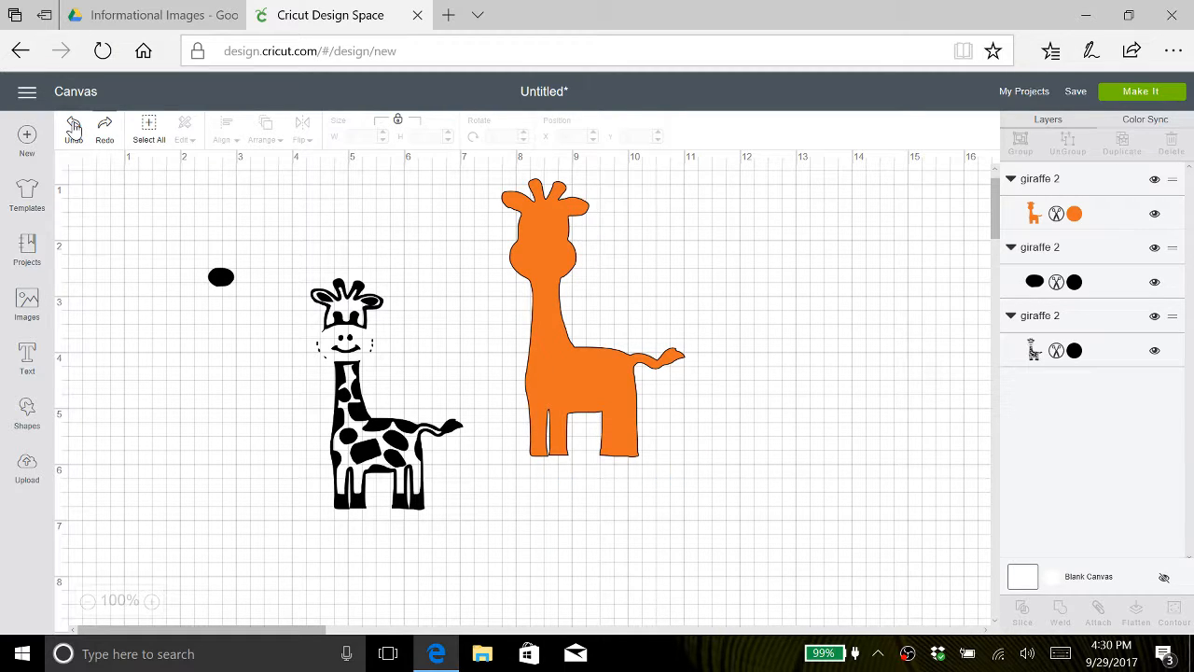
pyautogui.click(560, 377)
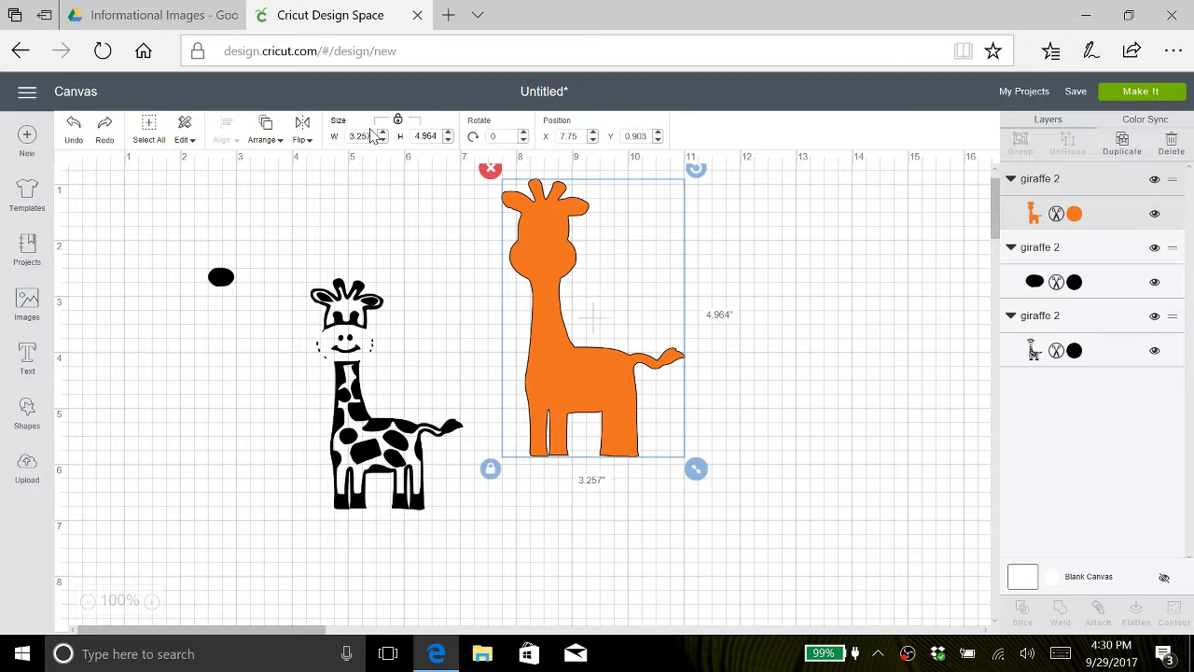
pyautogui.click(429, 135)
pyautogui.press('BackSpace')
pyautogui.press('BackSpace')
pyautogui.press('BackSpace')
pyautogui.press('BackSpace')
pyautogui.press('BackSpace')
# - Enlarge the black-and-white giraffe proportionally to about 5.385 × 8.217 inches, comparing it with the orange giraffe
pyautogui.click(442, 309)
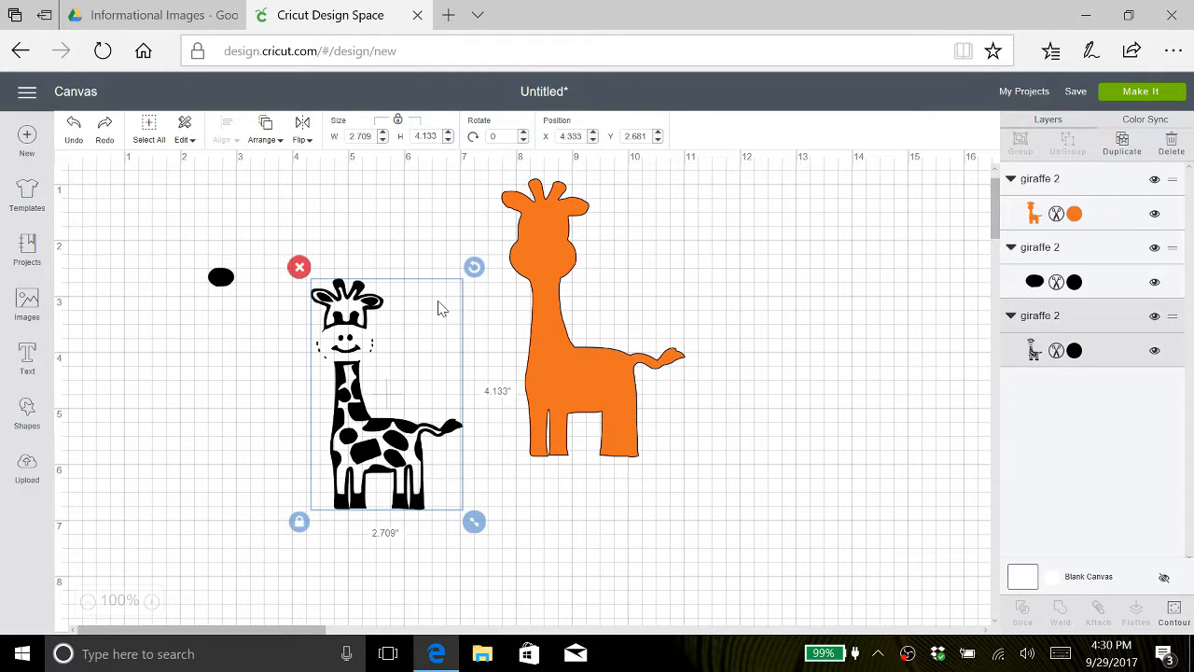
pyautogui.click(548, 234)
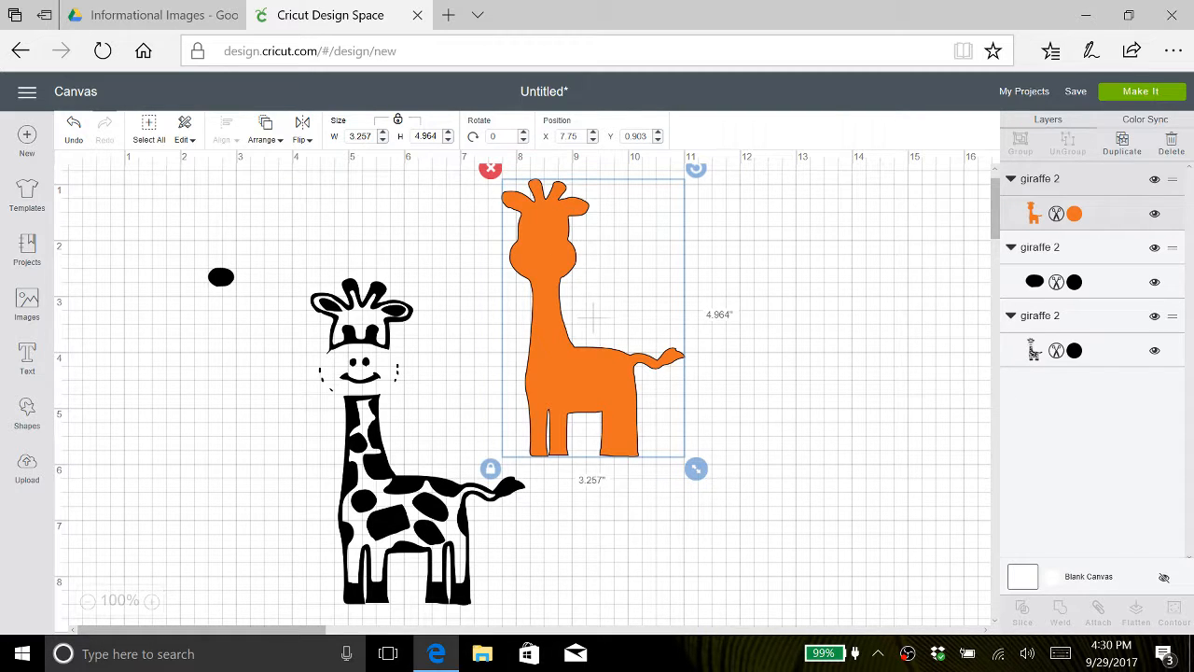
pyautogui.click(429, 136)
pyautogui.click(434, 296)
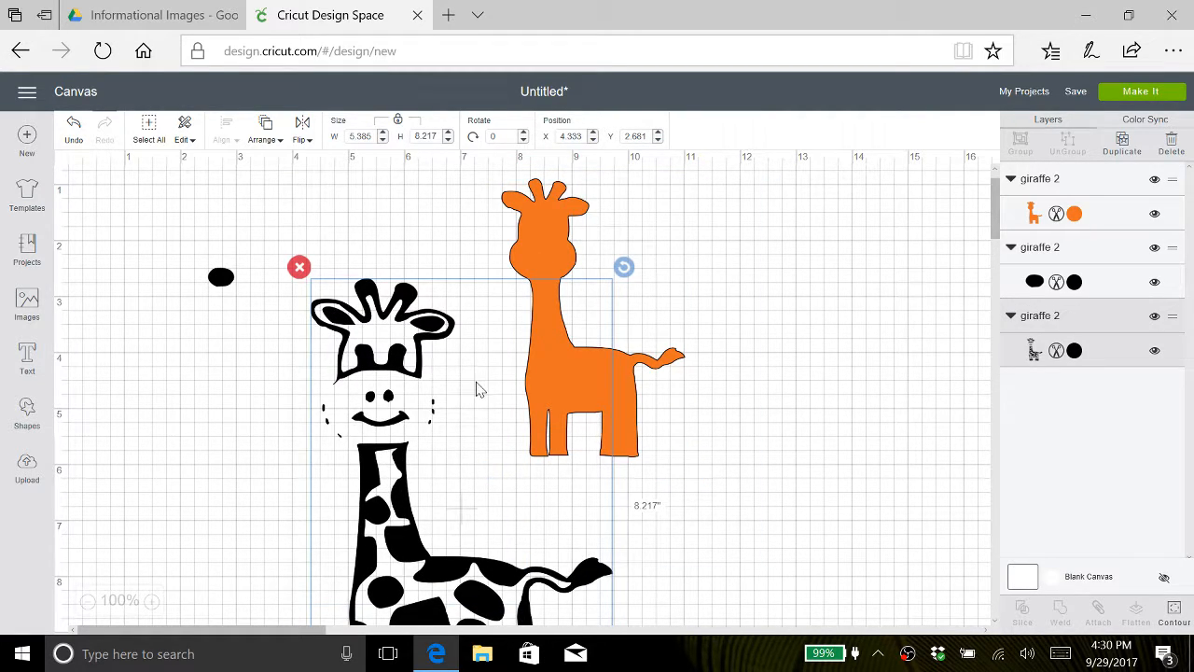
# - Change the black-and-white giraffe's cut color to brown #704A2B
pyautogui.scroll(-2, 476, 389)
pyautogui.scroll(2, 476, 389)
pyautogui.scroll(-1, 476, 390)
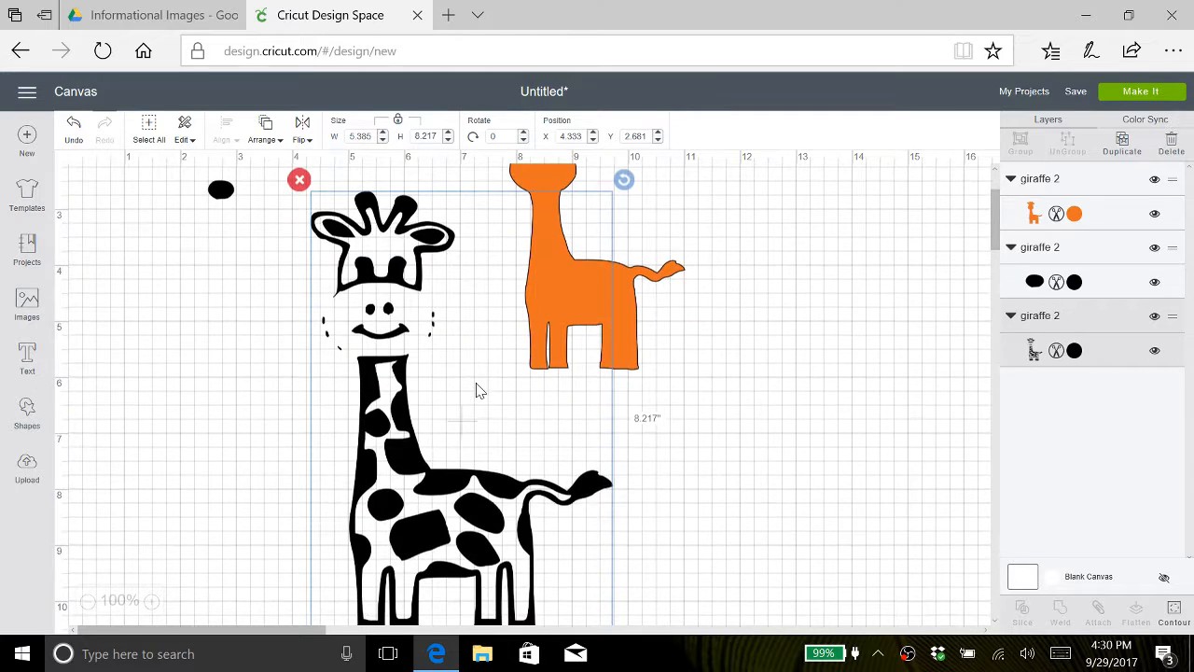
pyautogui.scroll(2, 476, 389)
pyautogui.scroll(-1, 476, 389)
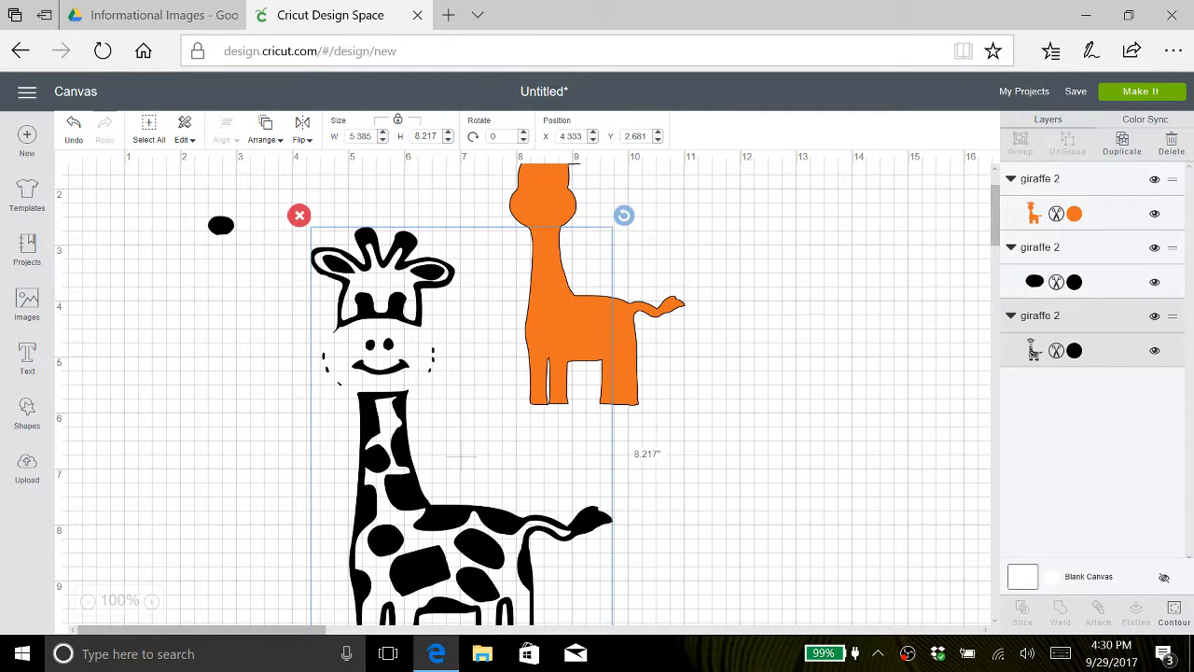
pyautogui.click(1075, 350)
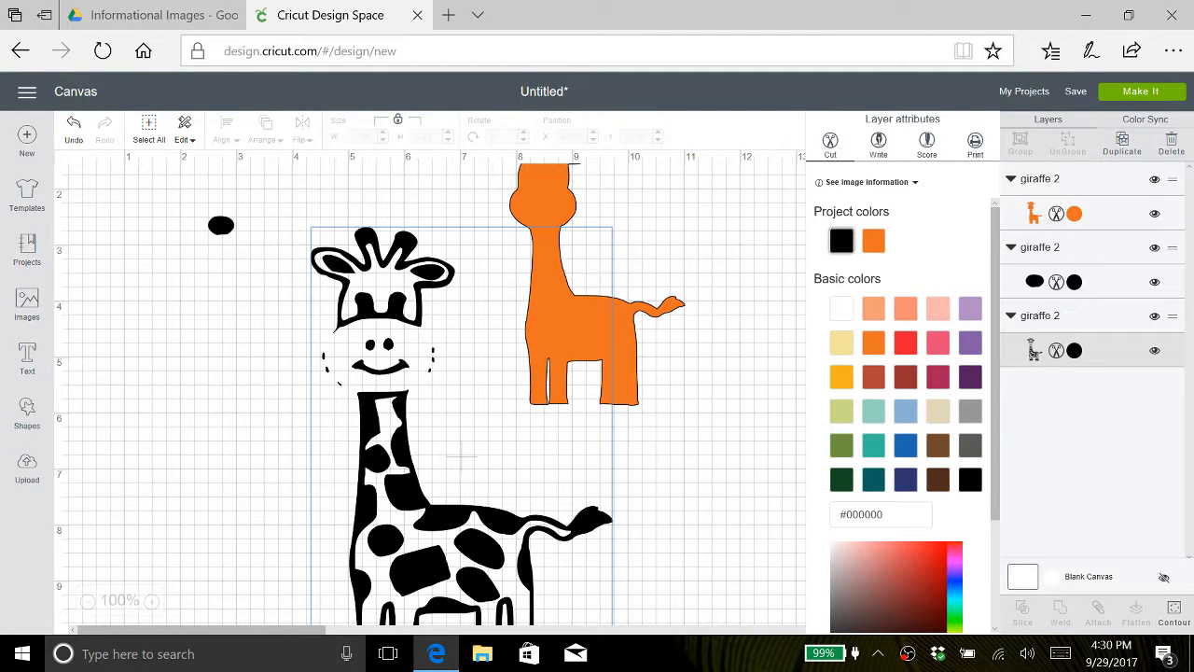
pyautogui.click(939, 449)
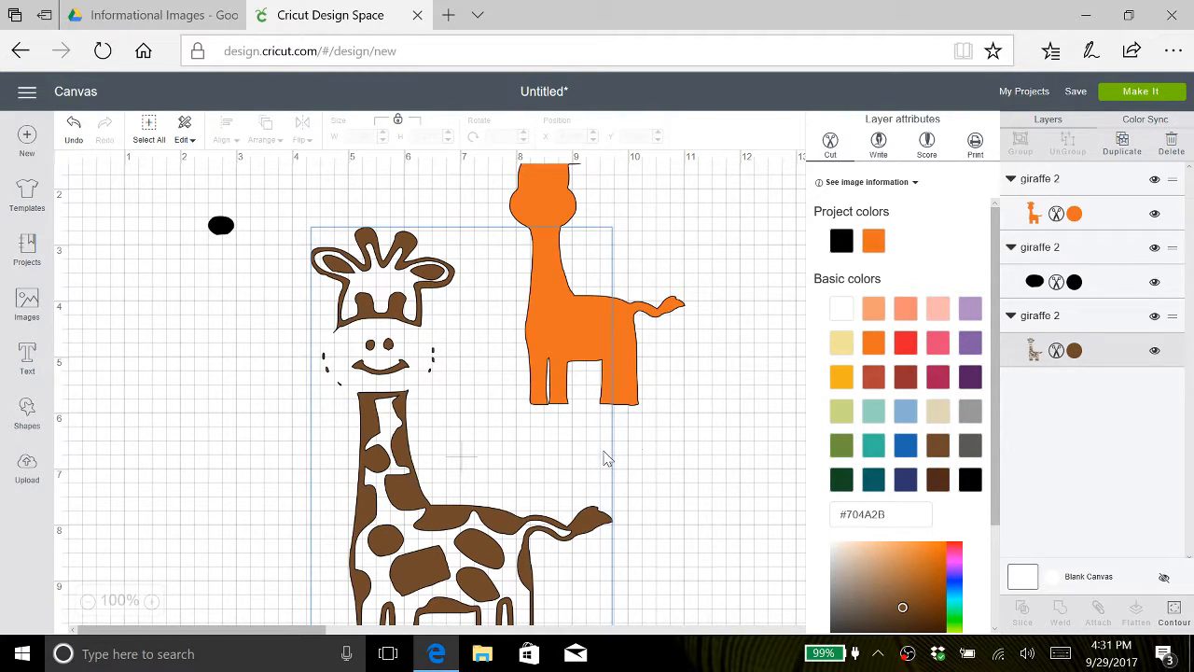
# - Set the brown giraffe's height to 7 inches with its proportions locked
pyautogui.click(686, 455)
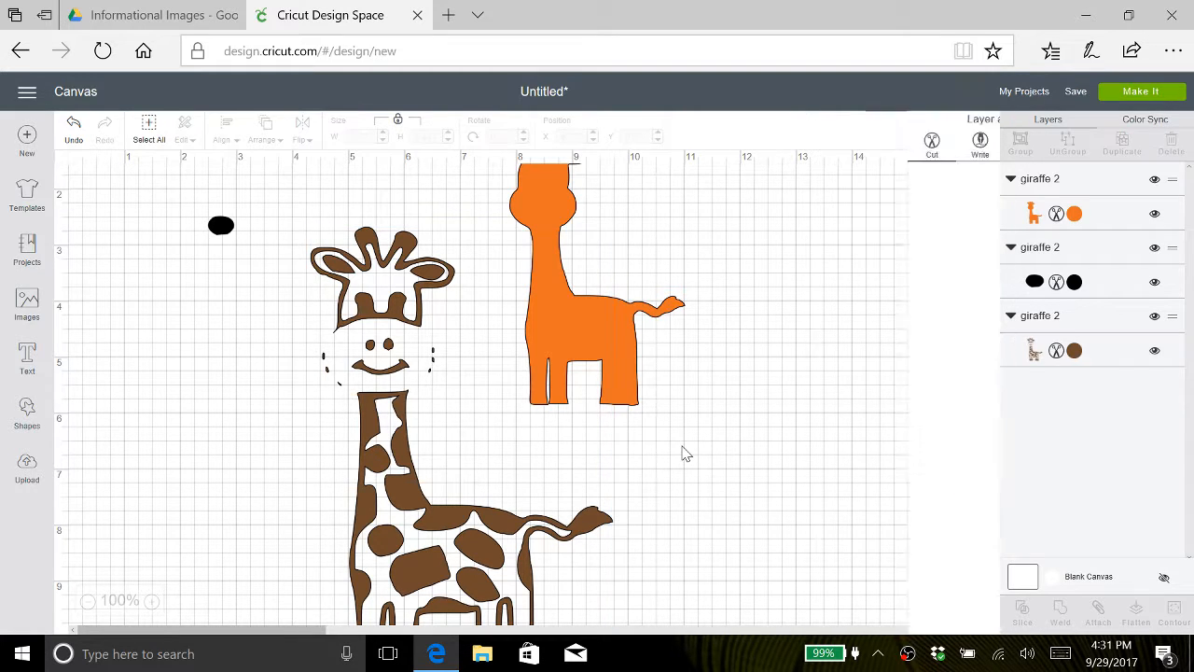
pyautogui.click(406, 530)
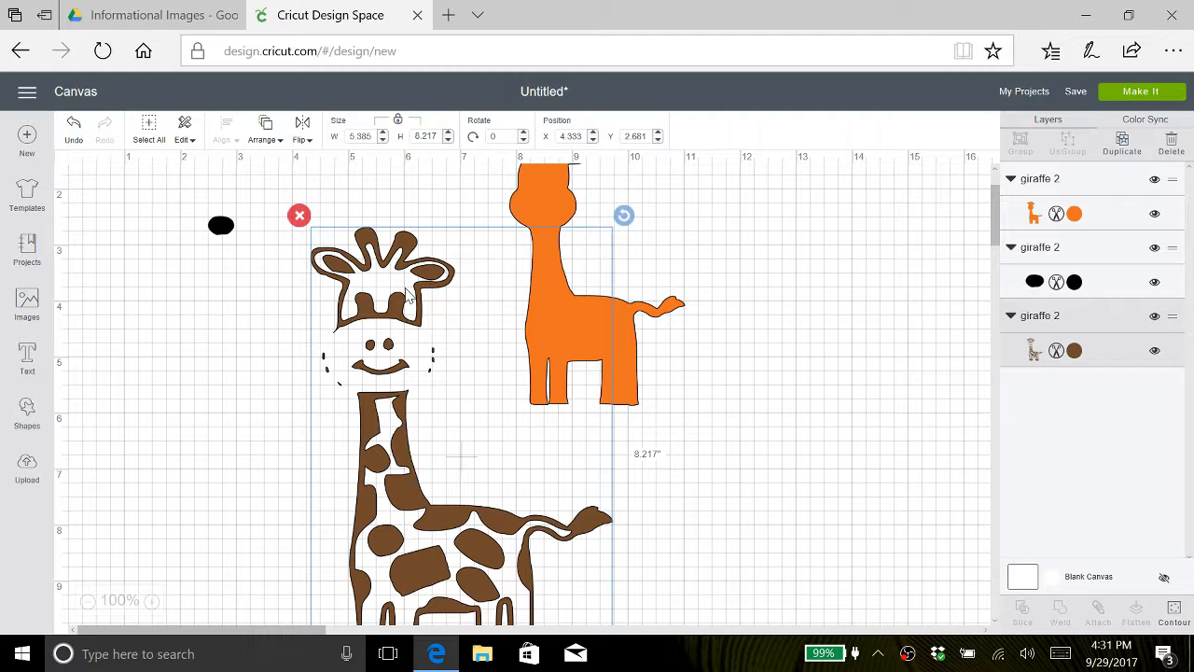
pyautogui.click(426, 135)
pyautogui.press('BackSpace')
pyautogui.press('BackSpace')
pyautogui.press('BackSpace')
pyautogui.press('Return')
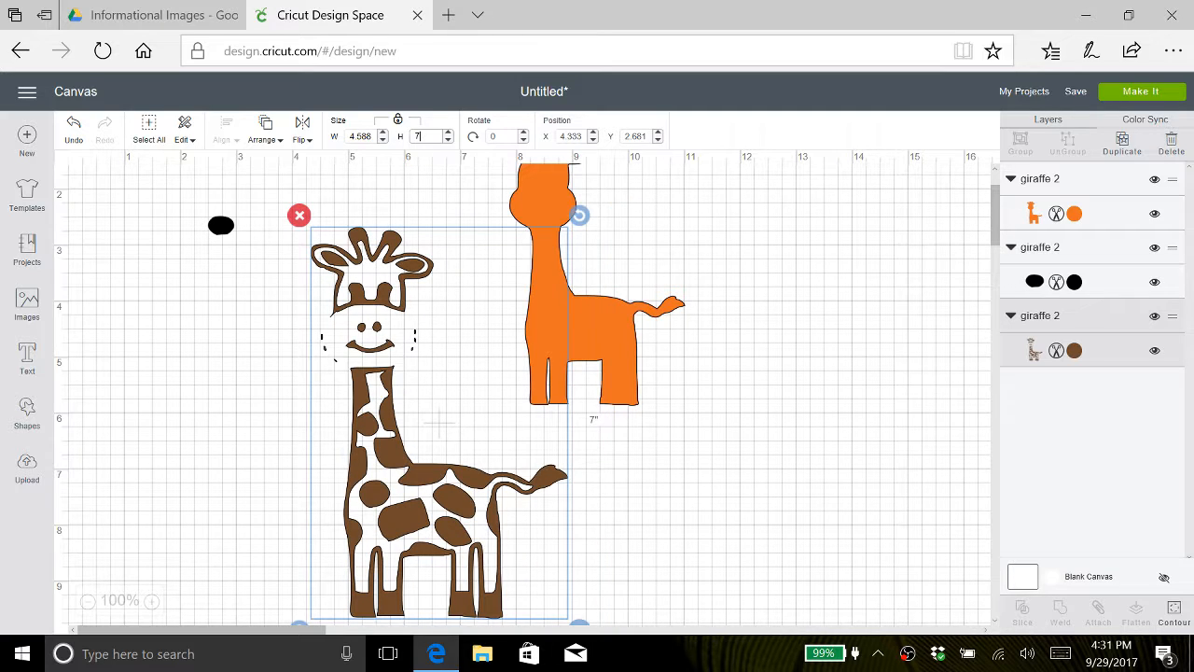
# - Try to set the orange giraffe's height to 7 inches
pyautogui.click(618, 352)
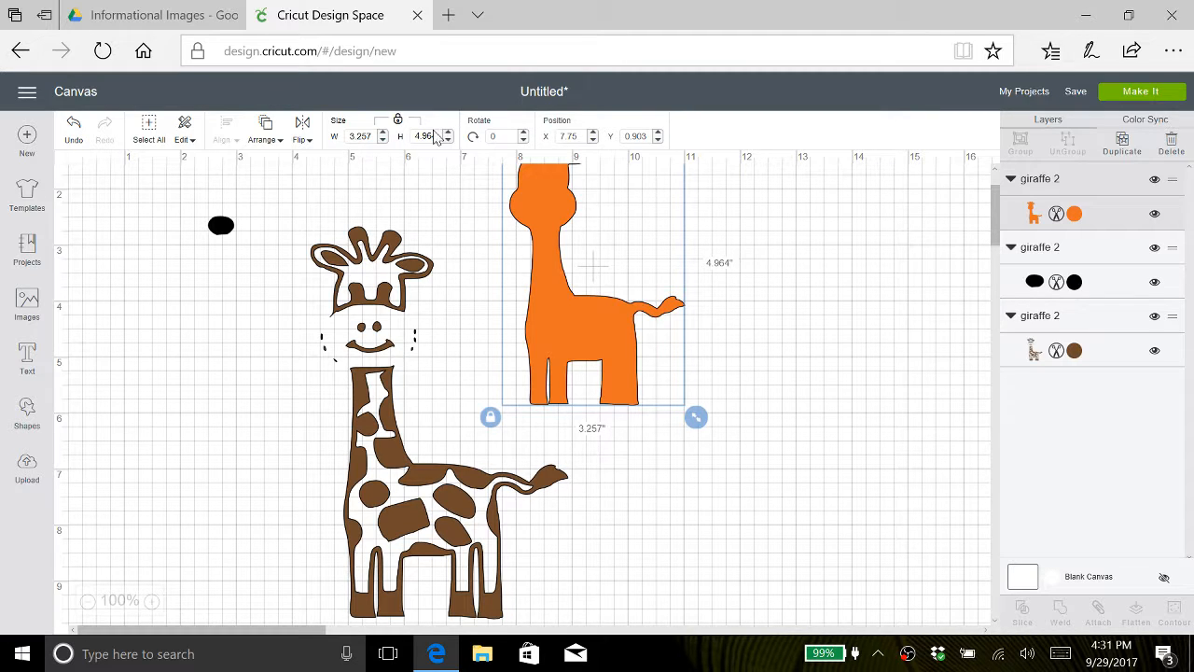
pyautogui.click(437, 136)
pyautogui.press('BackSpace')
pyautogui.press('BackSpace')
pyautogui.press('BackSpace')
pyautogui.write('7')
pyautogui.click(454, 328)
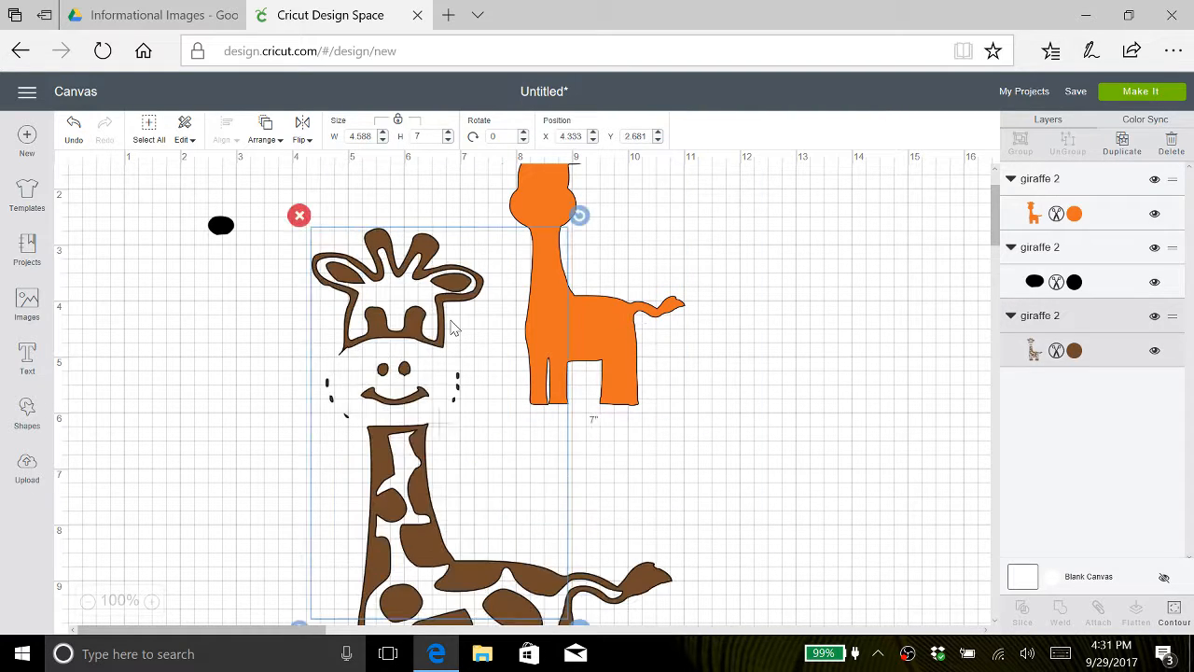
# - Set the orange giraffe's height to 7 inches with its proportions locked and deselect it
pyautogui.click(544, 203)
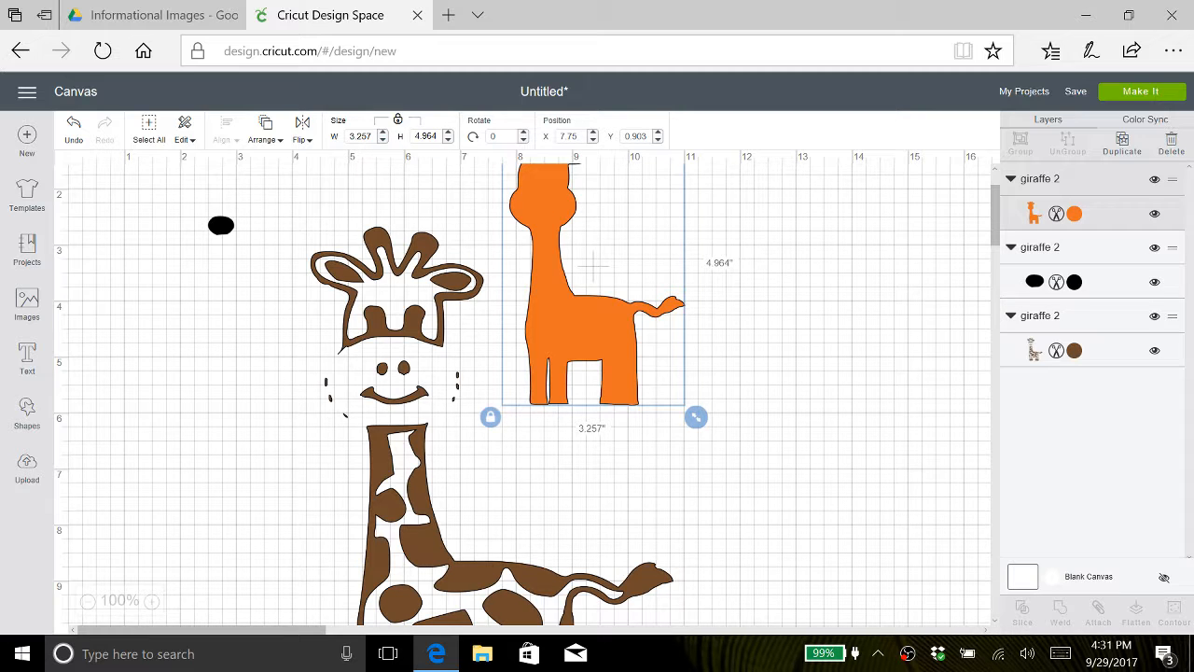
pyautogui.click(431, 136)
pyautogui.press('BackSpace')
pyautogui.press('BackSpace')
pyautogui.press('BackSpace')
pyautogui.press('BackSpace')
pyautogui.press('BackSpace')
pyautogui.write('7')
pyautogui.press('Return')
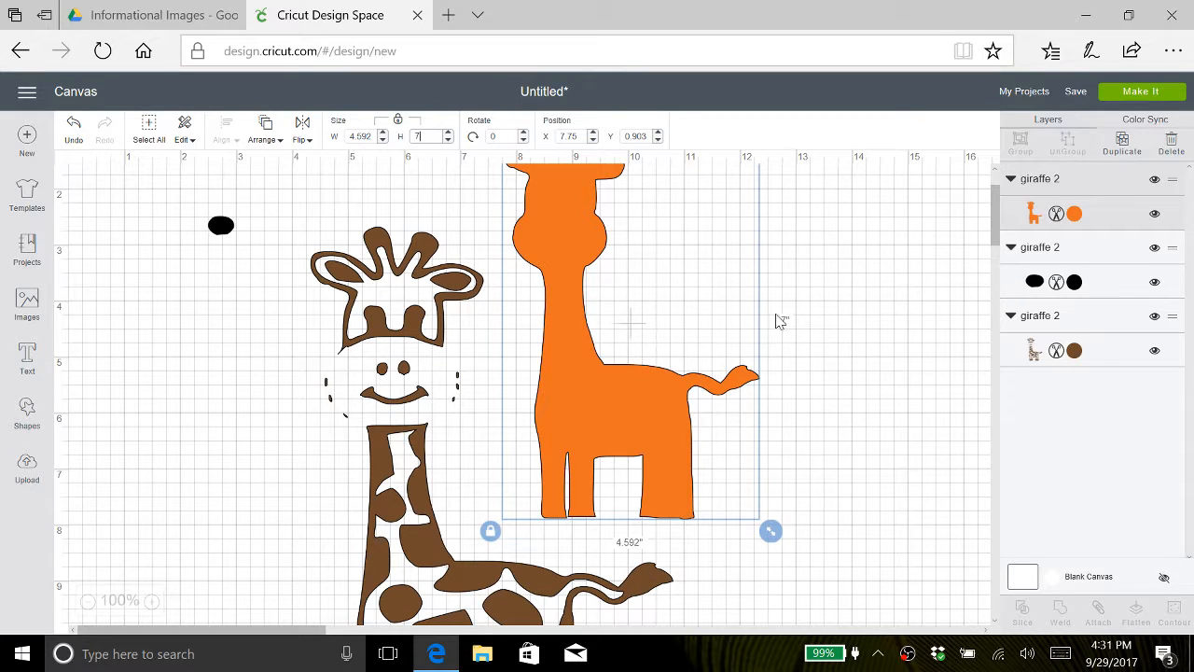
pyautogui.click(805, 312)
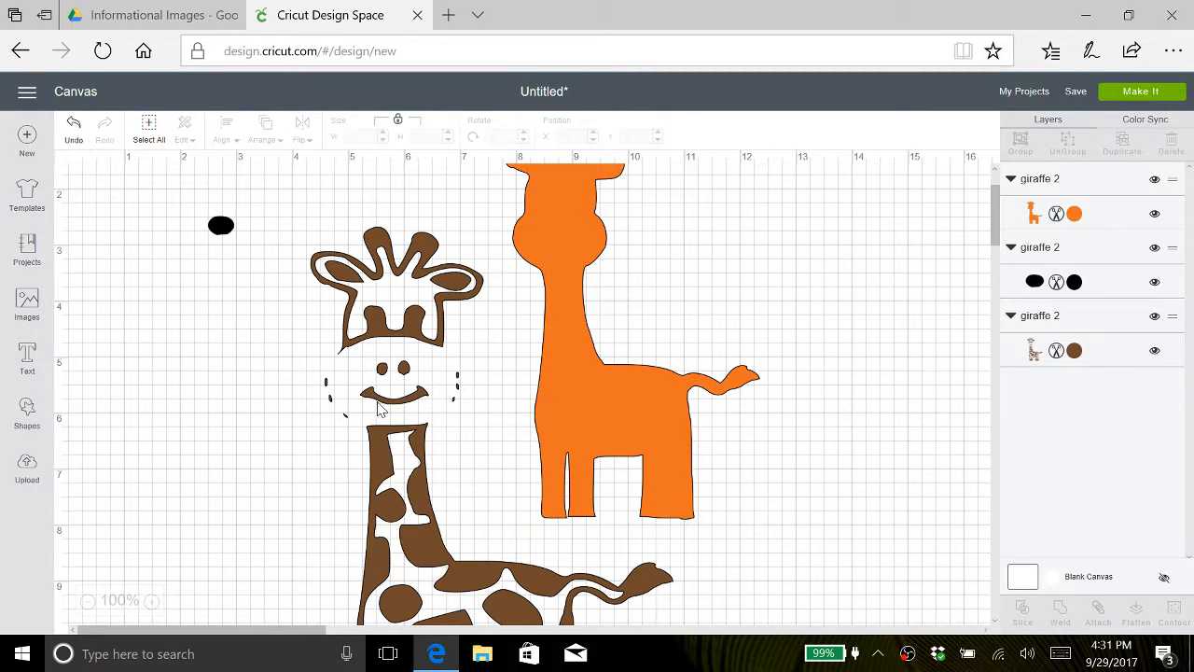
# - Move the brown giraffe onto the orange one and set its height to 7 inches
pyautogui.moveTo(407, 474); pyautogui.dragTo(564, 241)
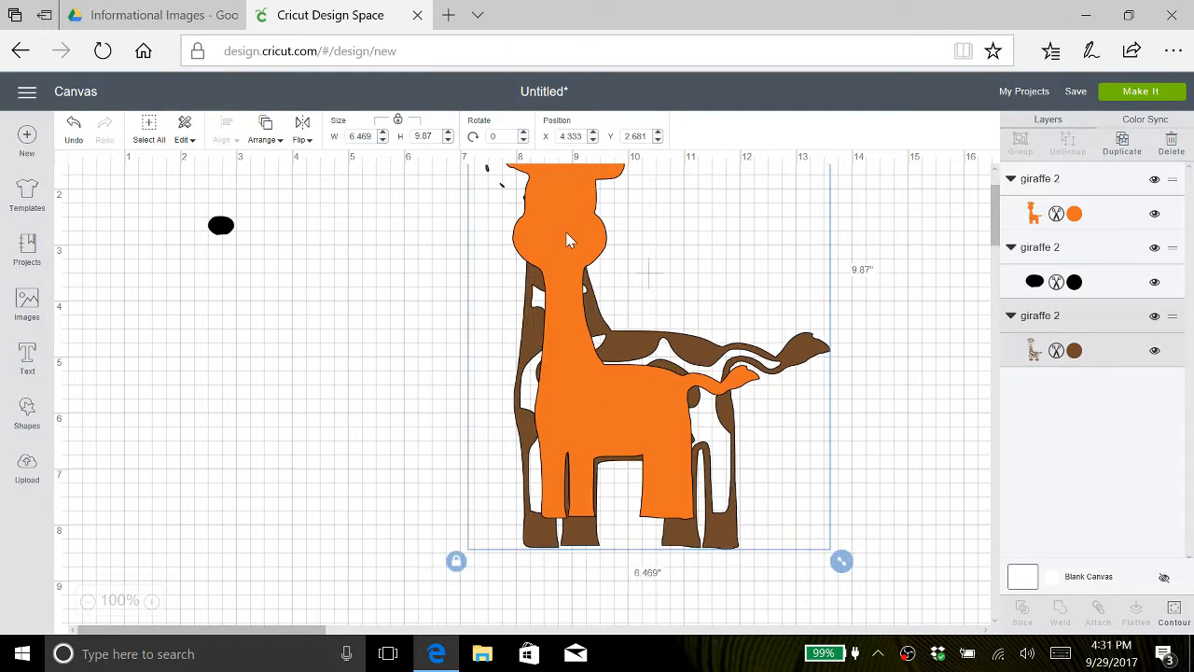
pyautogui.click(428, 137)
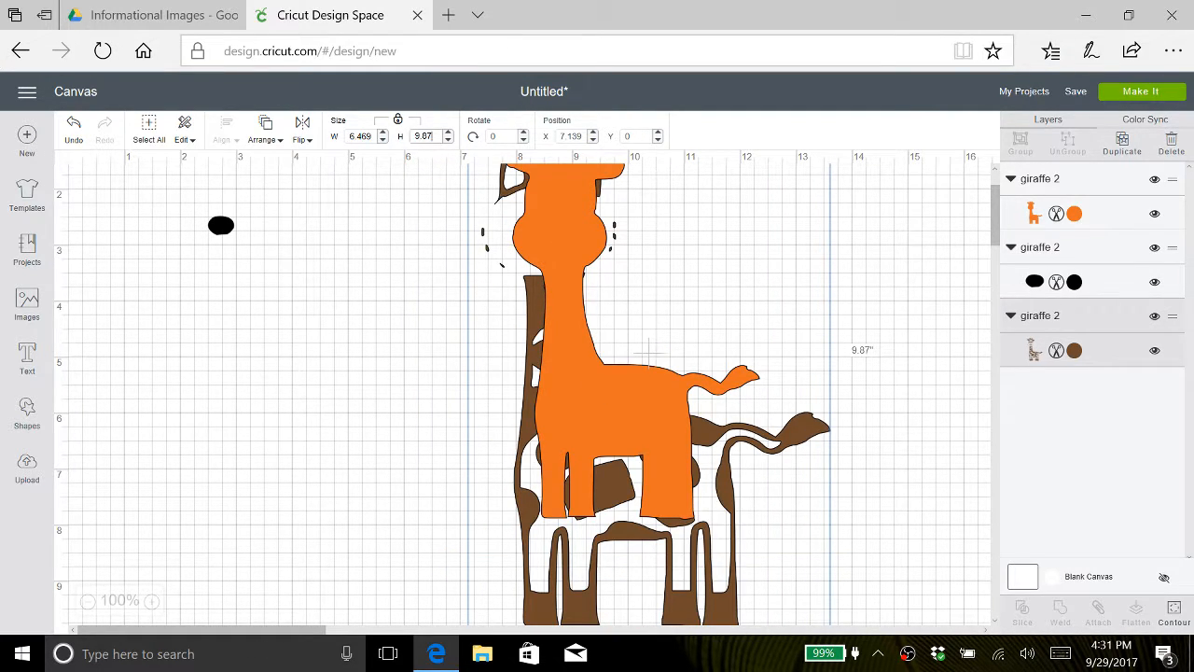
pyautogui.press('BackSpace')
pyautogui.press('BackSpace')
pyautogui.press('Return')
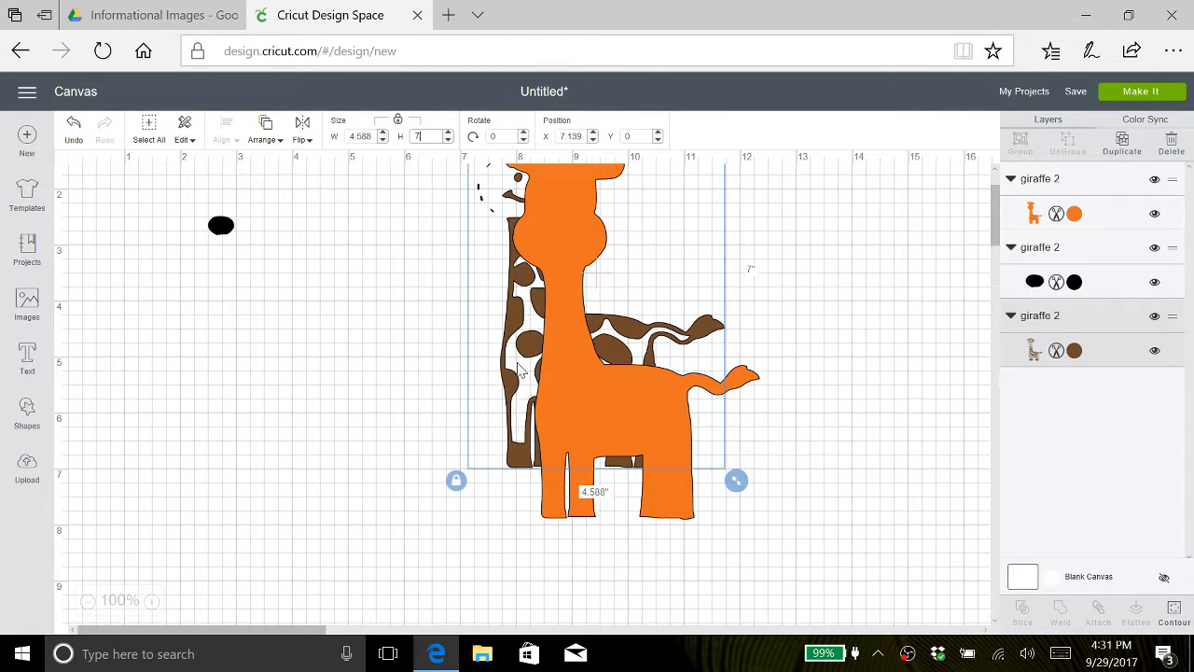
# - Move the orange giraffe a little to the left of the brown one and send it to the back
pyautogui.moveTo(534, 380); pyautogui.dragTo(454, 364)
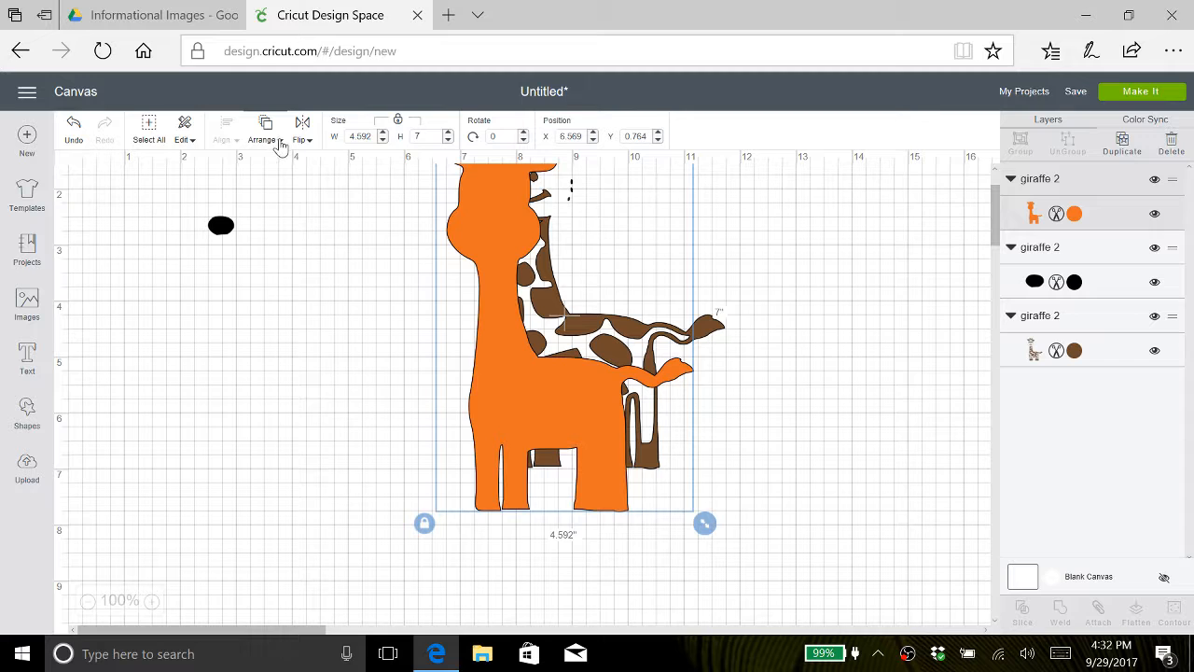
pyautogui.click(279, 141)
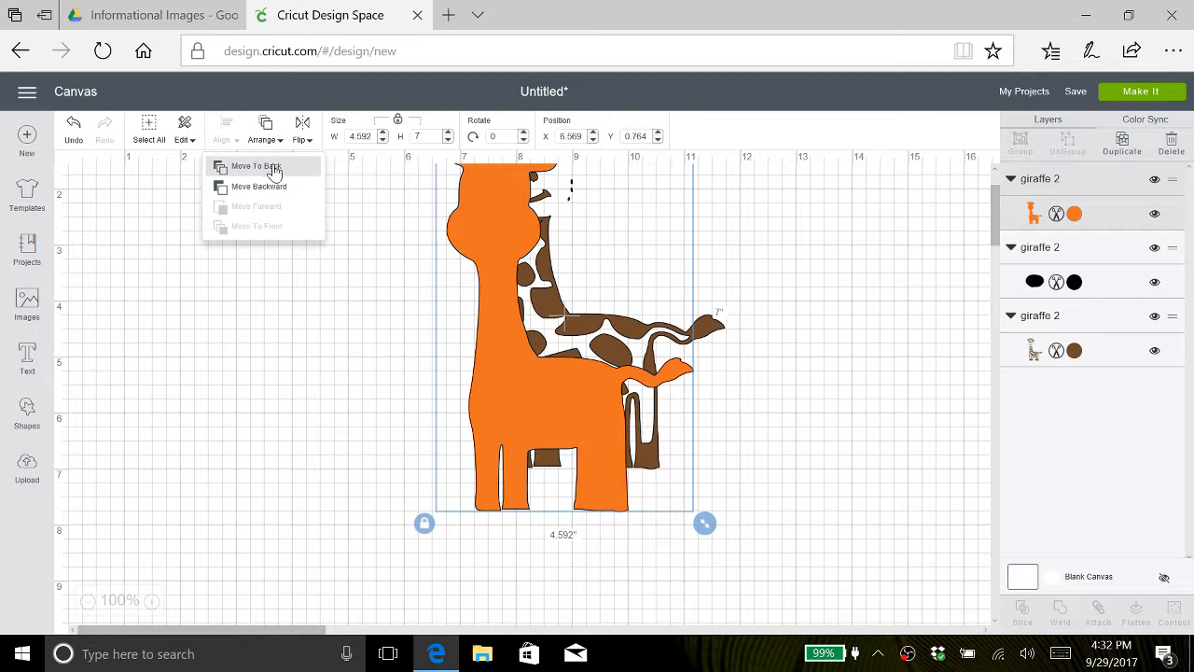
pyautogui.click(274, 166)
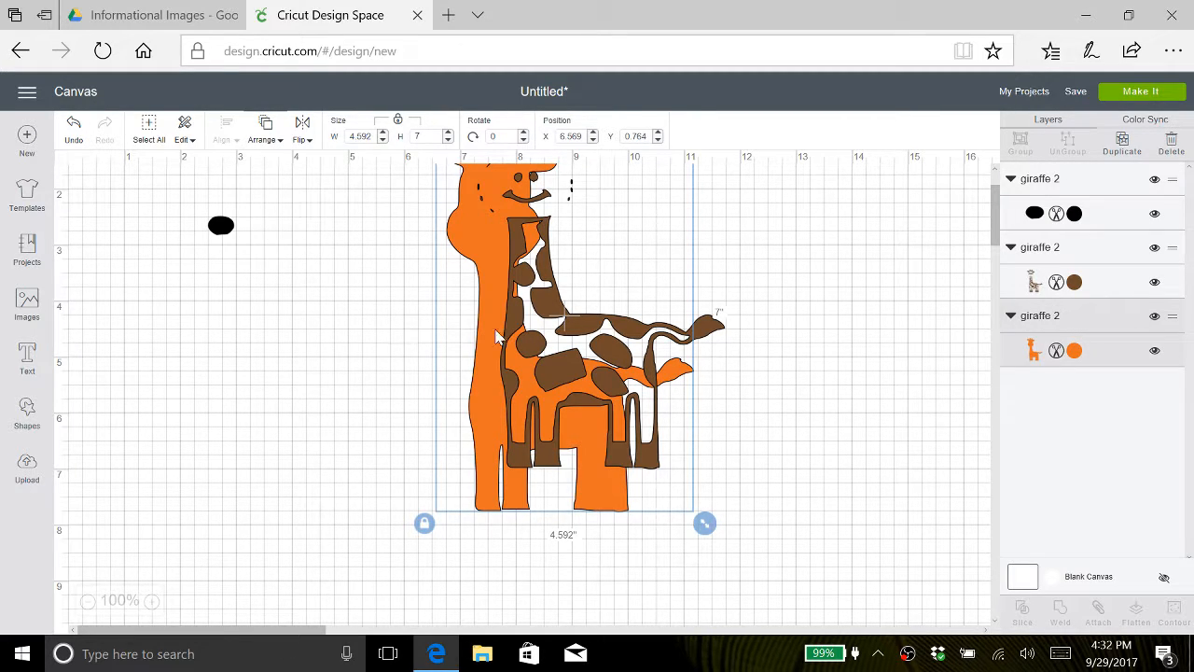
# - Align the brown spots giraffe exactly over the orange giraffe body and check the whole figure
pyautogui.moveTo(549, 329); pyautogui.dragTo(518, 366)
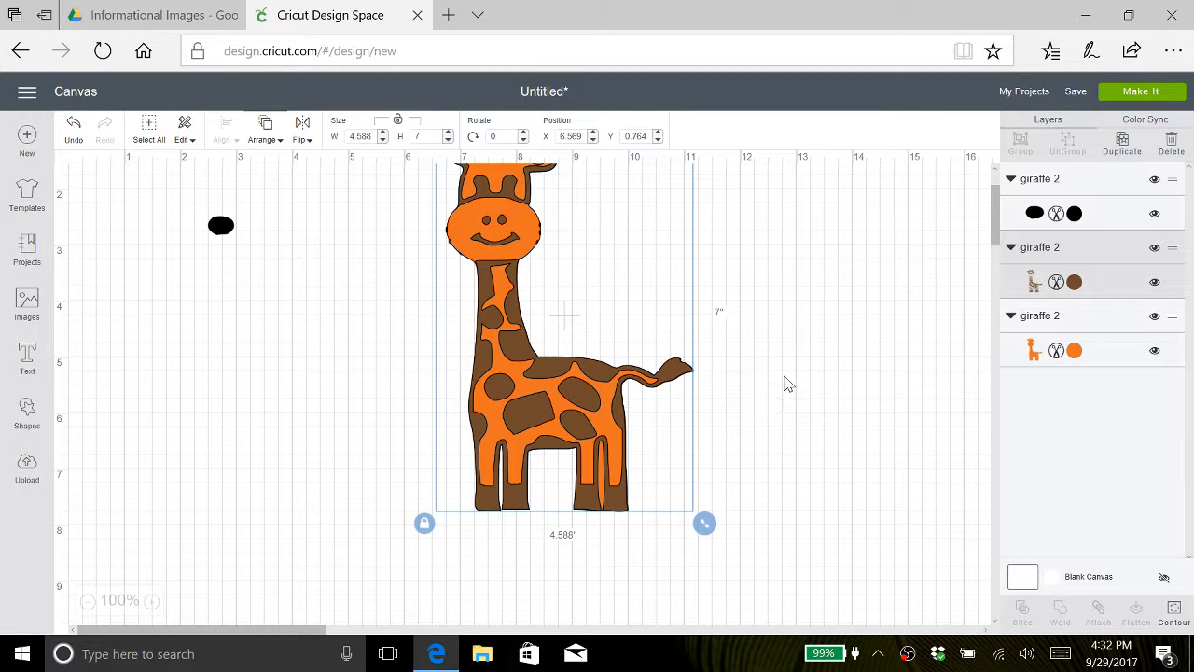
pyautogui.scroll(1, 788, 382)
pyautogui.scroll(-2, 788, 383)
pyautogui.scroll(1, 789, 383)
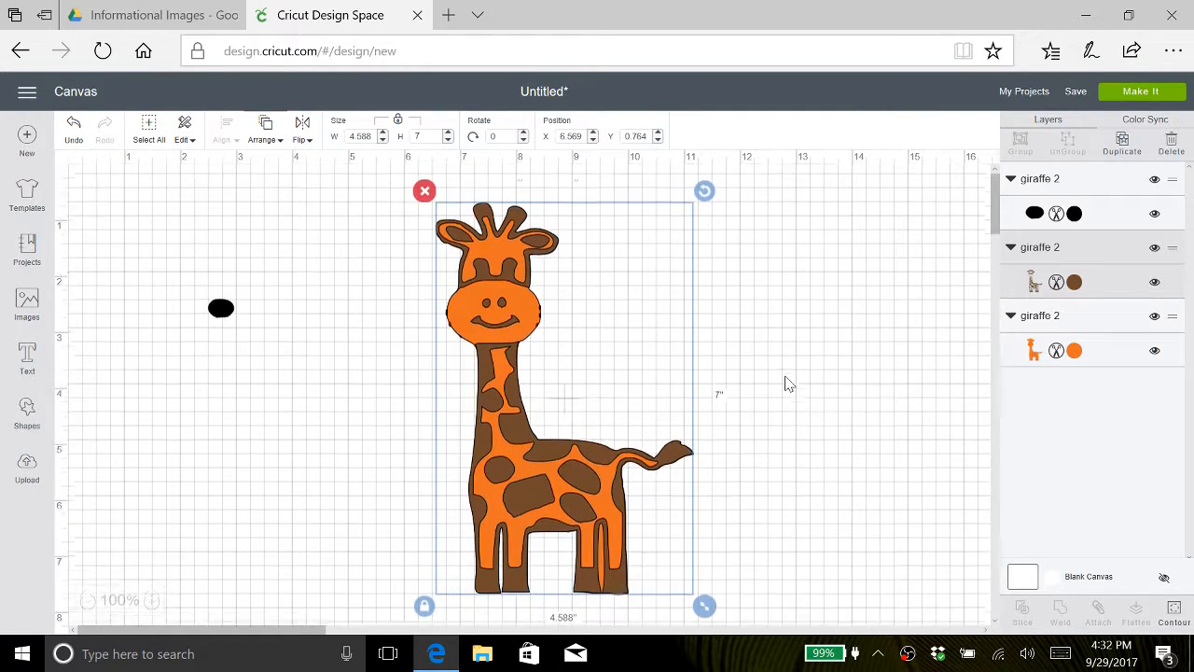
pyautogui.scroll(-1, 788, 382)
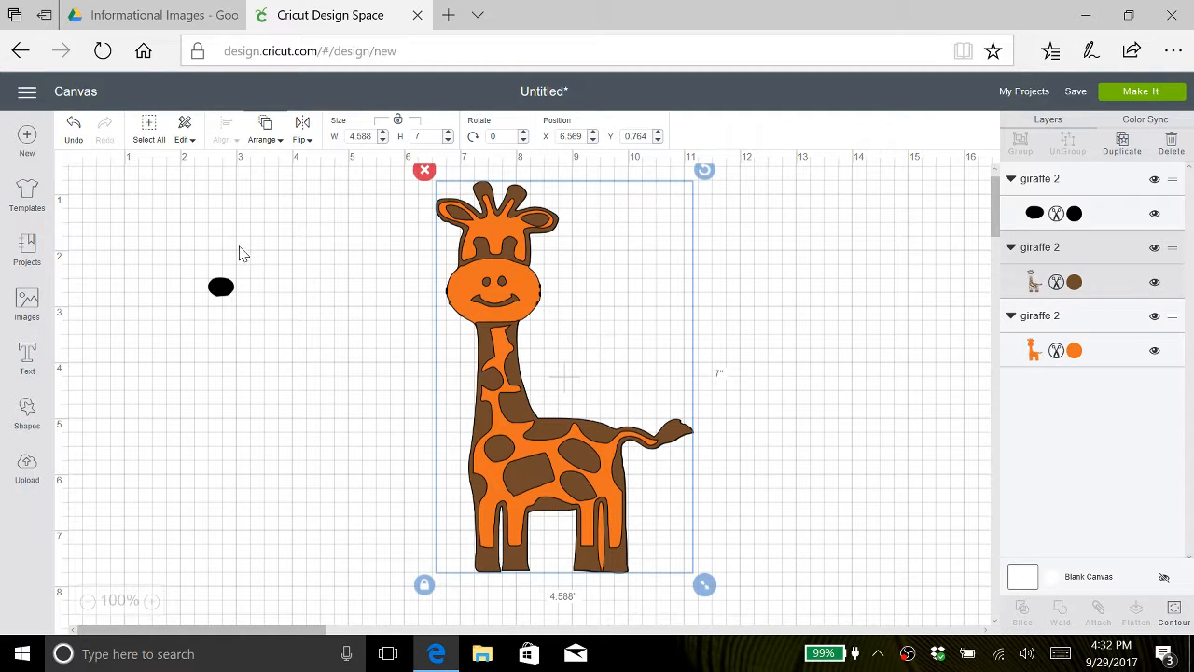
# - Enlarge the black oval proportionally to about 1.592 × 1.126 inches and change its cut color to pale yellow #F3E39C
pyautogui.click(221, 295)
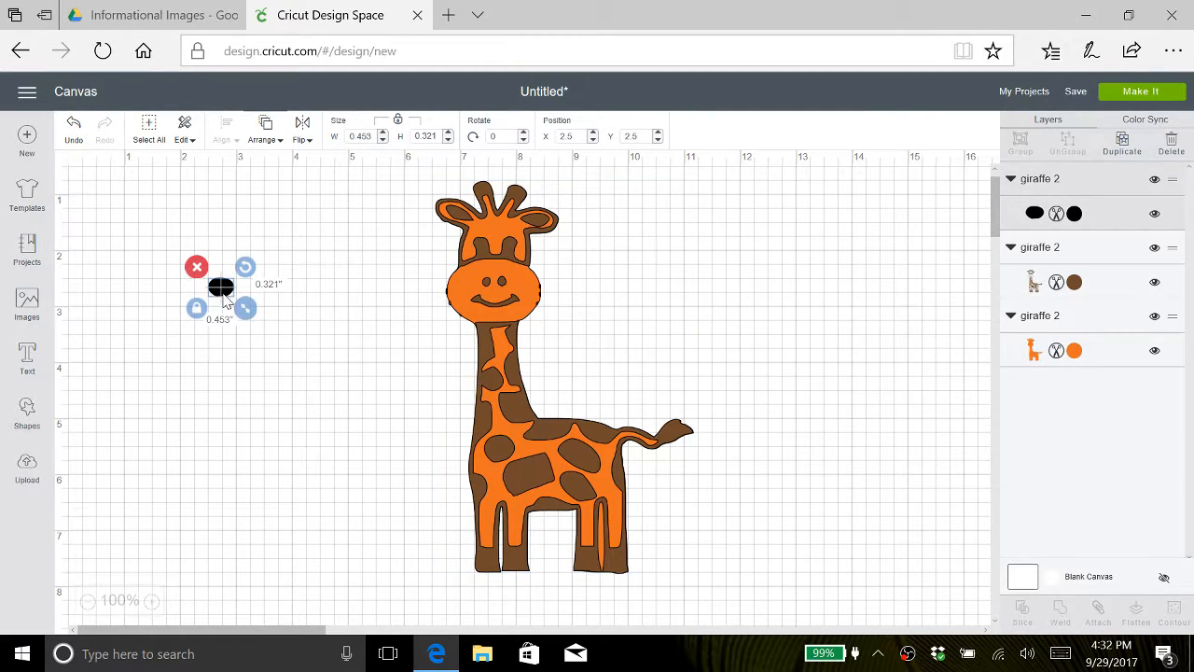
pyautogui.moveTo(243, 311); pyautogui.dragTo(310, 344)
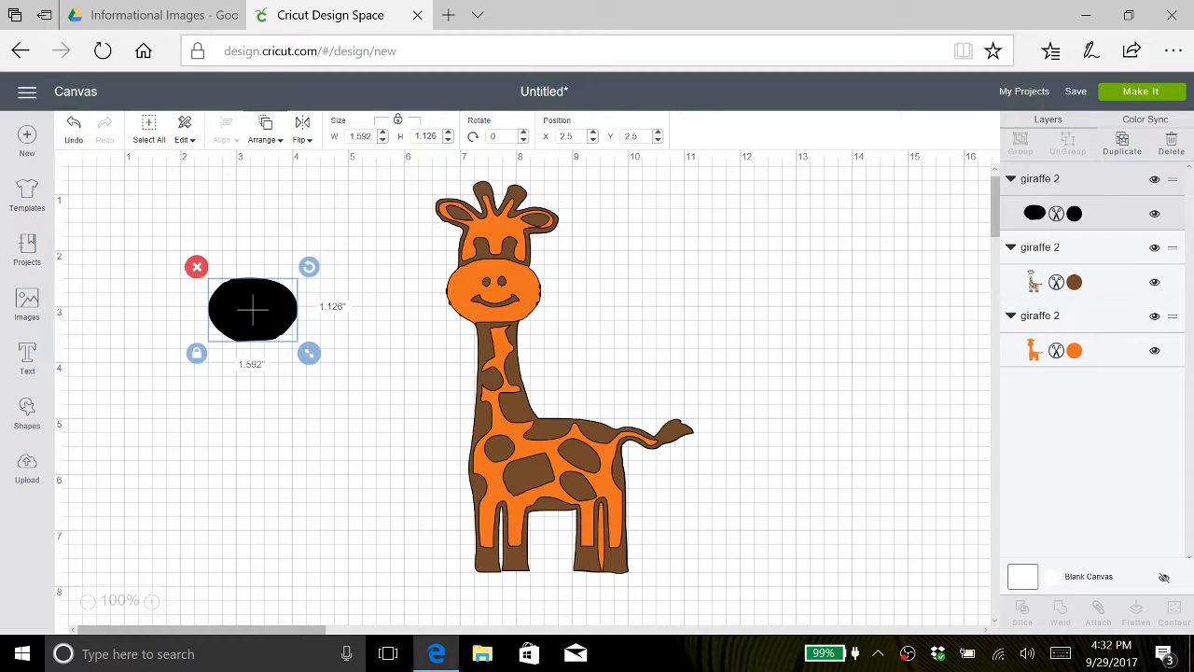
pyautogui.click(1073, 214)
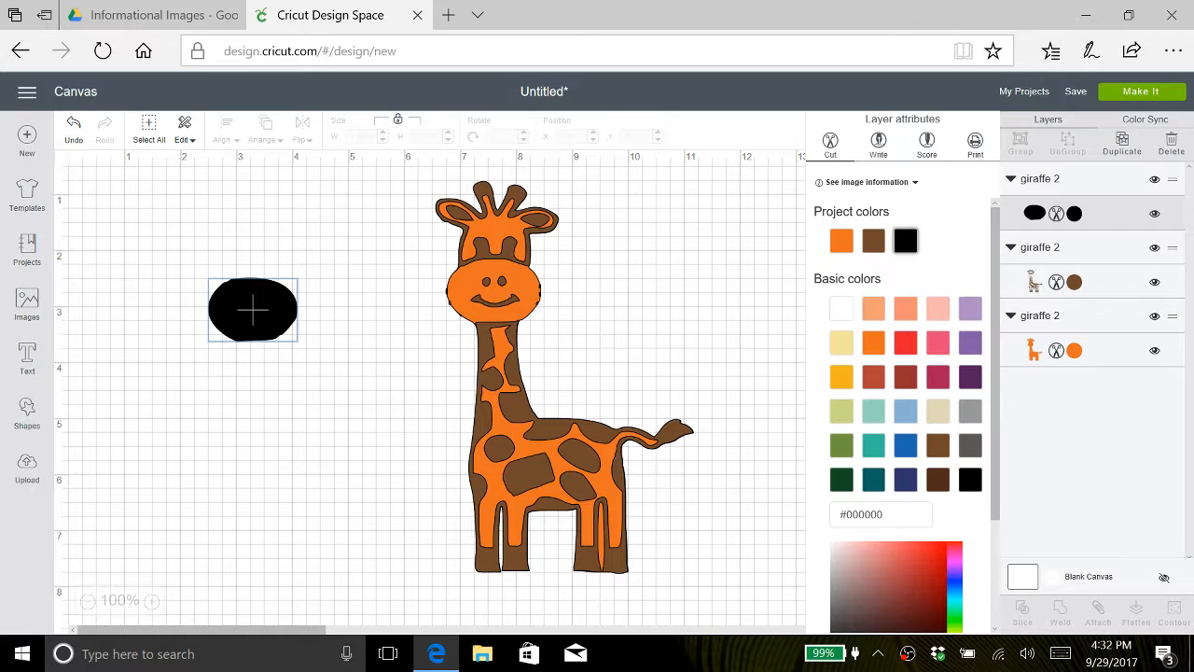
pyautogui.click(836, 348)
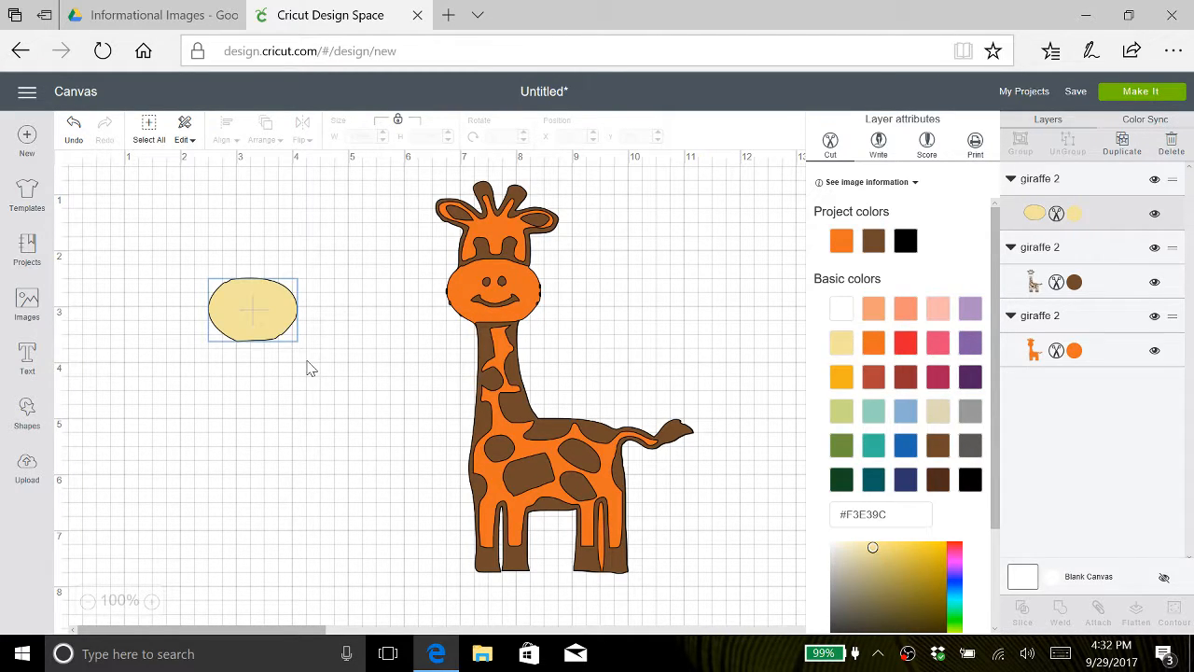
# - Place the pale yellow oval over the giraffe's muzzle and fit it at about 1.634 × 1.155 inches
pyautogui.moveTo(272, 330); pyautogui.dragTo(554, 344)
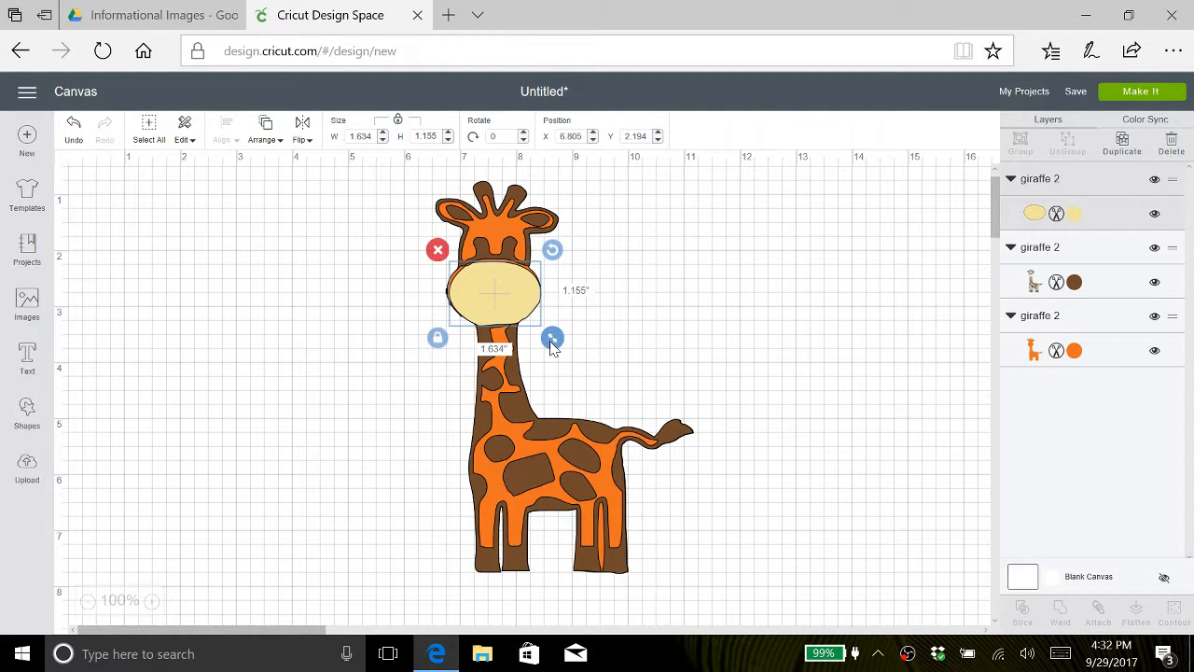
pyautogui.moveTo(512, 308); pyautogui.dragTo(511, 306)
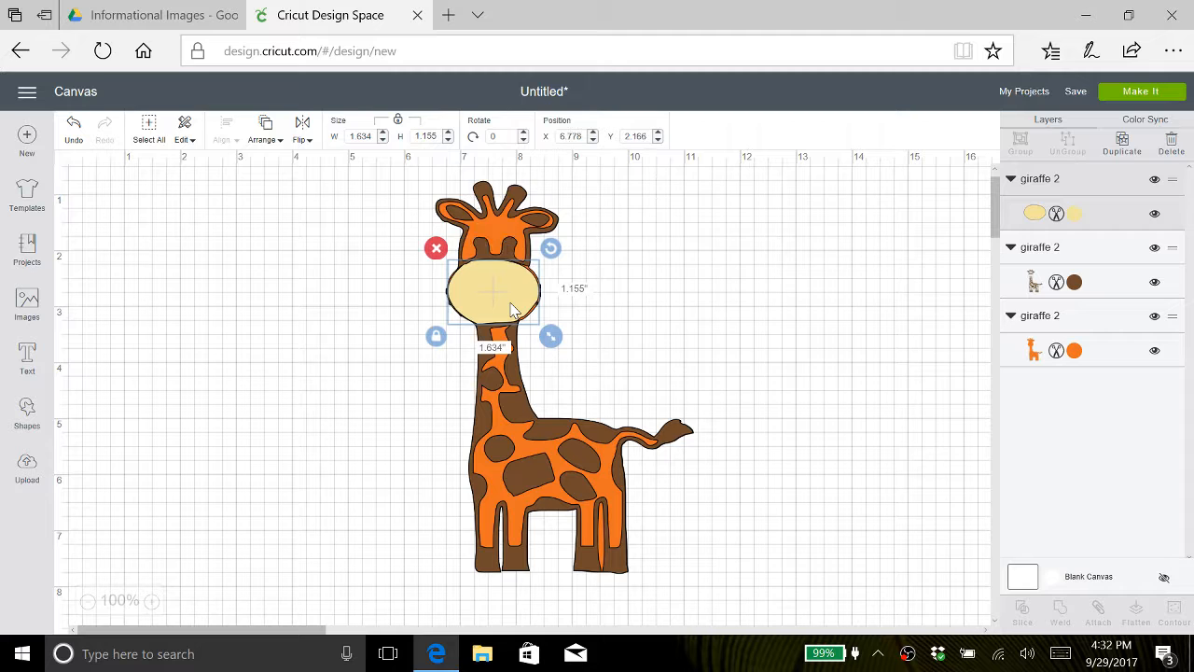
# - Bring the brown spots giraffe to the front, above the pale yellow oval, and deselect it
pyautogui.hotkey('ctrl', 'a')
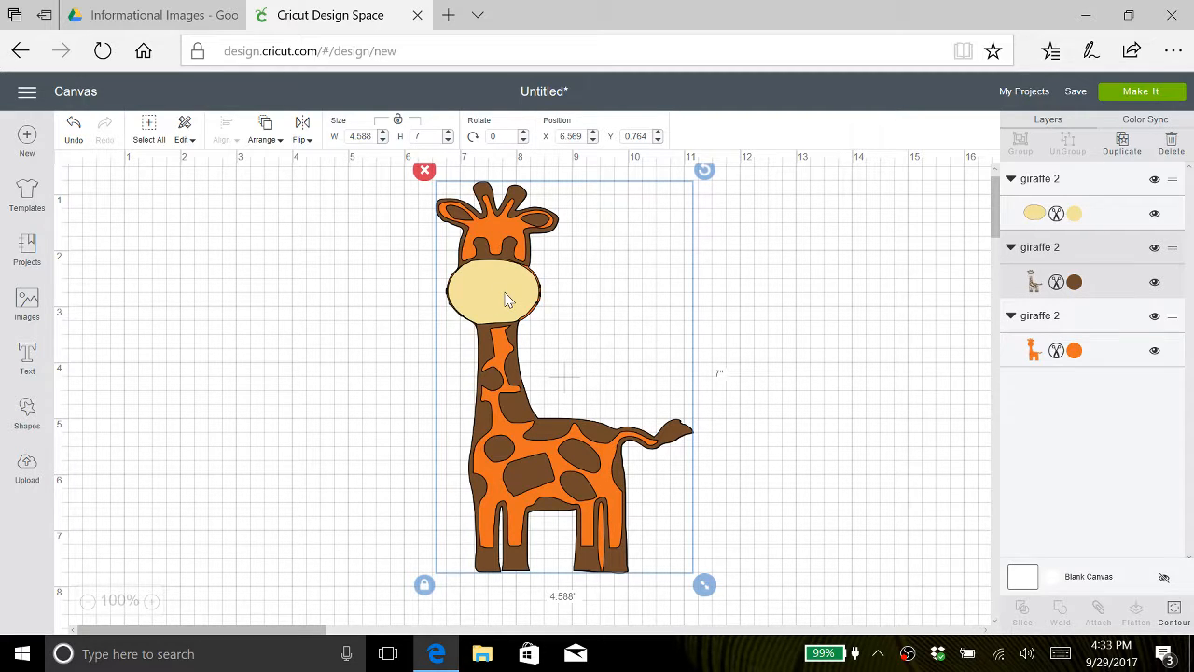
pyautogui.click(272, 141)
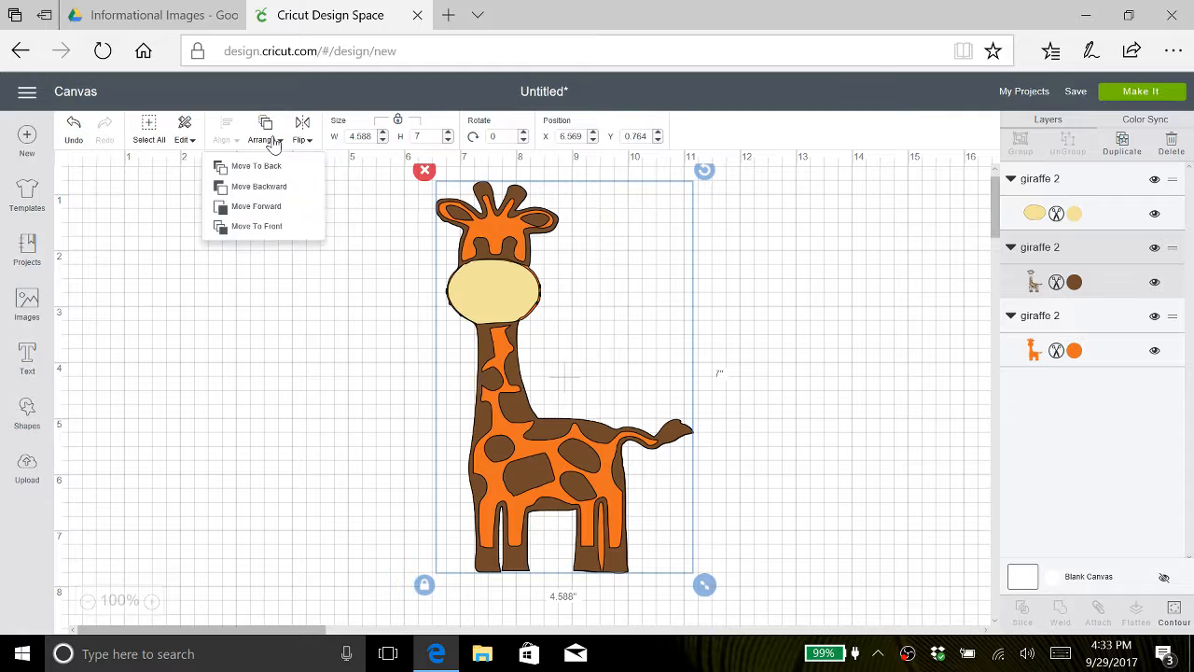
pyautogui.click(266, 187)
pyautogui.click(273, 140)
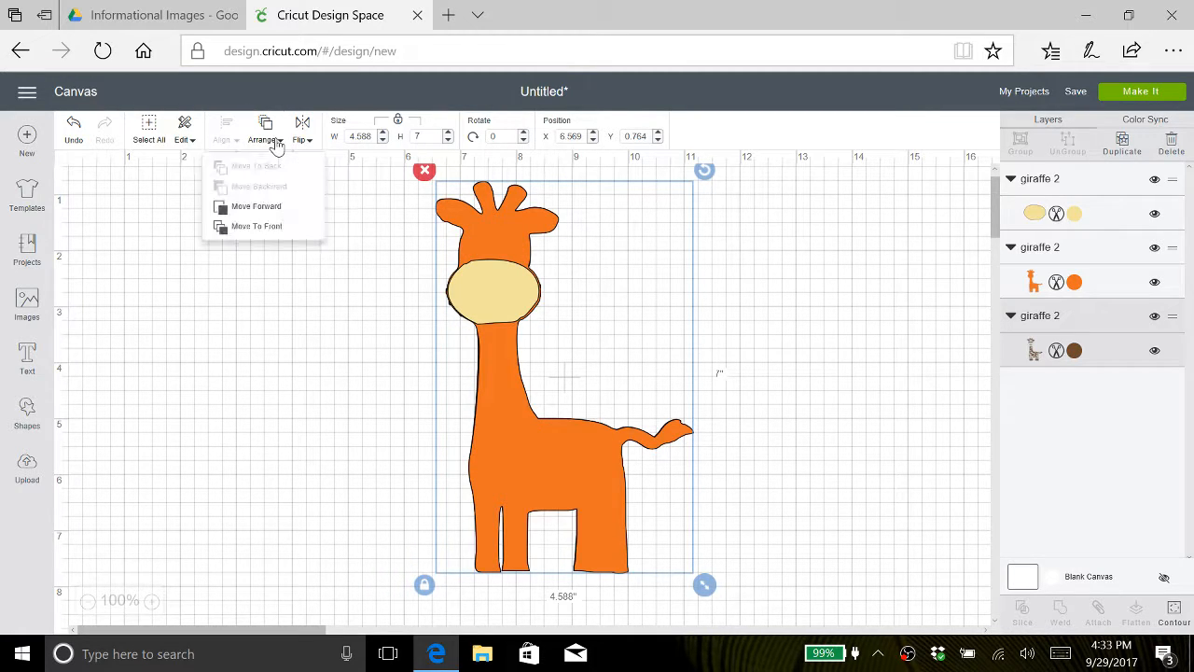
pyautogui.click(263, 227)
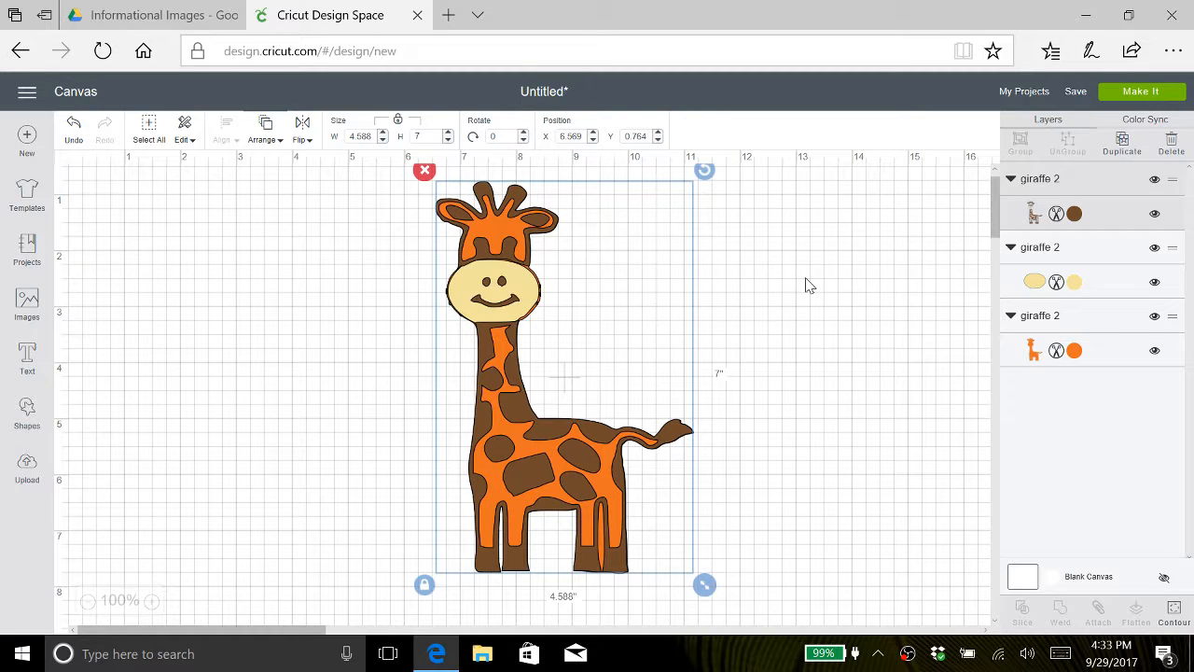
pyautogui.click(331, 309)
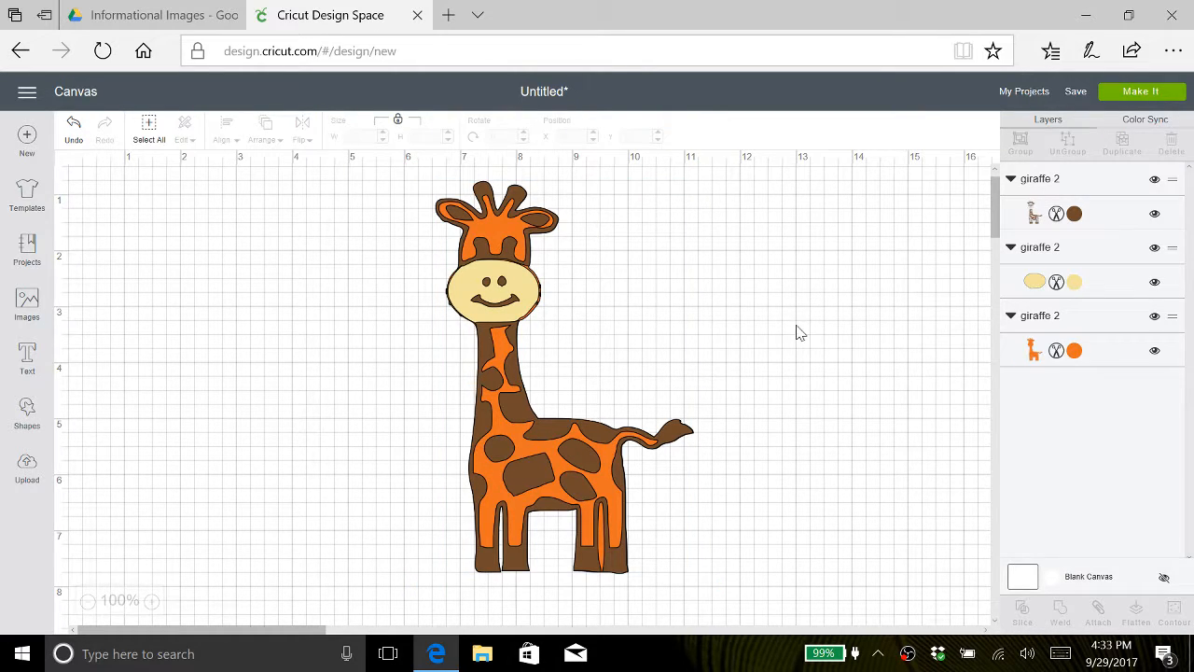
# - Group the brown, pale yellow and orange giraffe layers and move the group slightly to the right
pyautogui.moveTo(798, 331); pyautogui.dragTo(218, 221)
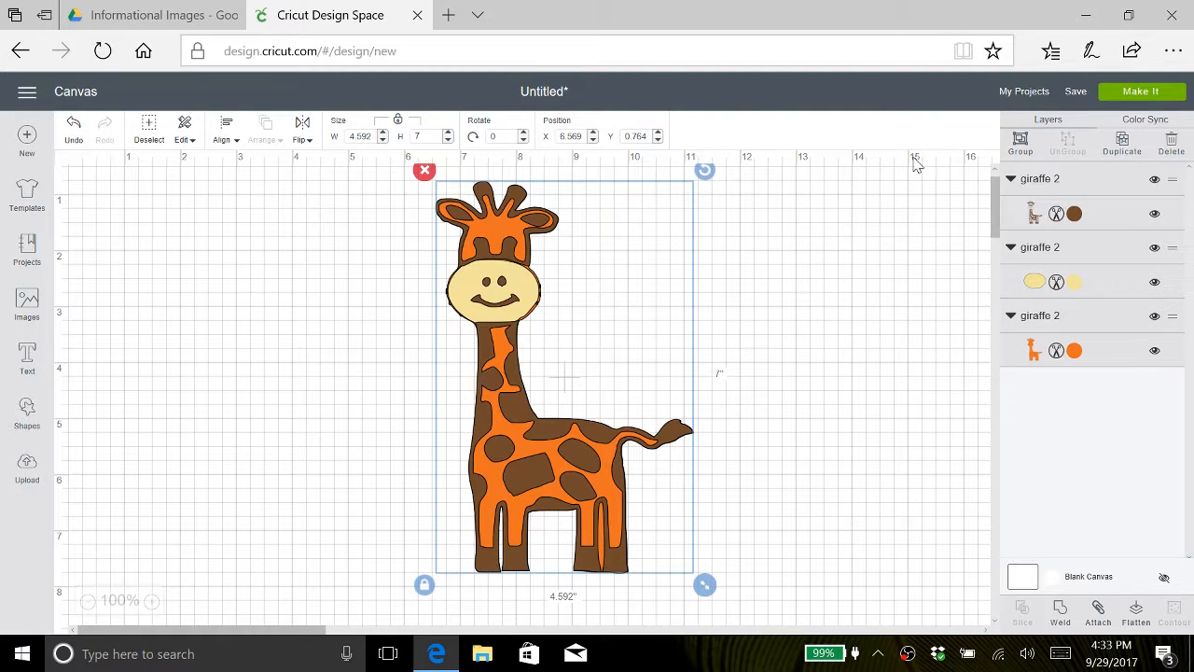
pyautogui.click(1021, 143)
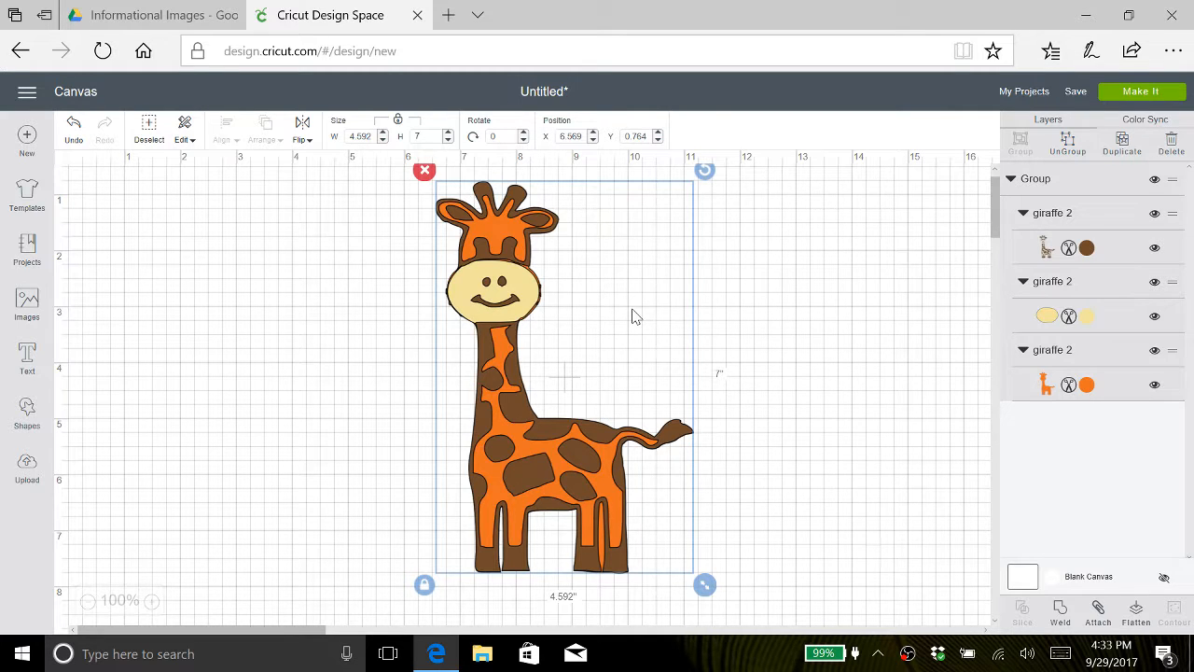
pyautogui.moveTo(632, 318); pyautogui.dragTo(660, 322)
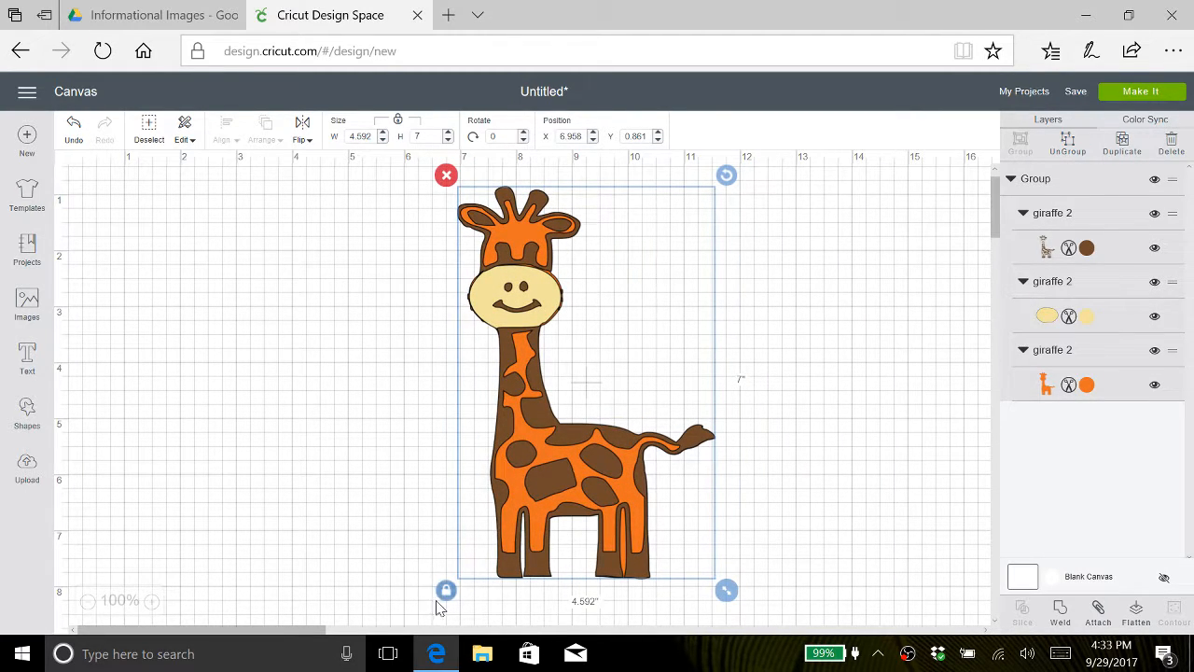
# - Add a text object to the canvas containing the person's first name in capital letters
pyautogui.click(27, 355)
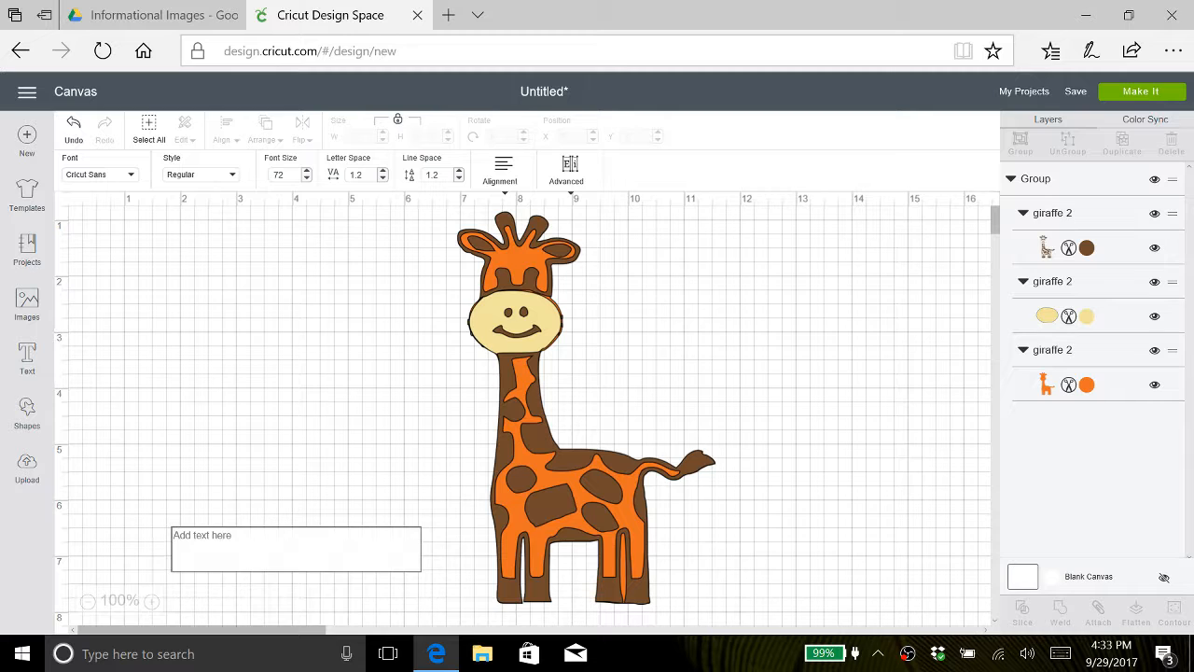
pyautogui.write('R')
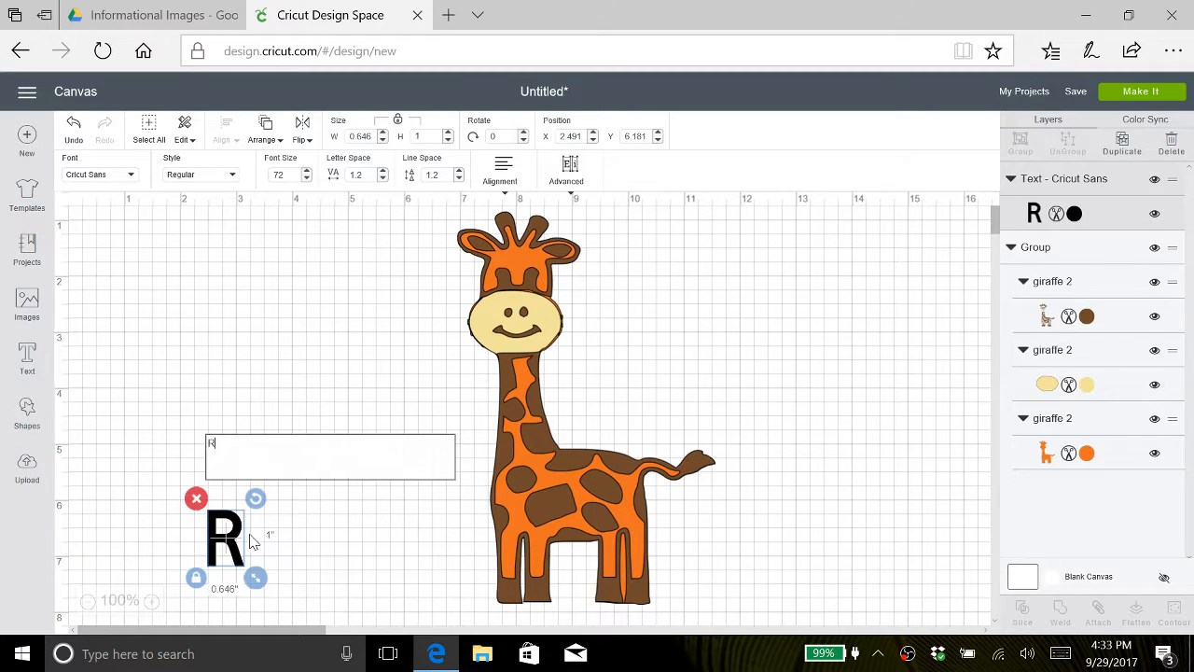
pyautogui.write('EE')
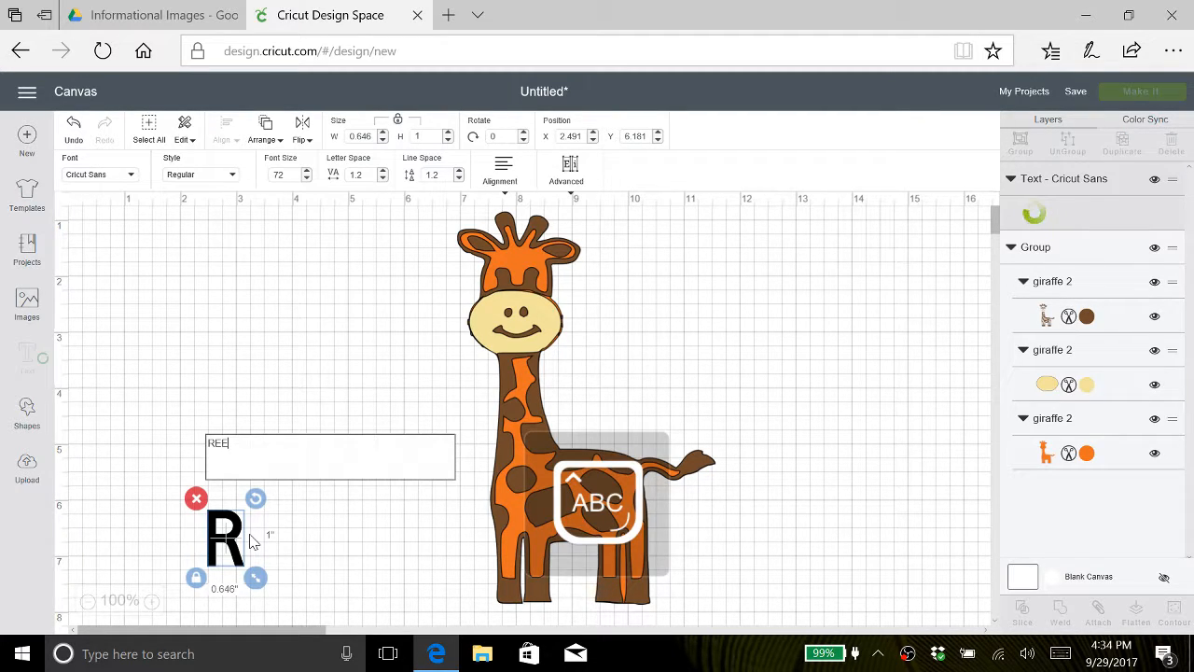
pyautogui.write('D')
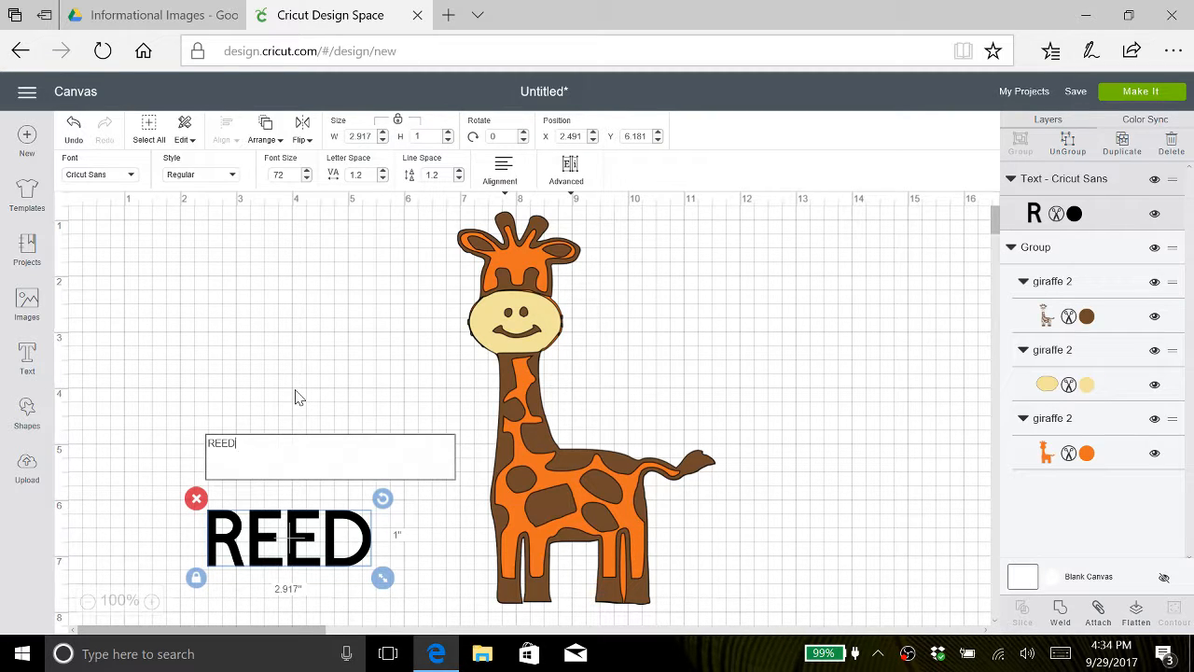
# - Move the name text higher beside the giraffe and try the fonts Pendry Script Std and 3 Birds Life's A Party on it
pyautogui.moveTo(315, 551); pyautogui.dragTo(322, 388)
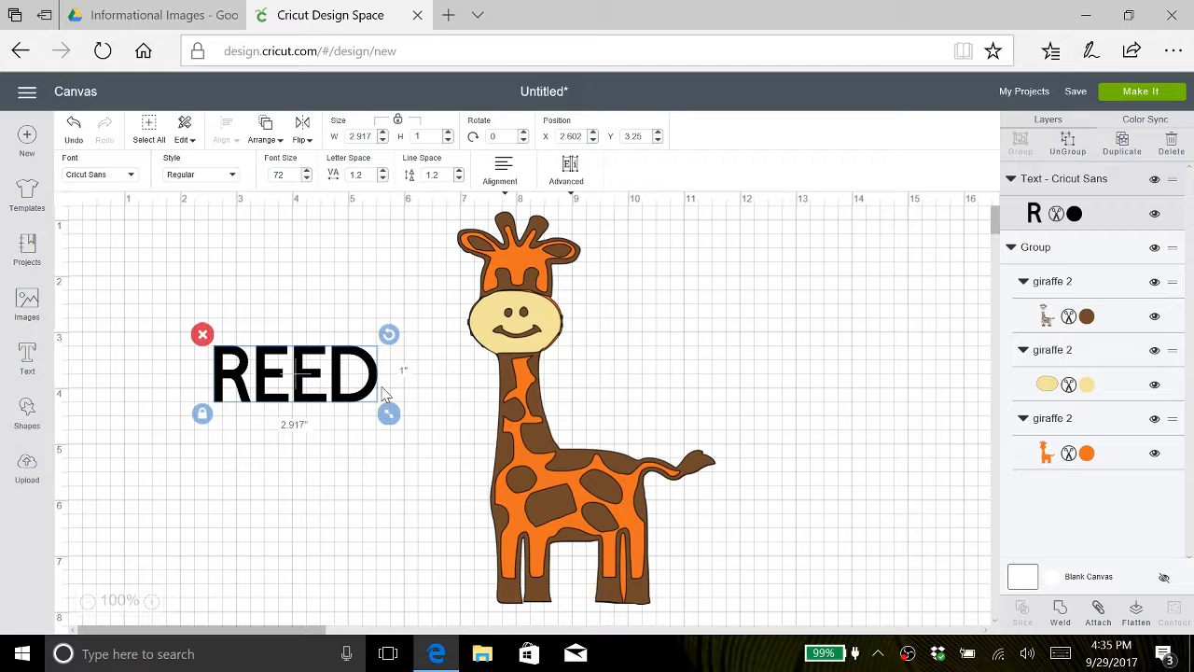
pyautogui.click(129, 177)
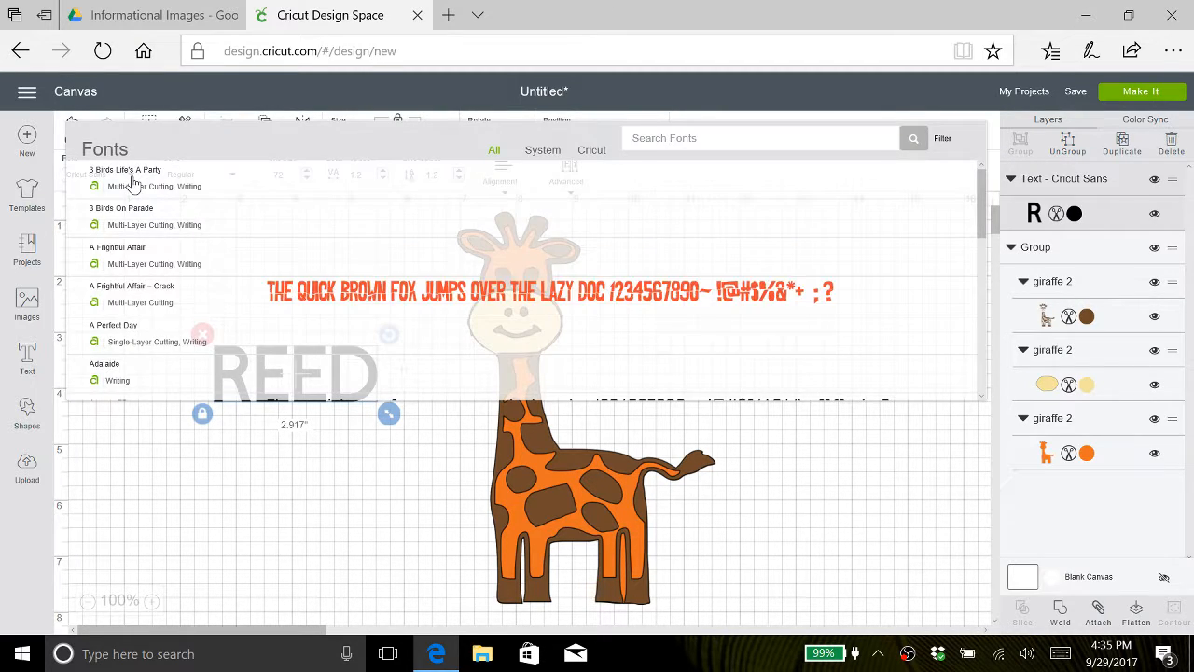
pyautogui.scroll(-3, 308, 257)
pyautogui.scroll(-5, 308, 257)
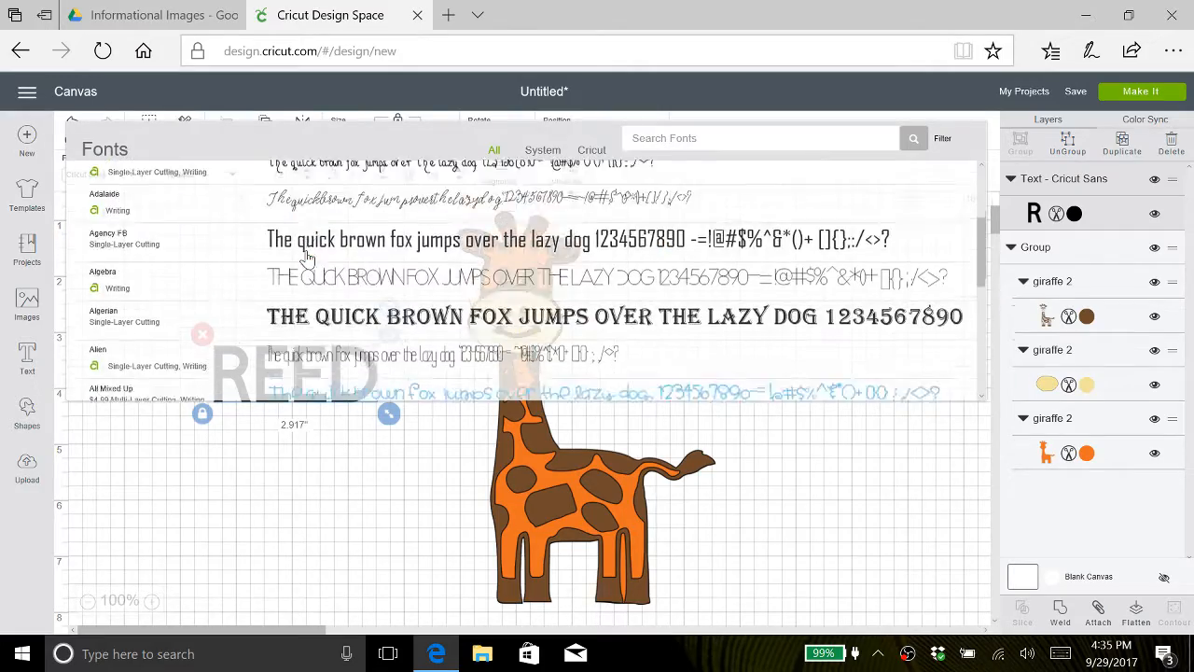
pyautogui.scroll(-6, 308, 258)
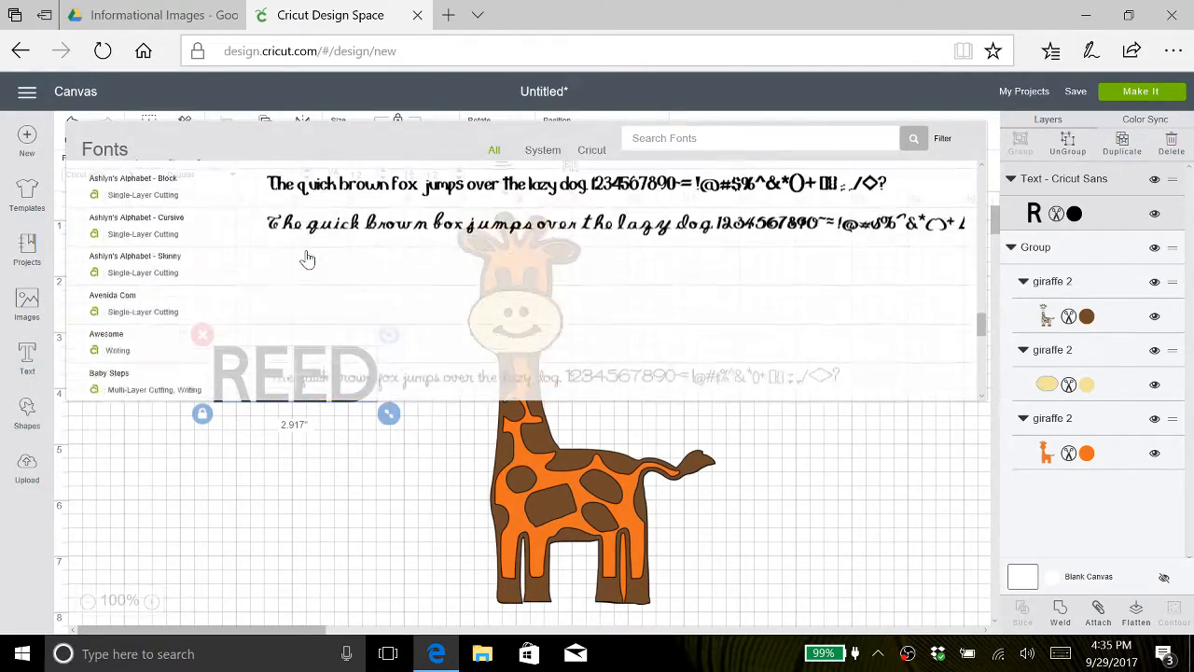
pyautogui.scroll(-1, 308, 258)
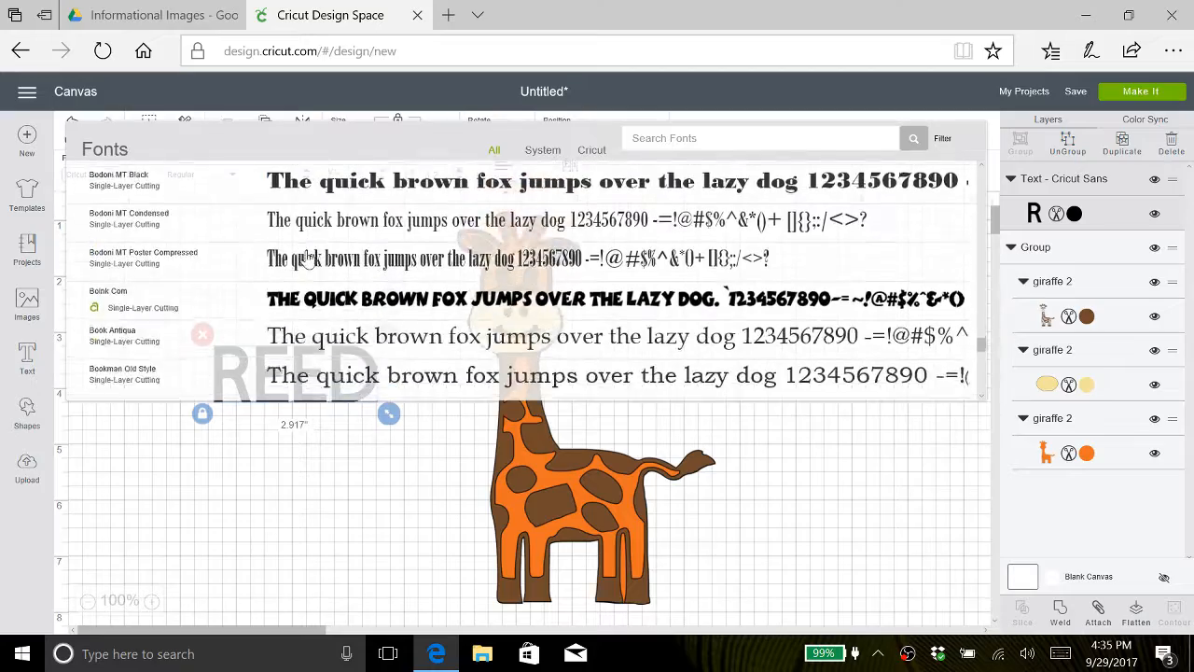
pyautogui.scroll(-4, 308, 258)
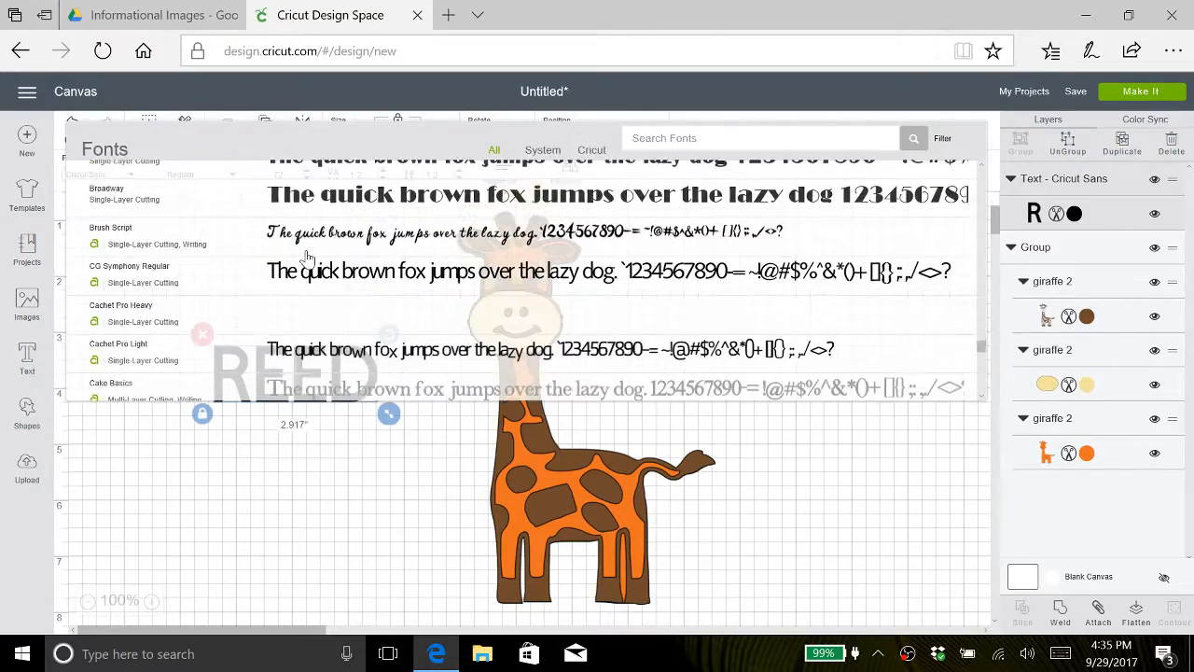
pyautogui.scroll(-10, 308, 259)
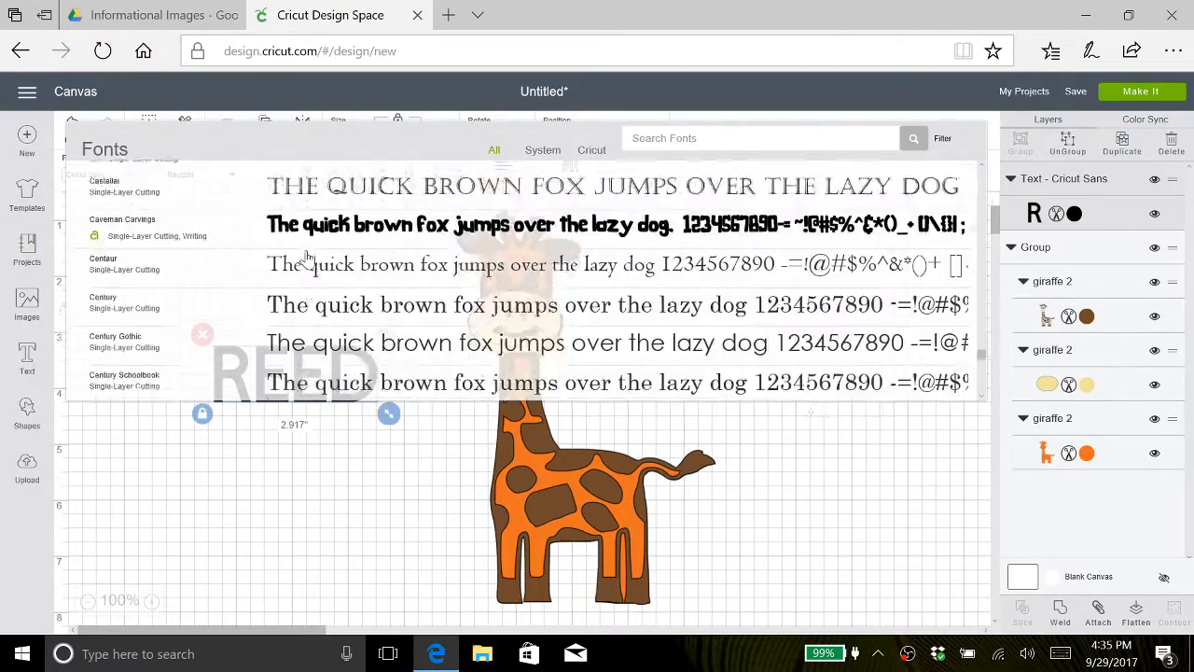
pyautogui.scroll(-15, 308, 258)
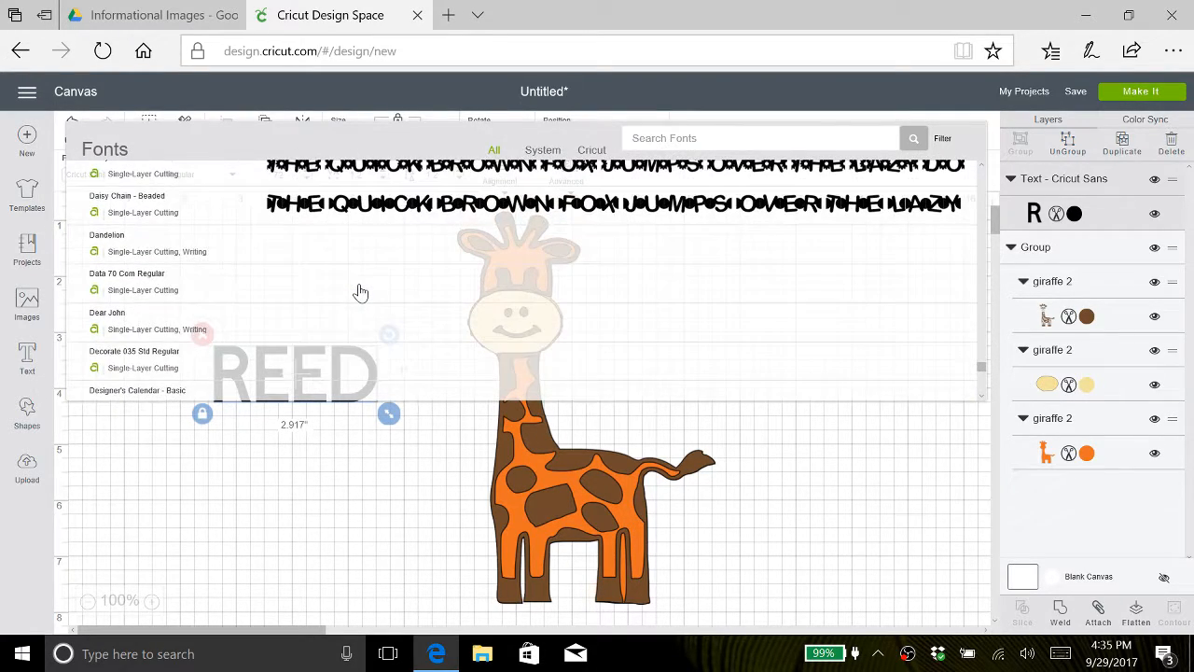
pyautogui.scroll(-3, 360, 292)
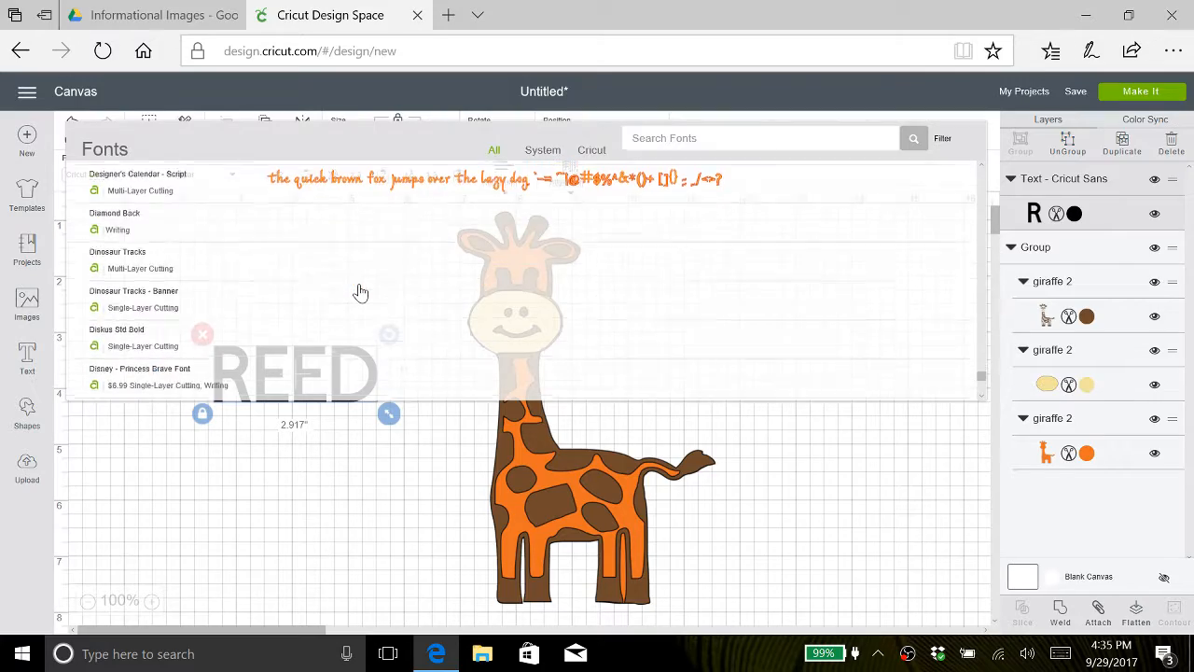
pyautogui.scroll(-6, 360, 292)
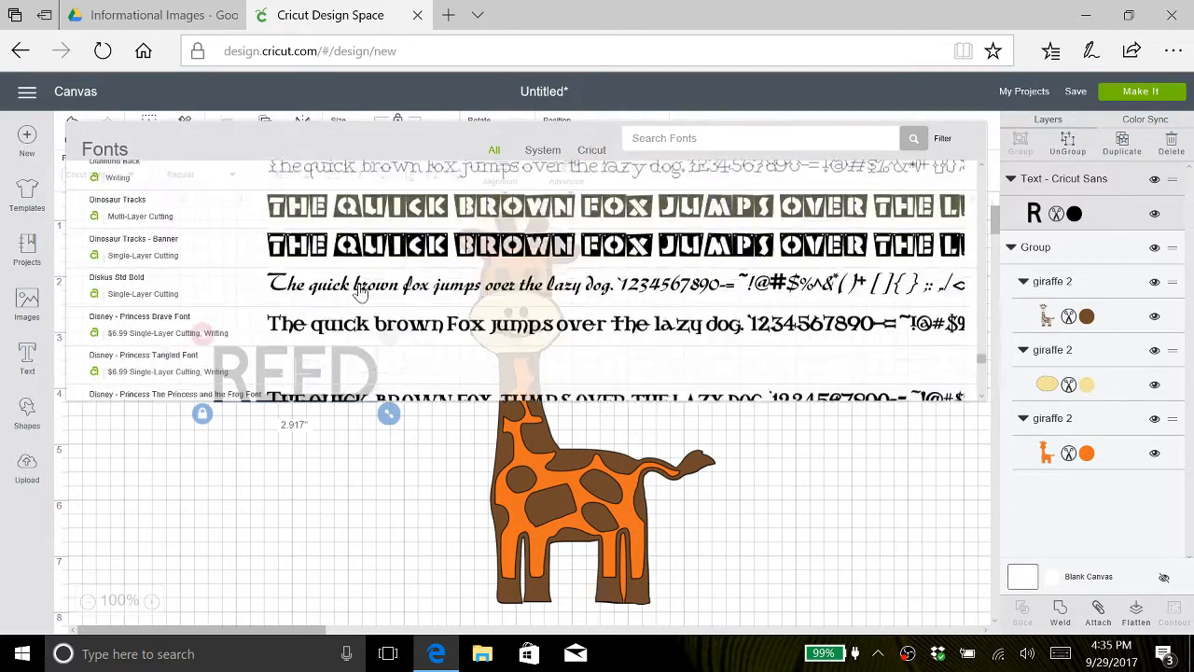
pyautogui.scroll(-3, 360, 292)
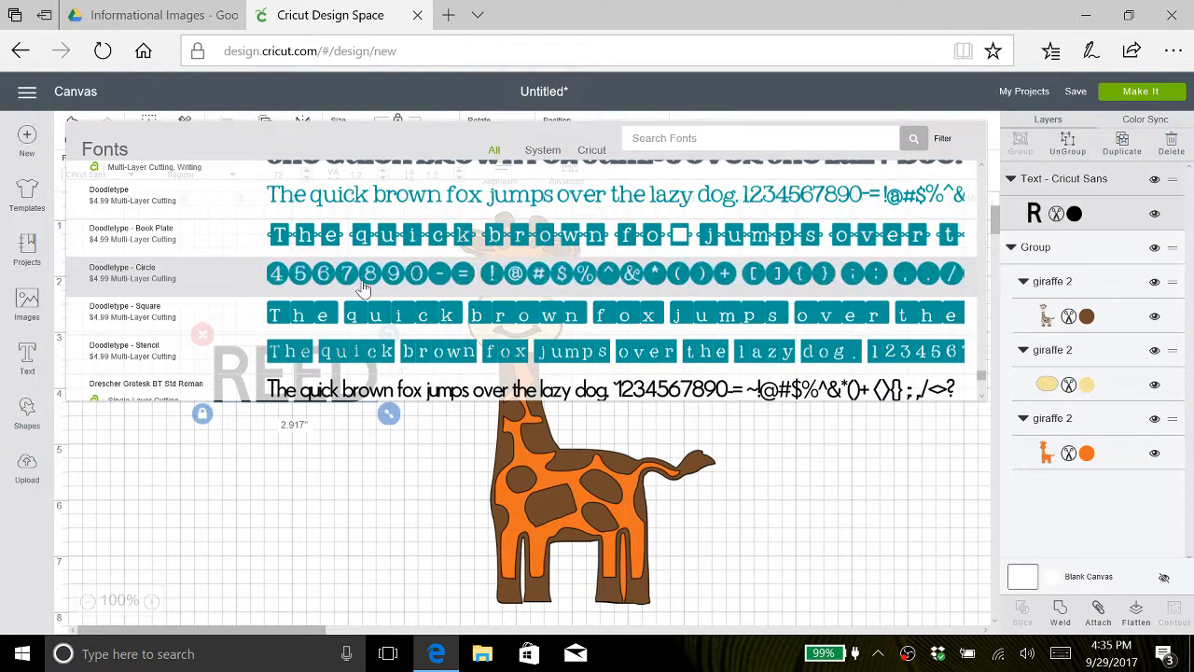
pyautogui.scroll(-1, 364, 289)
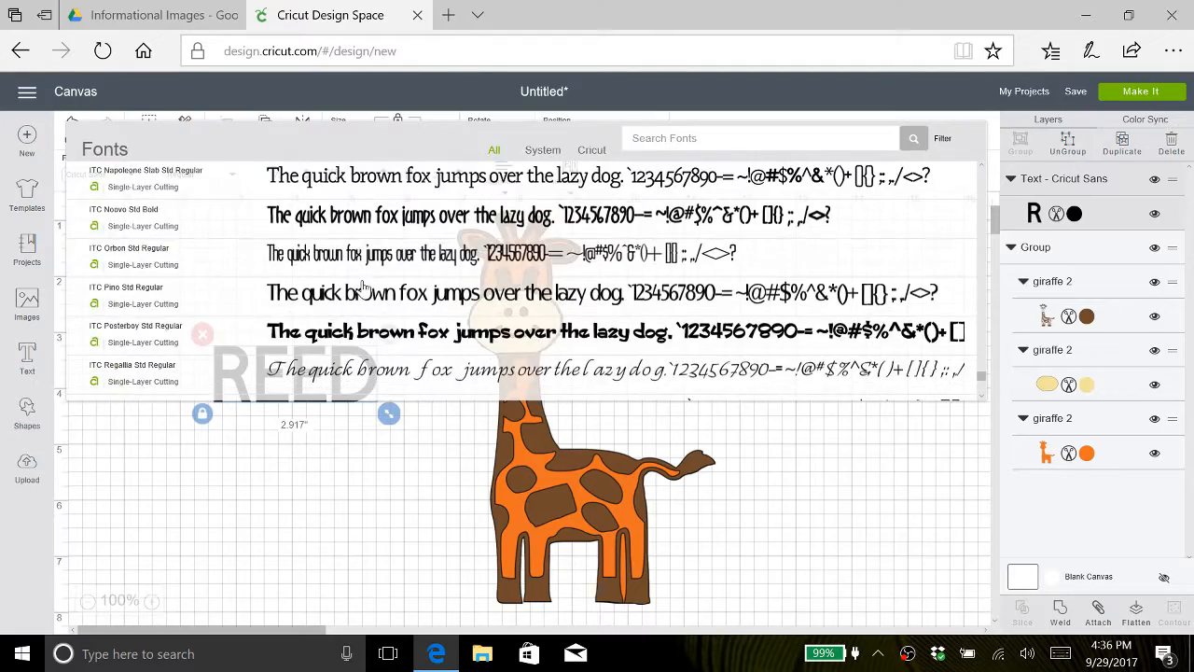
pyautogui.scroll(-6, 362, 287)
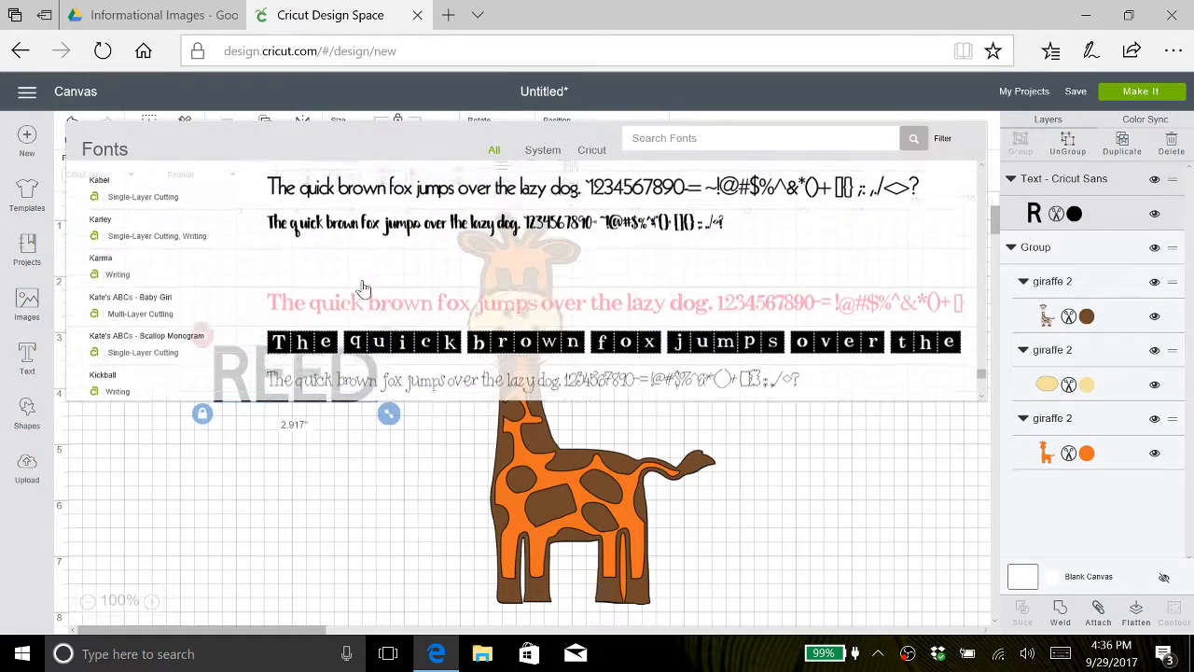
pyautogui.scroll(-5, 364, 286)
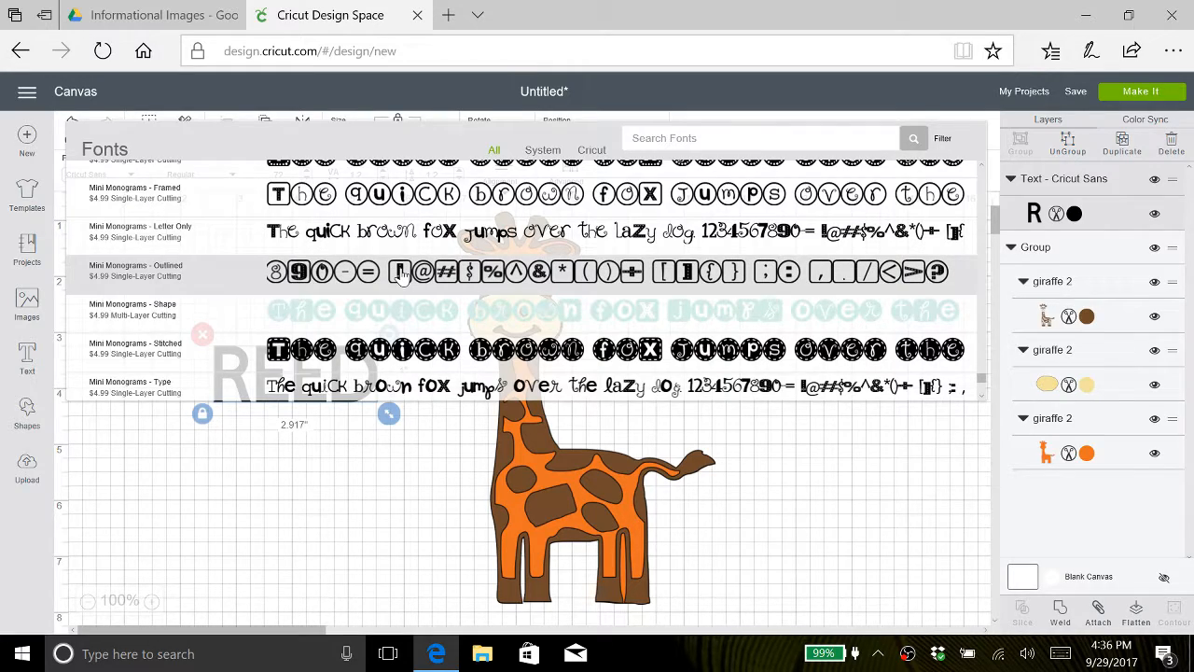
pyautogui.scroll(-2, 401, 273)
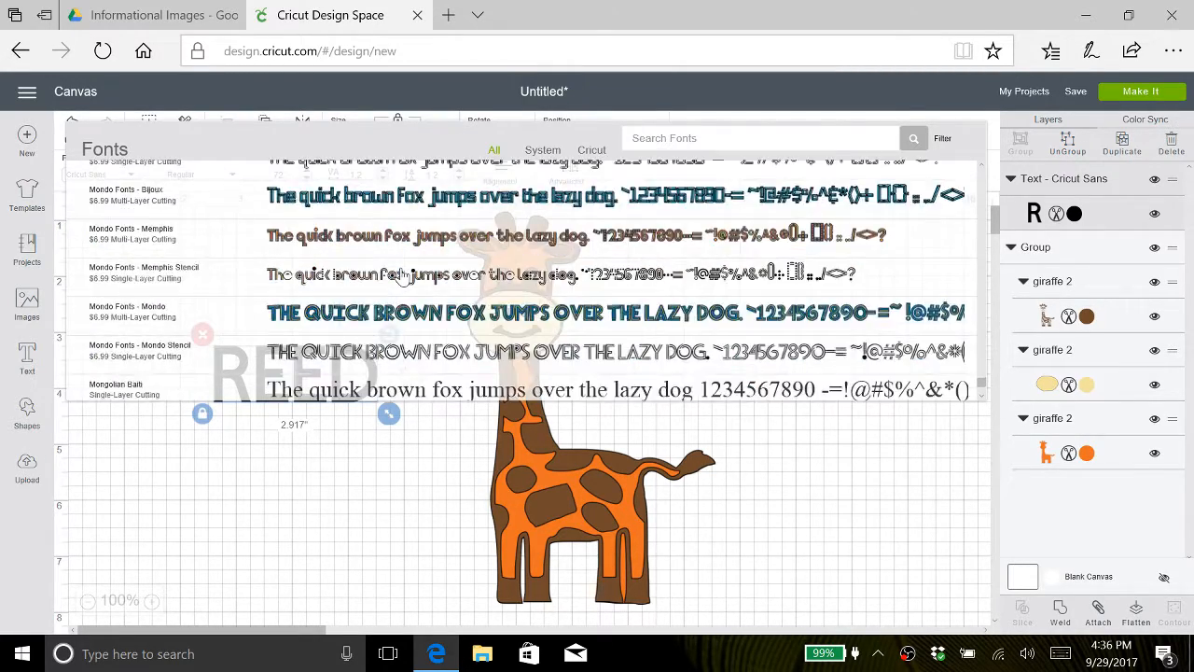
pyautogui.scroll(-6, 402, 273)
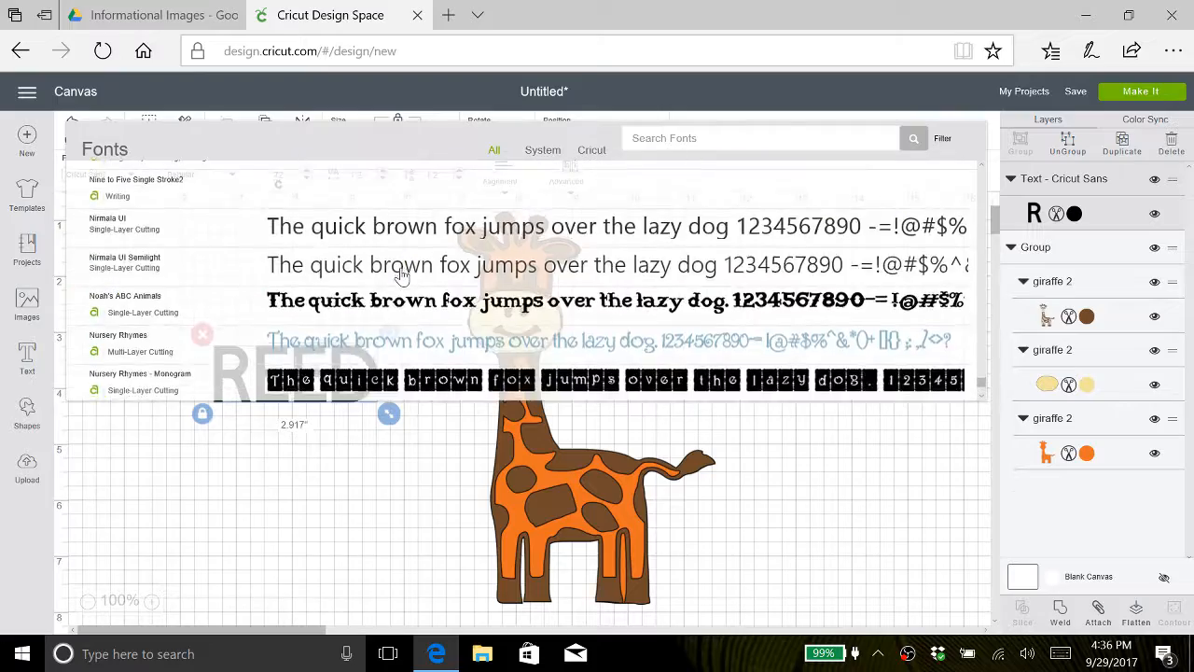
pyautogui.scroll(-5, 401, 274)
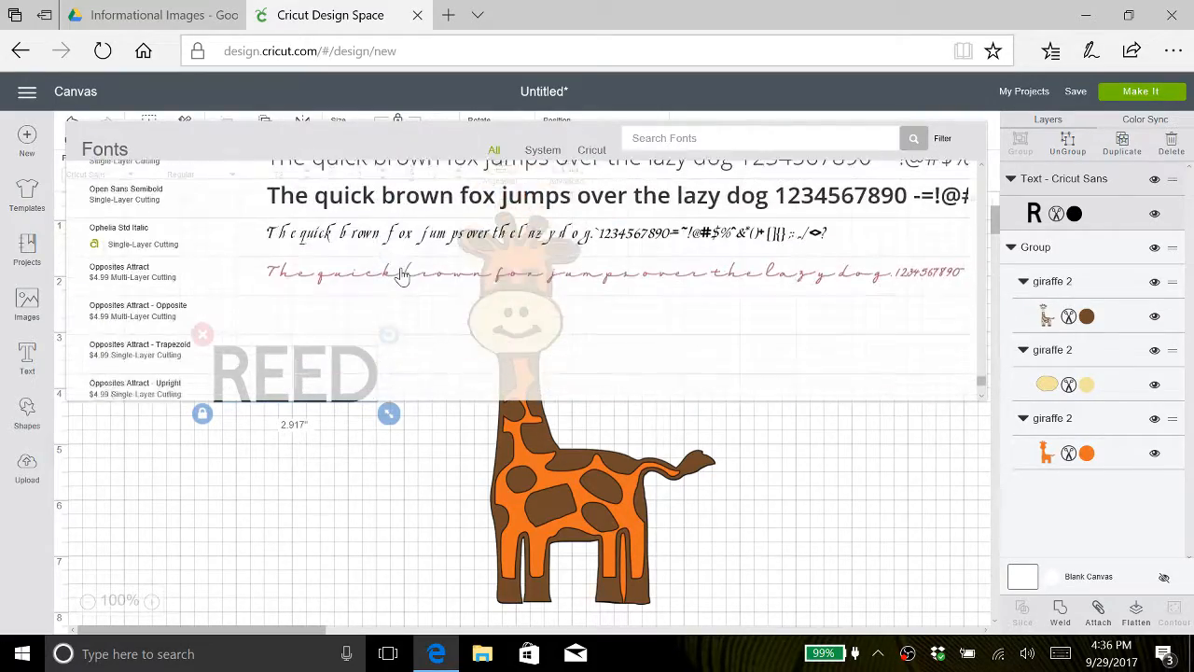
pyautogui.scroll(-1, 401, 274)
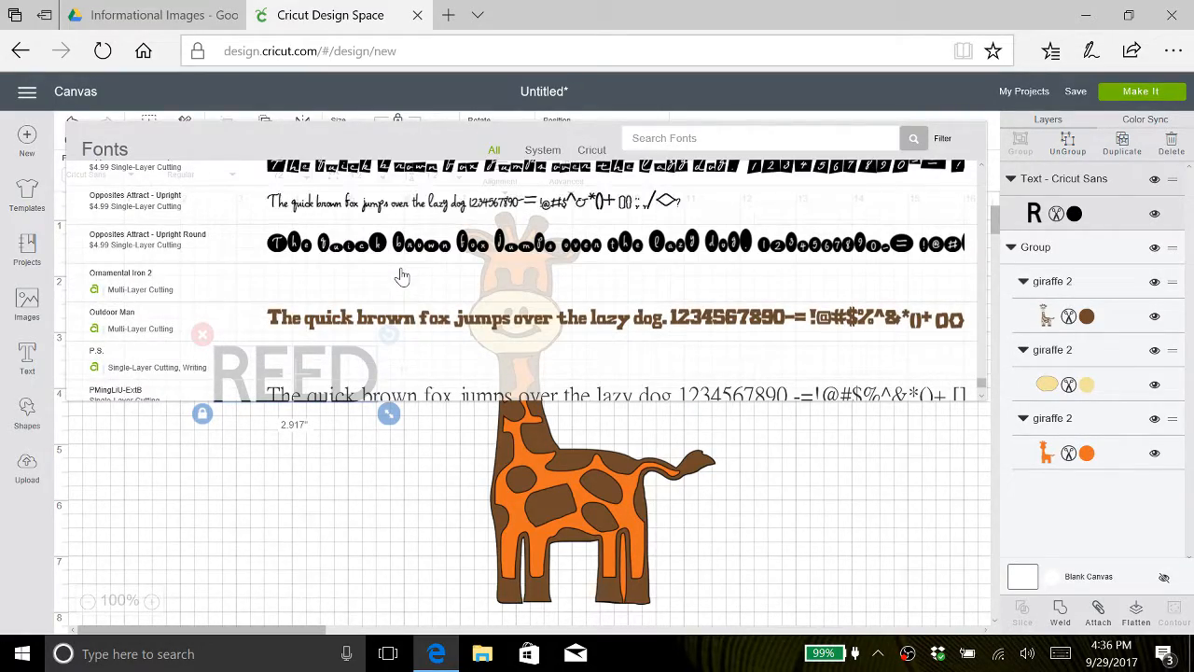
pyautogui.scroll(2, 401, 273)
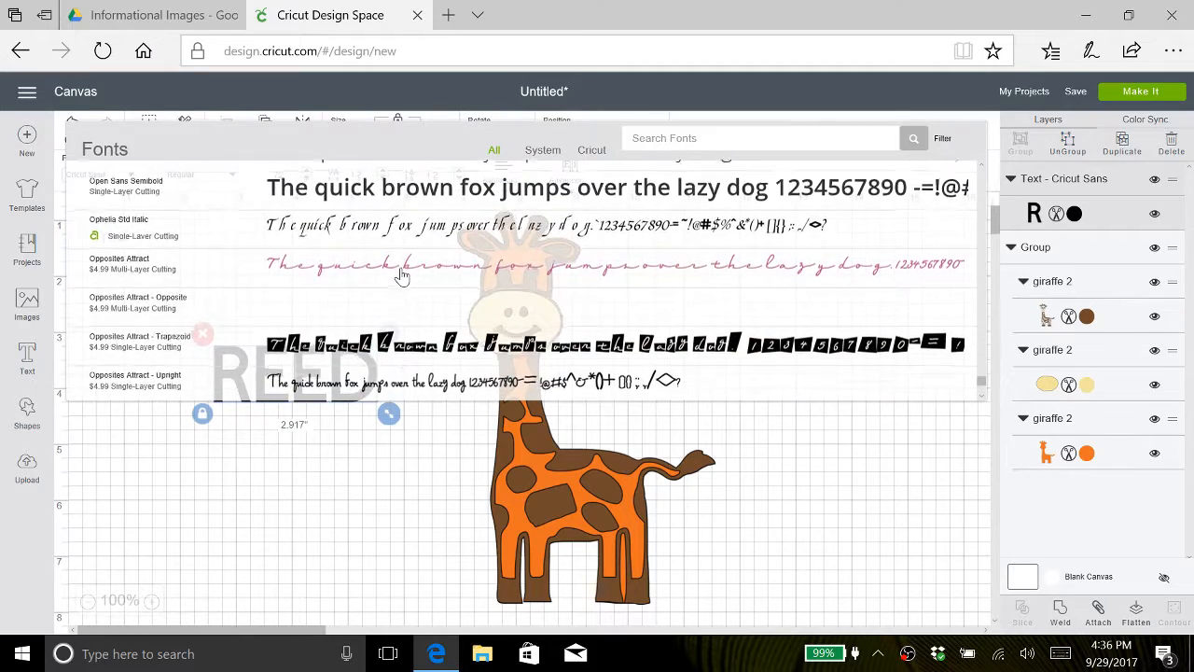
pyautogui.scroll(-6, 401, 273)
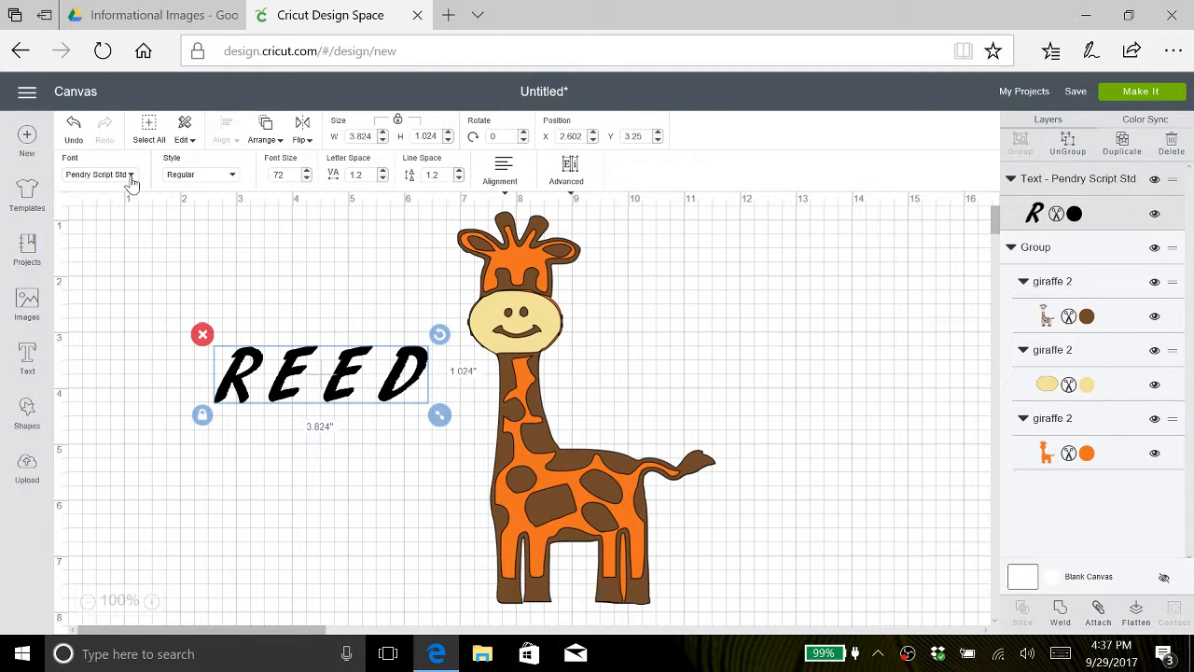
pyautogui.press('Up')
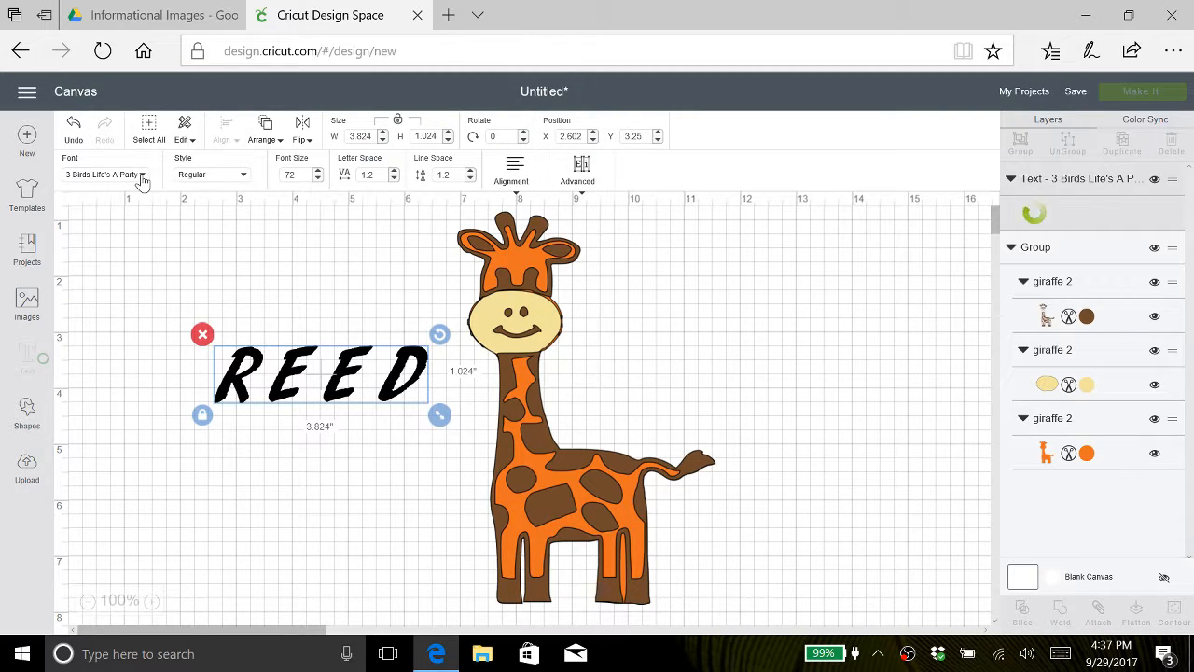
# - Set the font of the name text to Cricut Alphabet - Circle
pyautogui.click(142, 177)
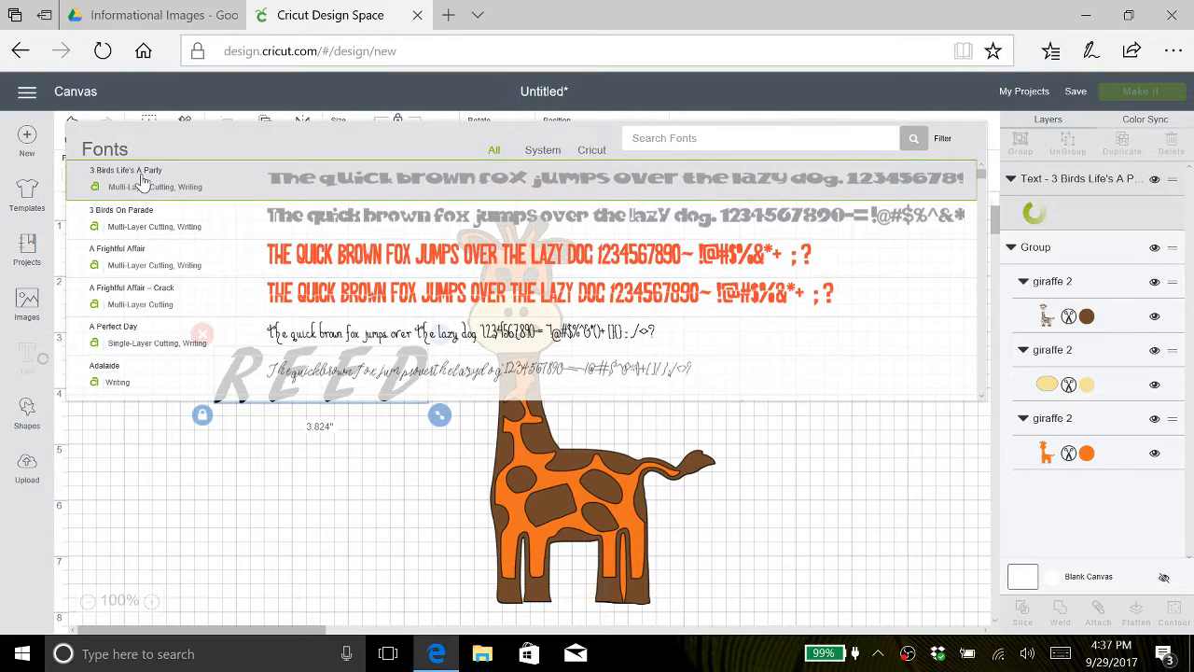
pyautogui.scroll(-5, 227, 290)
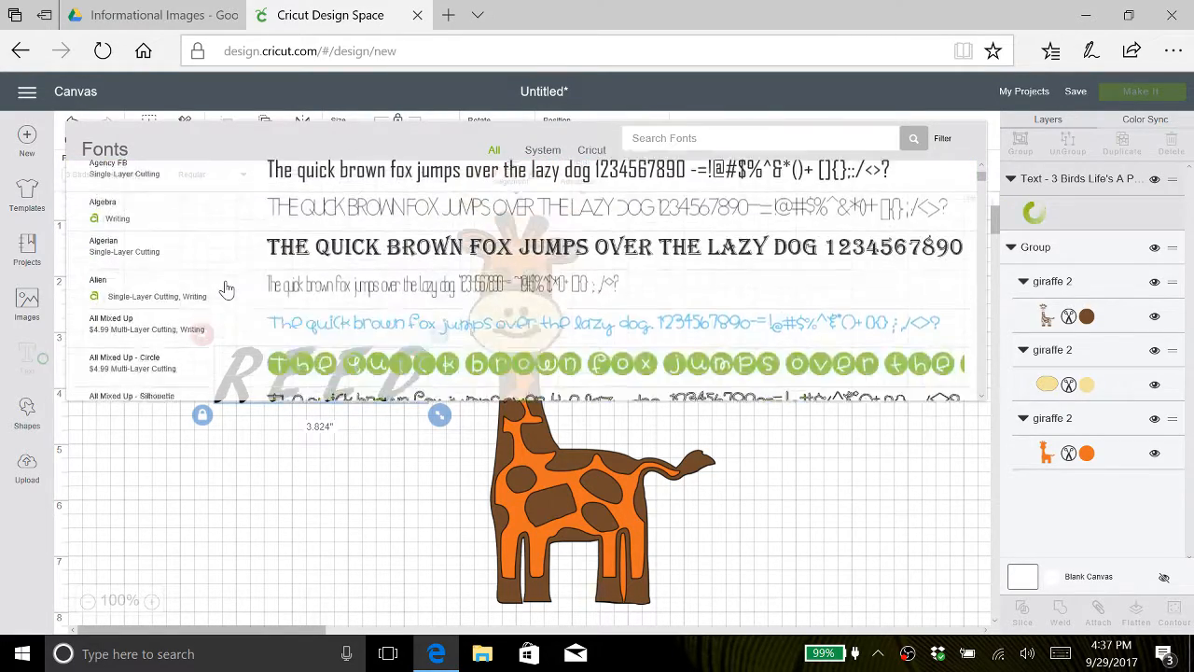
pyautogui.scroll(-5, 227, 290)
pyautogui.scroll(2, 227, 285)
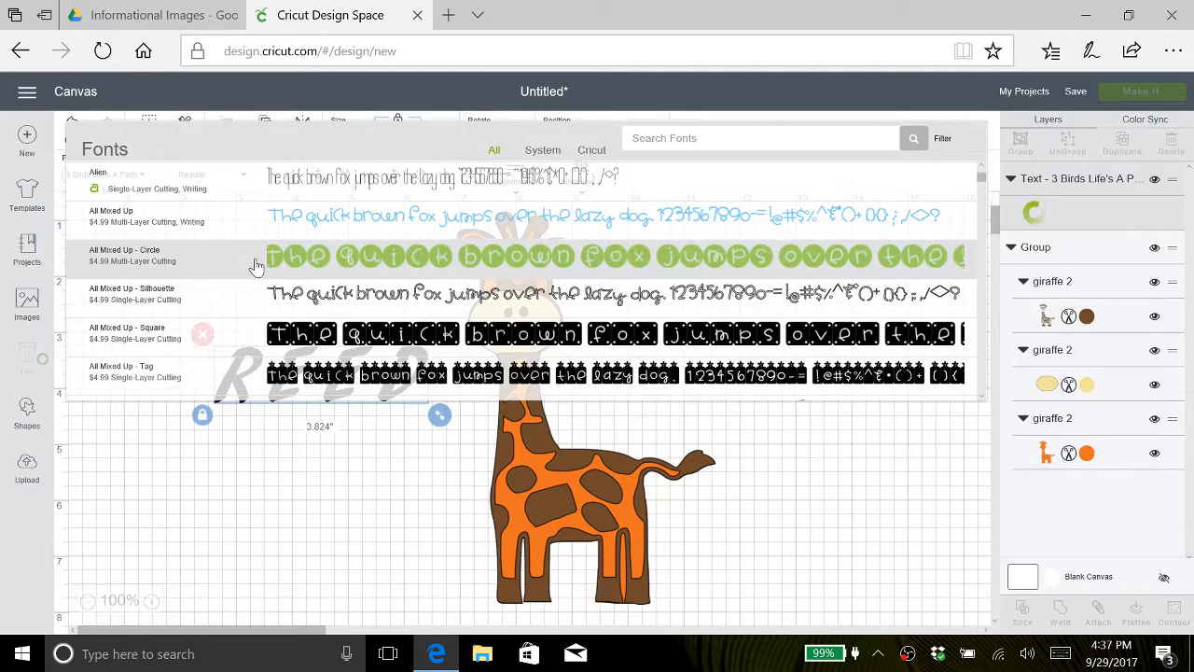
pyautogui.scroll(-3, 257, 266)
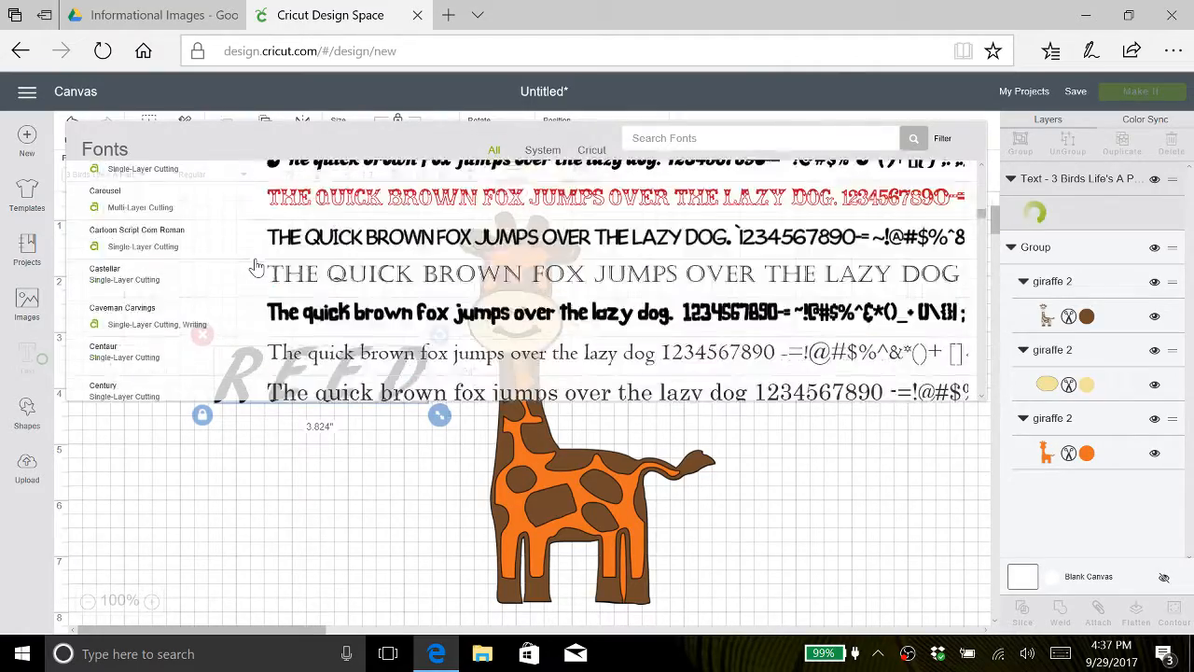
pyautogui.scroll(-5, 257, 268)
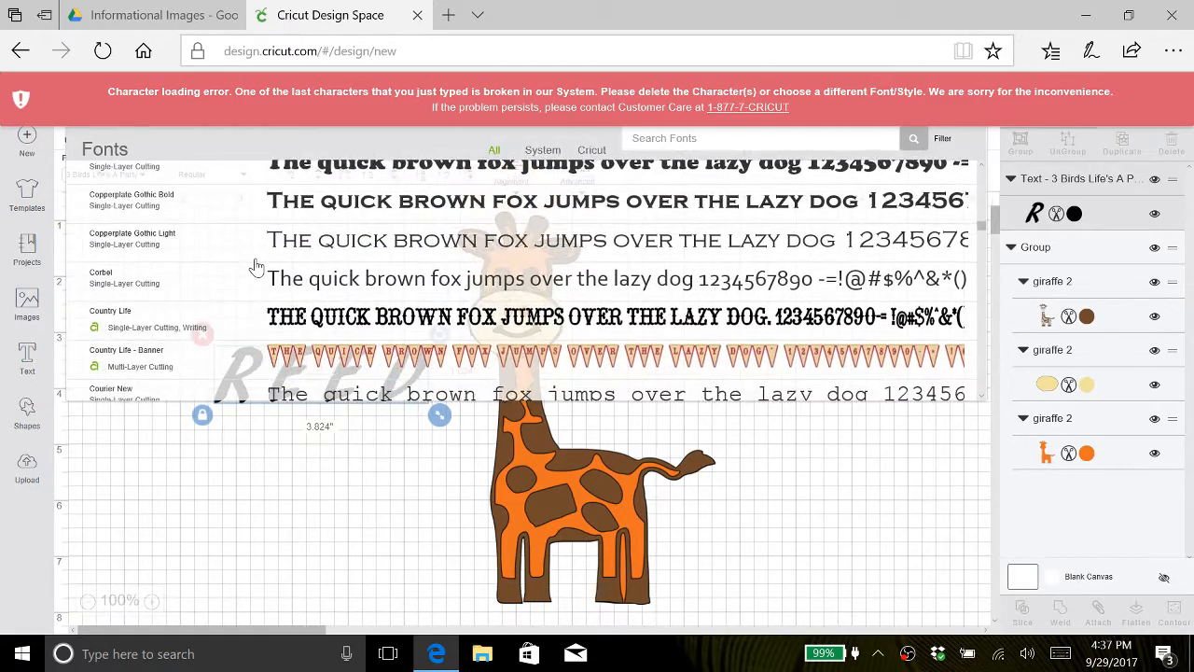
pyautogui.scroll(-1, 257, 267)
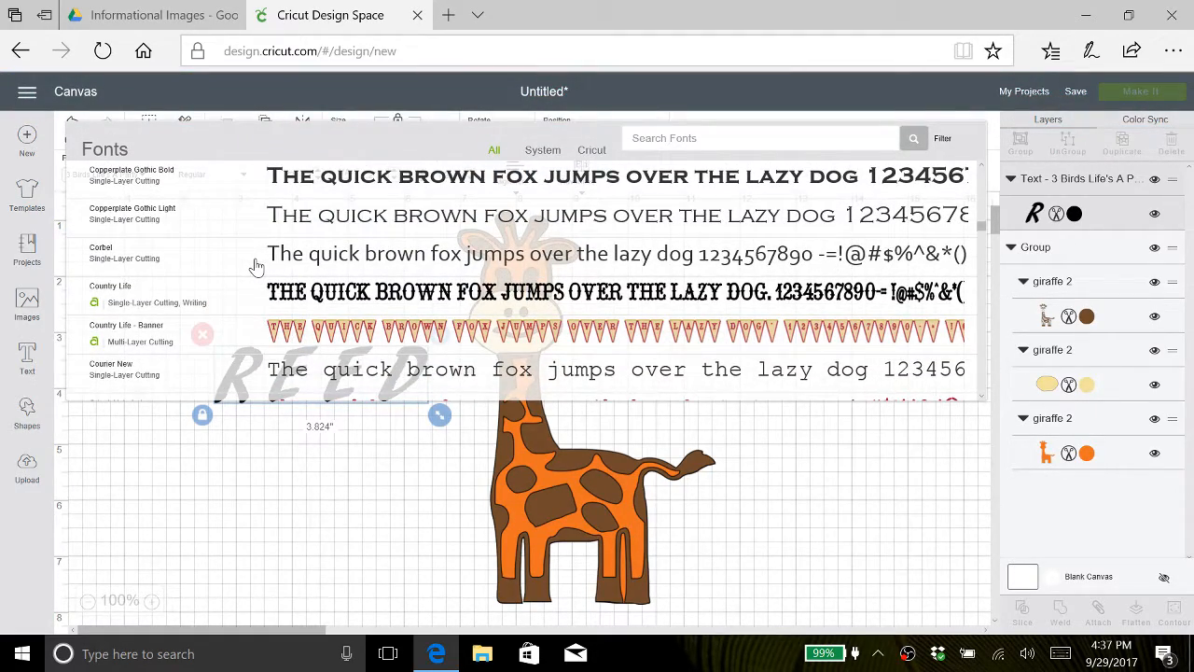
pyautogui.scroll(-4, 257, 268)
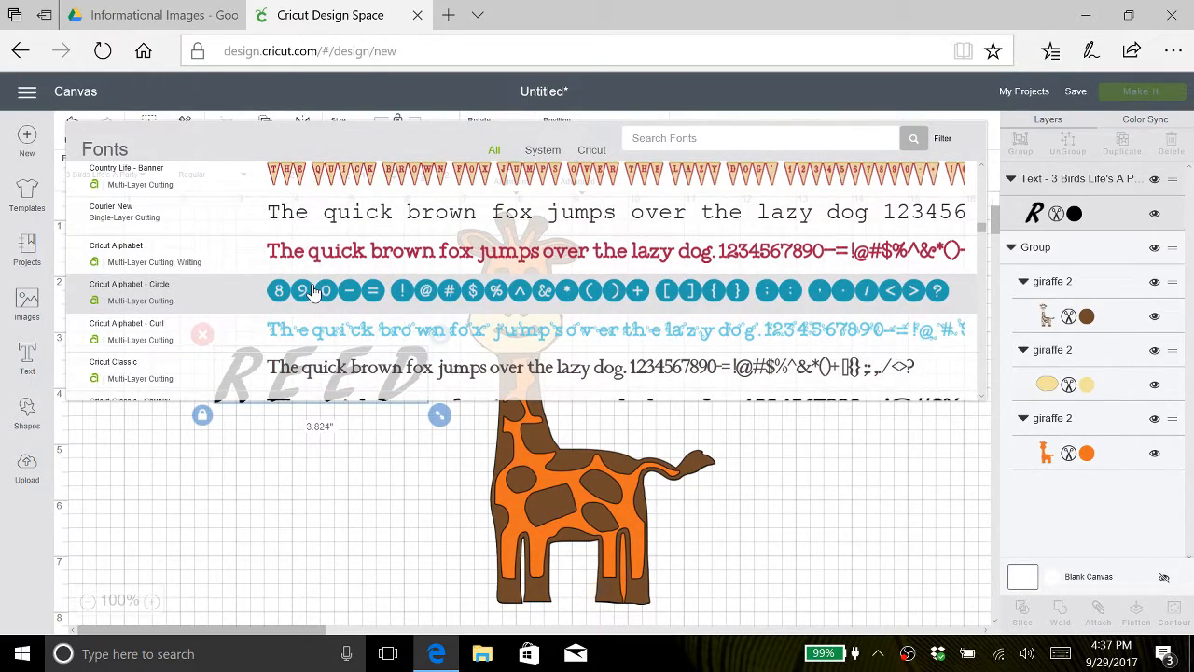
pyautogui.click(313, 292)
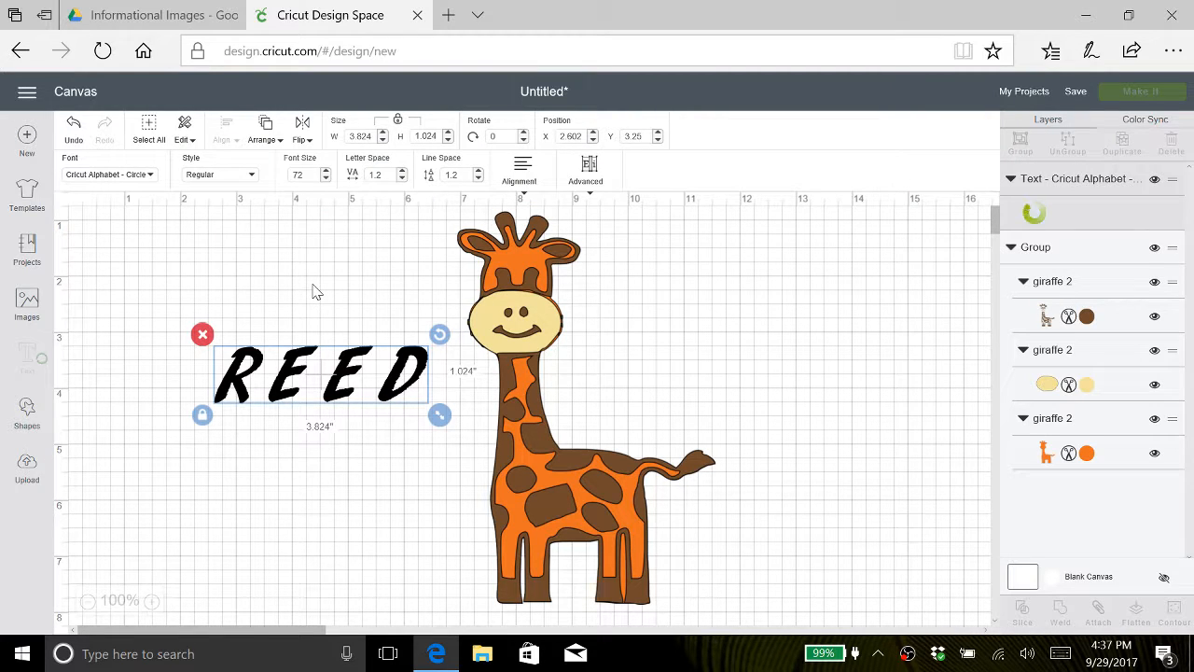
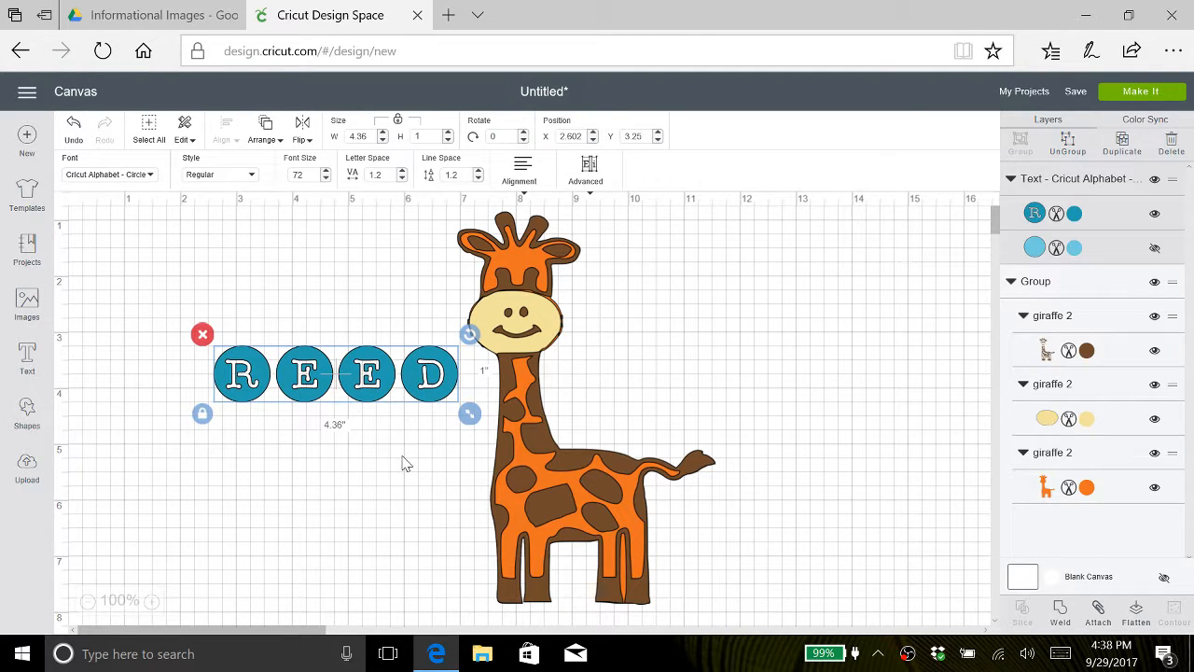
# - Put each letter of the name on its own line and move the vertical text beside the giraffe's neck, at about X 4.852, Y 1.569
pyautogui.doubleClick(298, 378)
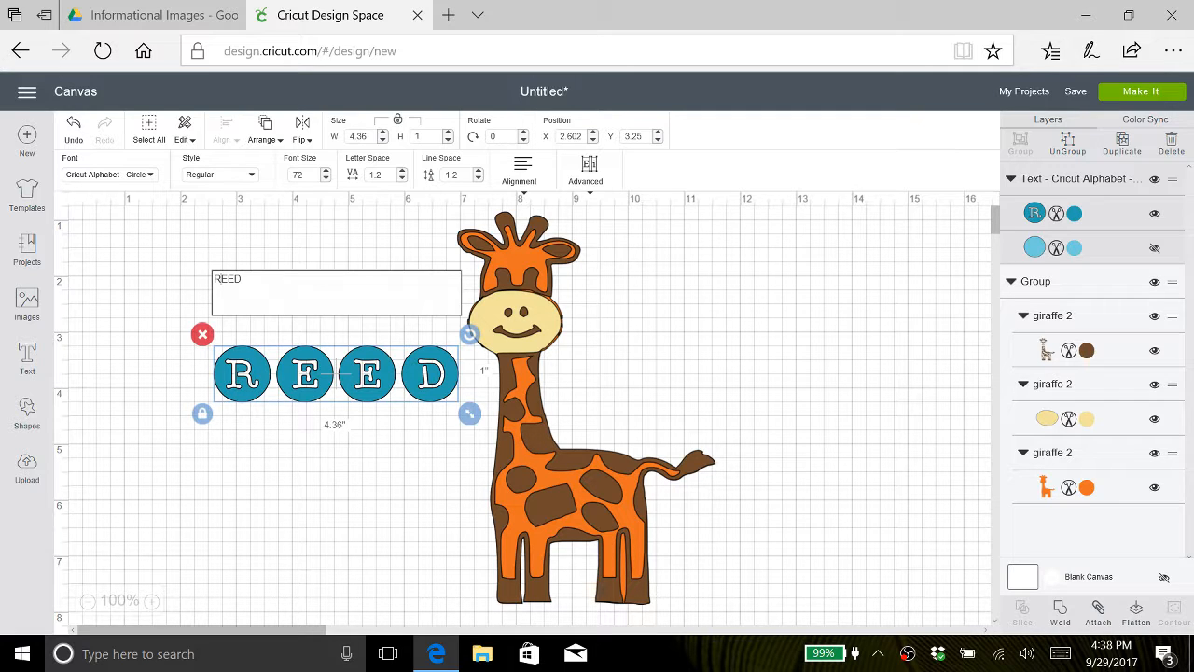
pyautogui.press('Return')
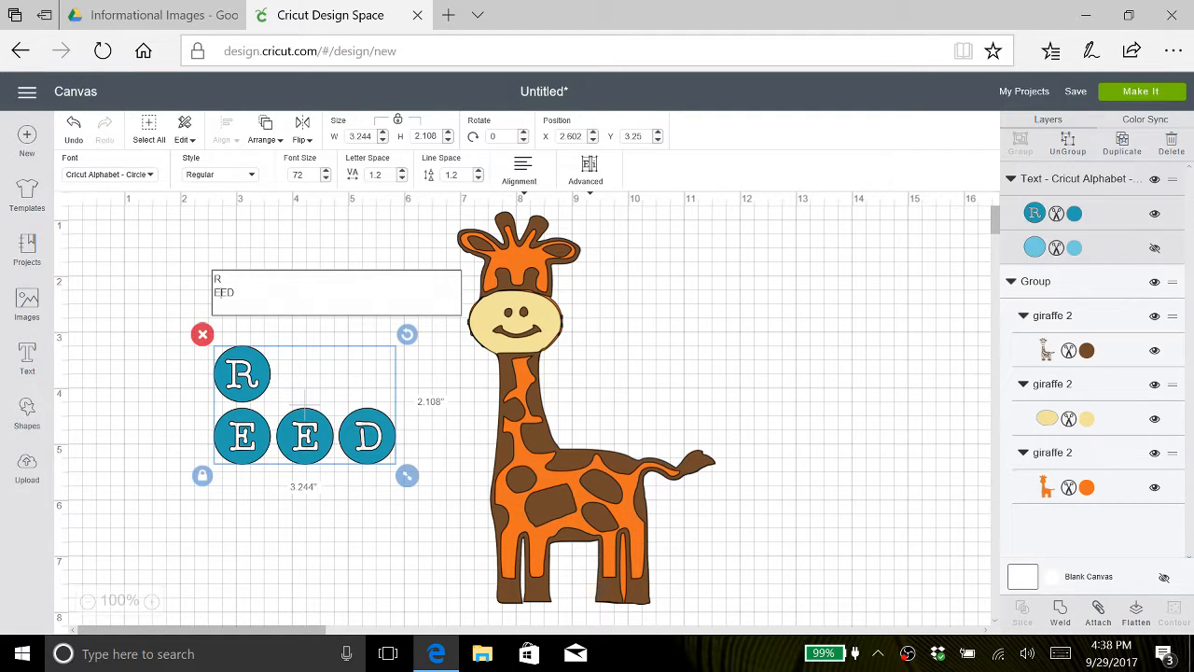
pyautogui.press('Return')
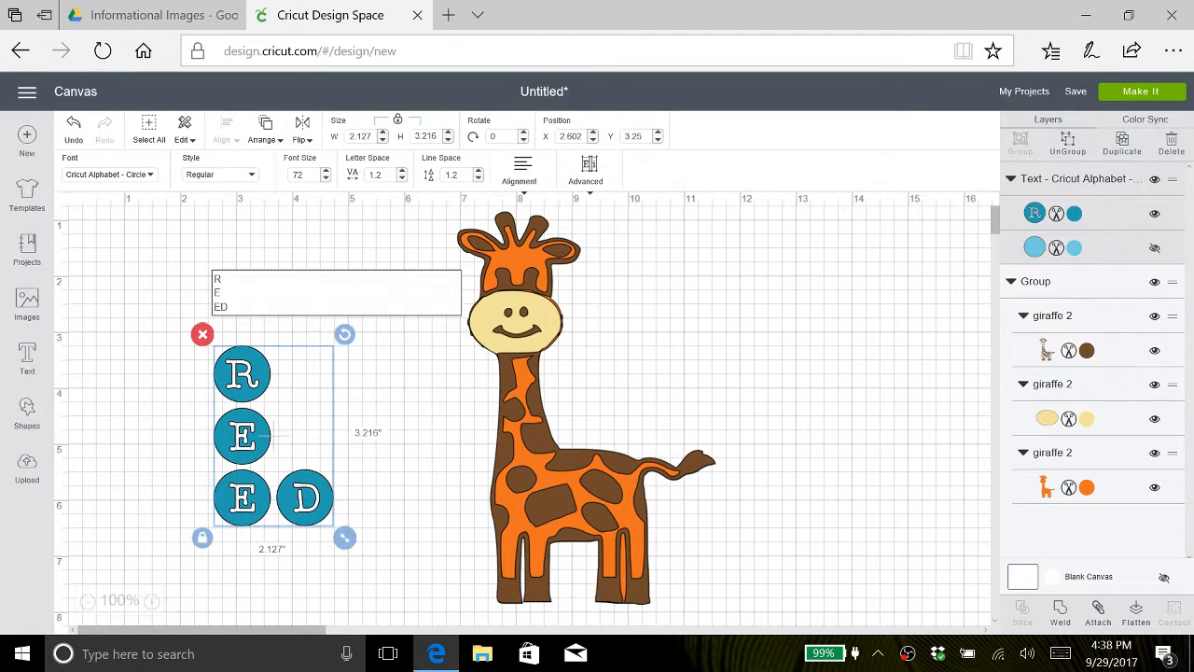
pyautogui.press('Return')
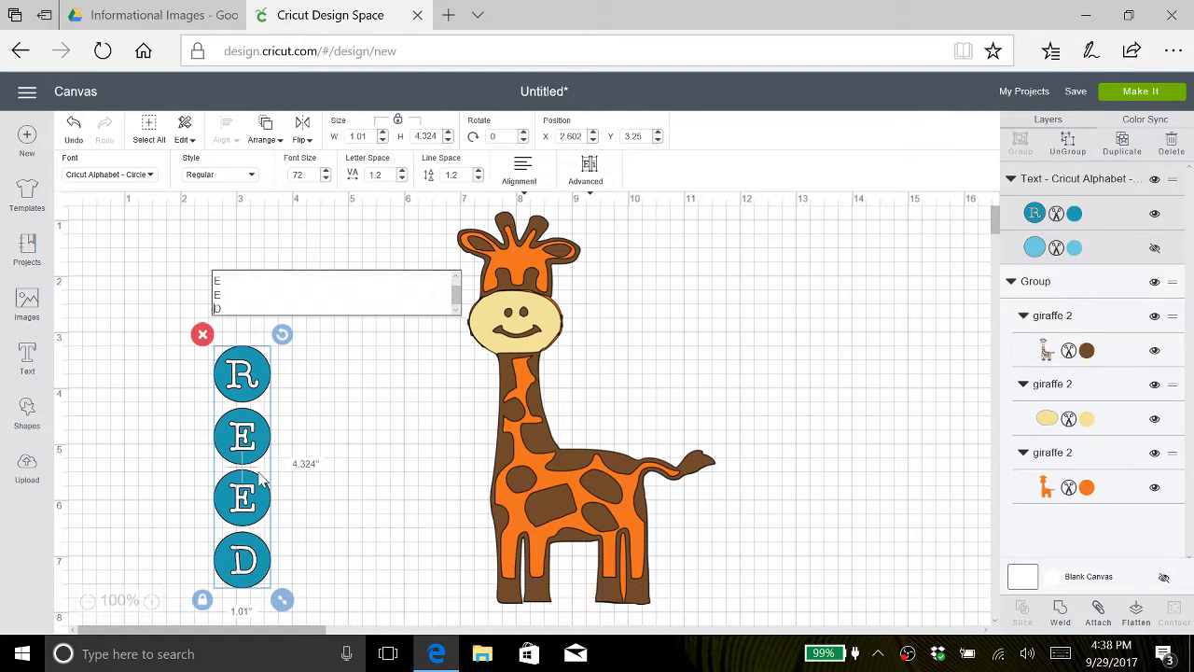
pyautogui.click(268, 369)
pyautogui.moveTo(268, 368); pyautogui.dragTo(383, 278)
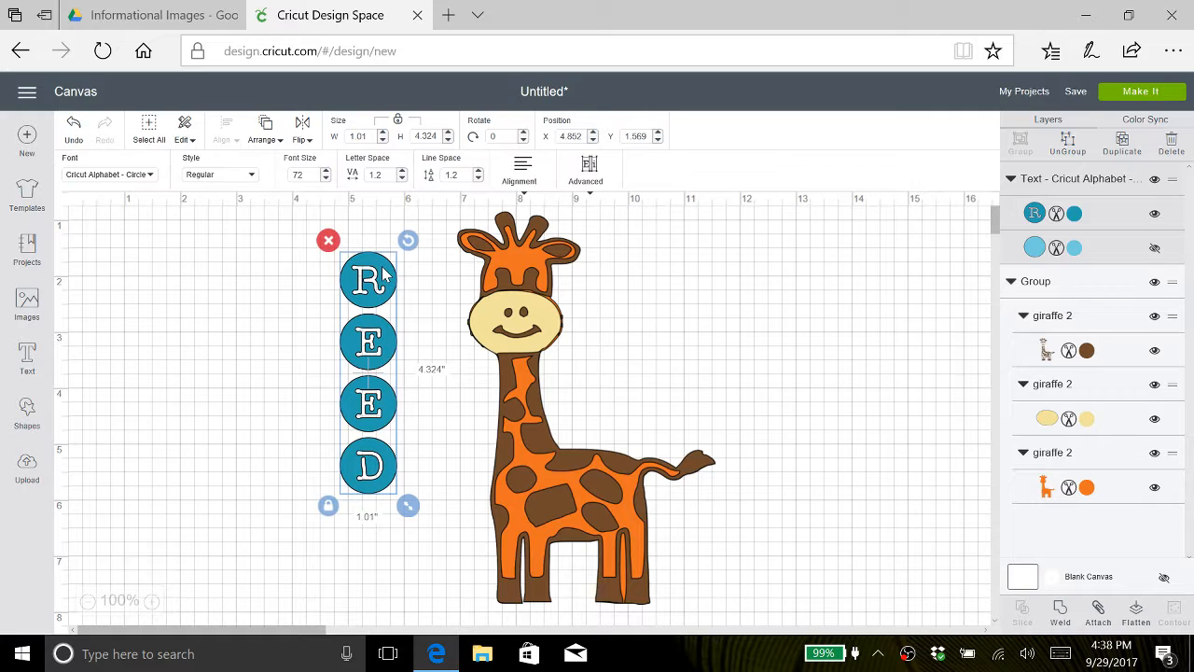
# - Unlock the name text's proportions and stretch it to about 1.607 wide by 5.921 high beside the giraffe
pyautogui.click(326, 509)
pyautogui.moveTo(392, 405)
pyautogui.mouseDown()
pyautogui.moveTo(413, 407)
pyautogui.moveTo(390, 406)
pyautogui.mouseUp()
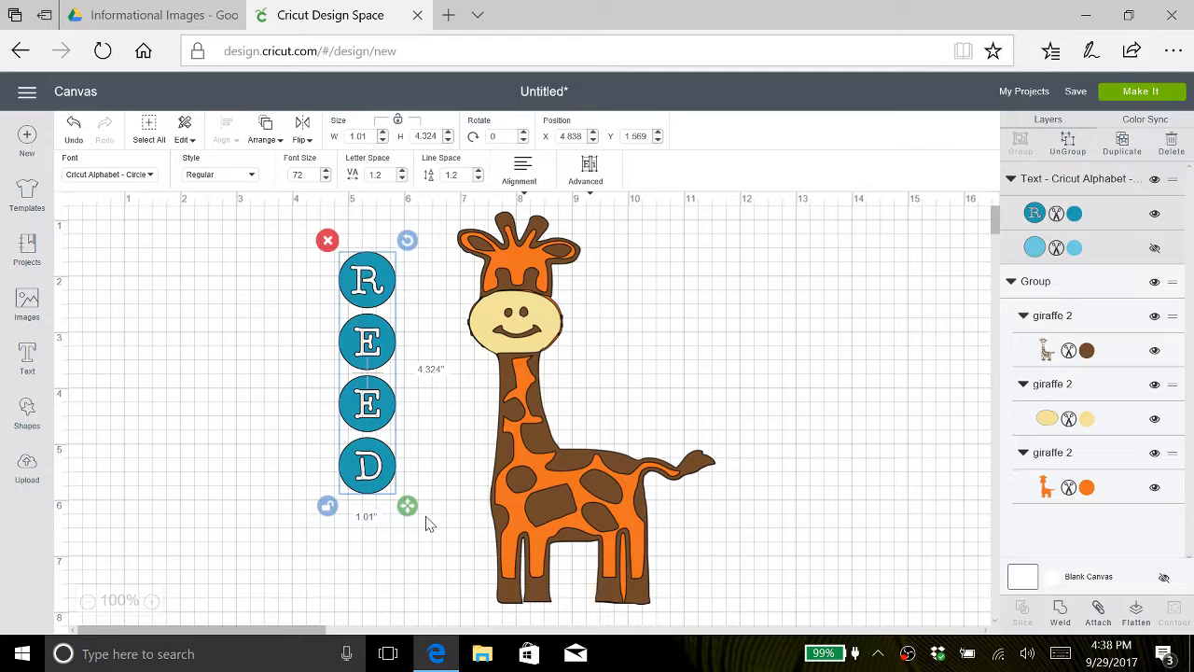
pyautogui.moveTo(407, 505); pyautogui.dragTo(444, 610)
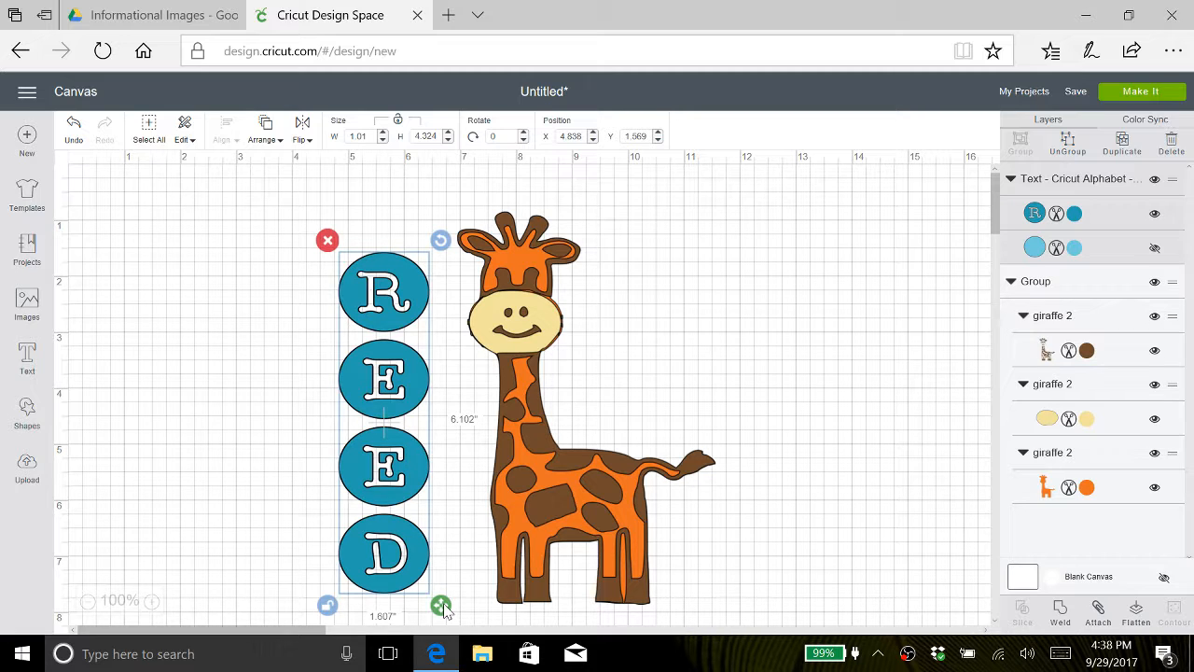
pyautogui.moveTo(444, 609); pyautogui.dragTo(444, 600)
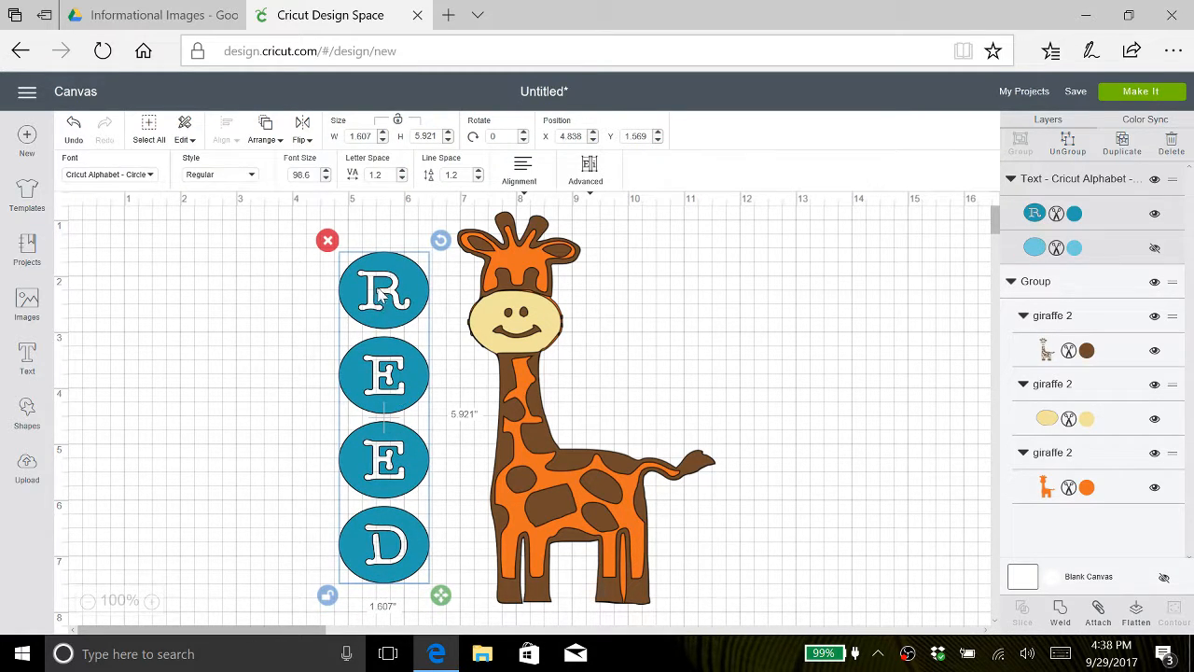
# - Ungroup the name text into its colour layers, move the lettered layer to about X 4.533, Y 1.375, and ungroup it into single letters
pyautogui.click(1070, 149)
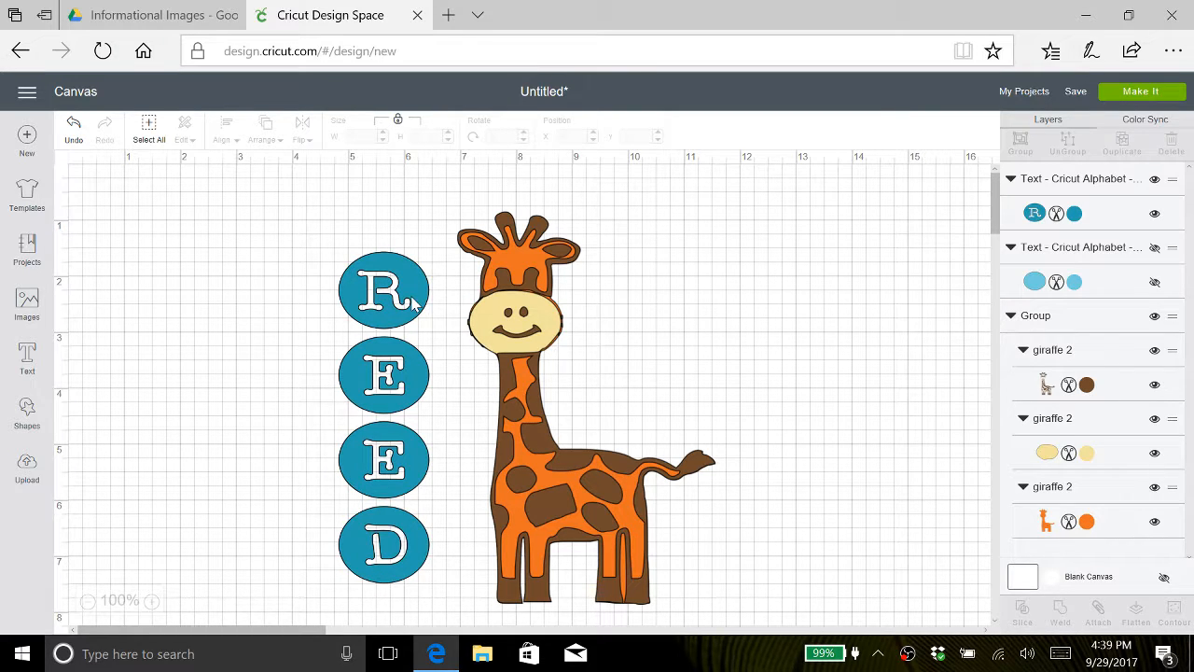
pyautogui.moveTo(413, 288)
pyautogui.mouseDown()
pyautogui.moveTo(378, 291)
pyautogui.moveTo(398, 276)
pyautogui.mouseUp()
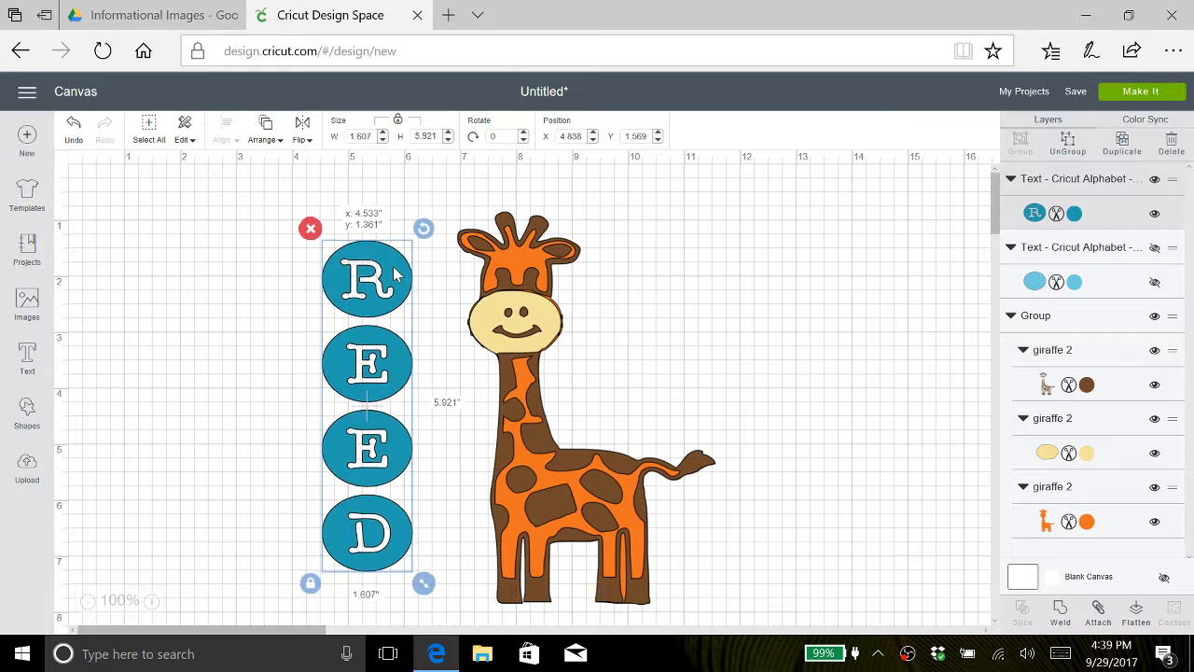
pyautogui.click(311, 584)
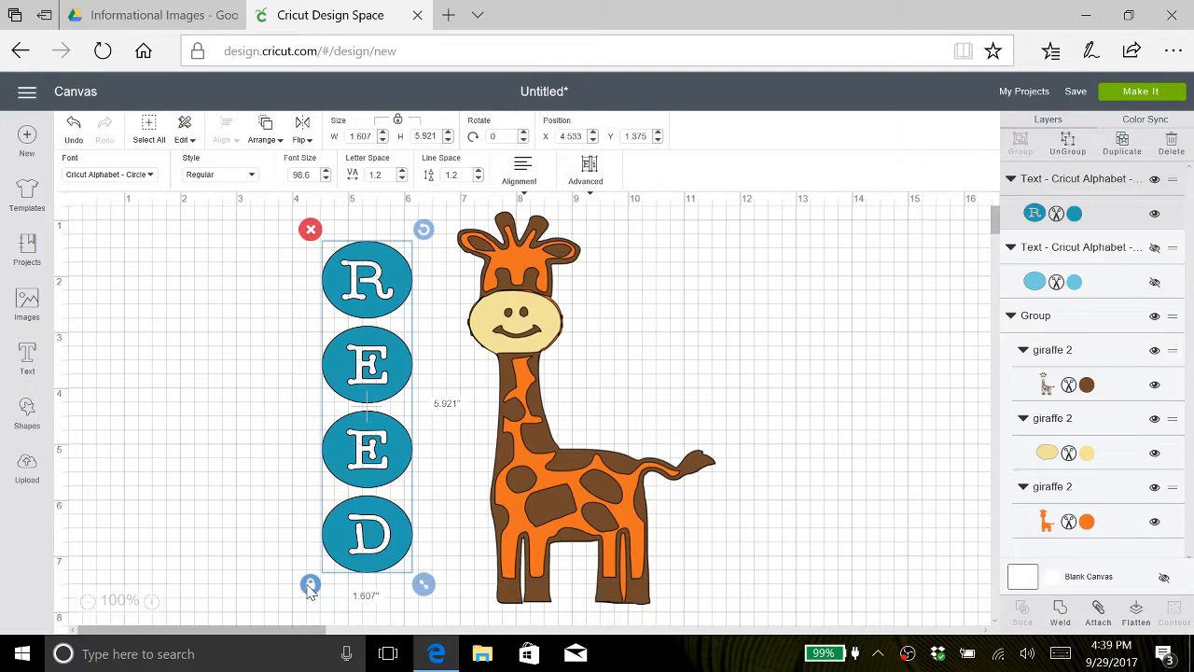
pyautogui.click(1072, 146)
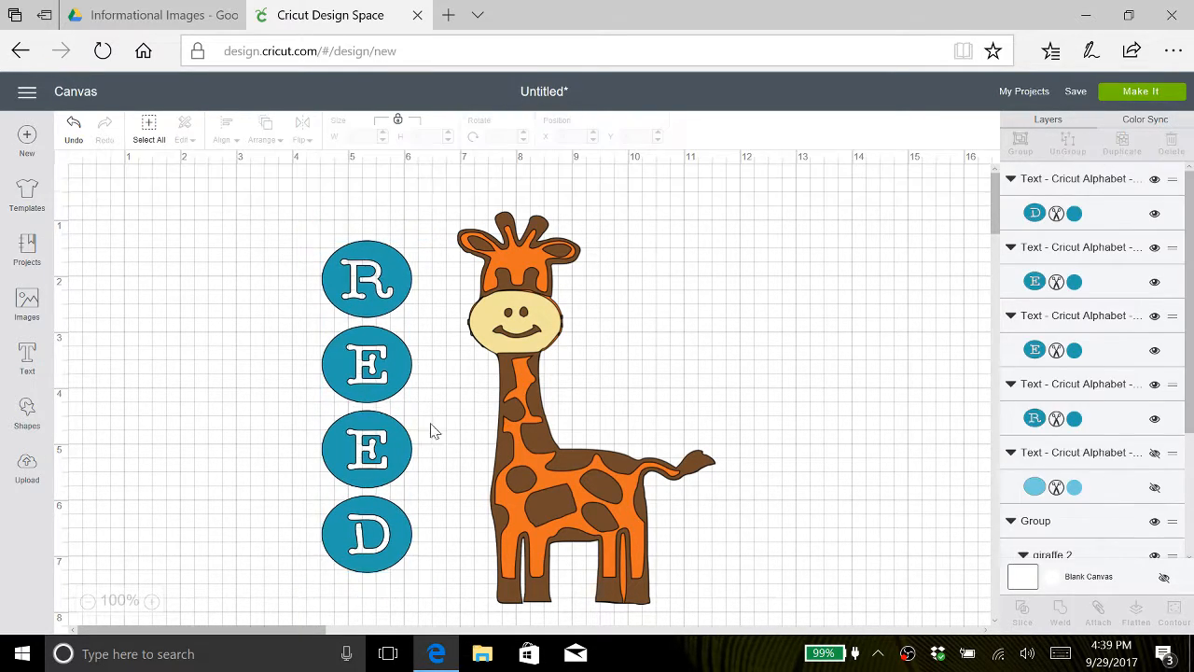
# - Move the top letter circle separately to about X 4.616, Y 1.319 and unlock its proportions
pyautogui.click(369, 278)
pyautogui.moveTo(370, 278)
pyautogui.mouseDown()
pyautogui.moveTo(320, 269)
pyautogui.moveTo(370, 267)
pyautogui.mouseUp()
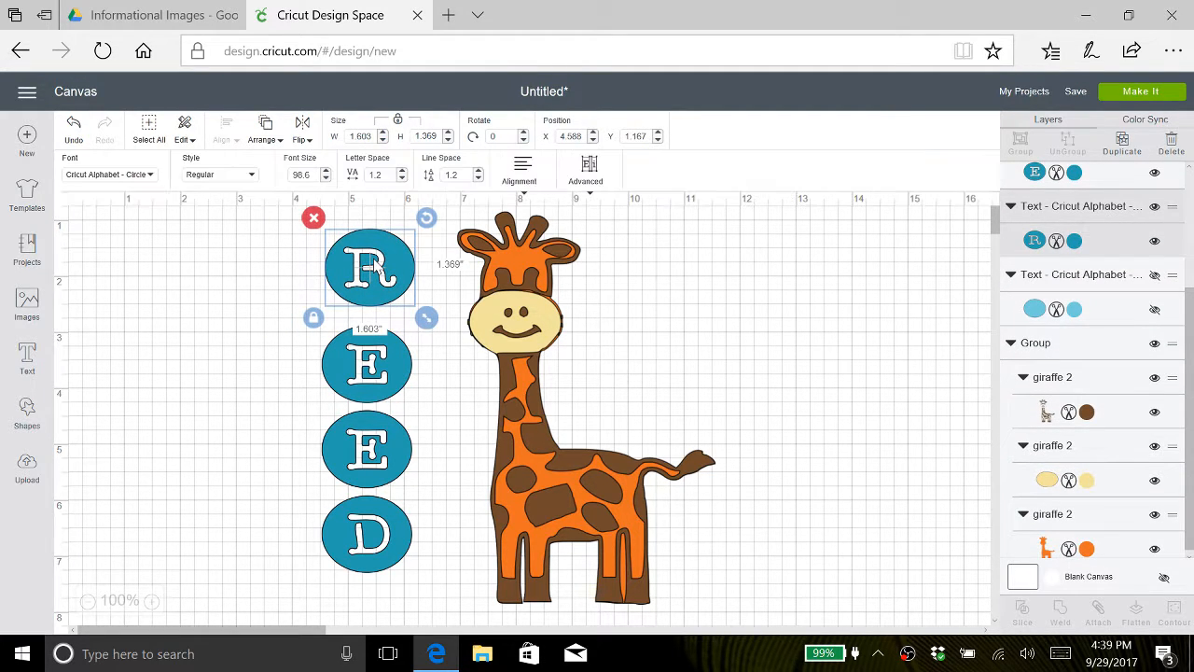
pyautogui.click(314, 318)
pyautogui.moveTo(373, 280); pyautogui.dragTo(399, 277)
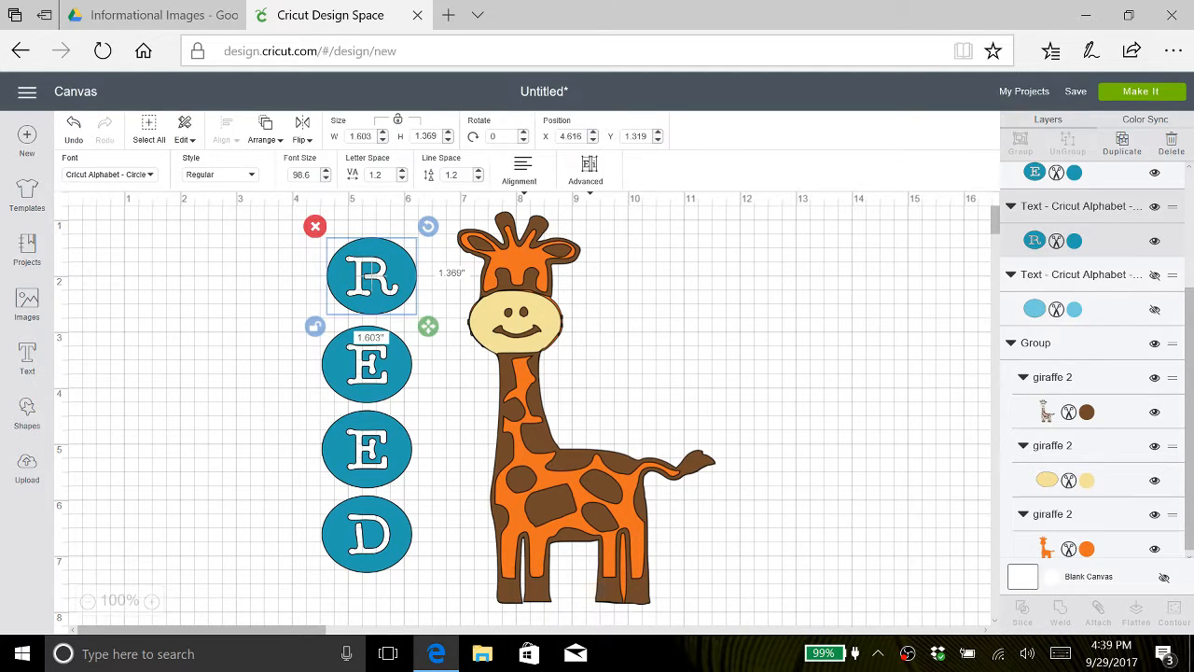
# - Unhide the light blue backing circles layer of the name text
pyautogui.click(1073, 299)
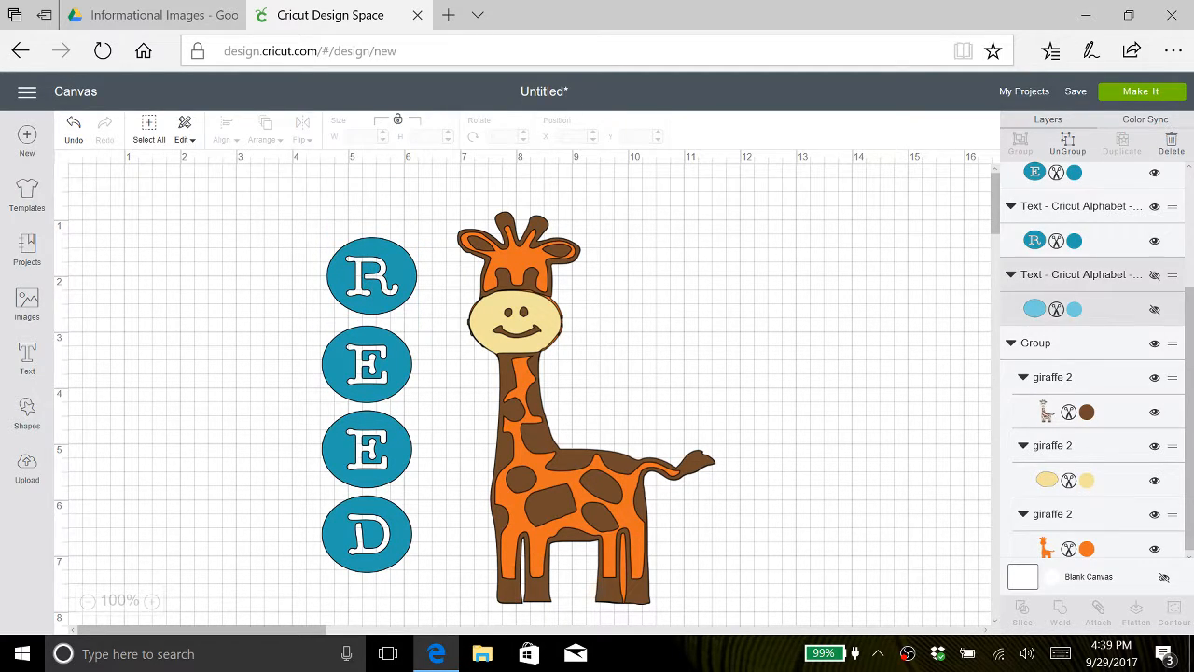
pyautogui.click(1098, 250)
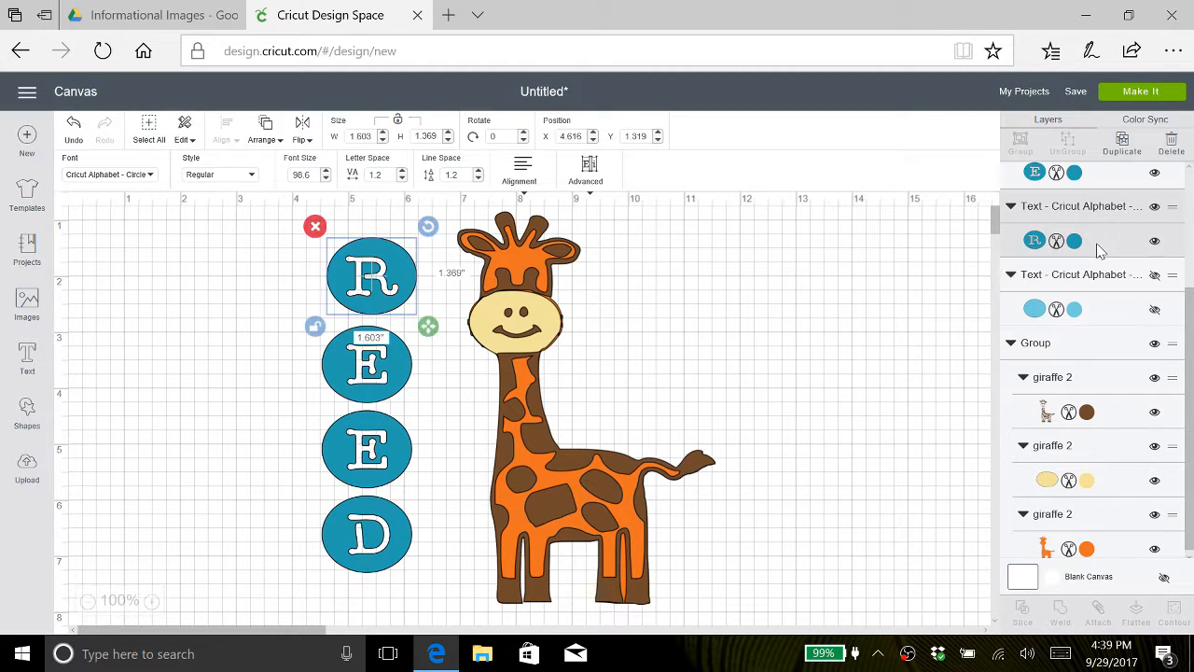
pyautogui.click(1117, 315)
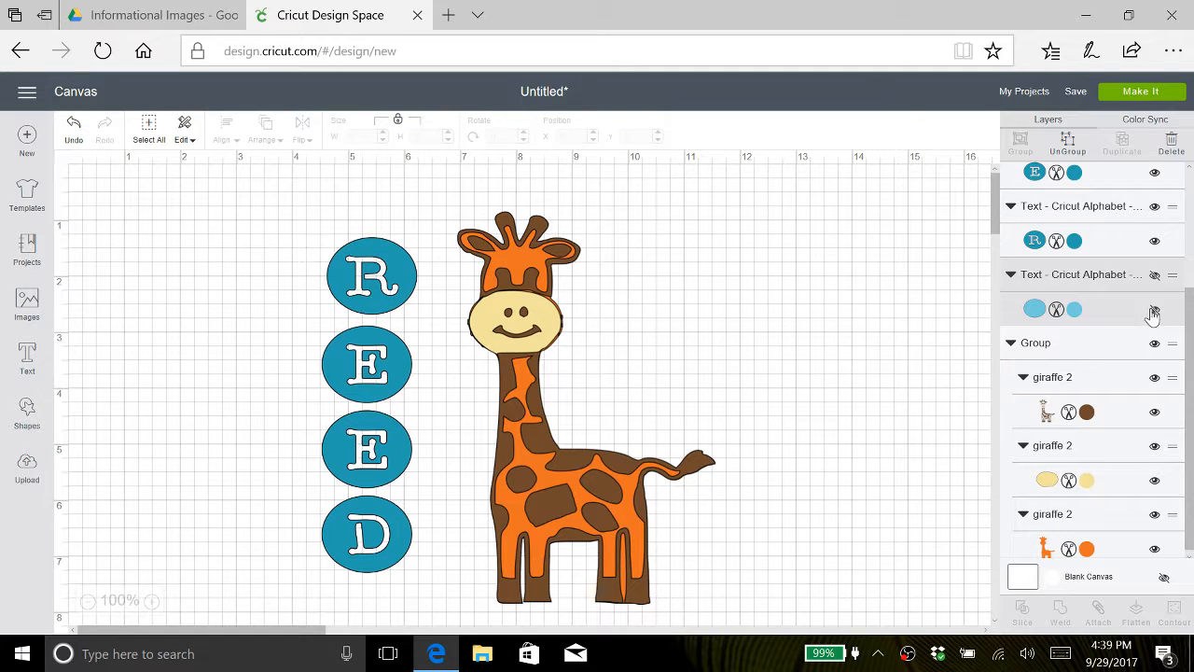
pyautogui.click(1155, 311)
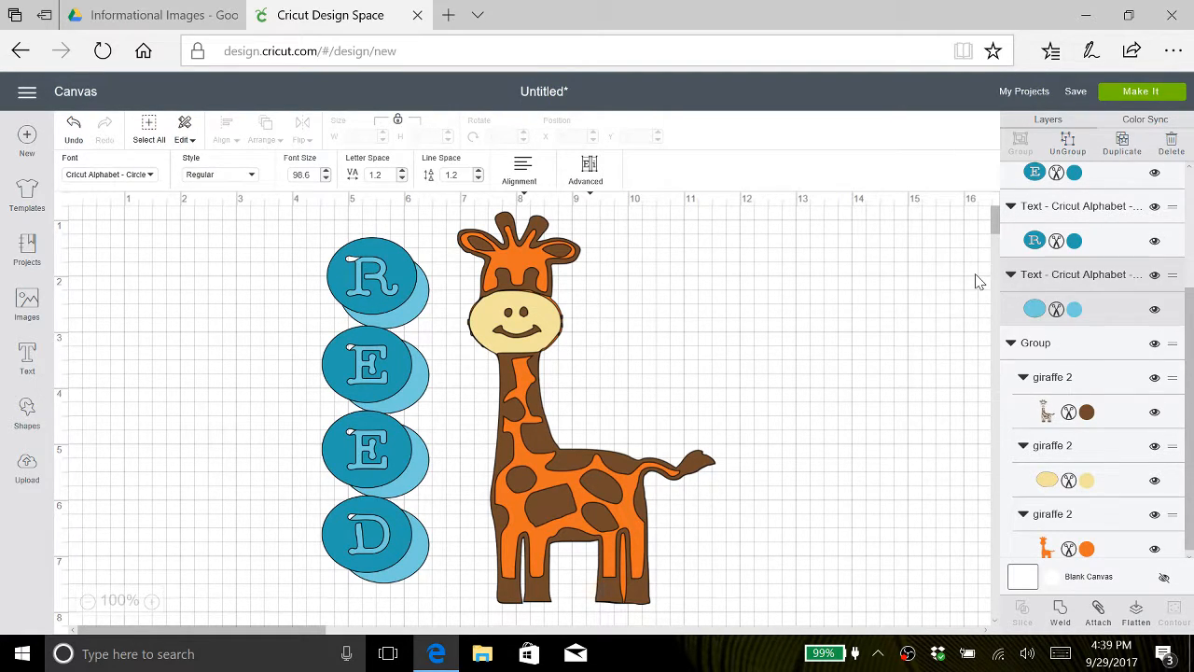
pyautogui.scroll(-1, 977, 282)
pyautogui.scroll(1, 977, 282)
pyautogui.click(1087, 411)
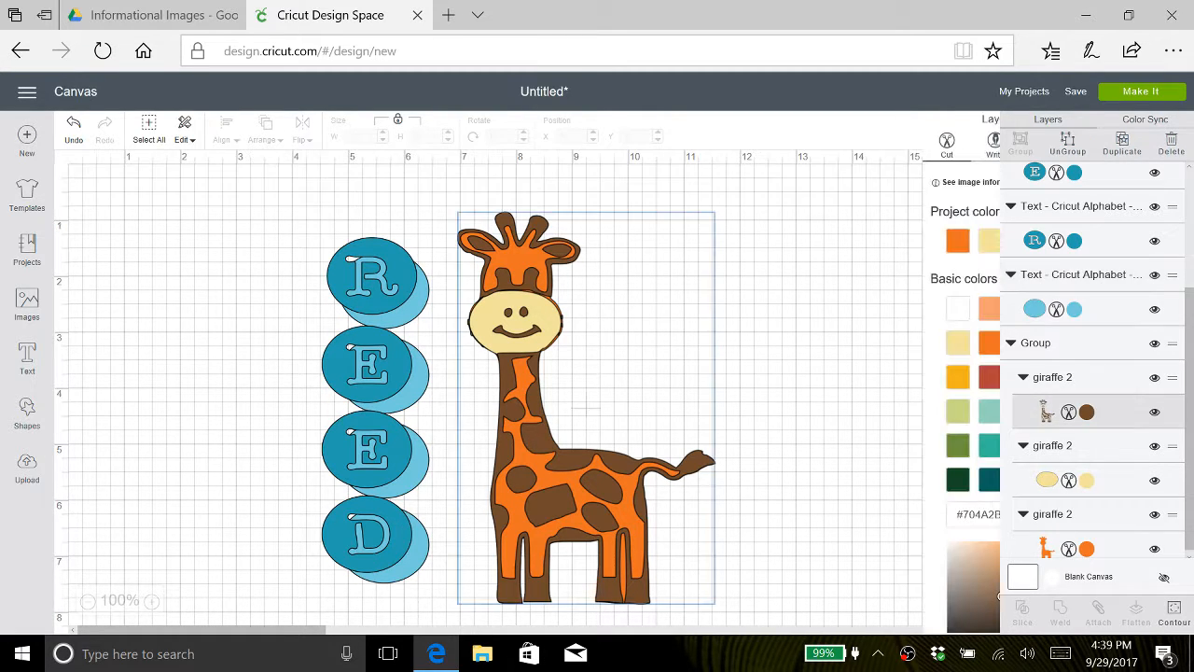
pyautogui.click(735, 287)
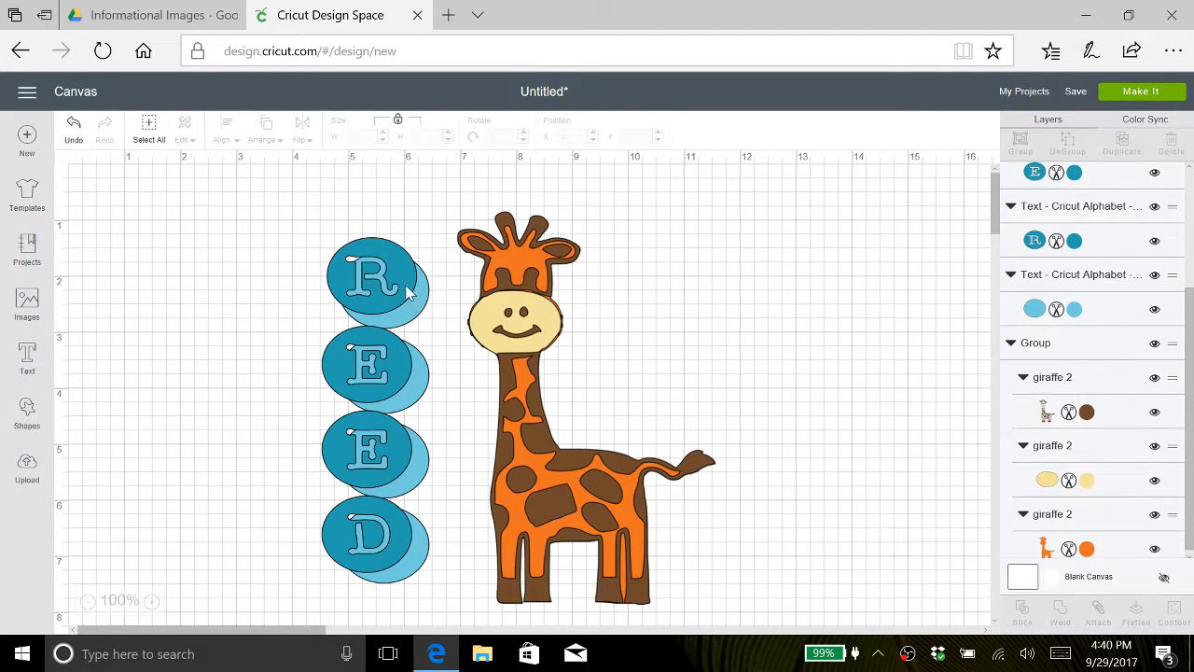
# - Move each of the four letter circles away from the light blue backing circles, on the side opposite the giraffe
pyautogui.moveTo(404, 277); pyautogui.dragTo(328, 280)
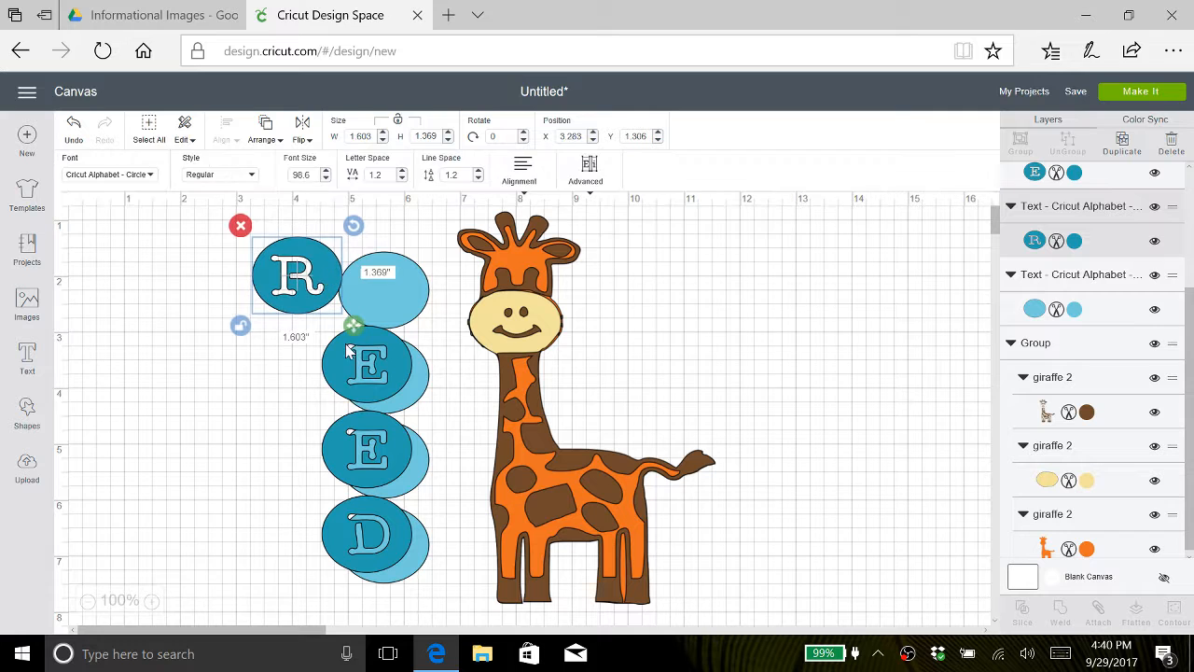
pyautogui.moveTo(346, 347); pyautogui.dragTo(283, 351)
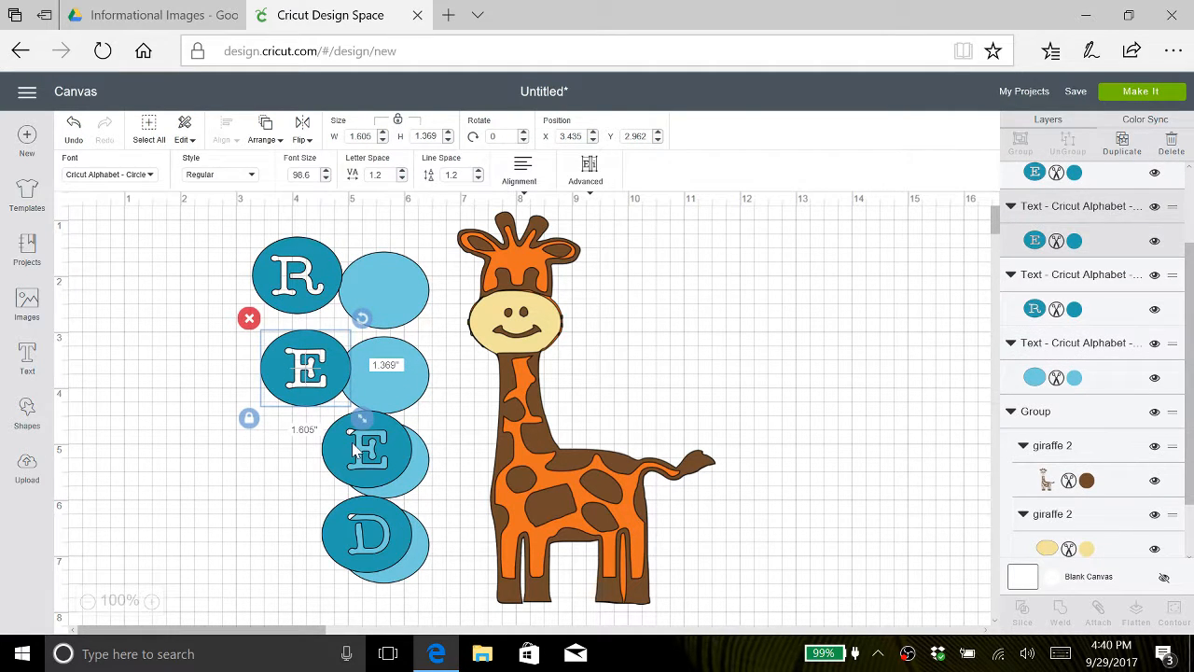
pyautogui.moveTo(352, 442); pyautogui.dragTo(298, 444)
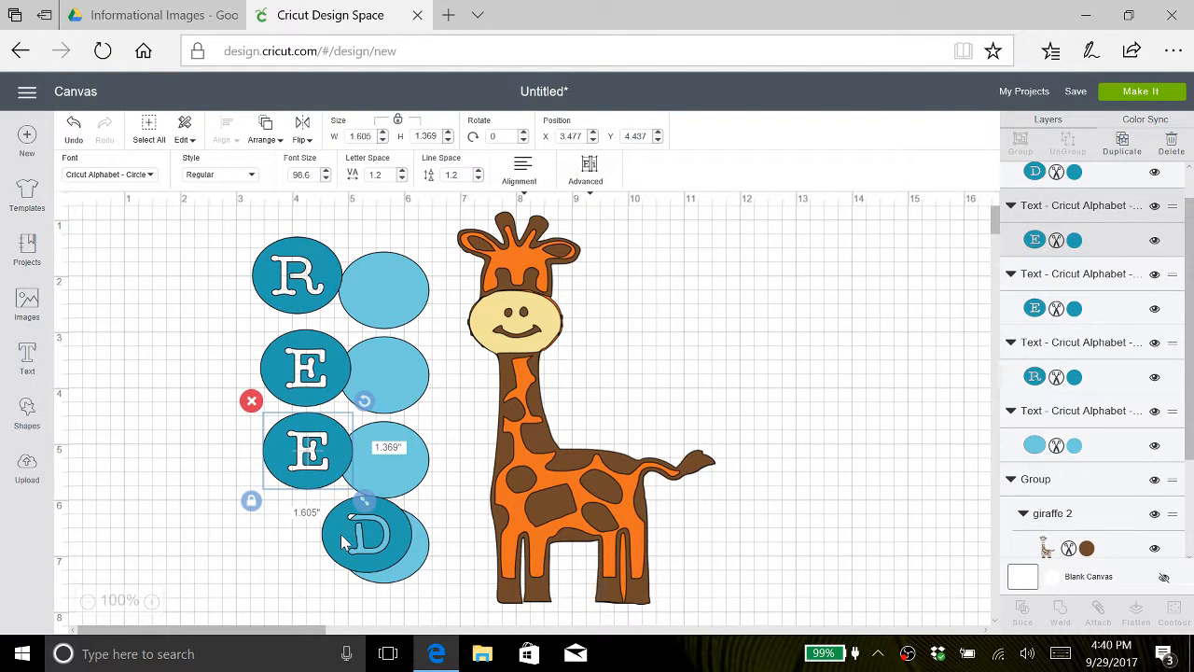
pyautogui.moveTo(366, 539); pyautogui.dragTo(261, 537)
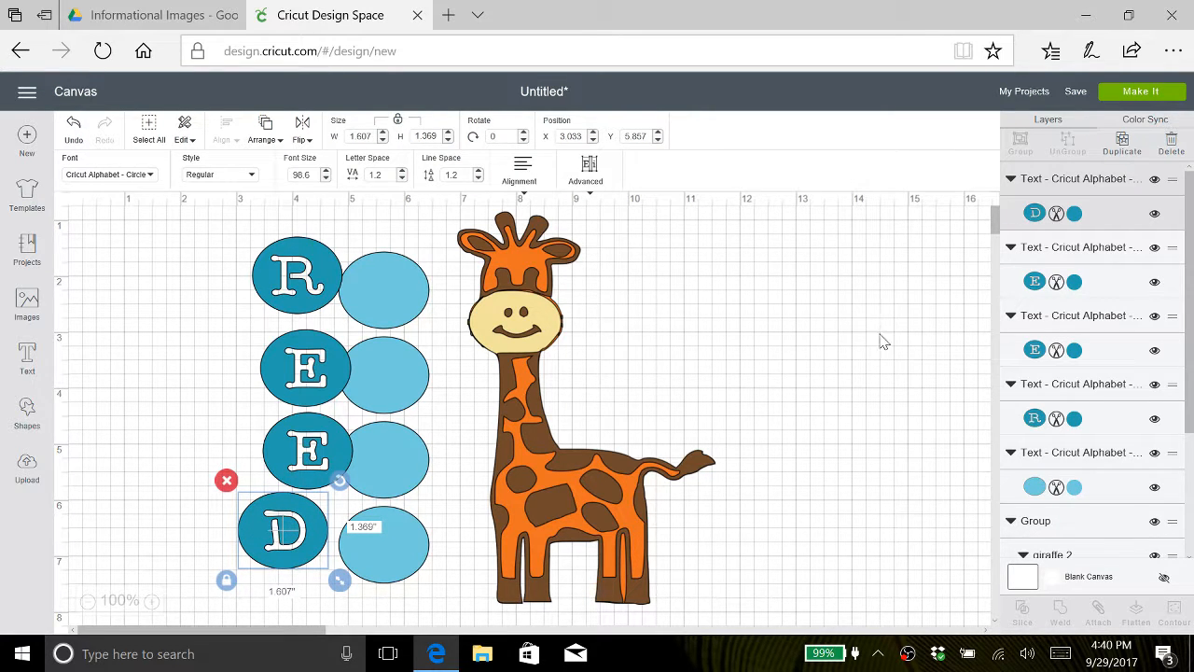
# - Weld the four light blue backing circles into a single shape
pyautogui.scroll(-3, 881, 341)
pyautogui.scroll(3, 881, 342)
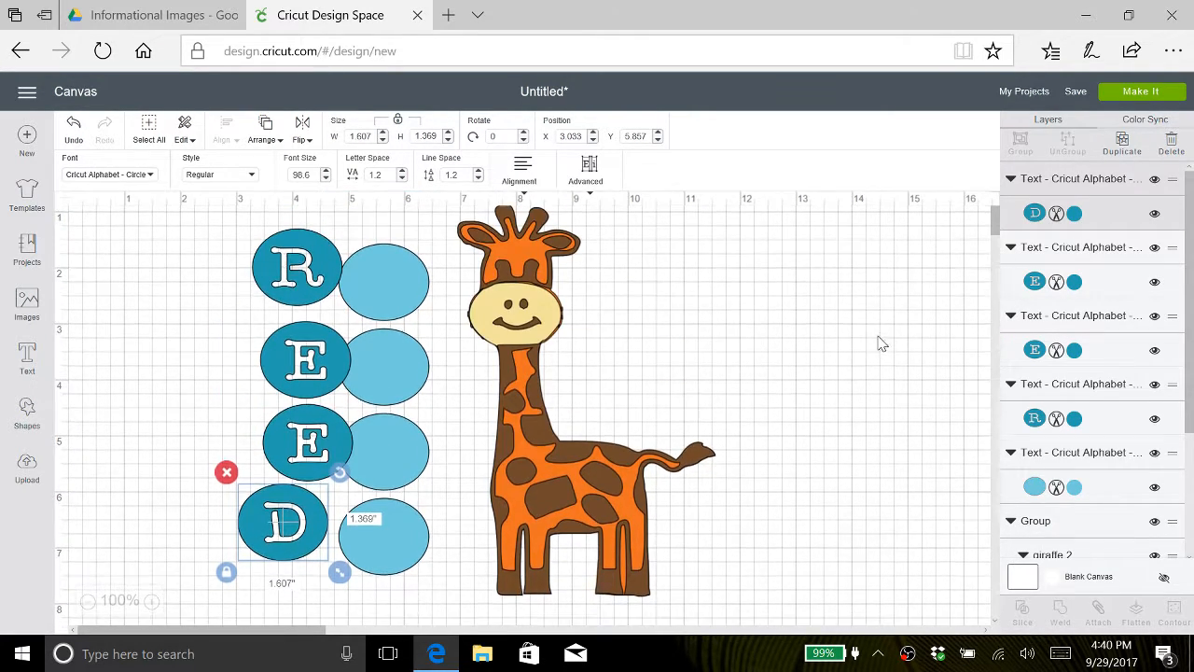
pyautogui.moveTo(407, 227); pyautogui.dragTo(364, 599)
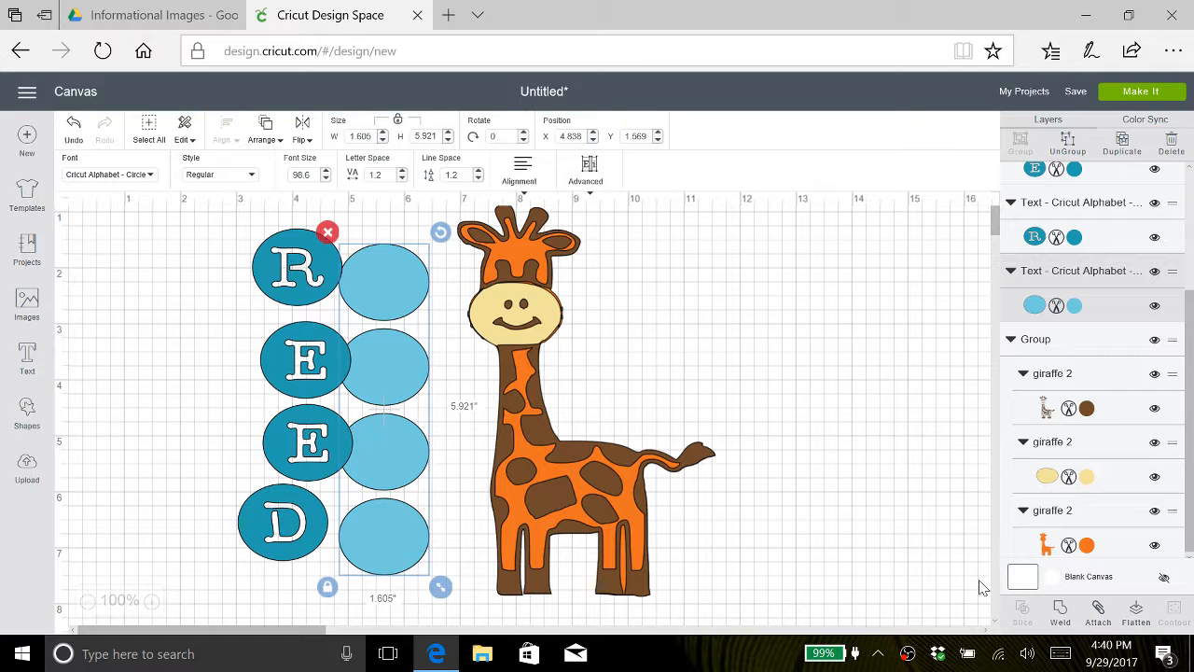
pyautogui.click(1064, 611)
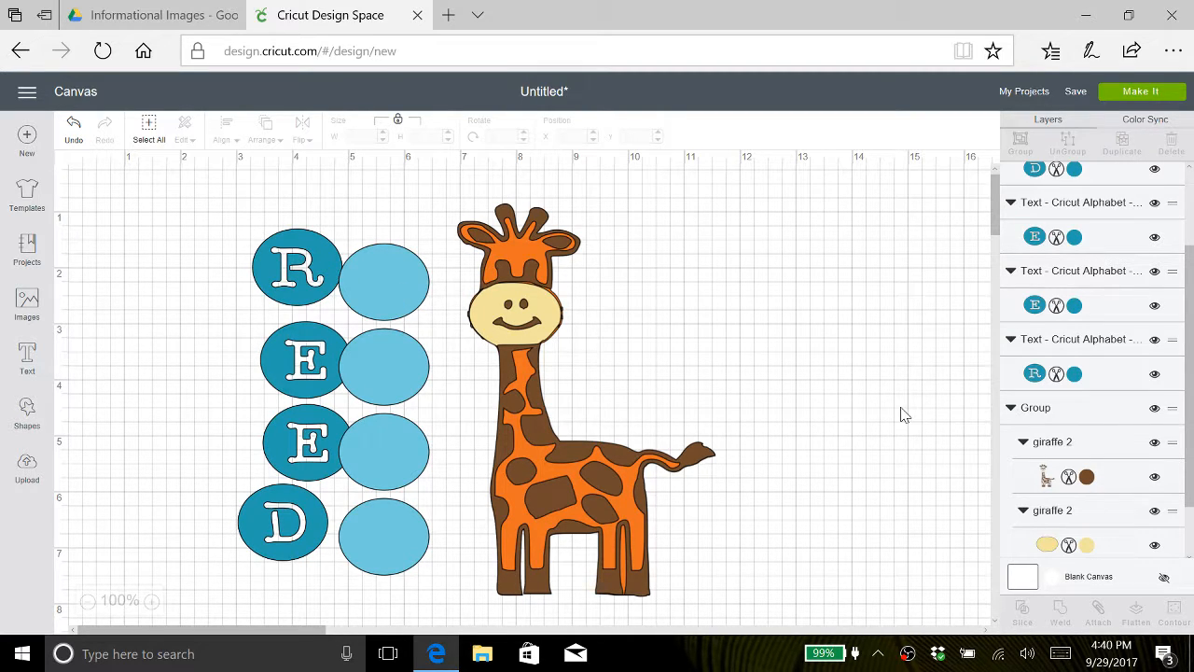
# - Try the giraffe's brown on the welded backing circles, then recolor them with the project orange, #ED7122
pyautogui.scroll(2, 1083, 420)
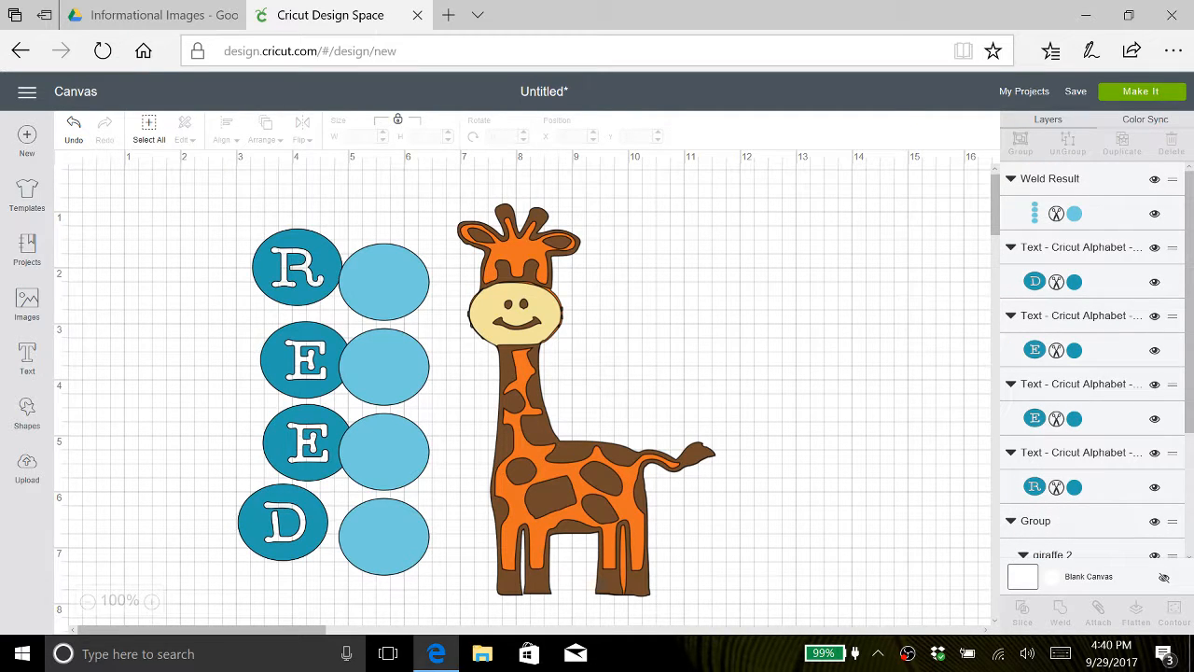
pyautogui.click(1075, 214)
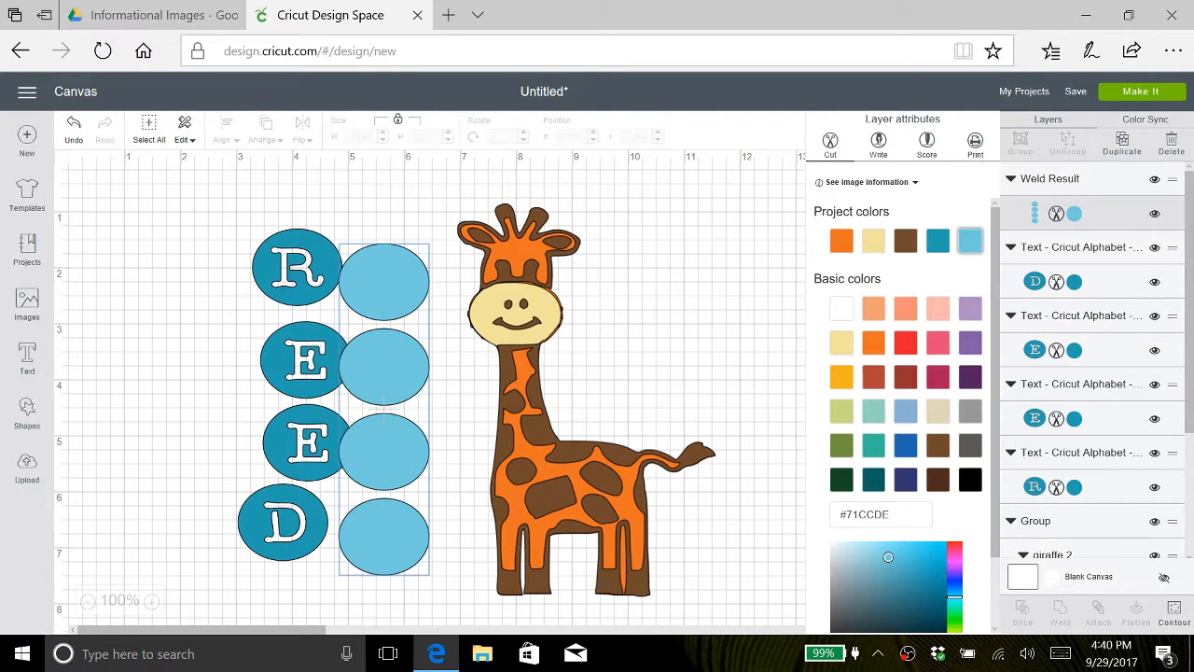
pyautogui.click(906, 242)
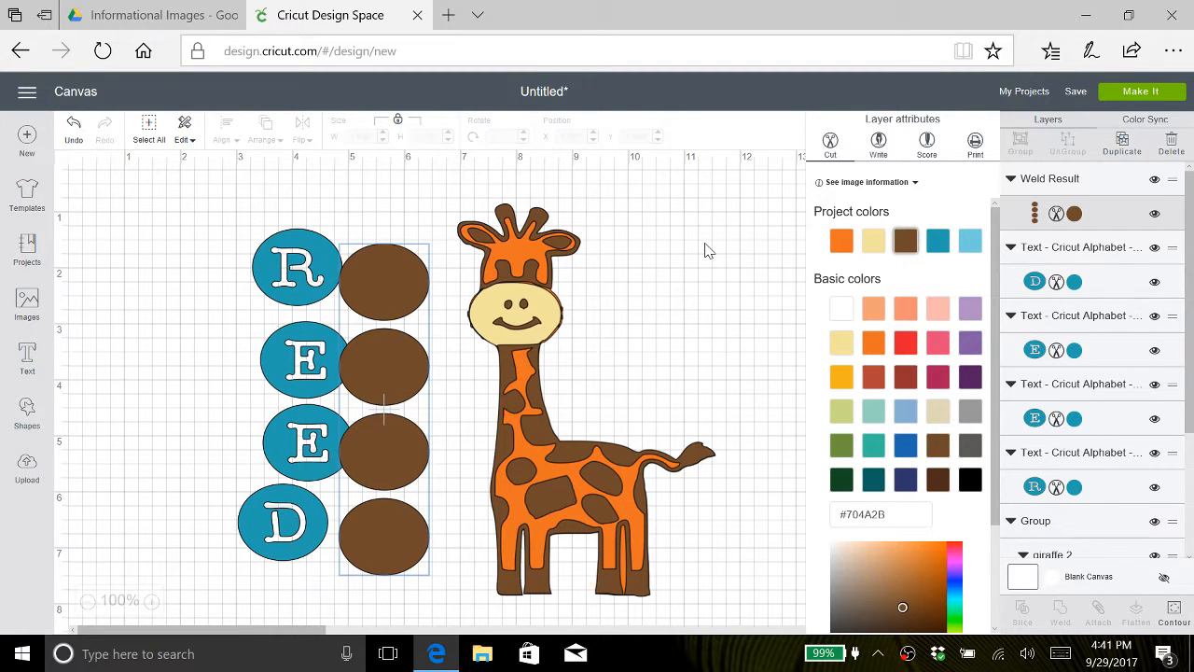
pyautogui.click(841, 243)
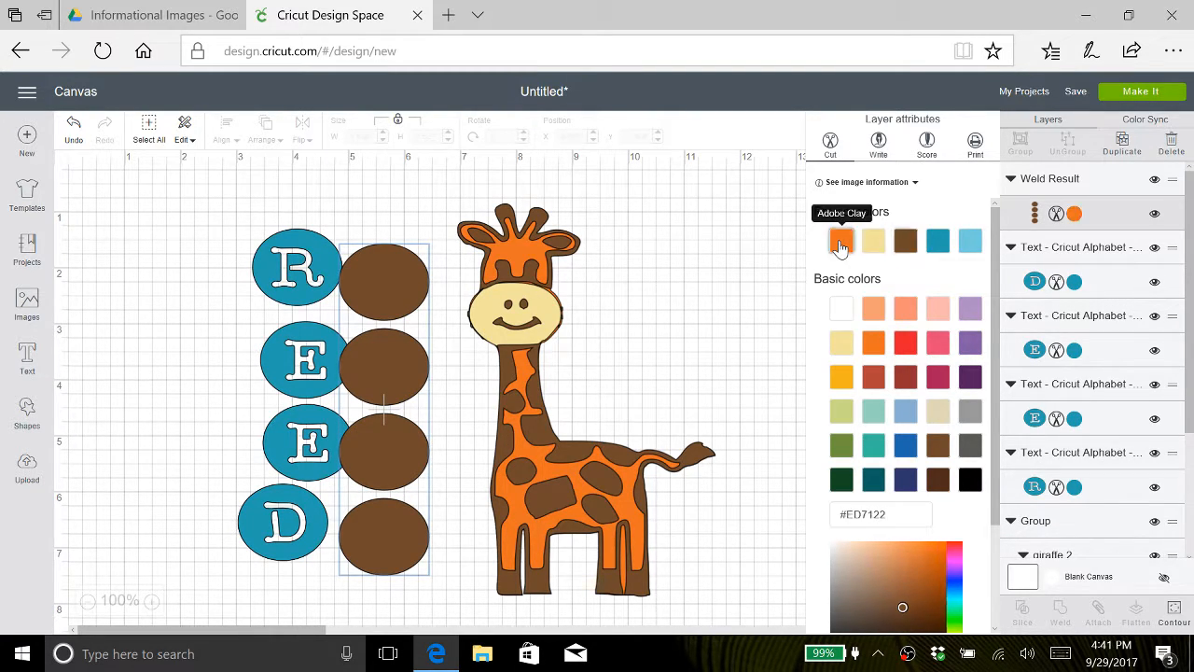
# - Bring the first letter circle to the front and place it over the top orange circle, at about X 4.838, Y 1.583
pyautogui.click(266, 261)
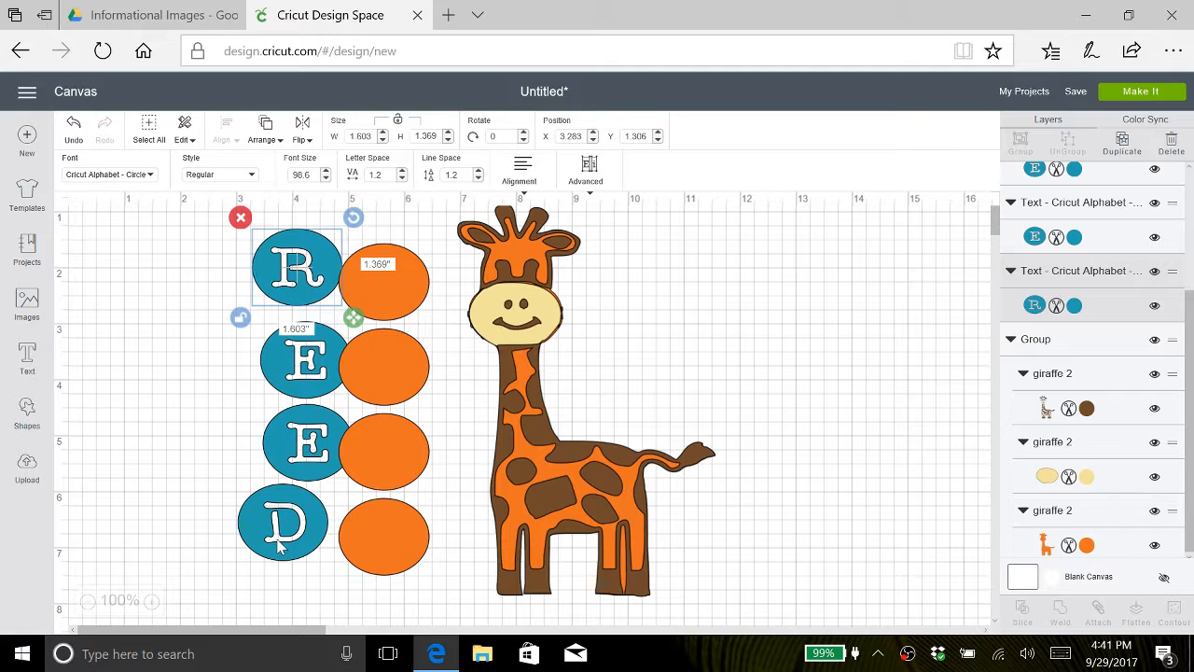
pyautogui.moveTo(287, 266); pyautogui.dragTo(345, 269)
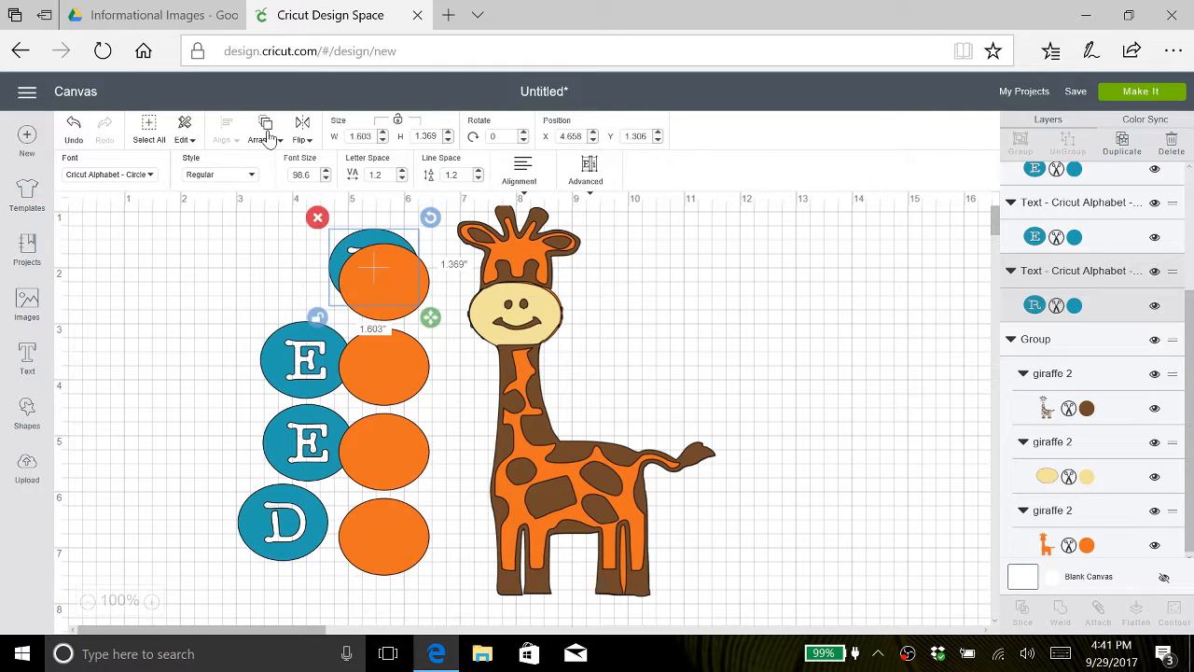
pyautogui.click(265, 132)
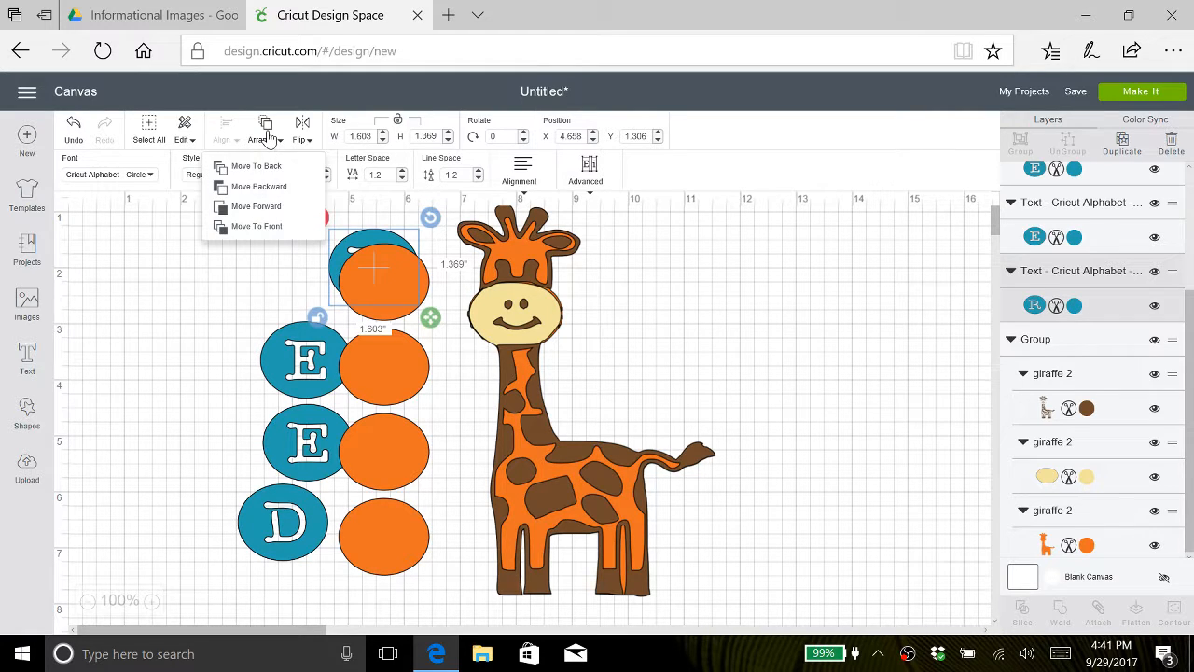
pyautogui.click(262, 227)
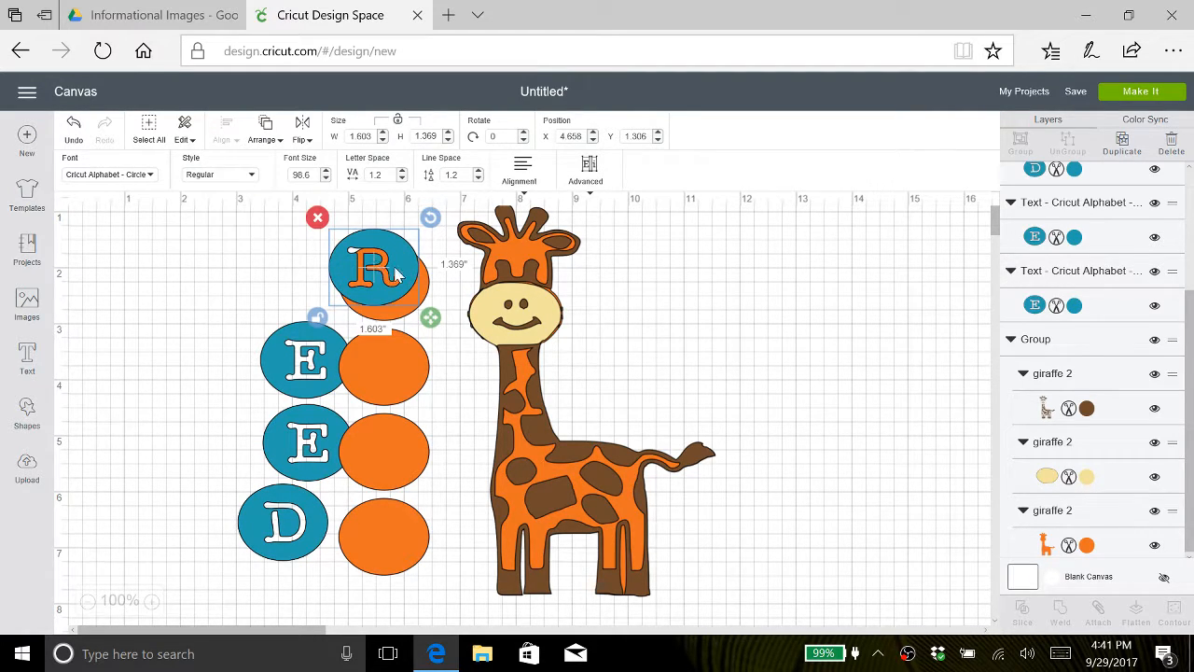
pyautogui.moveTo(396, 271); pyautogui.dragTo(408, 290)
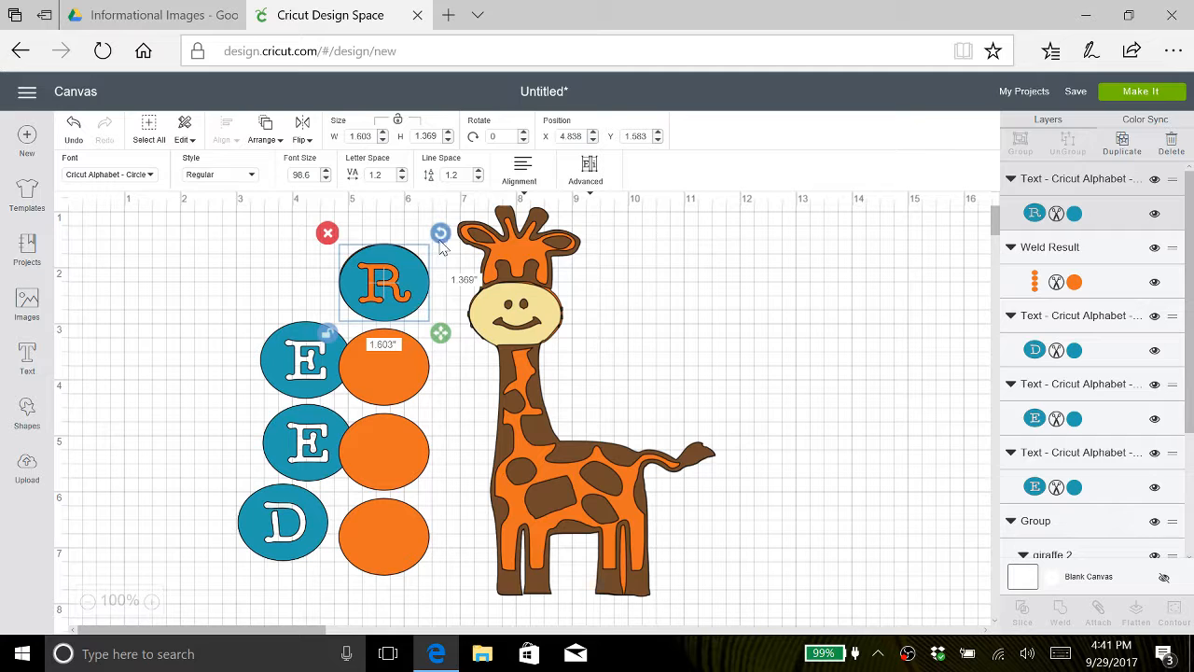
# - Tilt the first letter circle counterclockwise to a rotation of about 348.32 and recenter it over the orange circle, at about X 4.829, Y 1.564
pyautogui.moveTo(441, 233); pyautogui.dragTo(436, 228)
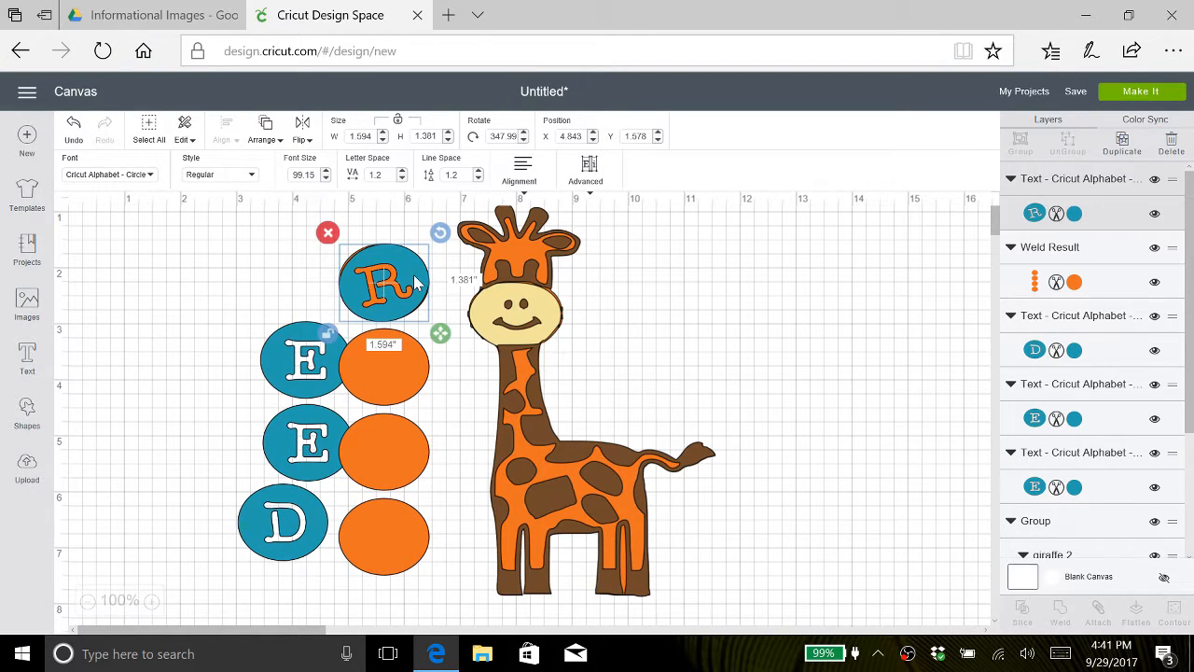
pyautogui.click(443, 235)
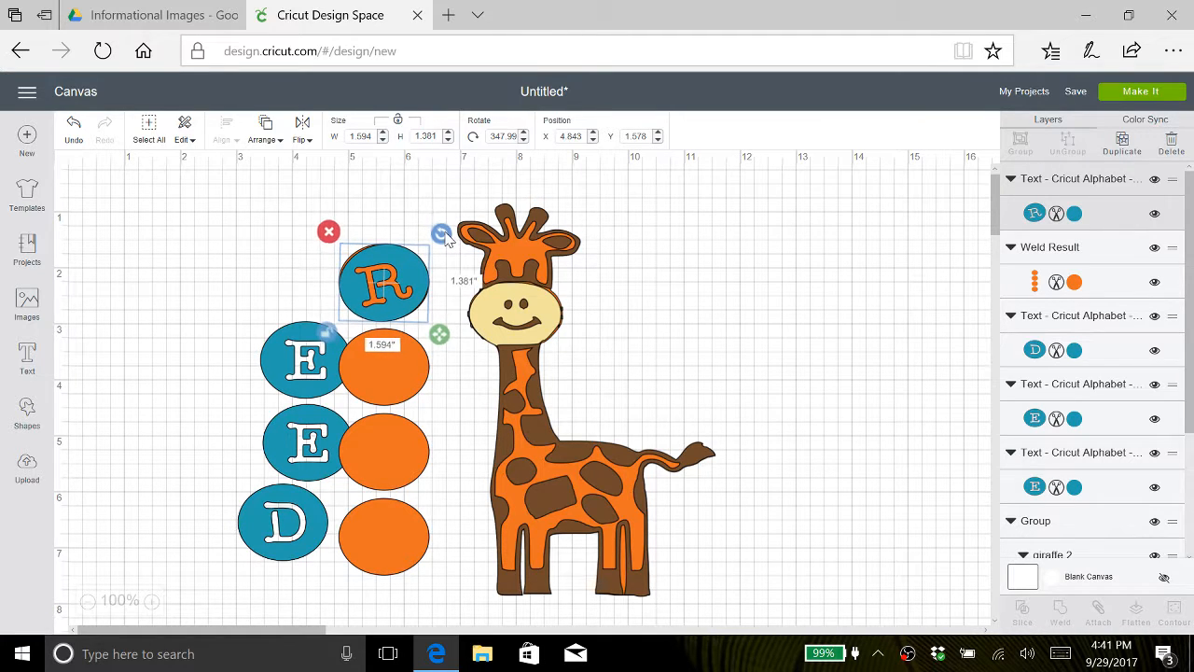
pyautogui.moveTo(446, 239); pyautogui.dragTo(411, 284)
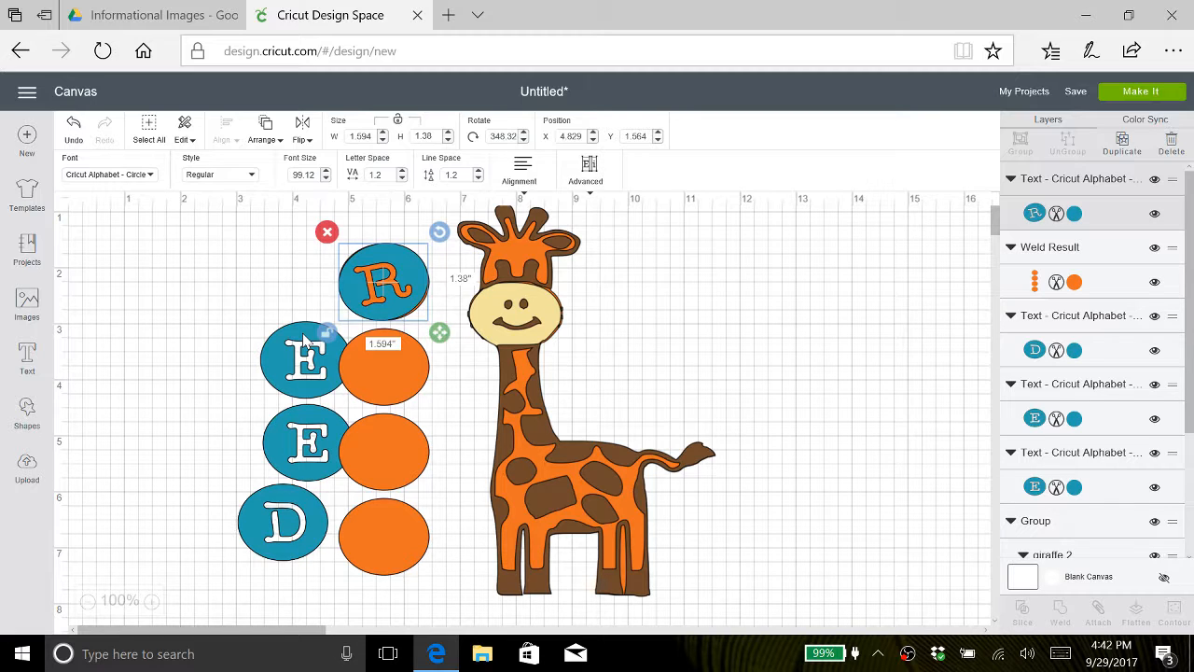
# - Tilt the second letter circle clockwise to about 17.72, bring it to the front and center it over the second orange circle, at about X 4.862, Y 3.075
pyautogui.doubleClick(306, 342)
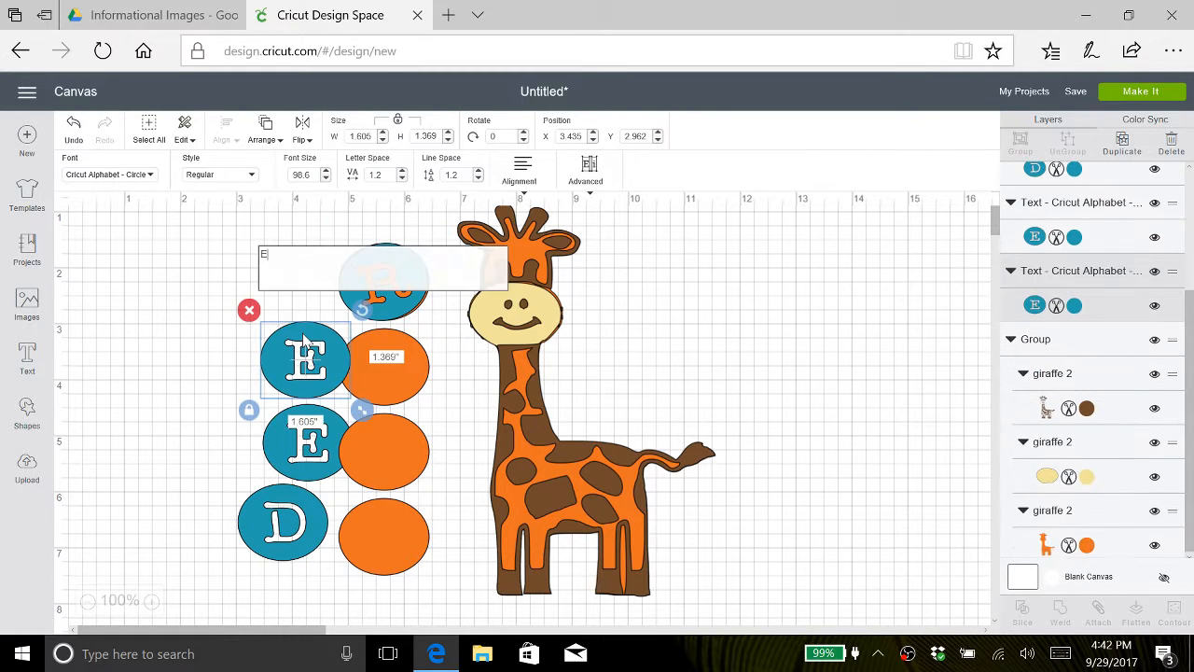
pyautogui.click(248, 410)
pyautogui.moveTo(367, 317); pyautogui.dragTo(375, 340)
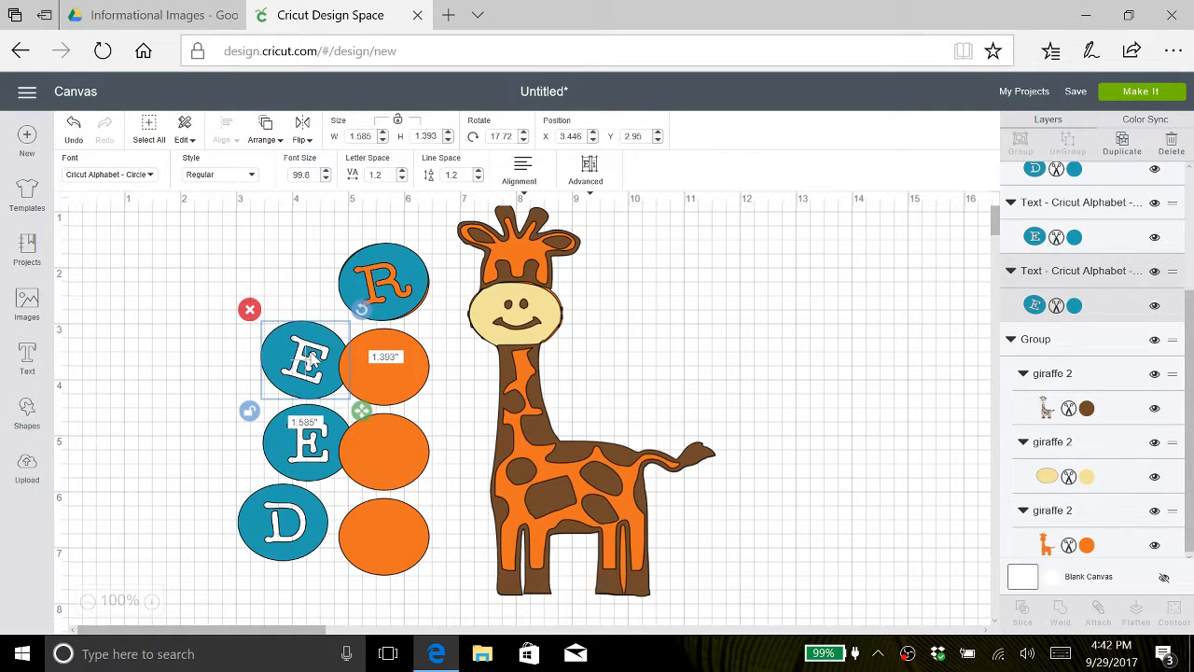
pyautogui.click(277, 140)
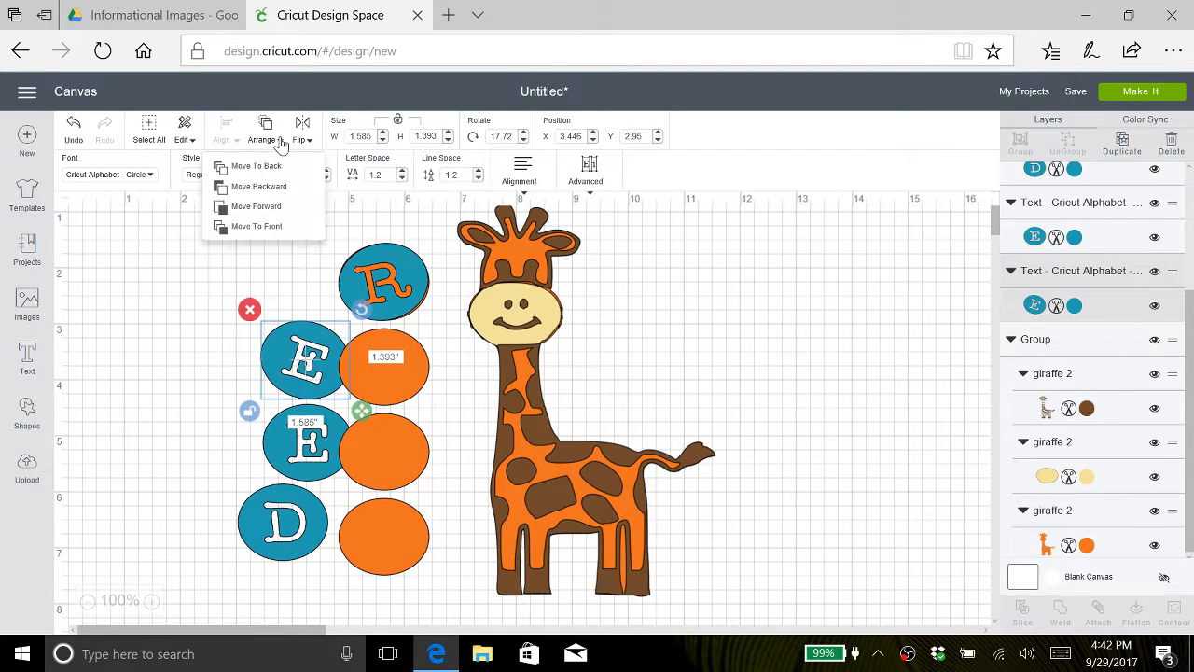
pyautogui.click(257, 226)
pyautogui.moveTo(304, 363); pyautogui.dragTo(364, 369)
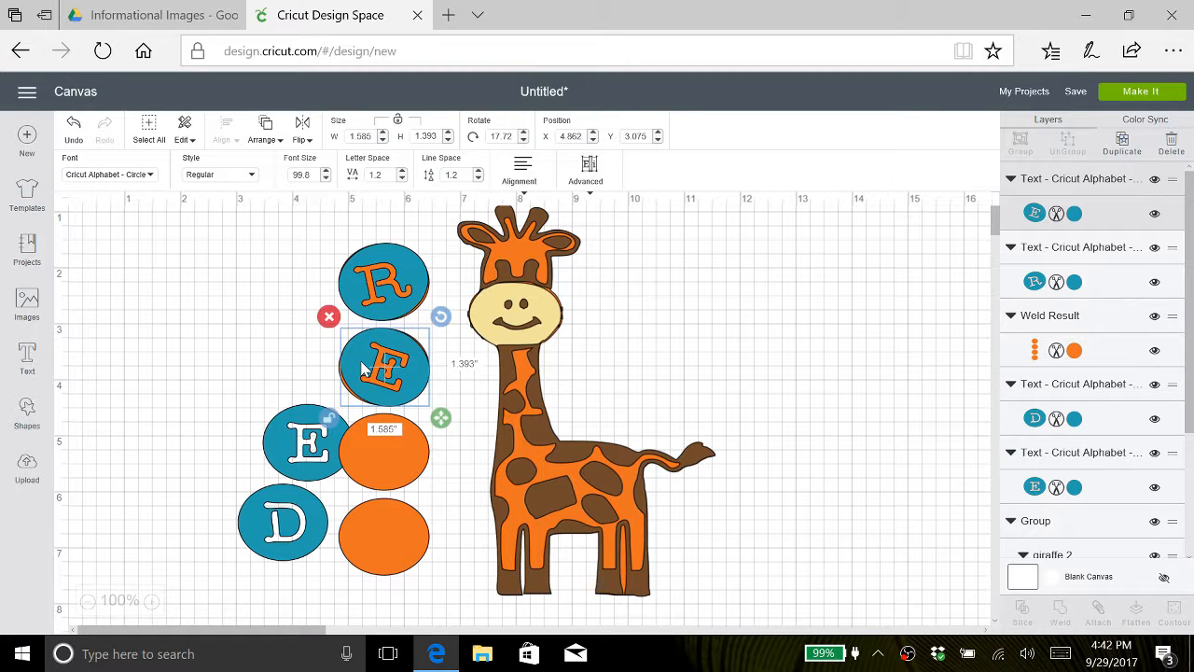
# - Tilt the third letter circle counterclockwise to about 342.83, bring it to the front and place it over the third orange circle, about X 4.848, Y 4.593
pyautogui.click(294, 453)
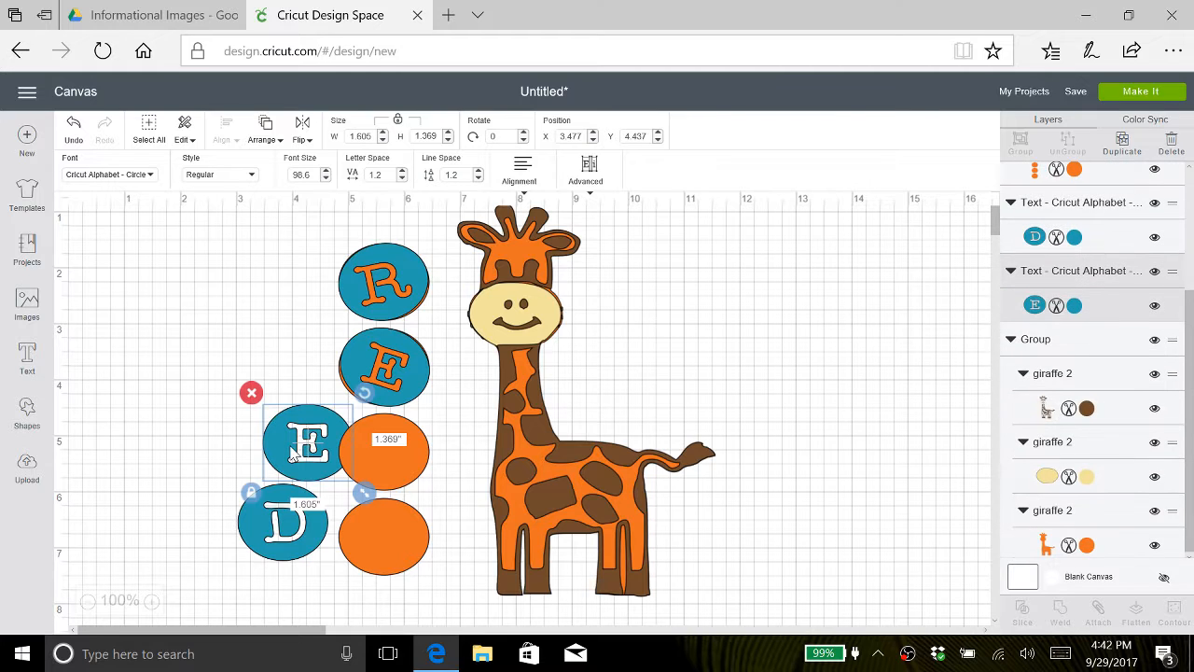
pyautogui.click(249, 491)
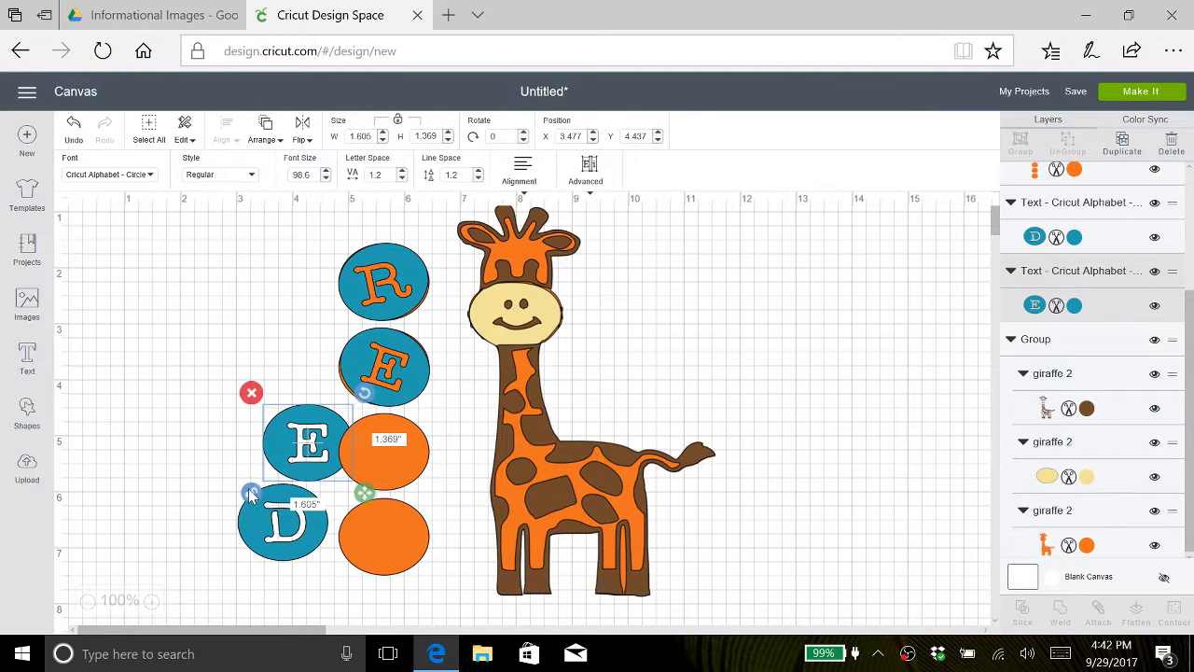
pyautogui.moveTo(363, 392); pyautogui.dragTo(346, 382)
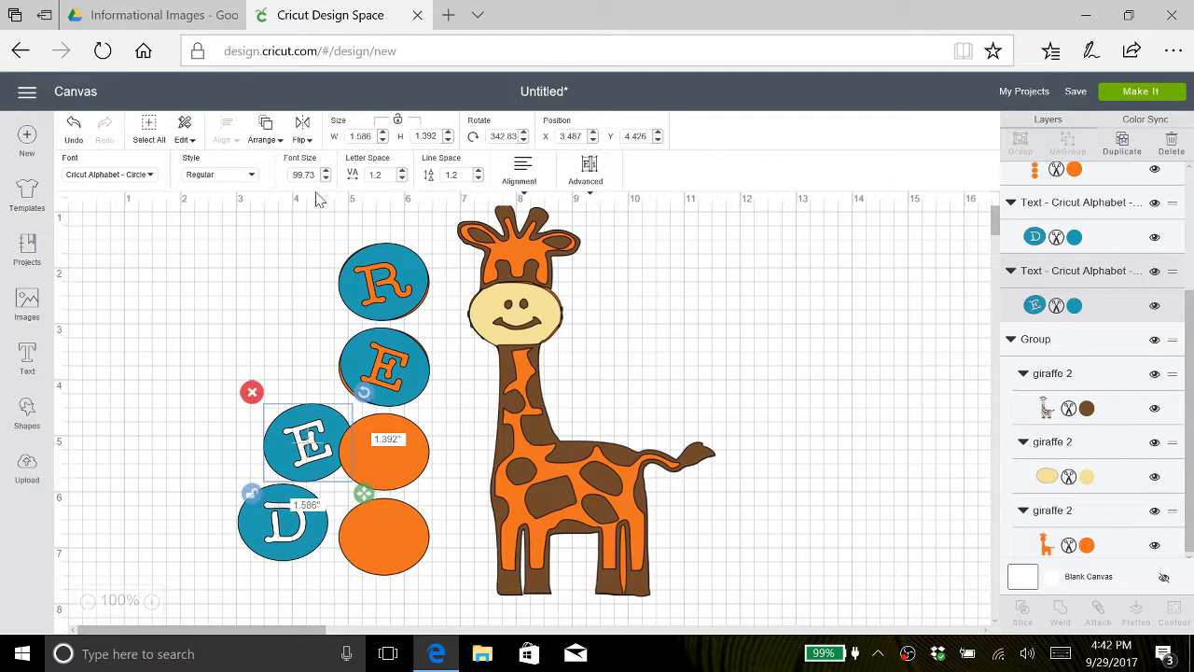
pyautogui.click(271, 136)
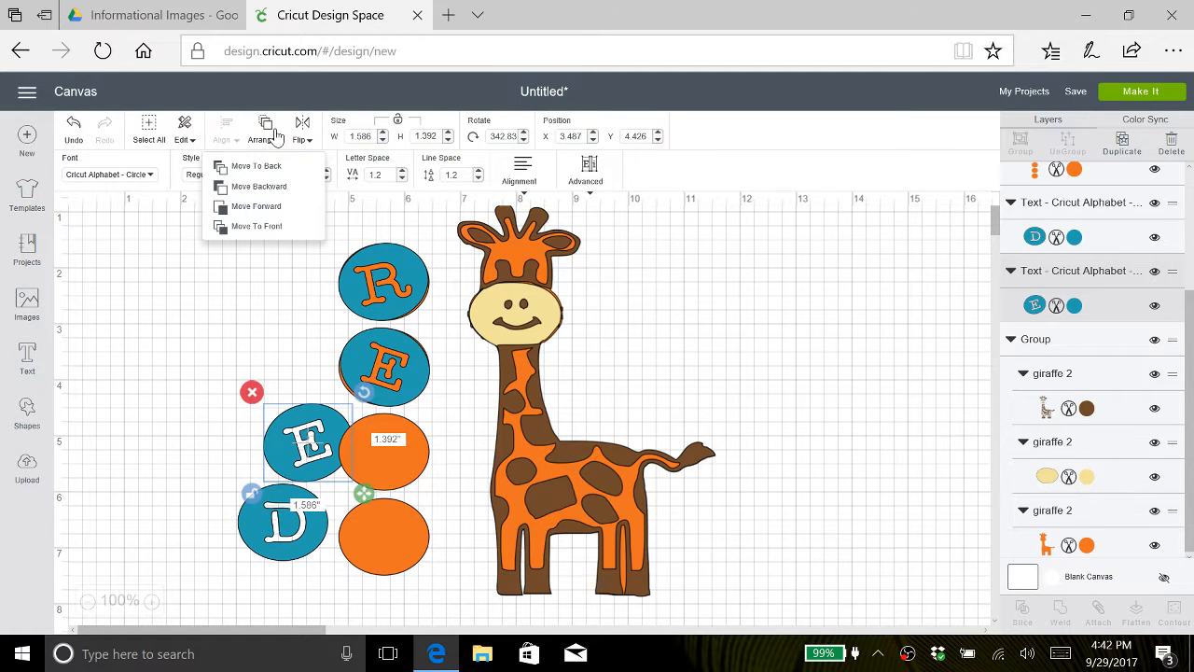
pyautogui.click(272, 231)
pyautogui.moveTo(291, 435); pyautogui.dragTo(364, 450)
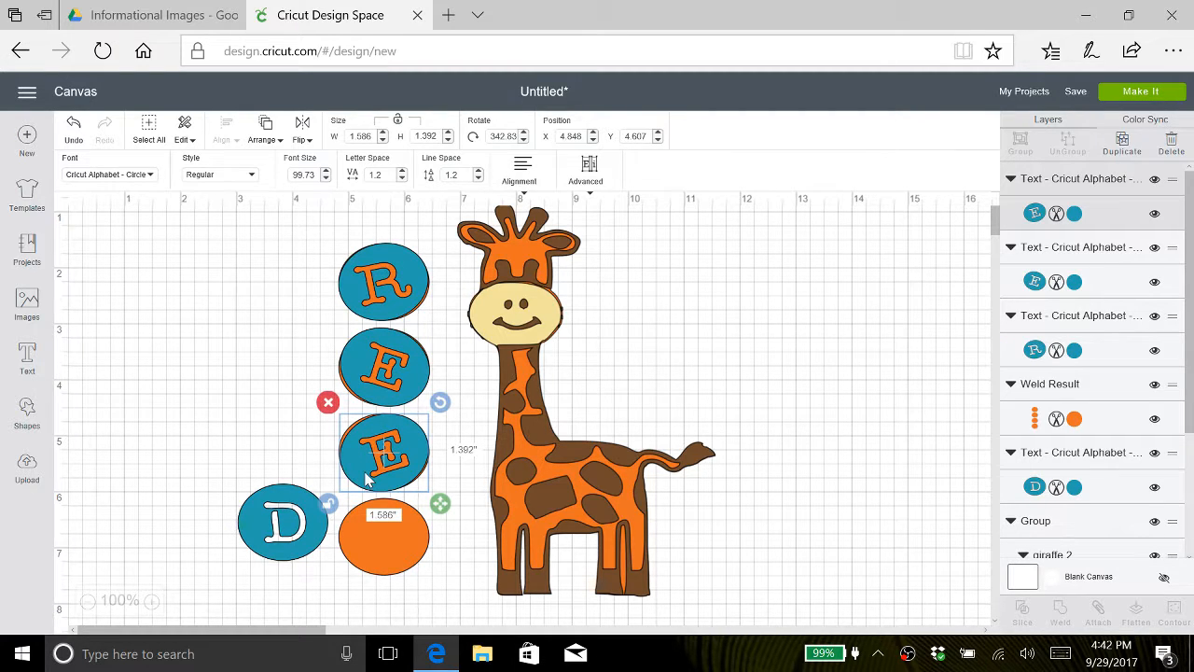
pyautogui.moveTo(369, 474); pyautogui.dragTo(368, 479)
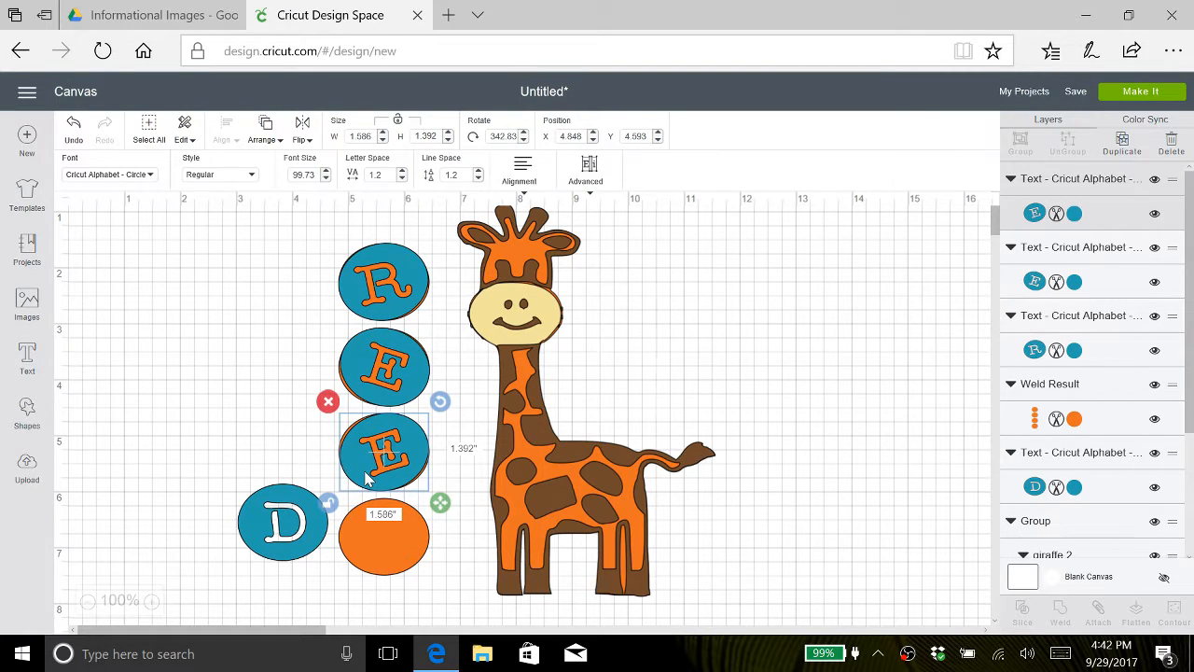
pyautogui.click(264, 437)
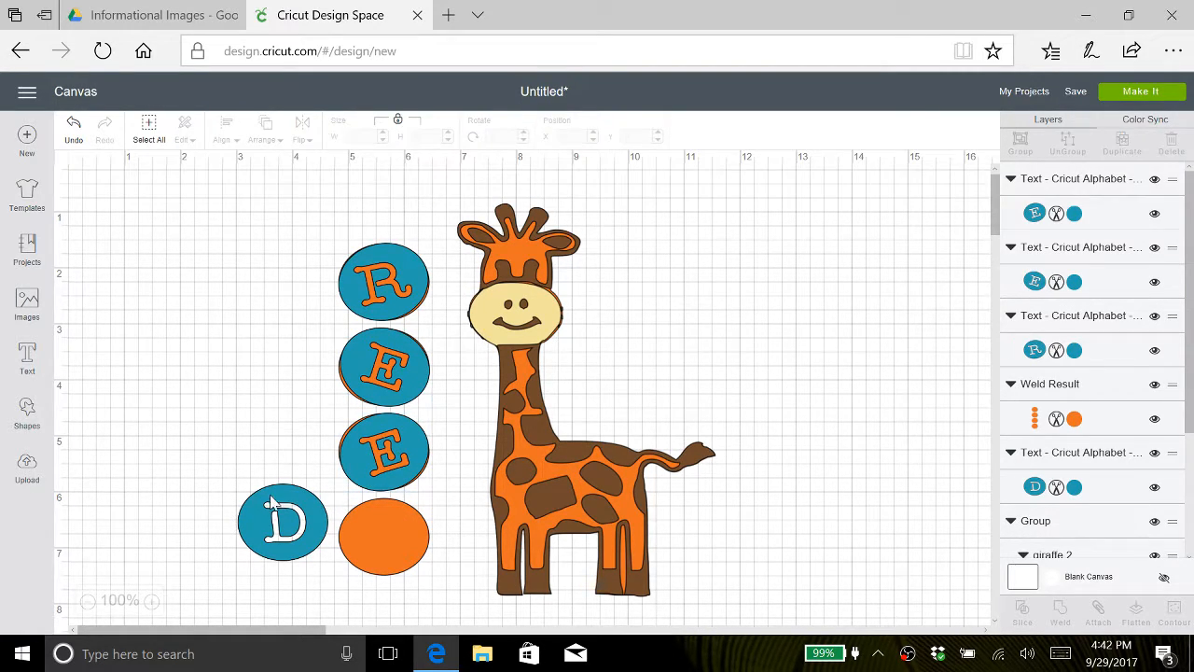
# - Tilt the fourth letter circle clockwise to about 19.12, bring it to the front and place it over the bottom orange circle, about X 4.85, Y 6.108
pyautogui.moveTo(261, 527); pyautogui.dragTo(252, 527)
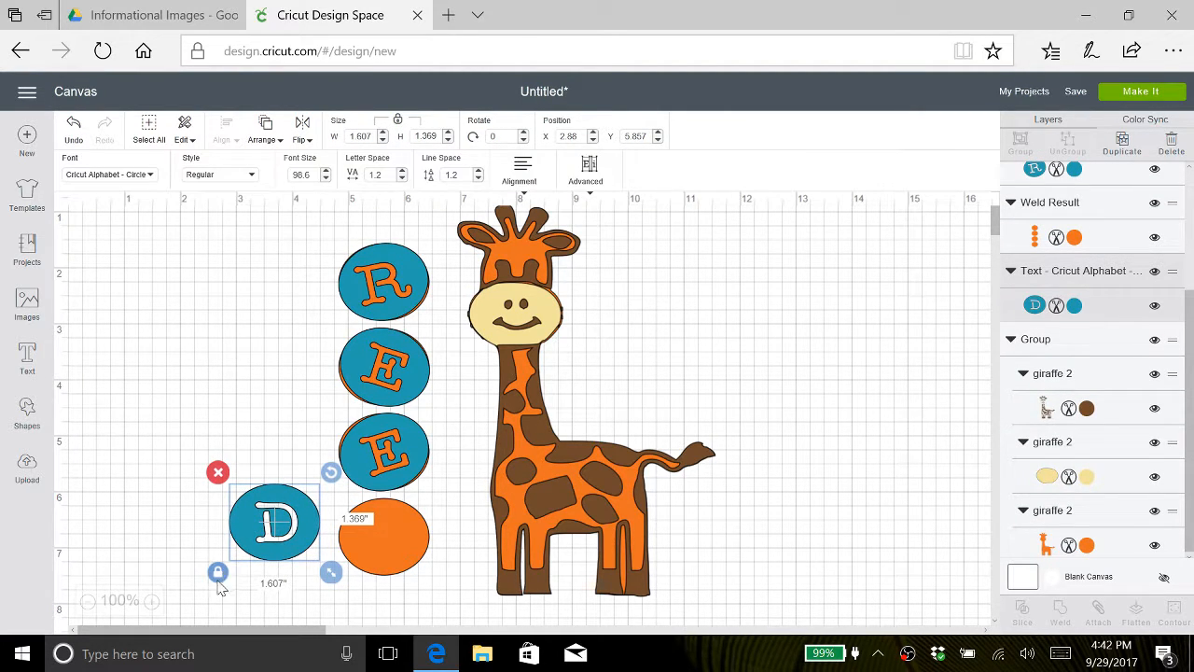
pyautogui.click(332, 476)
pyautogui.moveTo(332, 475); pyautogui.dragTo(341, 501)
pyautogui.moveTo(268, 528); pyautogui.dragTo(342, 545)
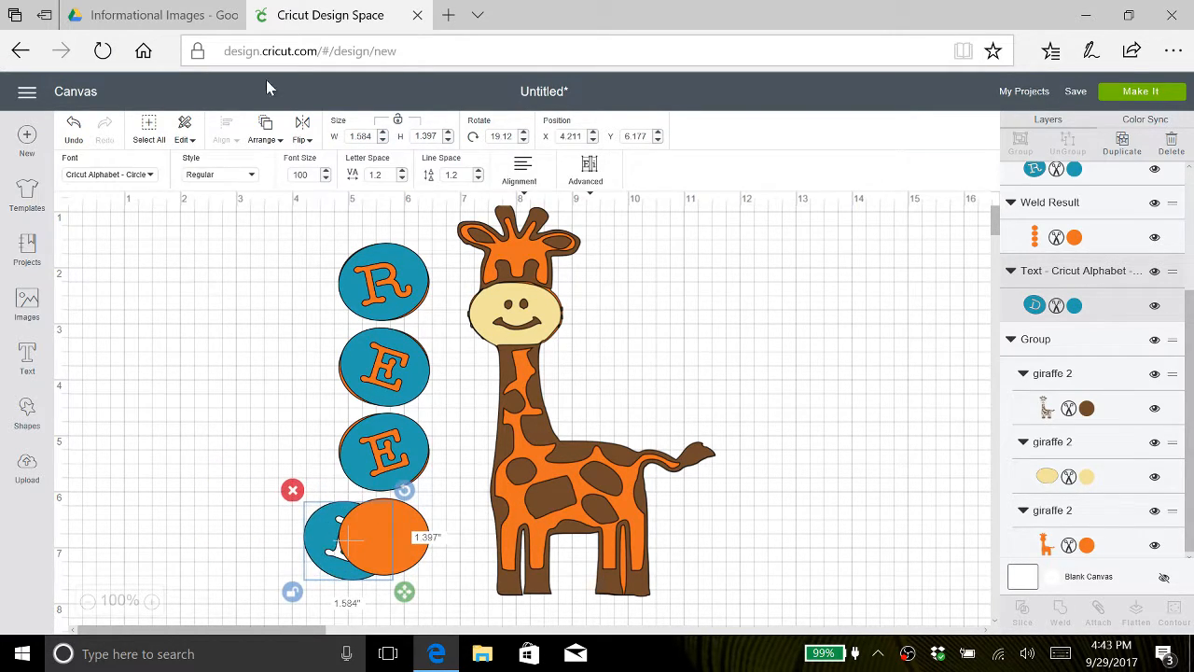
pyautogui.click(265, 135)
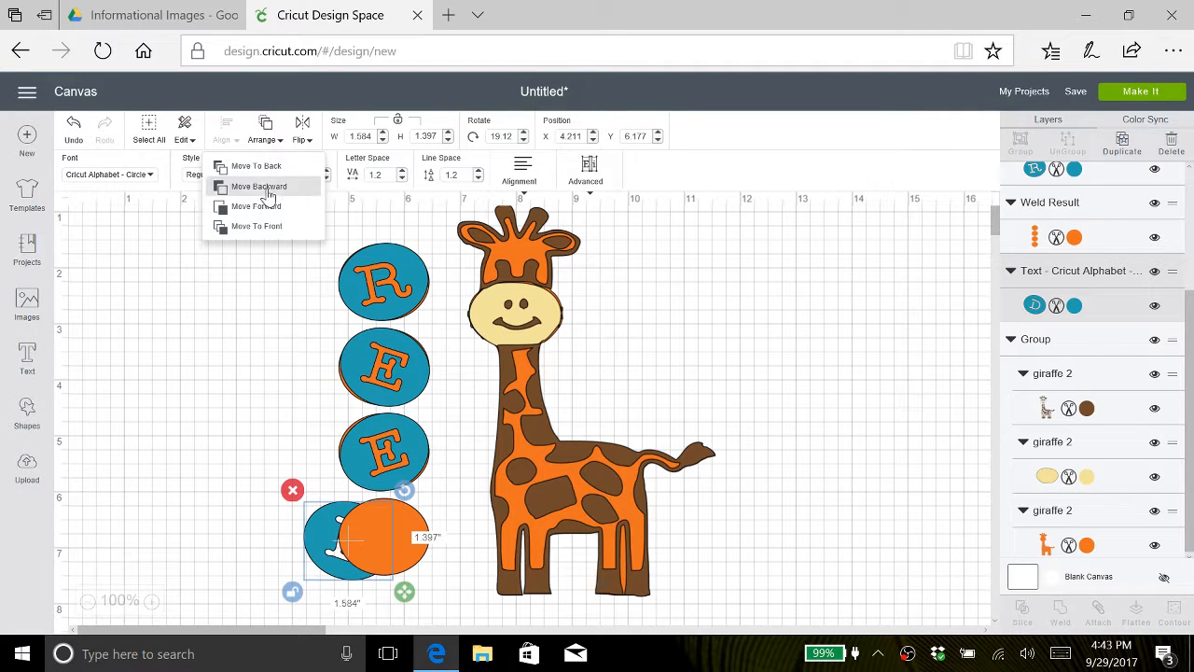
pyautogui.click(261, 226)
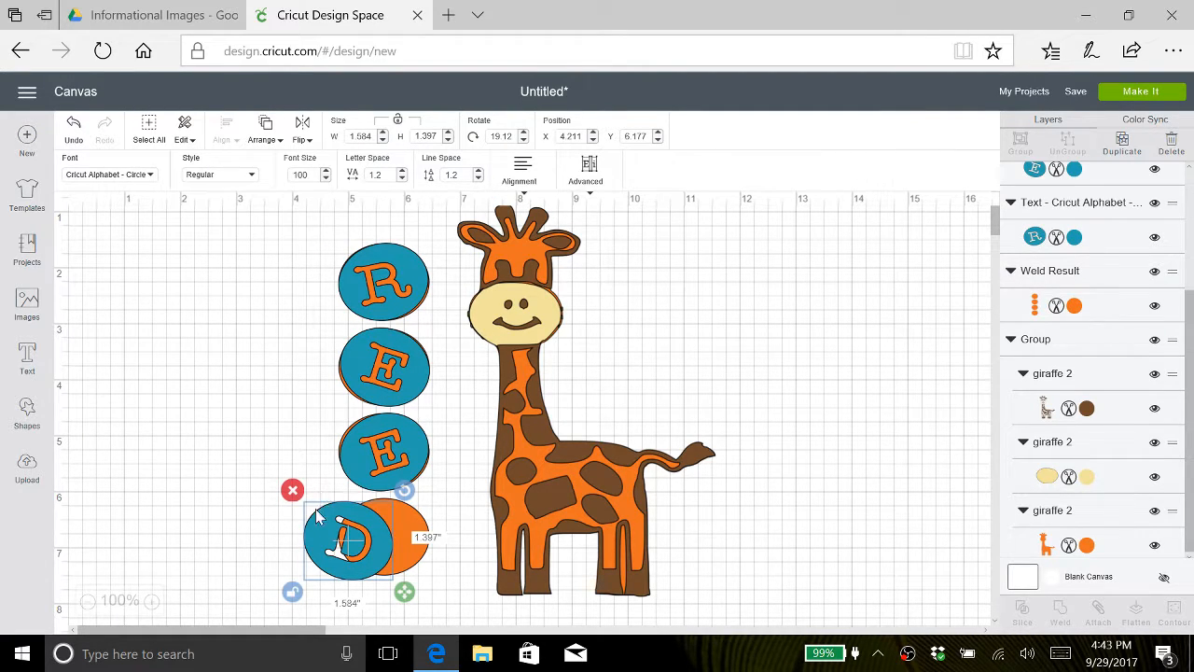
pyautogui.moveTo(318, 518); pyautogui.dragTo(354, 522)
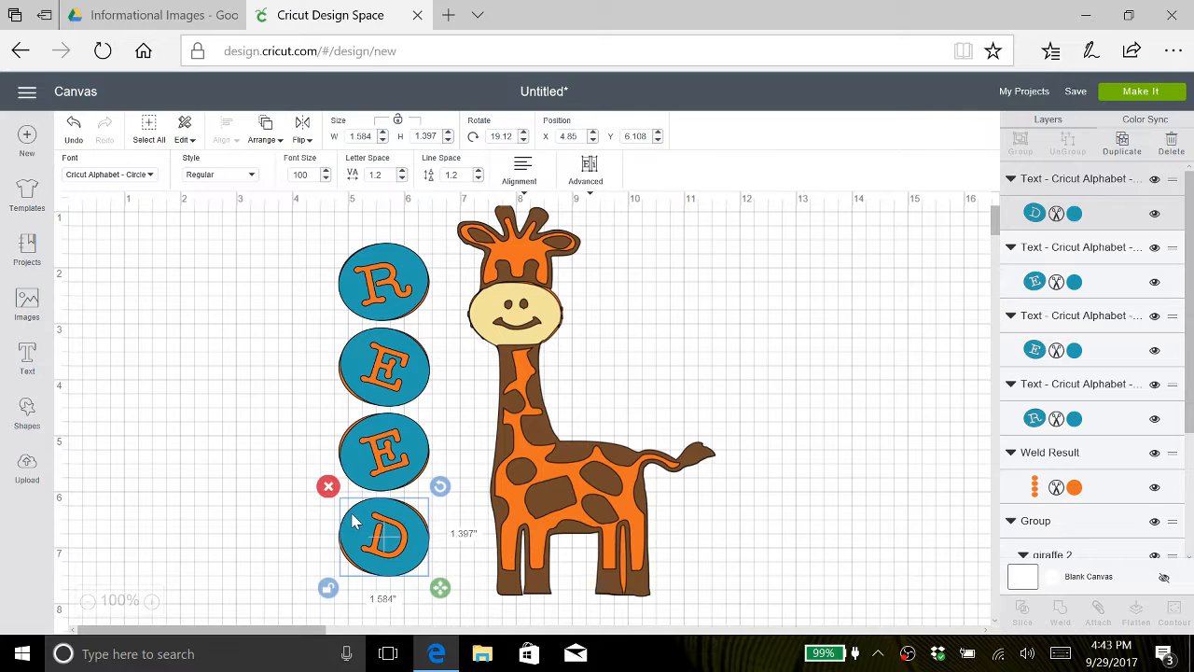
pyautogui.click(262, 497)
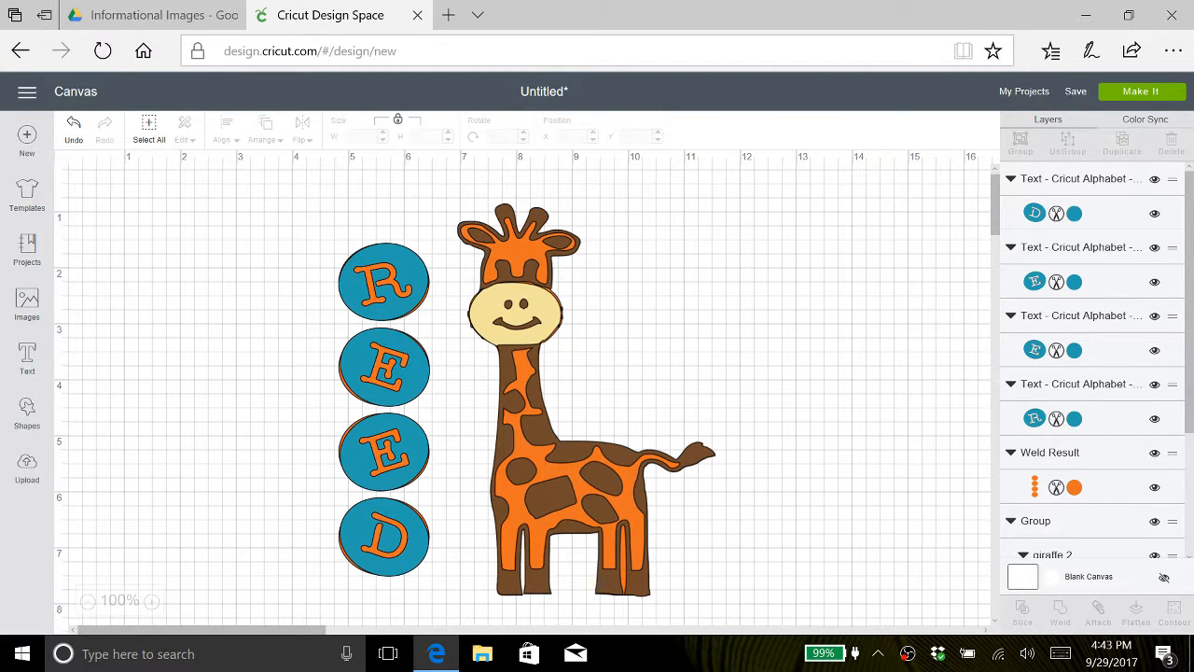
# - Recolor the first letter circle with the project's cream color, #F3E39C
pyautogui.click(1078, 419)
pyautogui.rightClick(1079, 419)
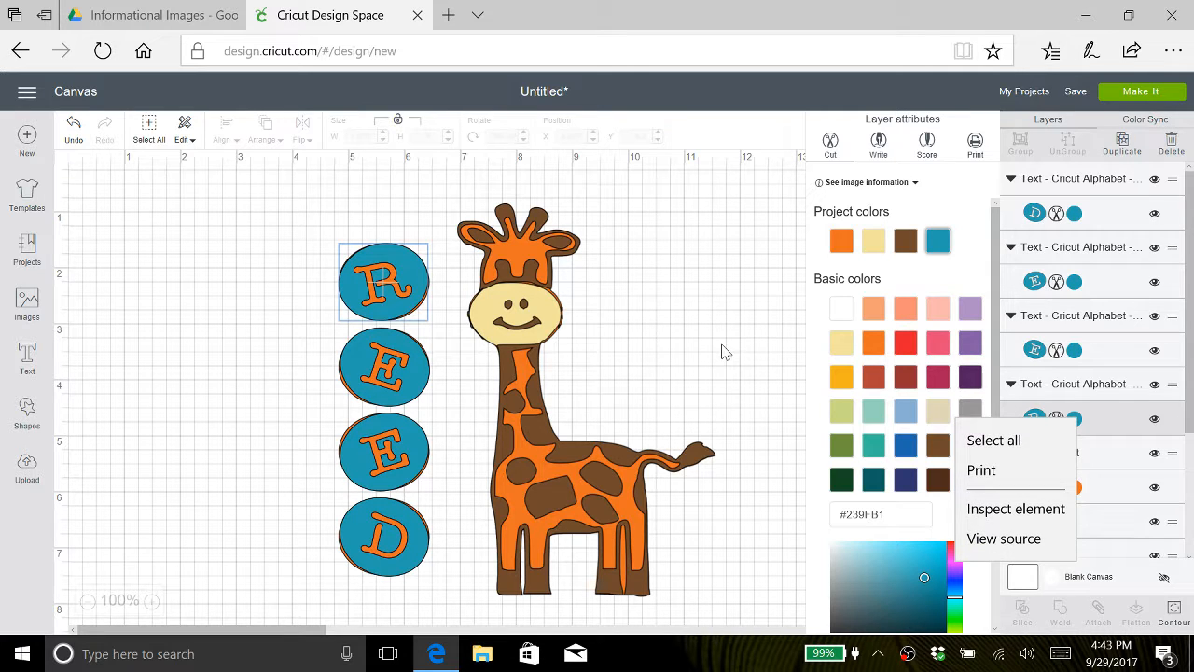
pyautogui.press('Escape')
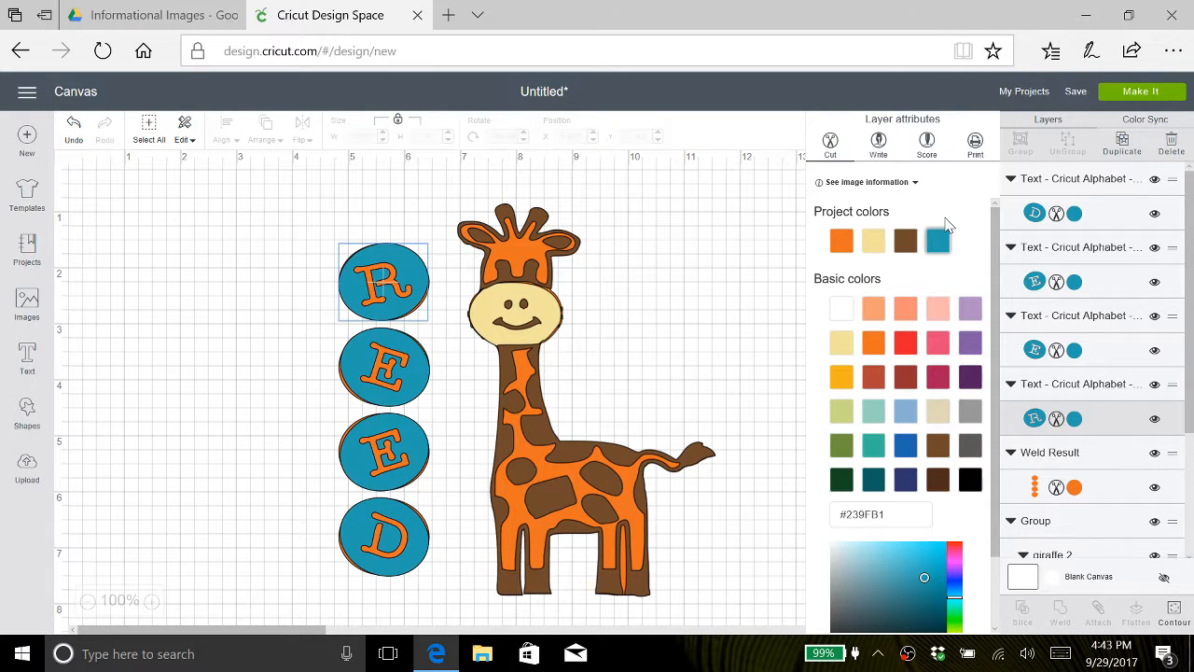
pyautogui.click(877, 242)
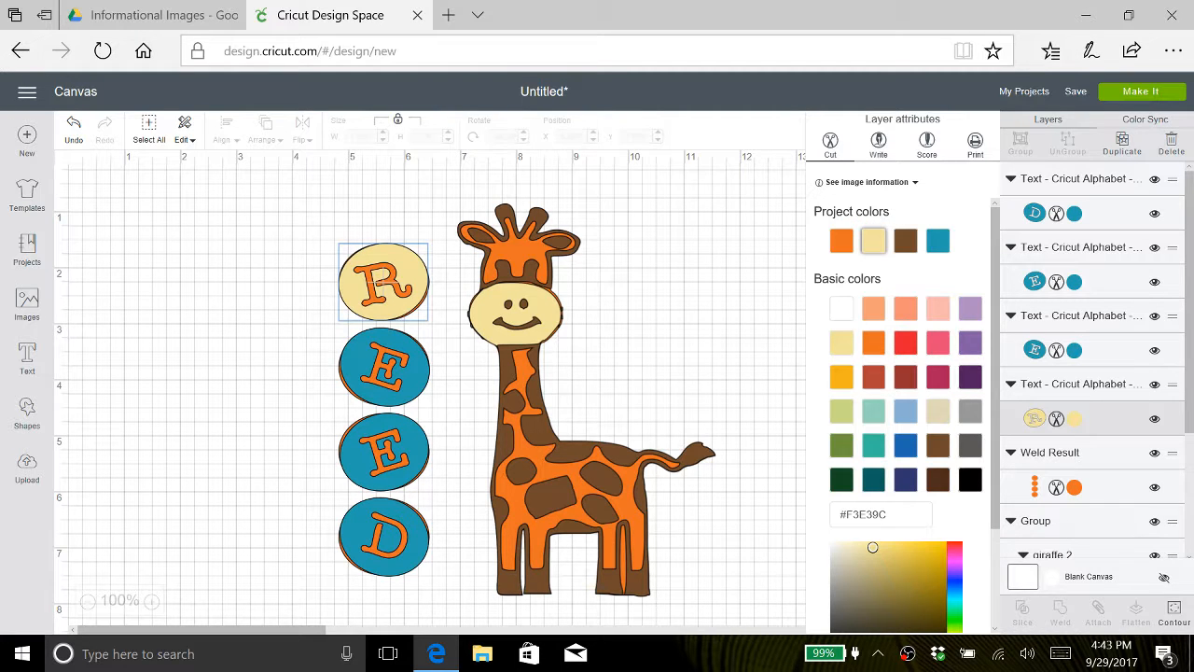
# - Sync the three remaining blue letter circles to the cream color of the giraffe's muzzle
pyautogui.click(1140, 121)
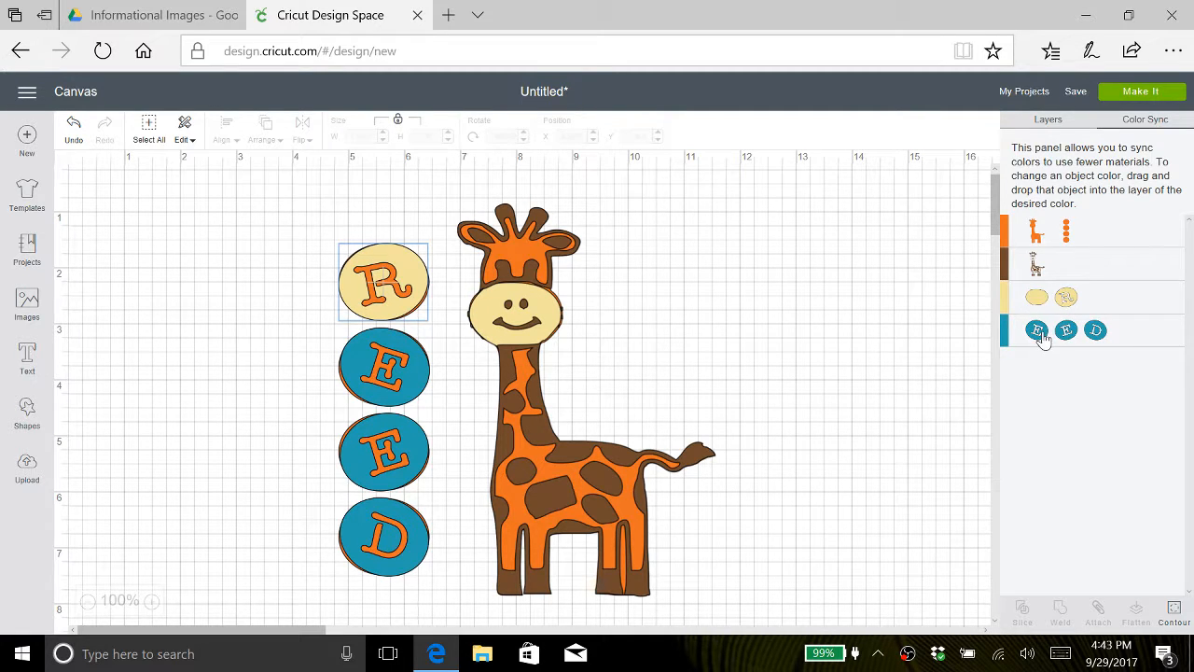
pyautogui.moveTo(1058, 328); pyautogui.dragTo(1128, 298)
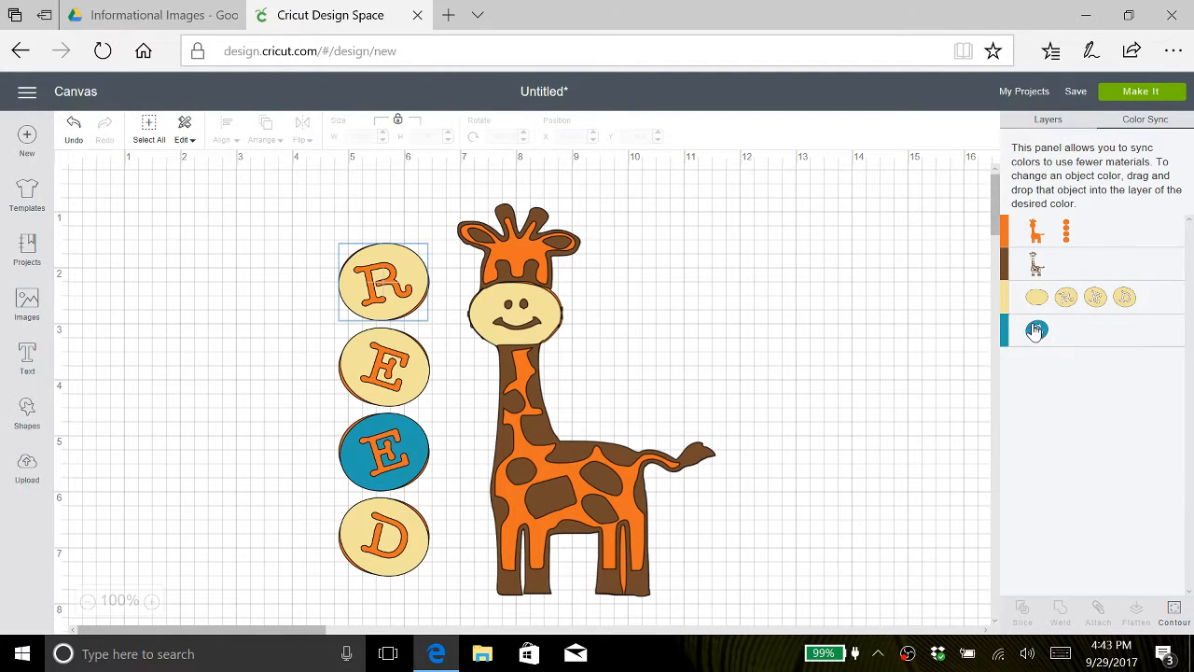
pyautogui.moveTo(1034, 330); pyautogui.dragTo(1153, 299)
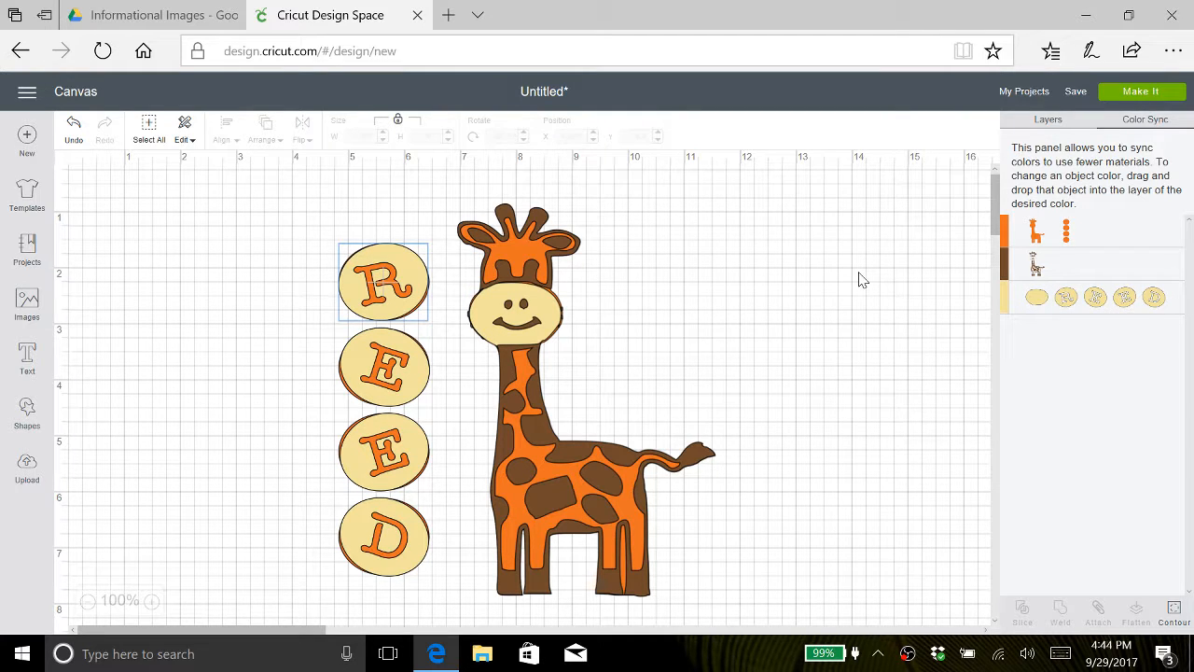
pyautogui.click(1036, 119)
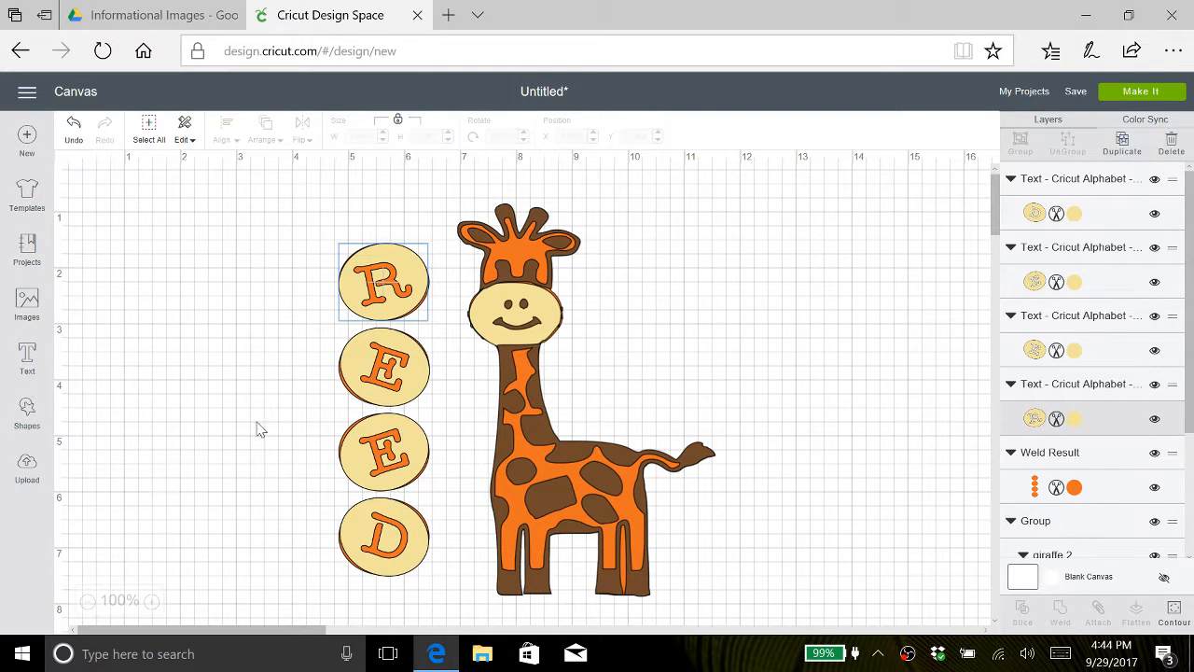
# - Nudge the first letter circle slightly over its orange backing, to about X 4.857, Y 1.55
pyautogui.click(354, 292)
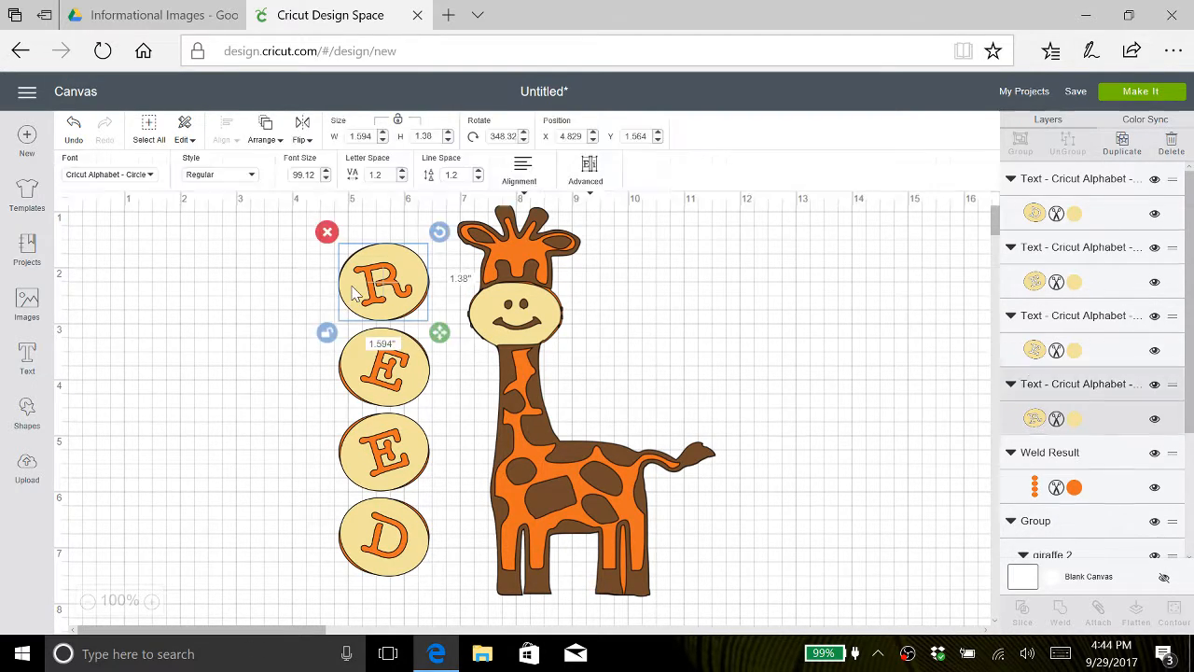
pyautogui.moveTo(354, 290); pyautogui.dragTo(355, 292)
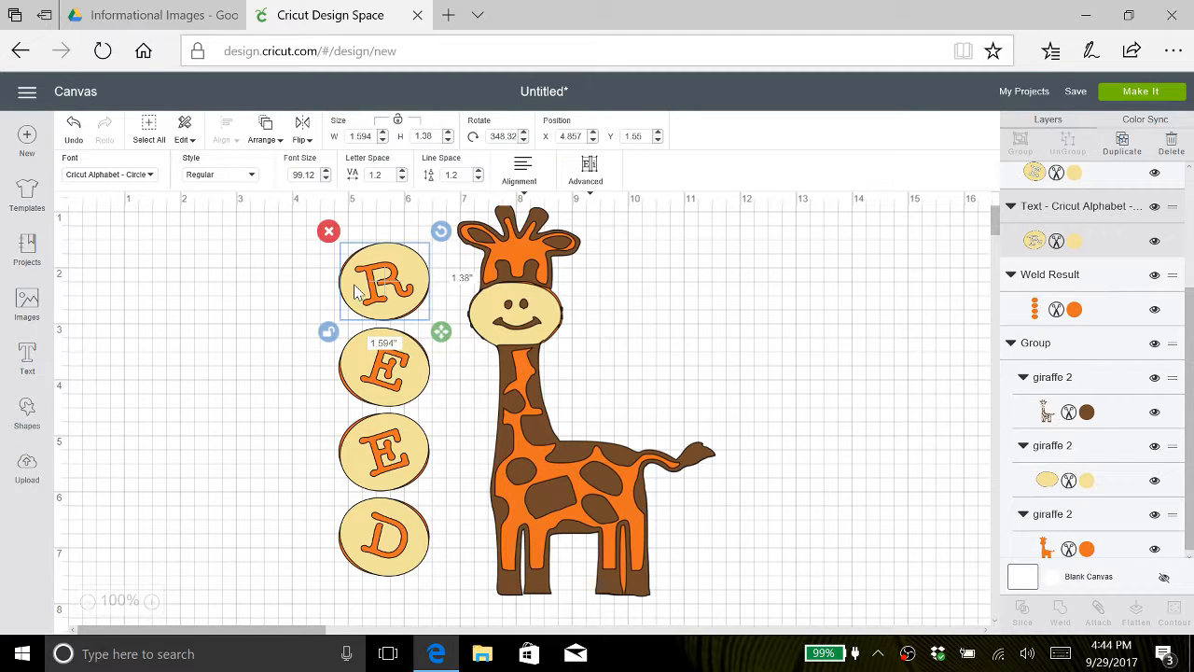
pyautogui.doubleClick(369, 285)
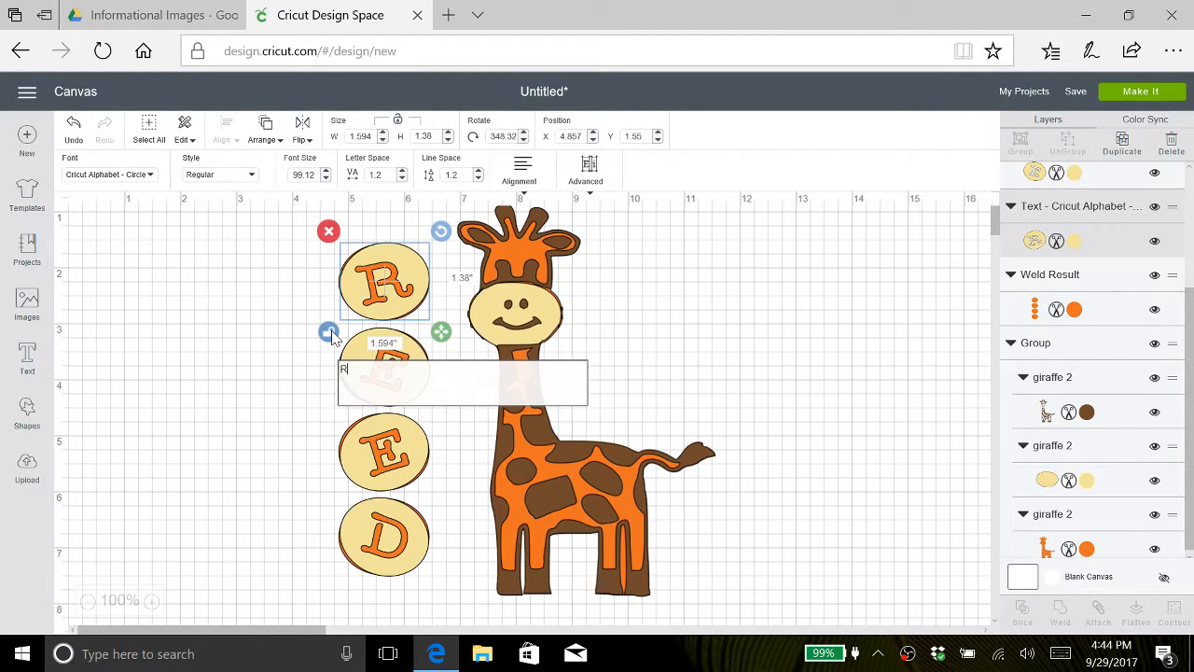
pyautogui.click(361, 349)
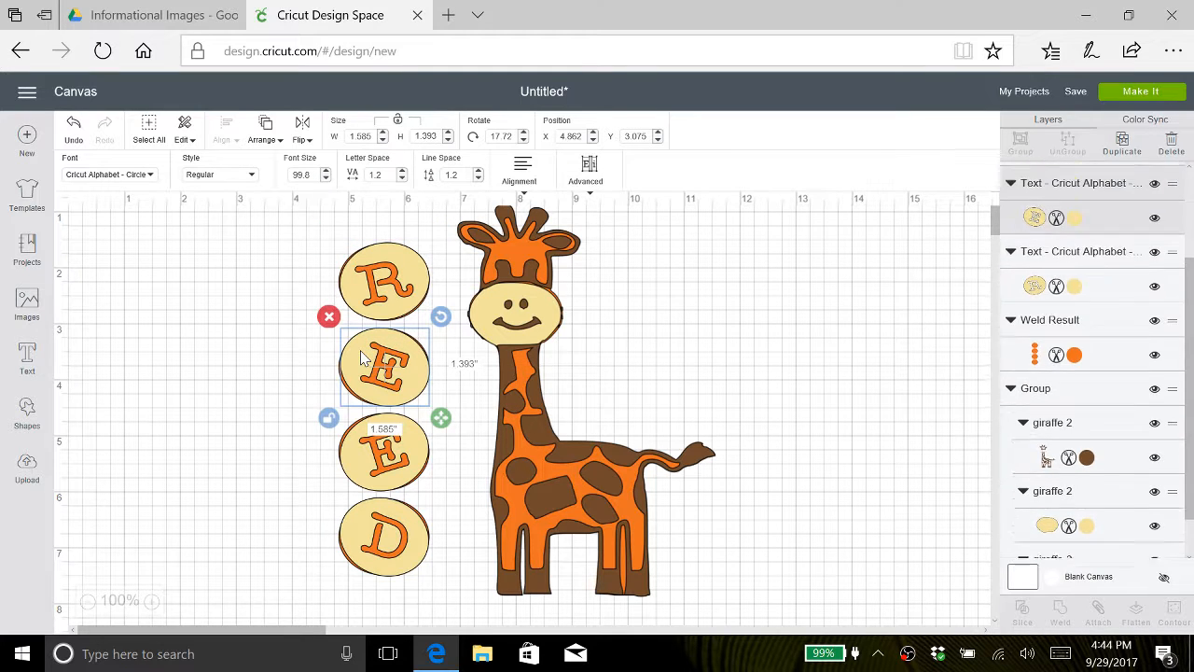
pyautogui.click(362, 286)
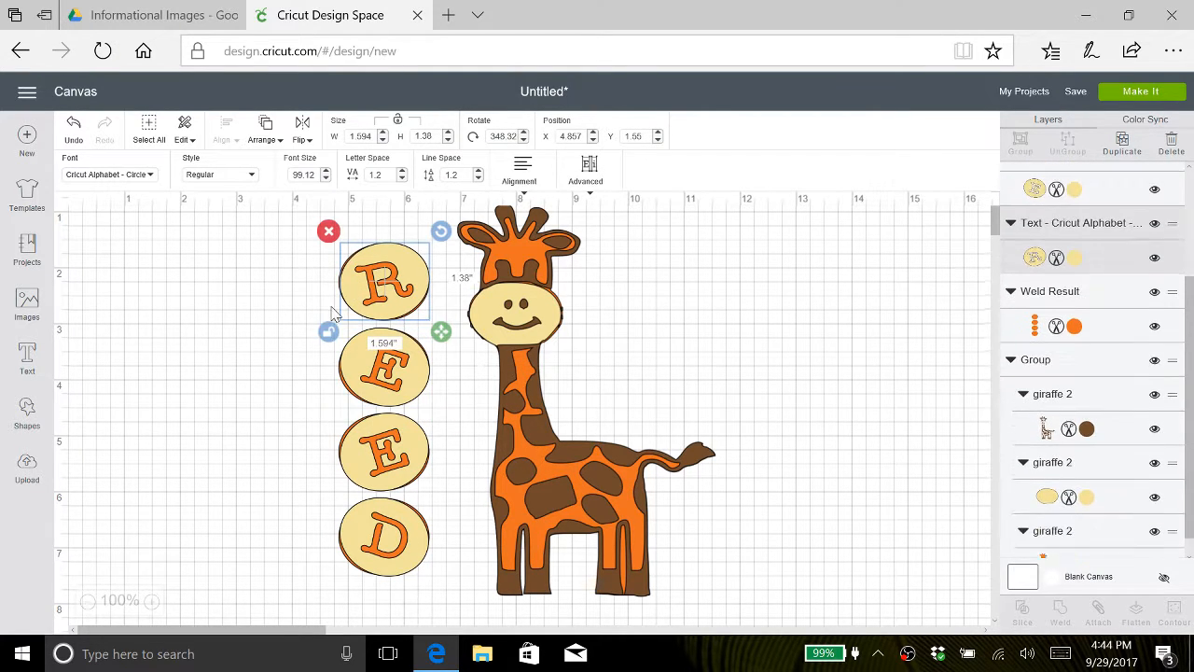
pyautogui.doubleClick(329, 334)
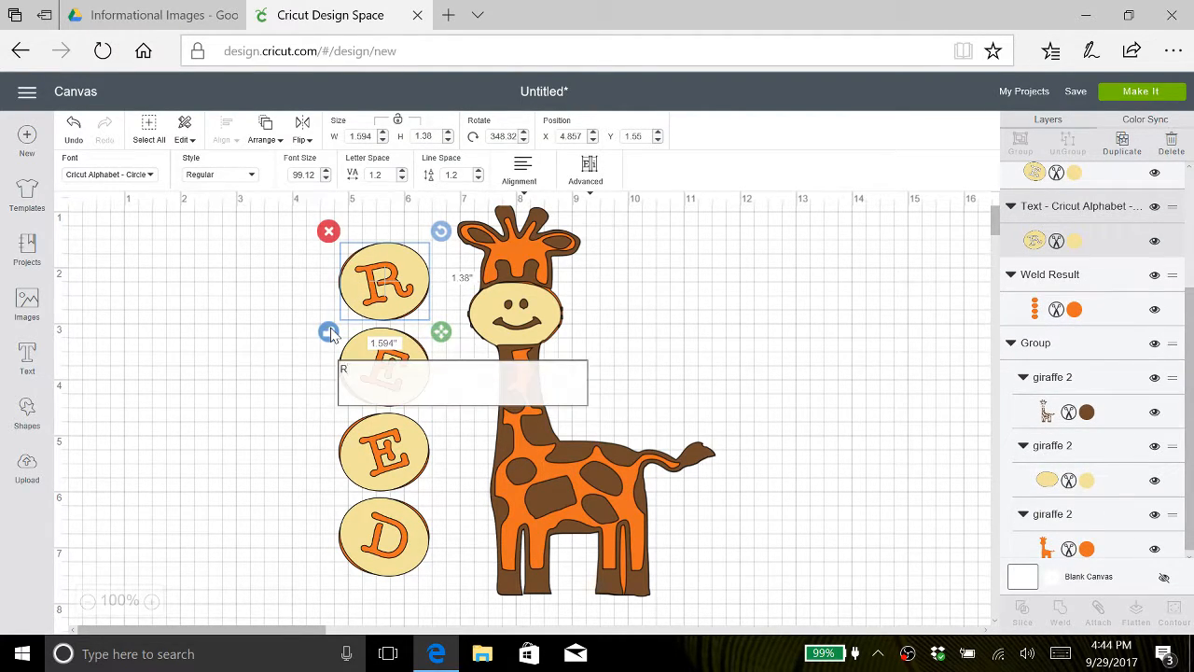
pyautogui.click(314, 311)
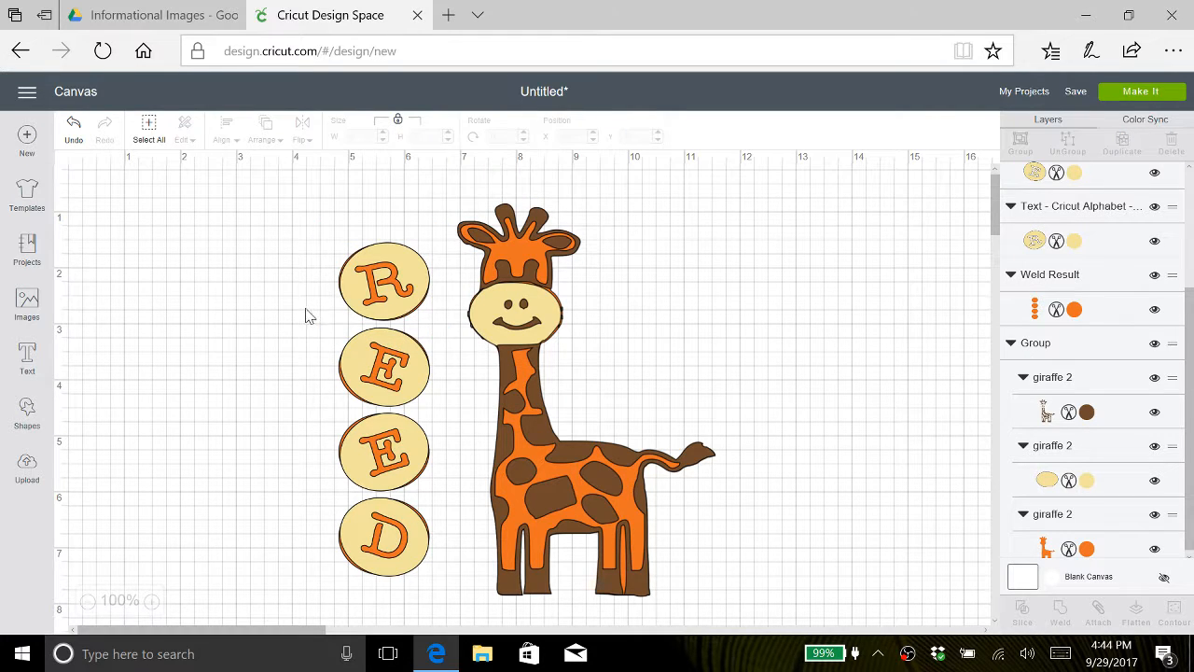
# - Weld the four cream letter circles into a single shape
pyautogui.click(359, 297)
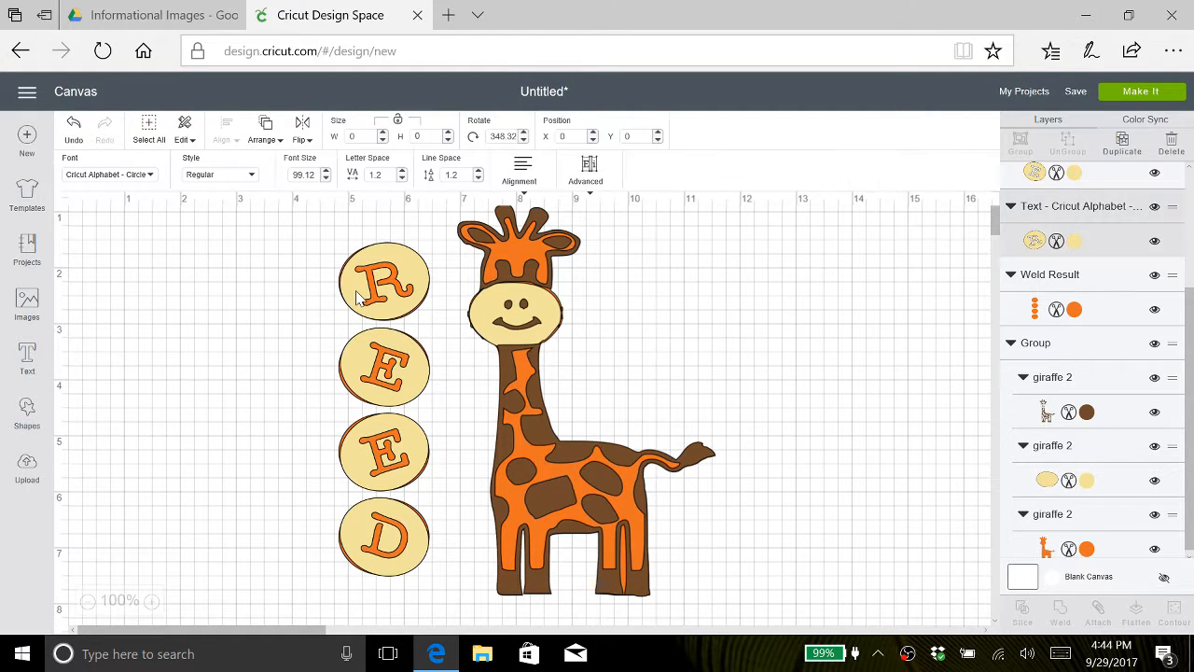
pyautogui.keyDown('shift'); pyautogui.click(360, 355); pyautogui.keyUp('shift')
pyautogui.keyDown('shift'); pyautogui.click(362, 462); pyautogui.keyUp('shift')
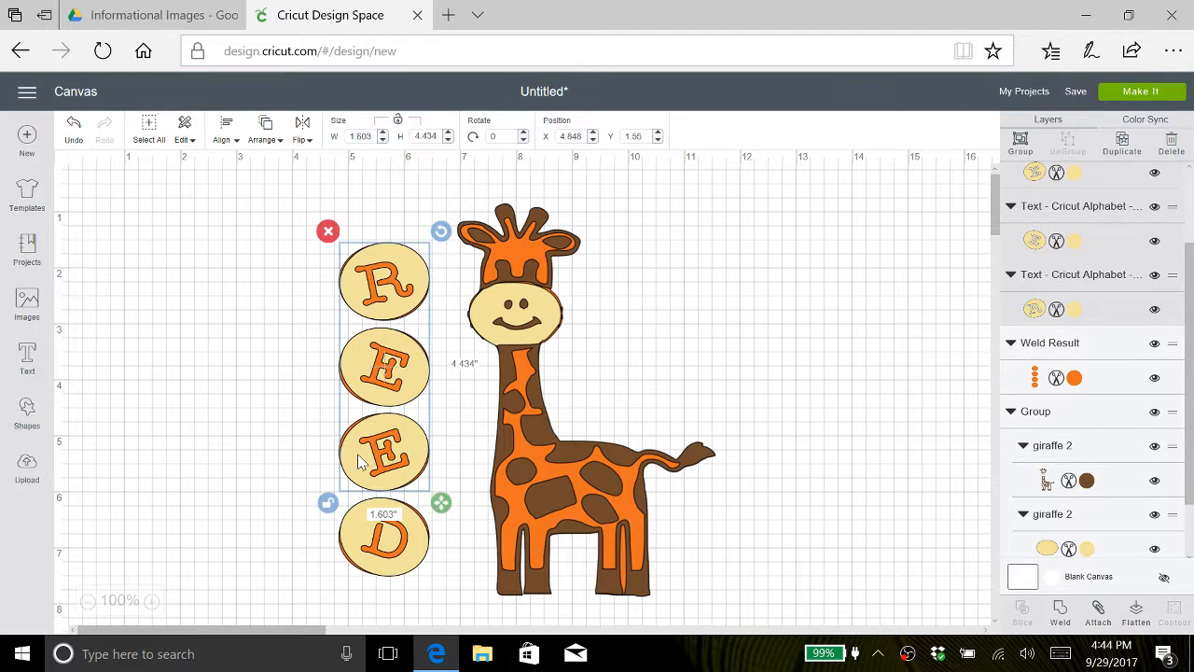
pyautogui.keyDown('shift'); pyautogui.click(367, 530); pyautogui.keyUp('shift')
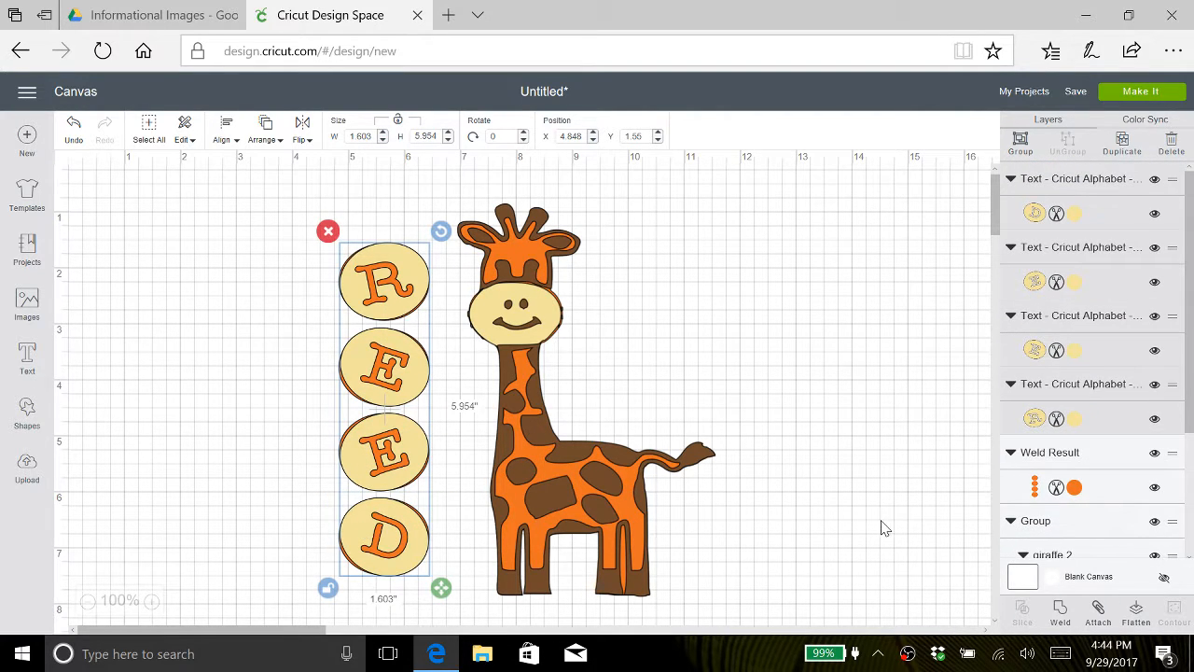
pyautogui.click(1060, 611)
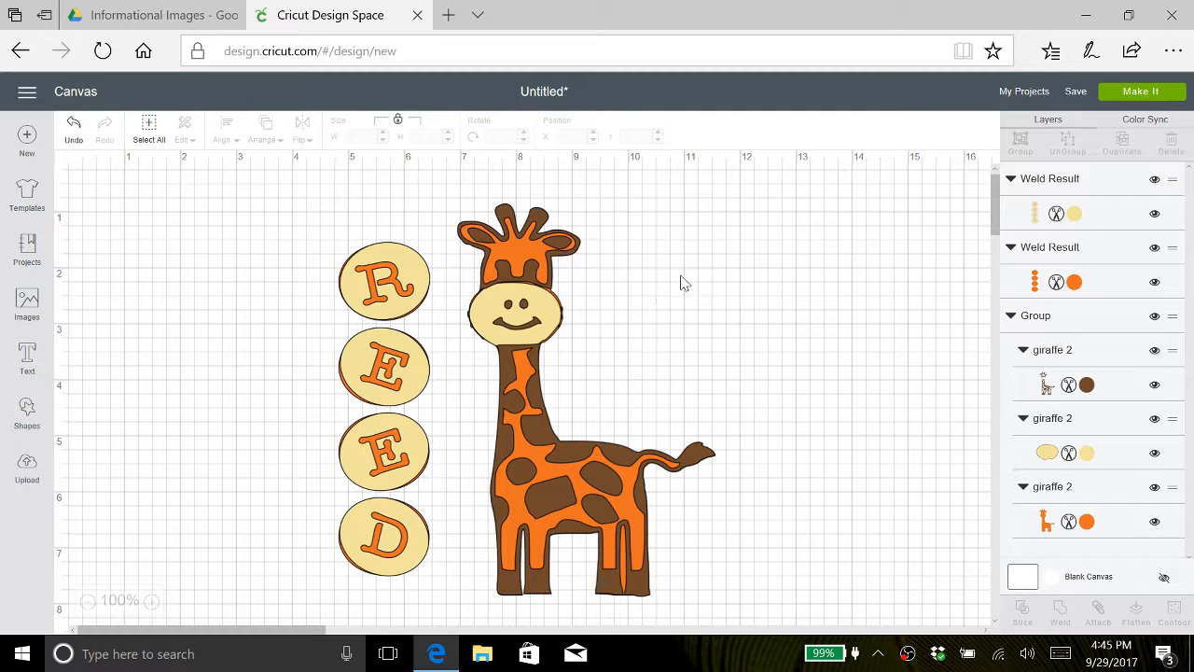
# - Save the project under the name GIRAFFE CC
pyautogui.click(1075, 94)
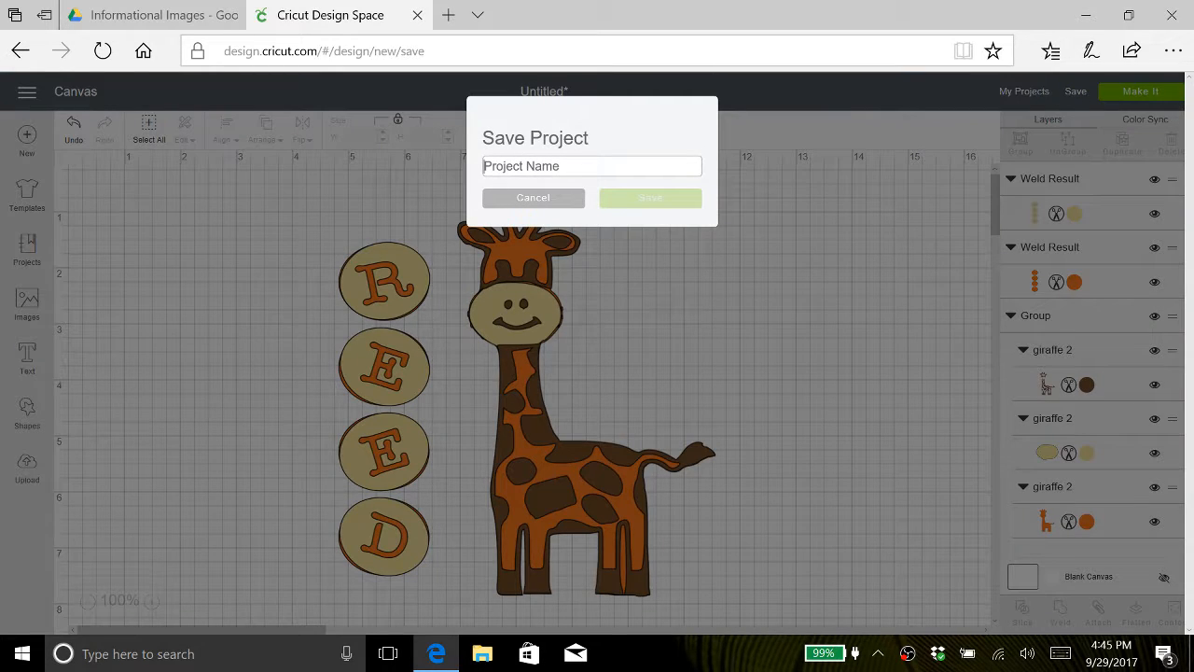
pyautogui.click(592, 166)
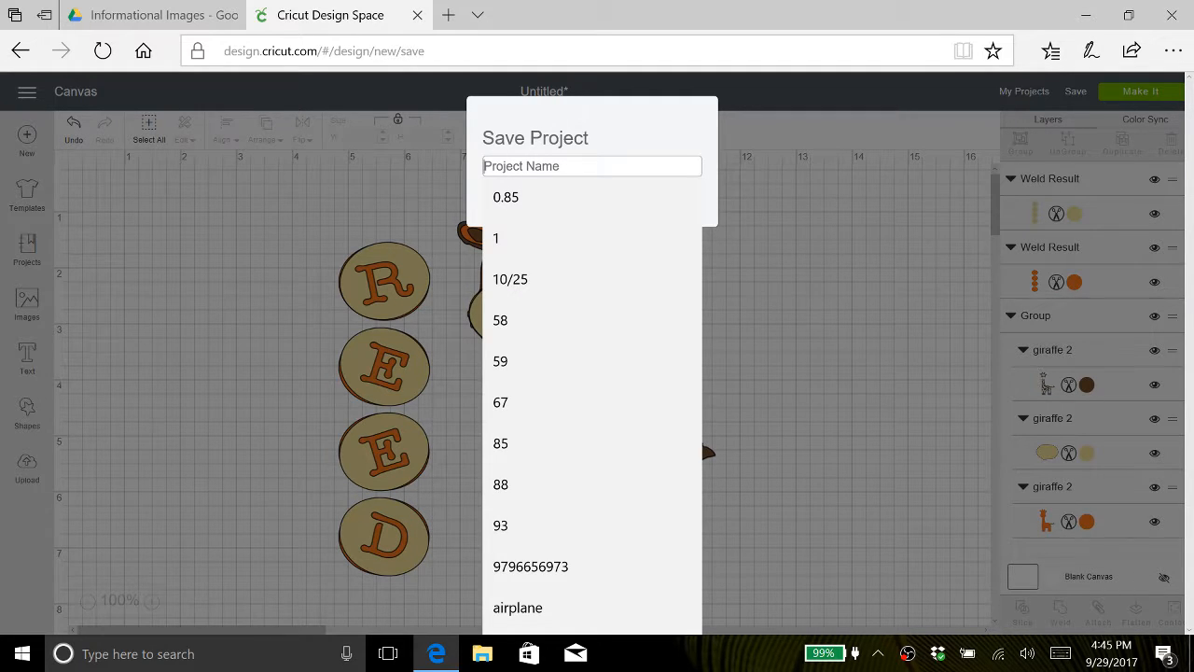
pyautogui.write('GIRAF')
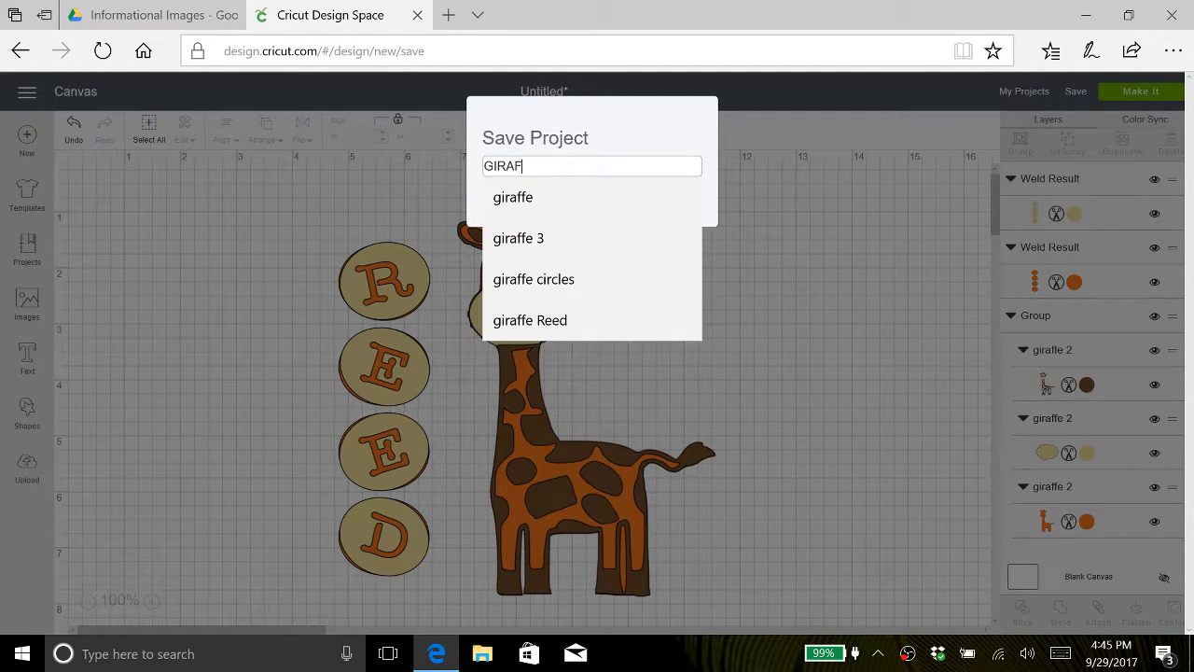
pyautogui.write('FE CC')
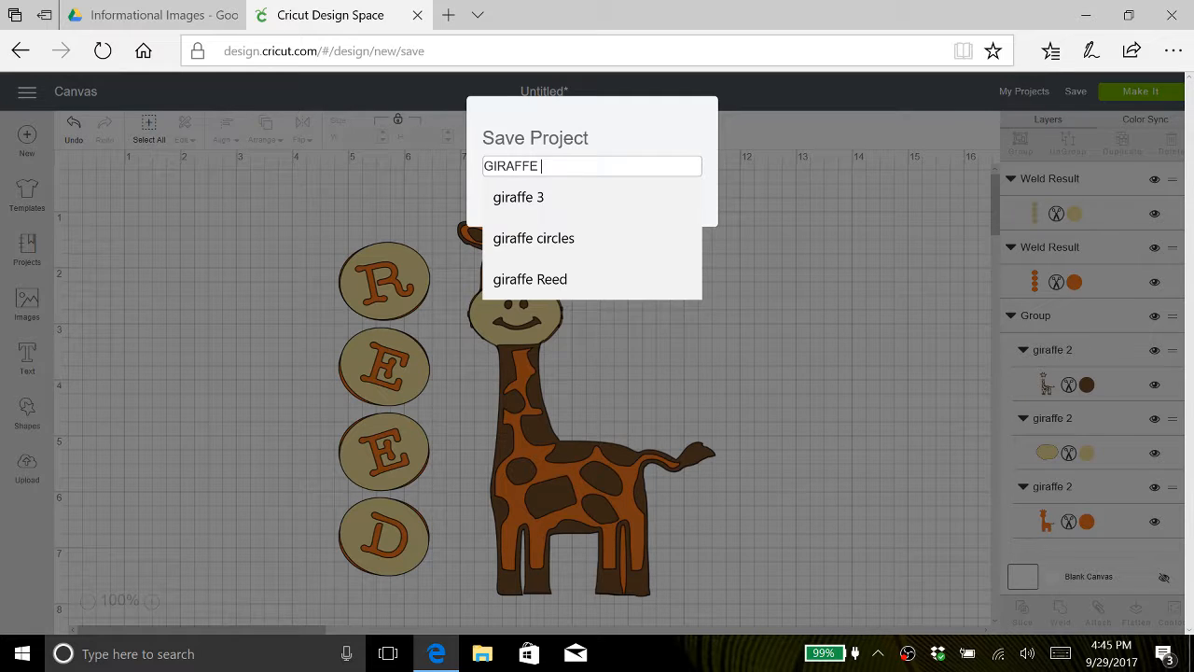
pyautogui.press('BackSpace')
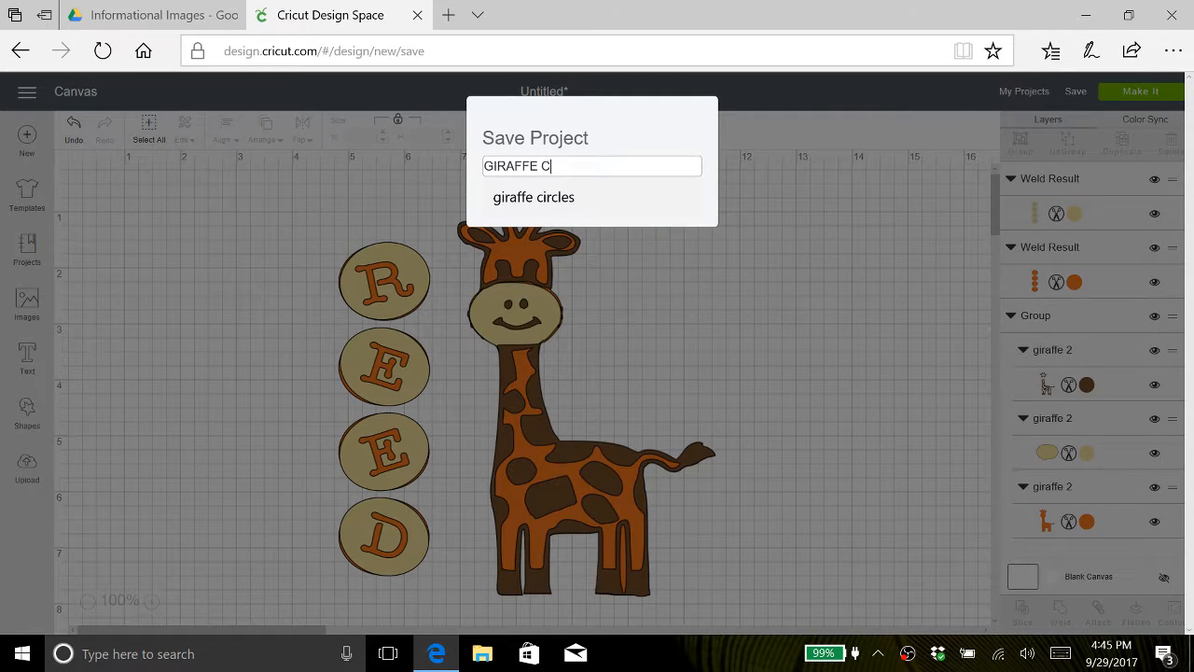
pyautogui.write('C')
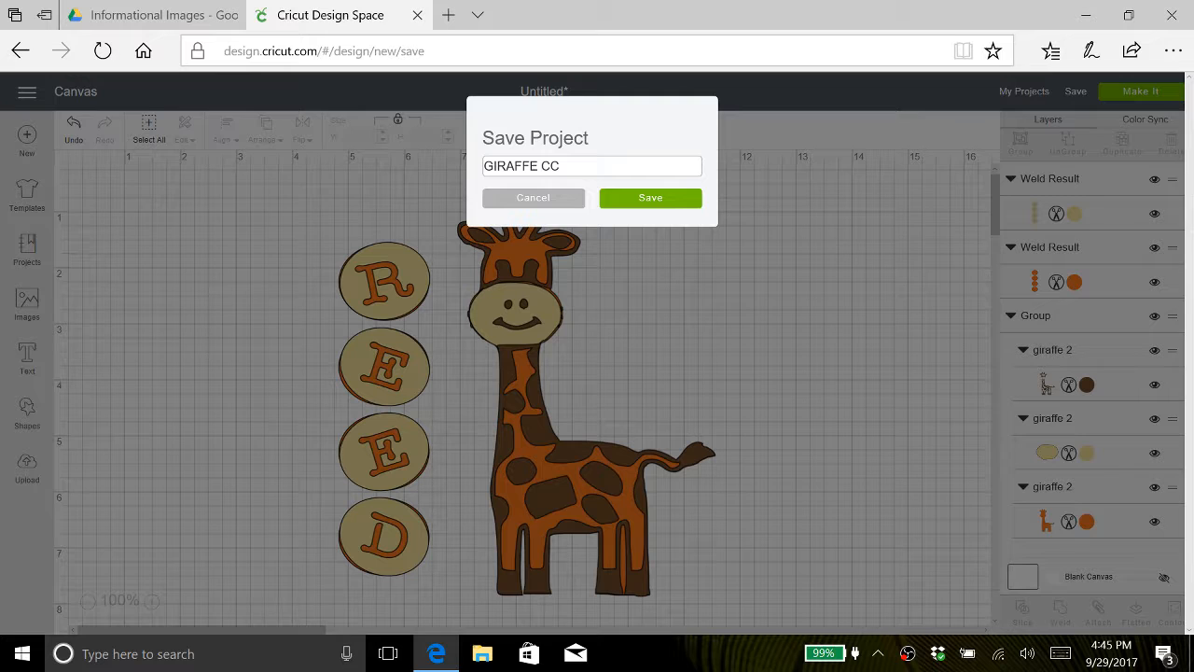
pyautogui.click(656, 201)
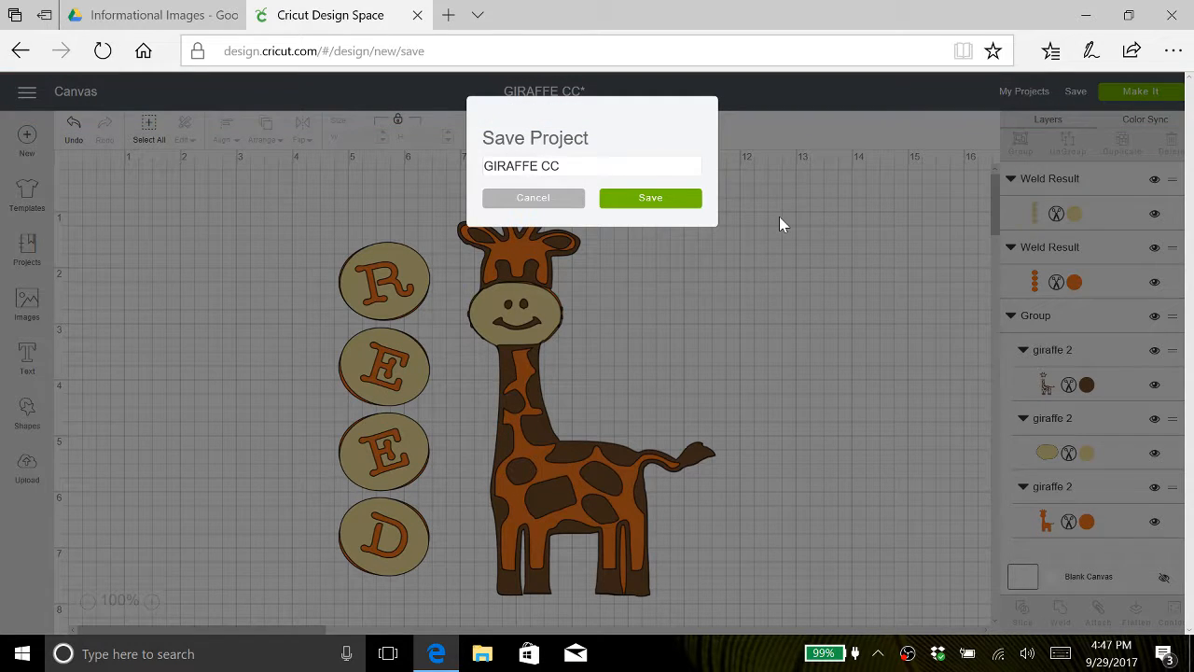
# - Check the computer's Wi-Fi connection and retry saving the giraffe project
pyautogui.click(997, 655)
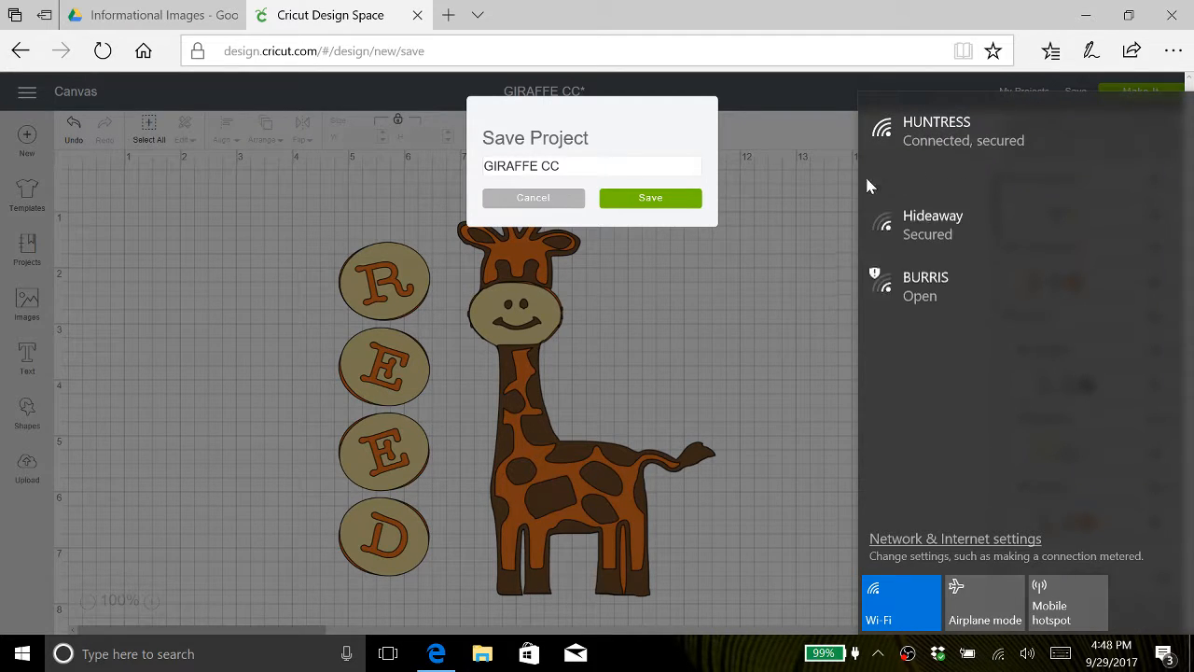
pyautogui.click(649, 204)
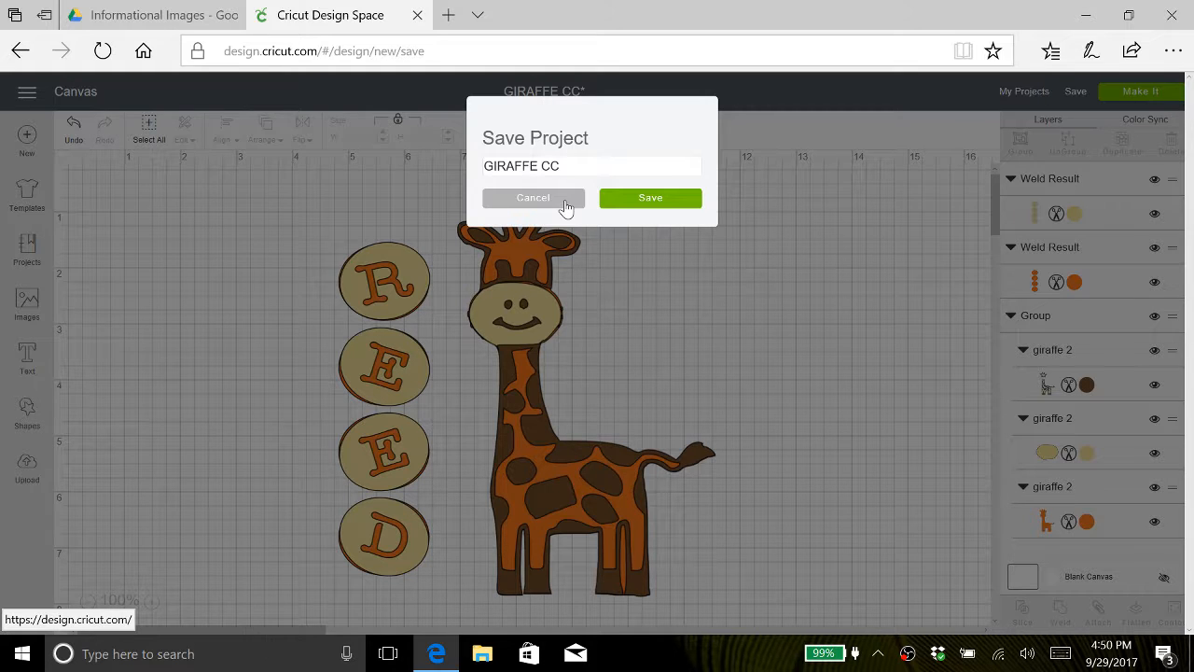
pyautogui.rightClick(913, 659)
pyautogui.rightClick(880, 572)
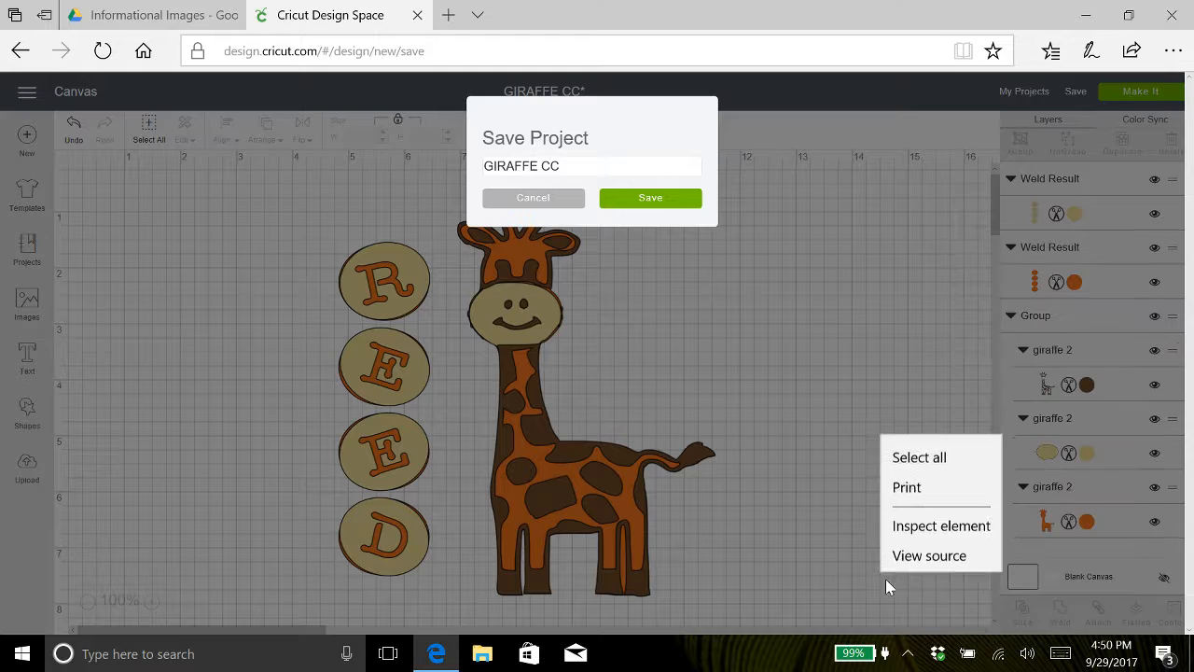
pyautogui.click(910, 655)
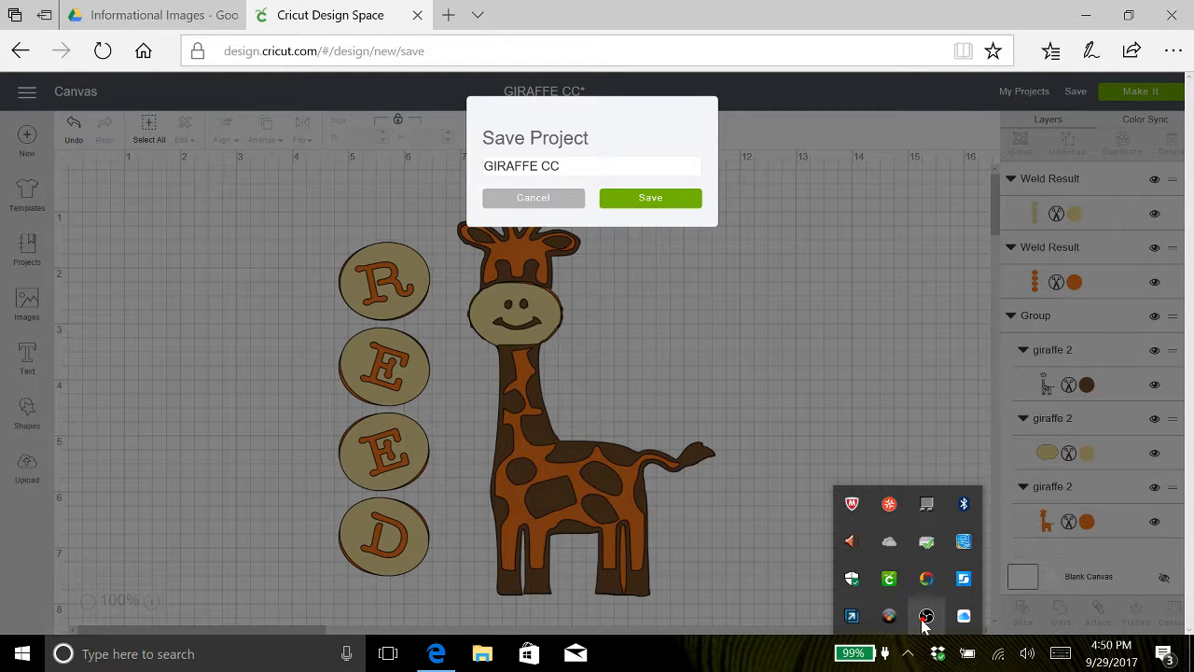
pyautogui.rightClick(926, 618)
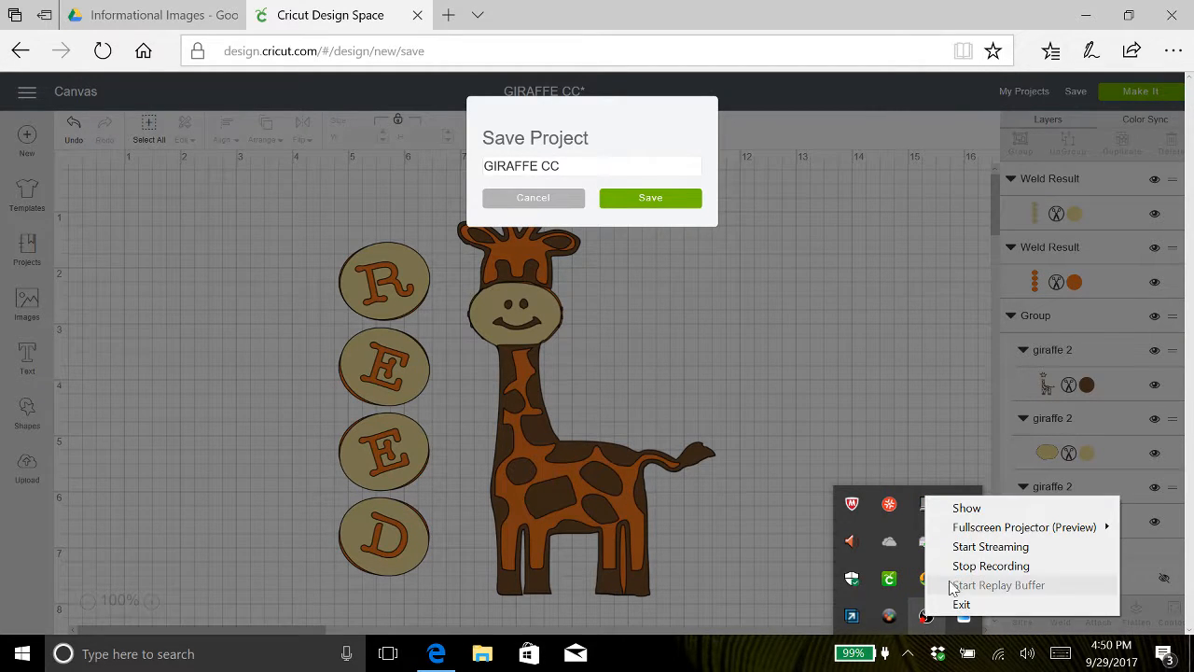